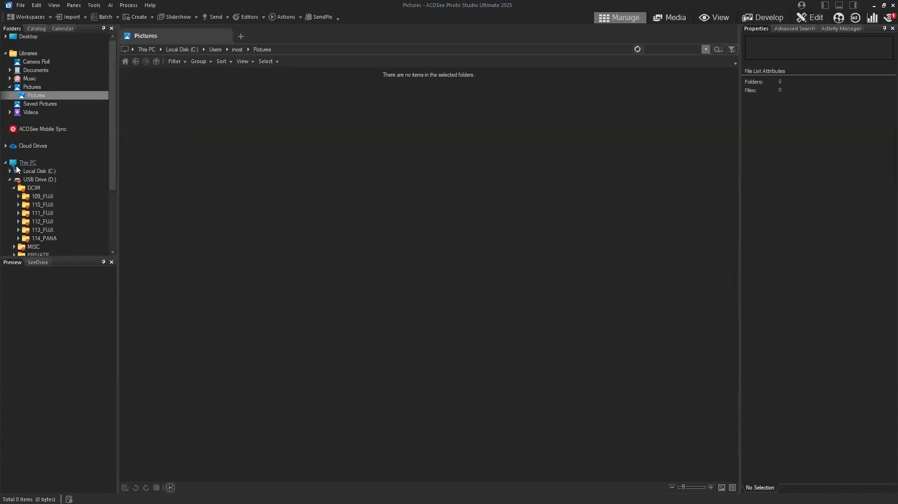
Browse the photos in the USB drive's 109_FUJI and 110_FUJI folders, enlarging the folder tree to show all subfolders
click(38, 197)
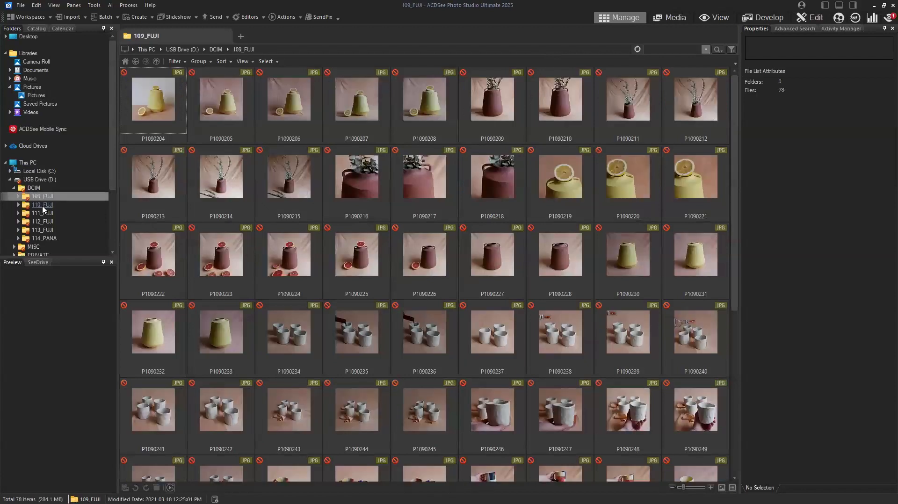
click(43, 205)
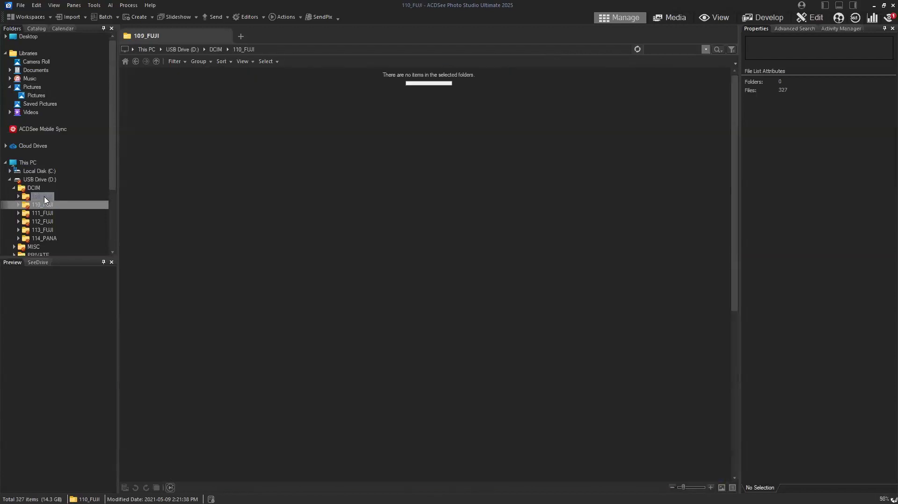
click(44, 197)
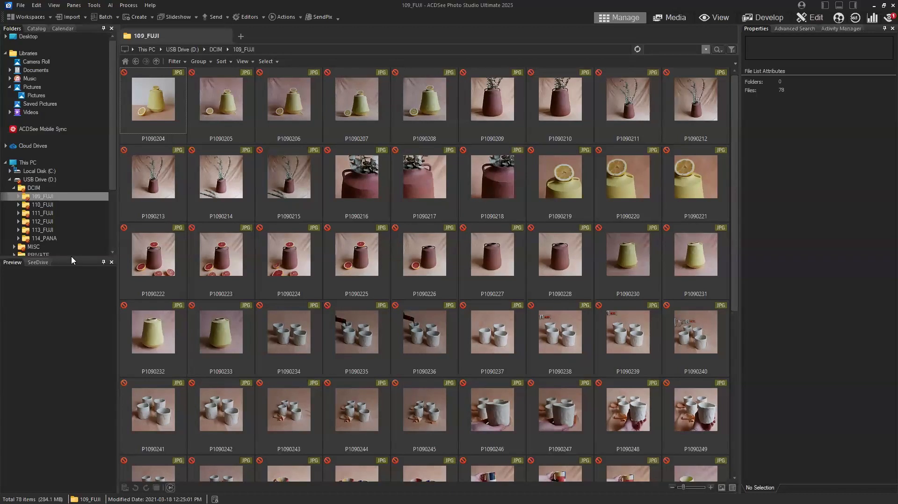
drag(70, 256, 70, 281)
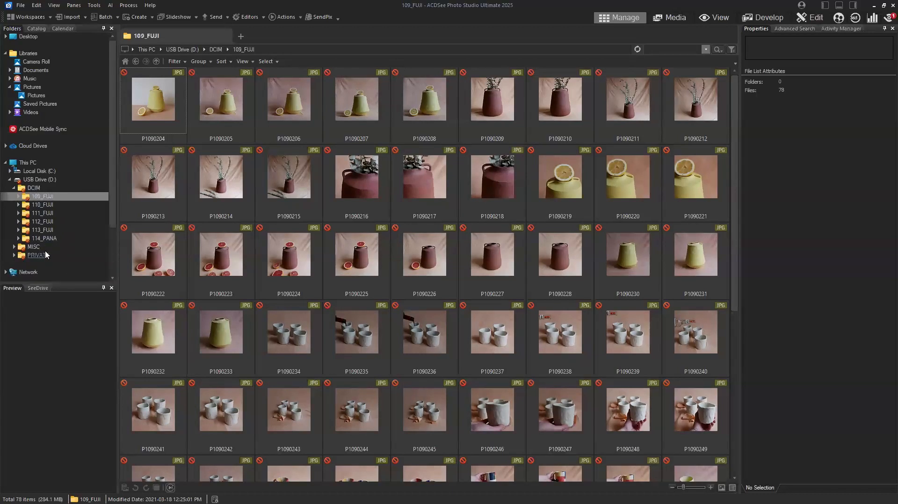
click(47, 205)
click(47, 204)
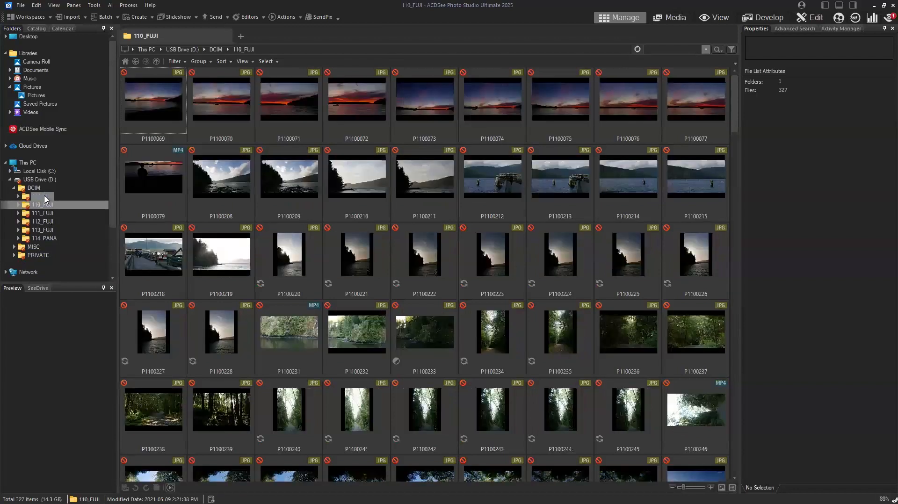
click(45, 199)
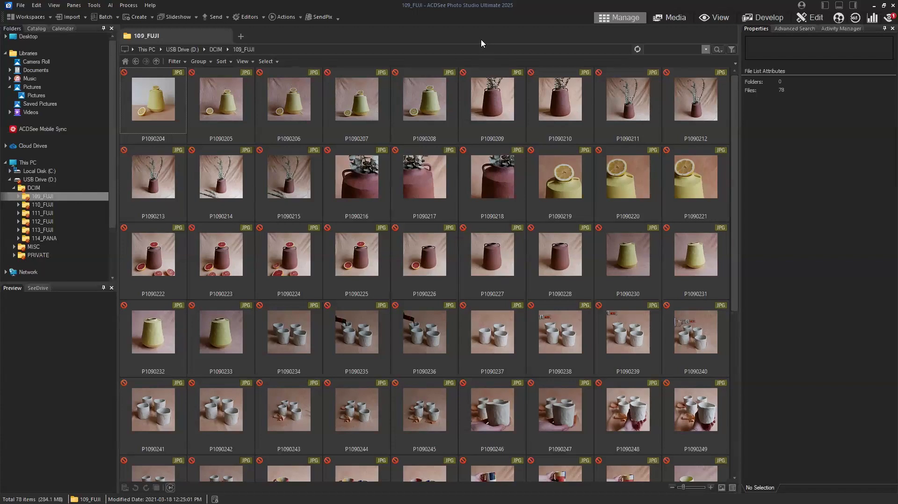
Examine the Catalog Files settings and close them without cataloging anything
click(101, 7)
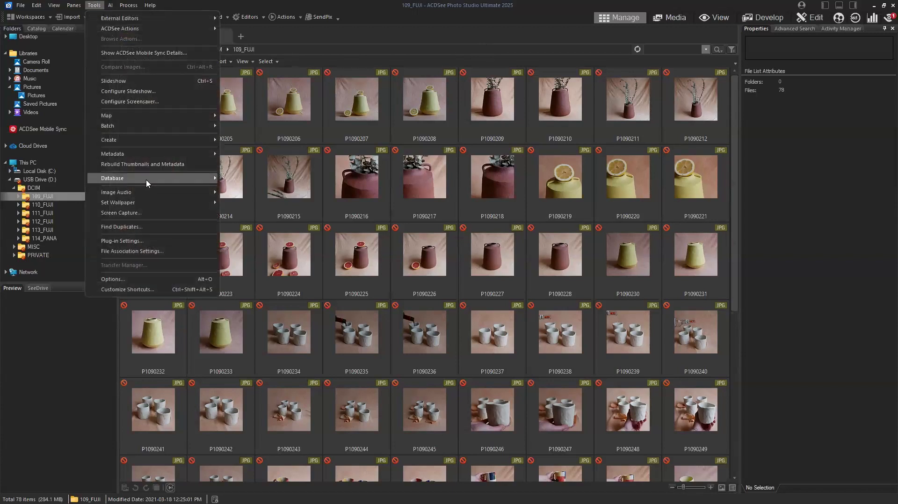
mouse_move(146, 180)
click(245, 181)
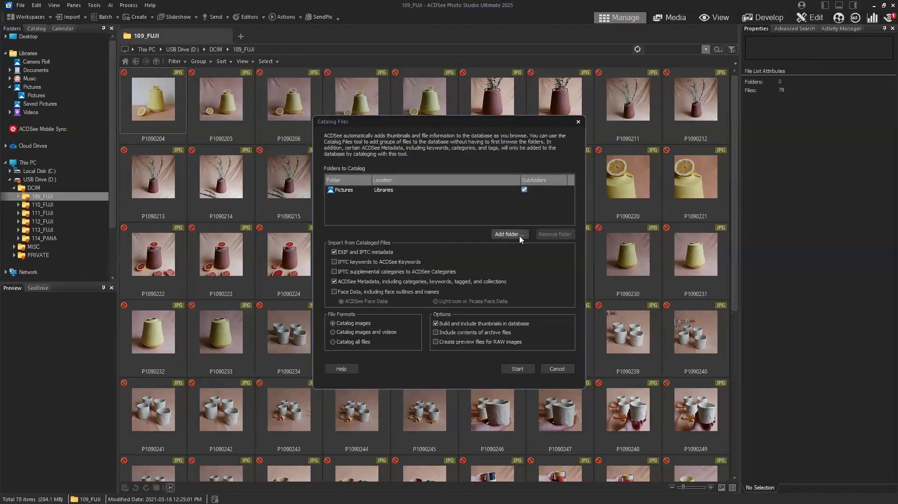
click(556, 369)
Switch the database option to always exclude removable drives off and on again in the excluded folders settings, accepting the data deletion
click(94, 5)
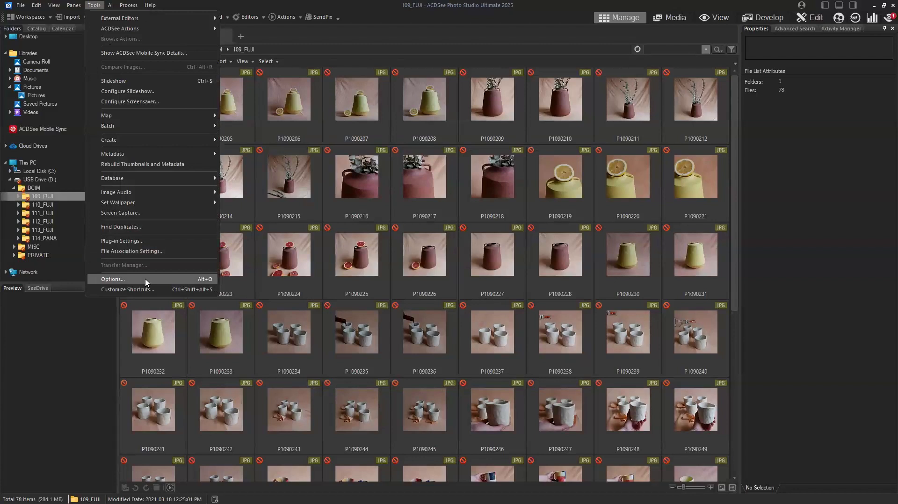
click(145, 279)
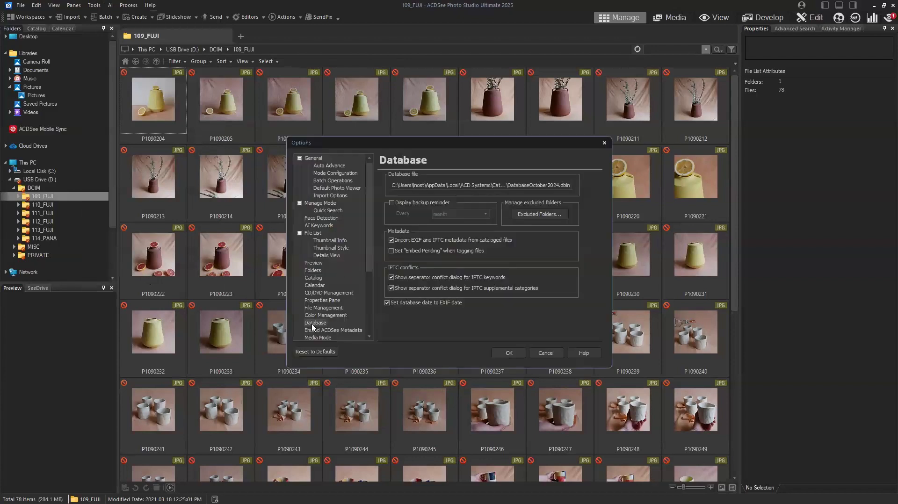
click(540, 218)
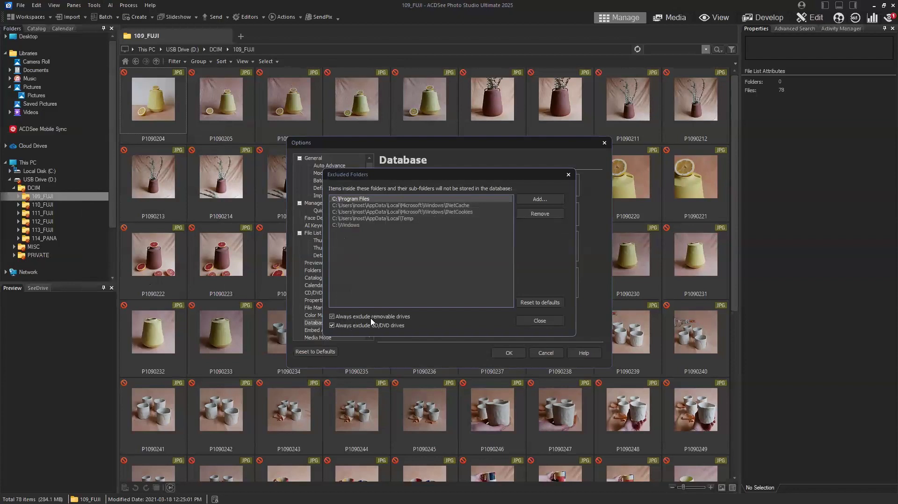
click(342, 318)
click(342, 318)
click(482, 277)
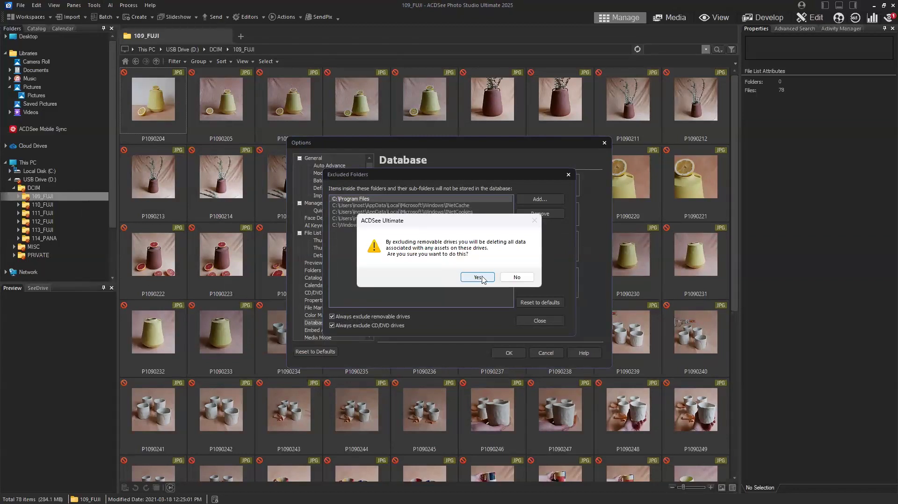
click(545, 322)
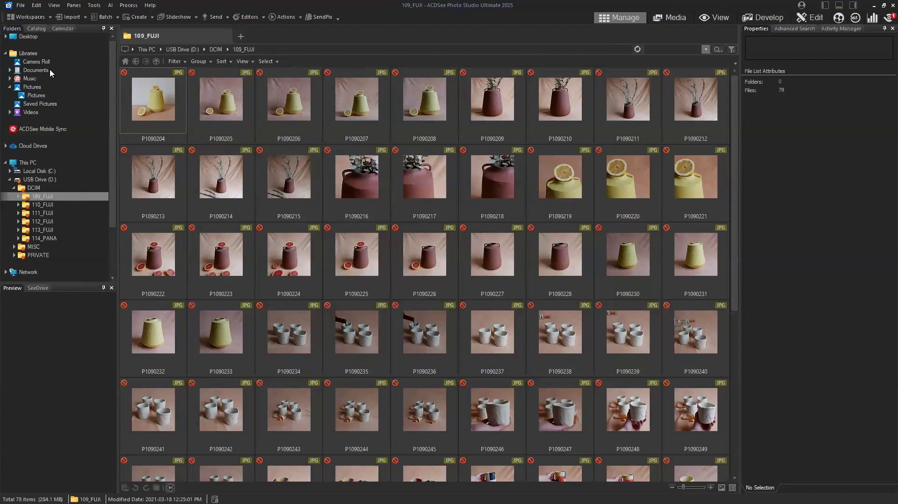
Examine the settings for importing from the USB drive into the Pictures folder, and close them without importing
click(37, 96)
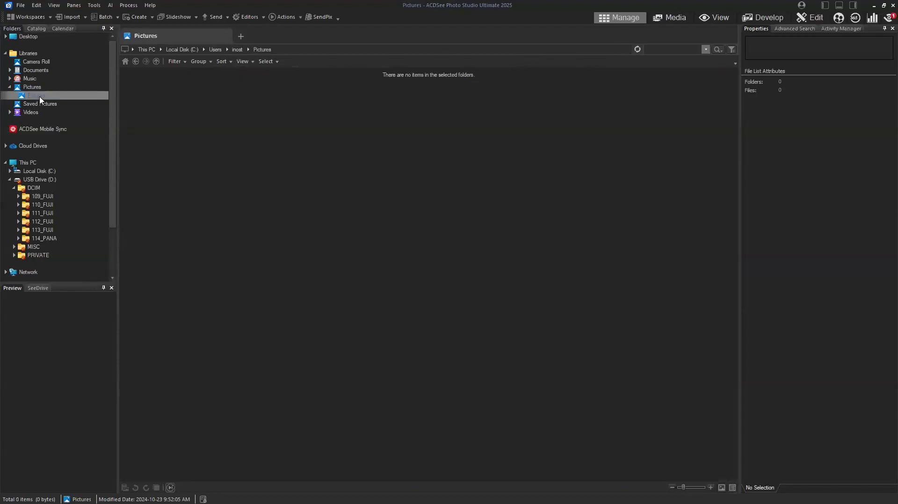
click(78, 19)
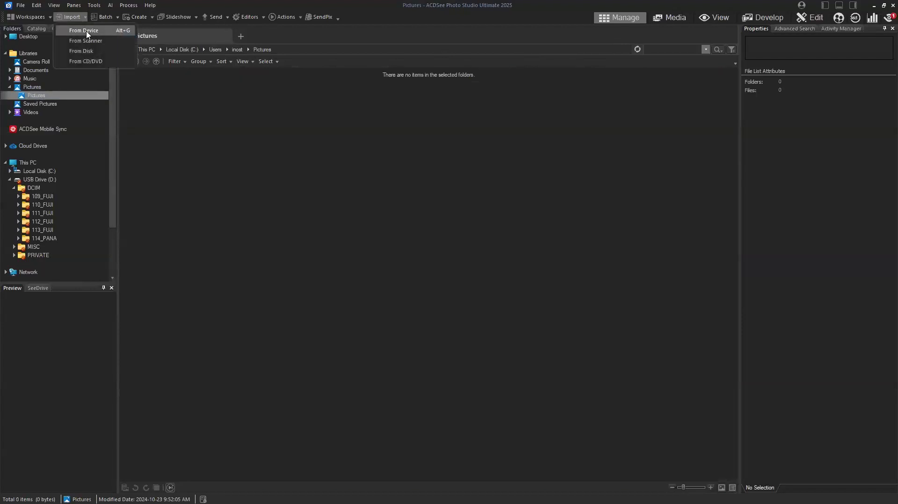
click(86, 31)
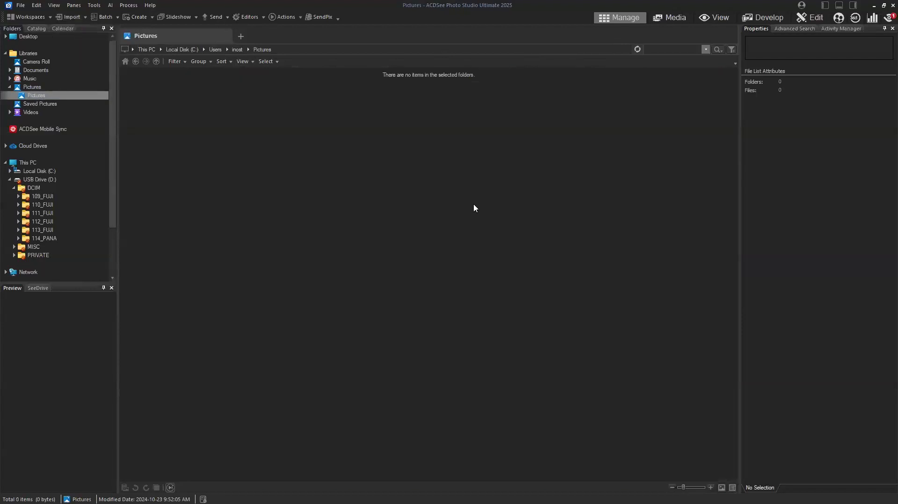
mouse_move(629, 153)
mouse_down()
mouse_move(629, 160)
mouse_move(630, 143)
mouse_up()
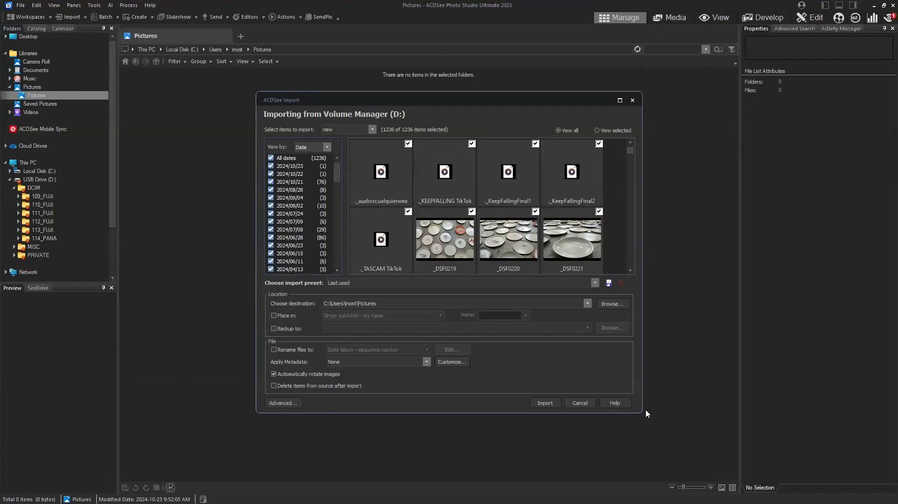
click(587, 405)
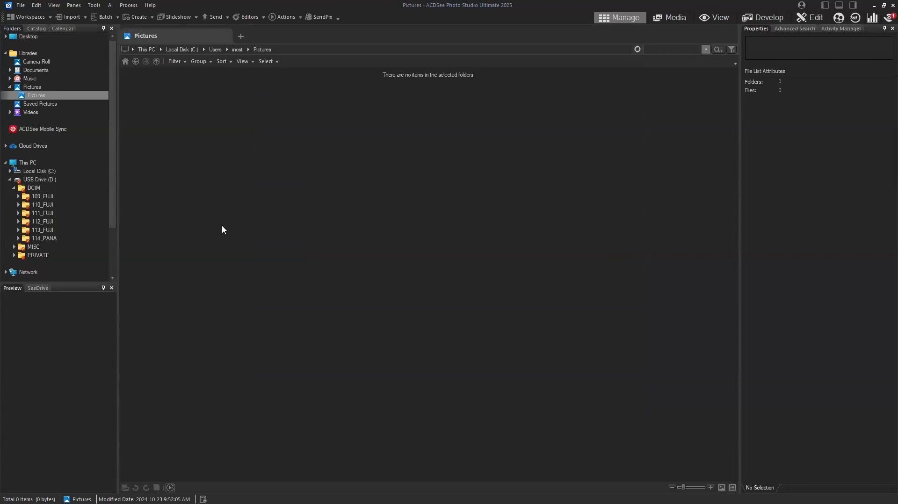
Open the 109_FUJI and 110_FUJI folders in separate tabs and switch between them and the Pictures folder
click(37, 196)
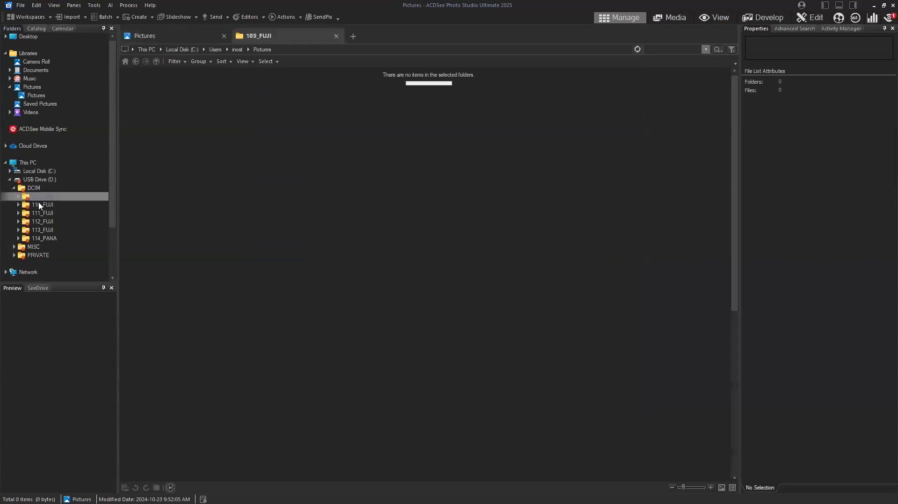
click(39, 205)
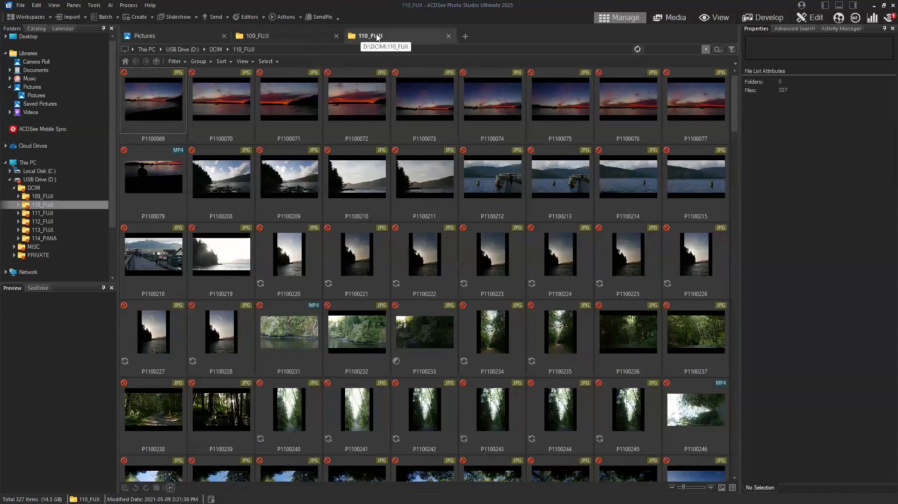
click(314, 34)
click(201, 36)
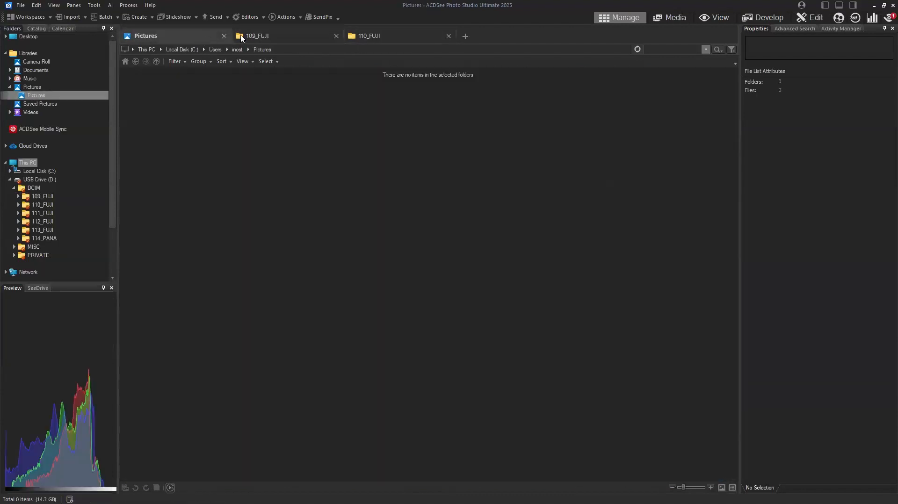
click(243, 37)
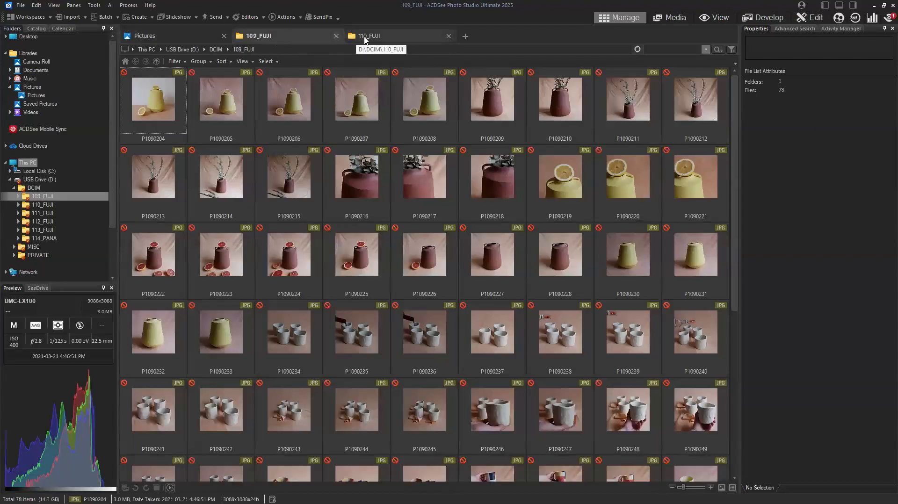
click(202, 38)
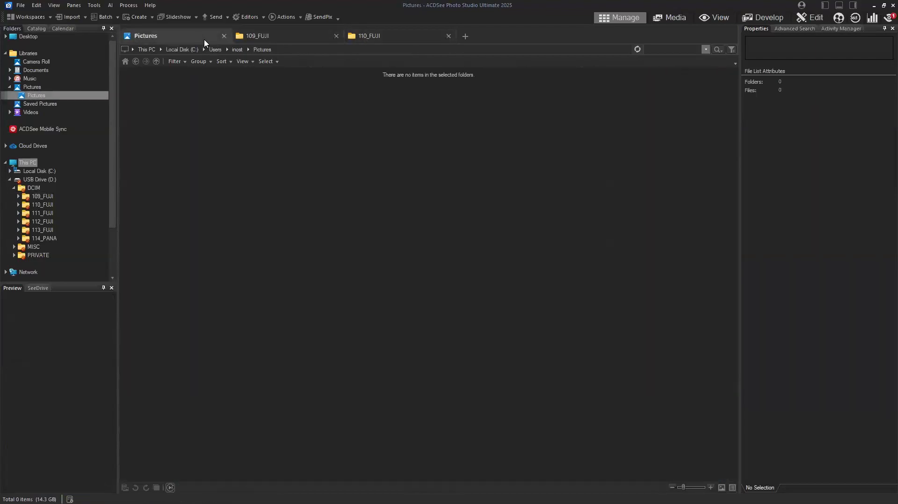
click(258, 40)
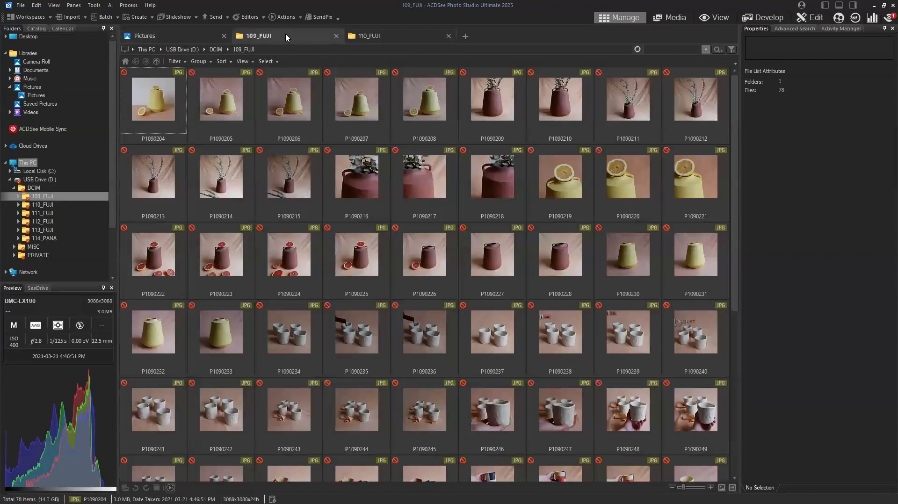
click(378, 38)
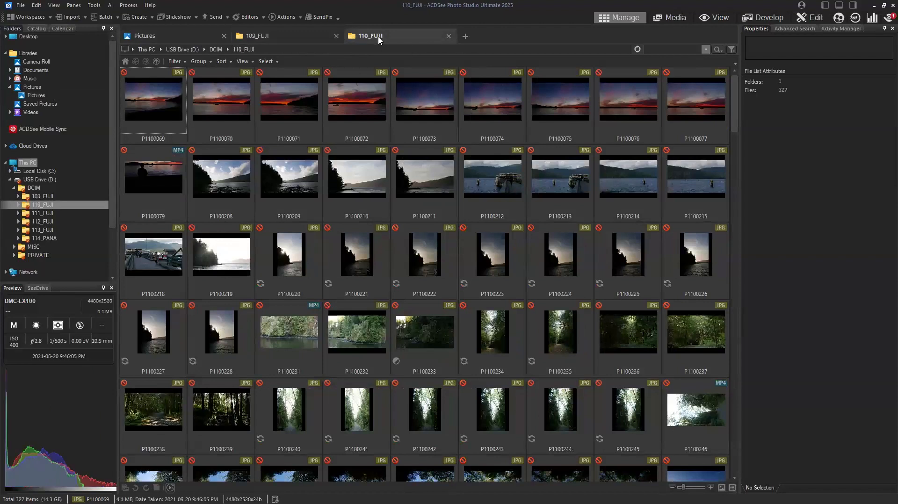
Select the photos from P1090204 through P1090264 in the 109_FUJI folder
click(292, 38)
click(163, 111)
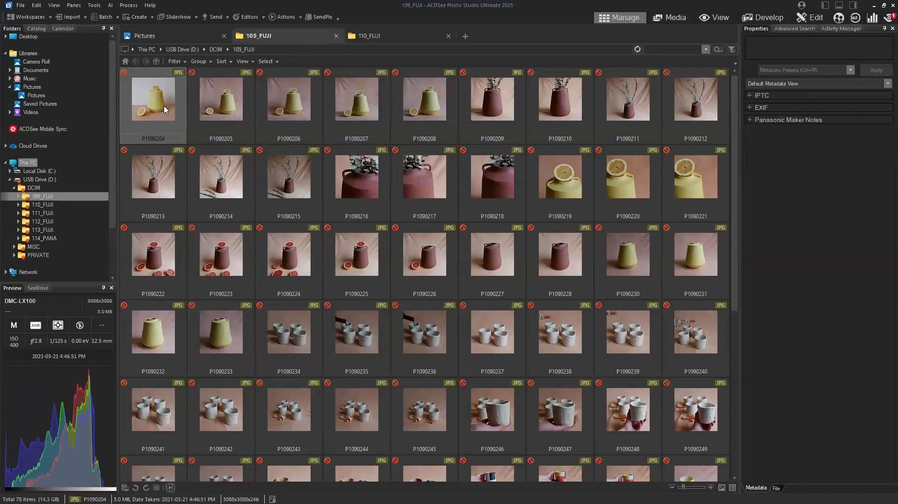
scroll(349, 219, down, 3)
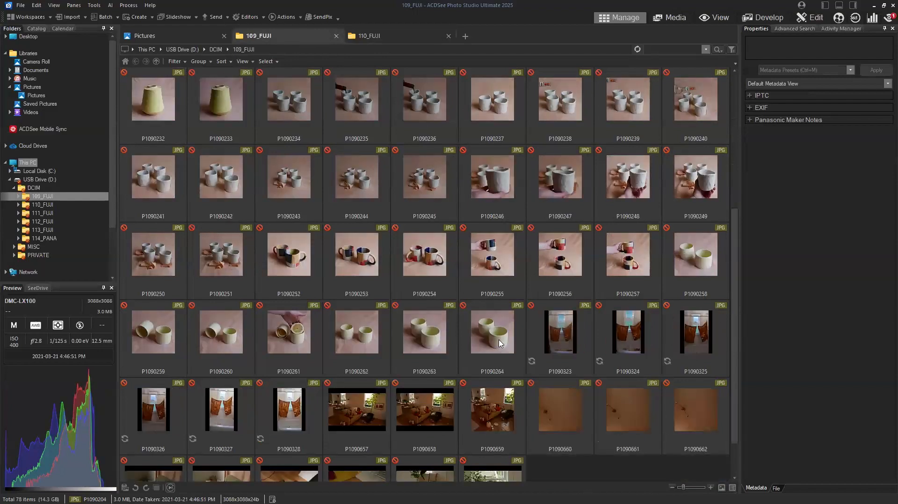
shift+click(500, 344)
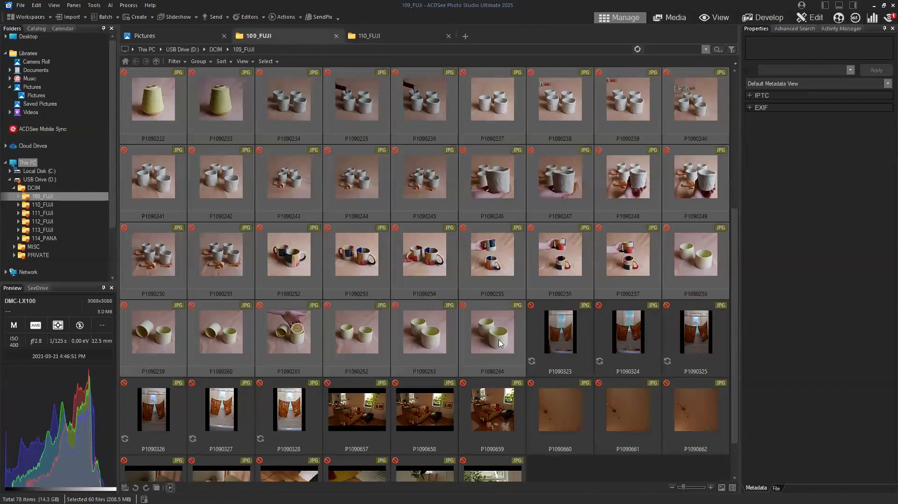
scroll(499, 343, up, 3)
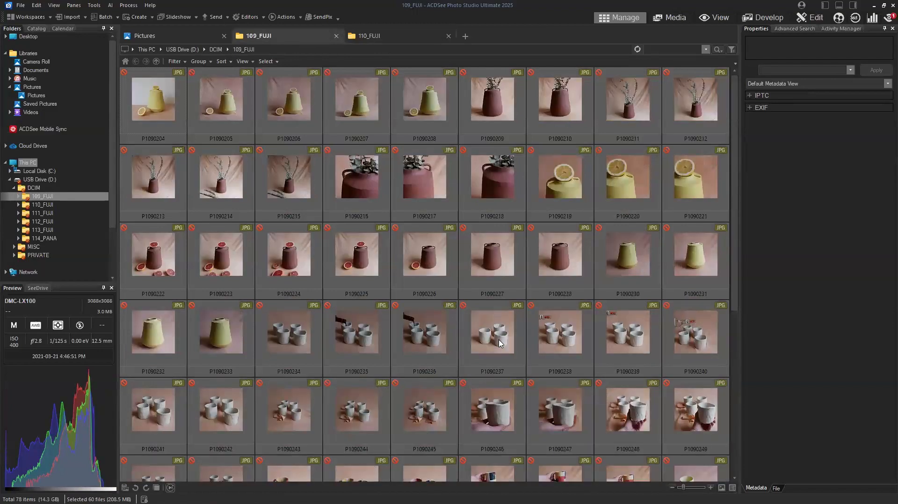
Create a folder named 2024 in Pictures and open it in its own tab directly after the Pictures tab
click(195, 40)
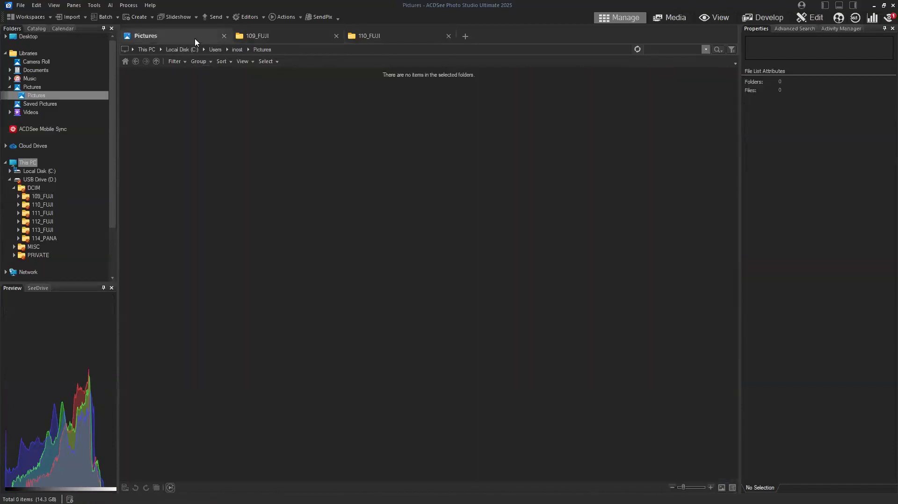
right_click(229, 115)
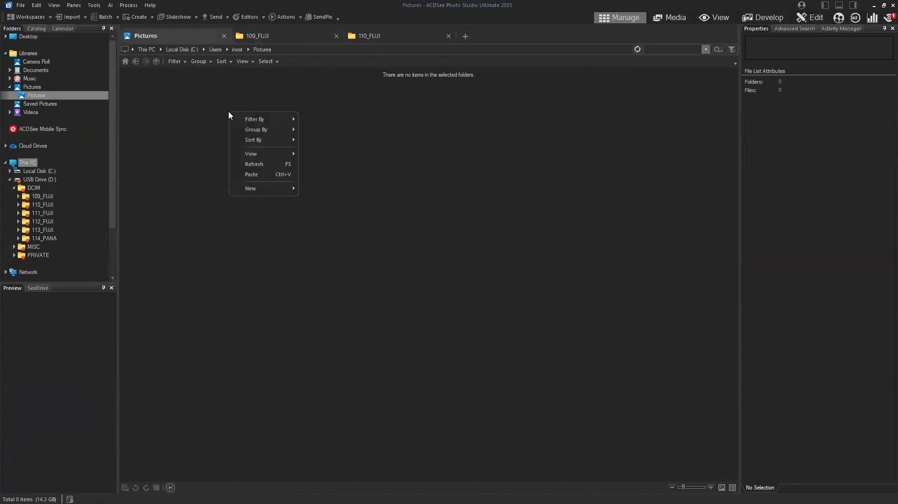
mouse_move(262, 189)
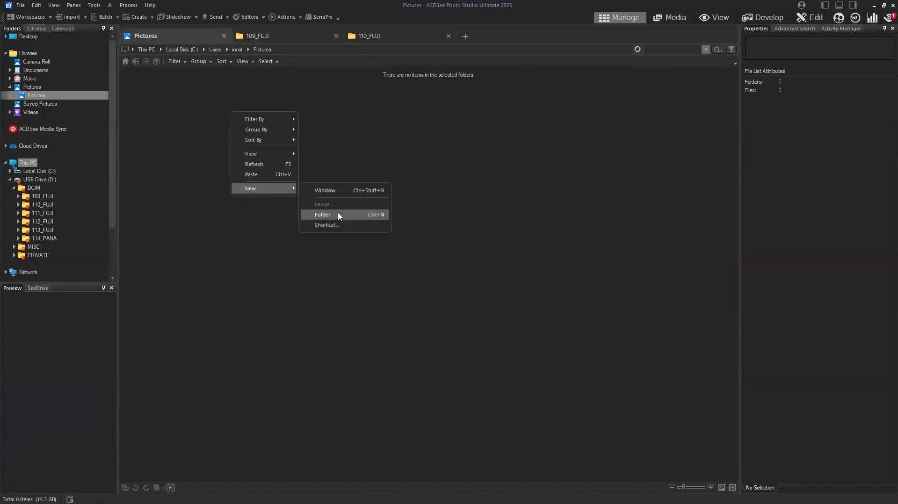
click(339, 215)
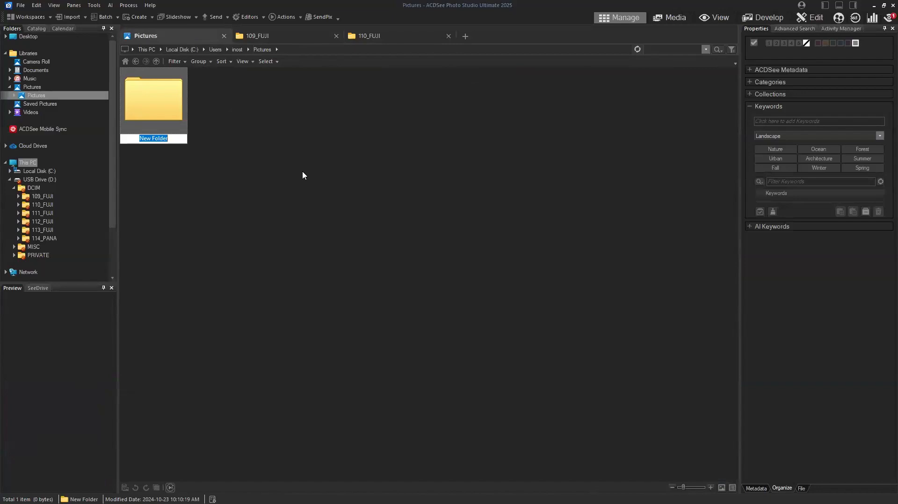
text(2024)
key(Return)
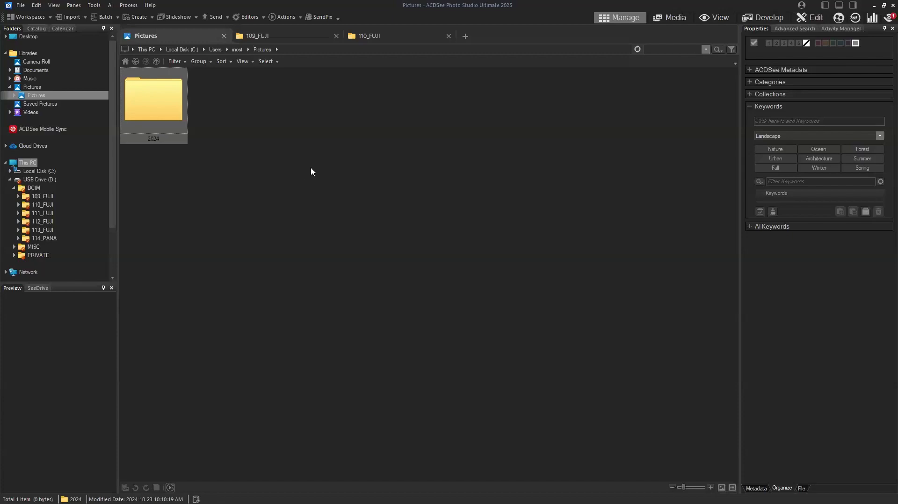
double_click(169, 114)
drag(480, 36, 272, 33)
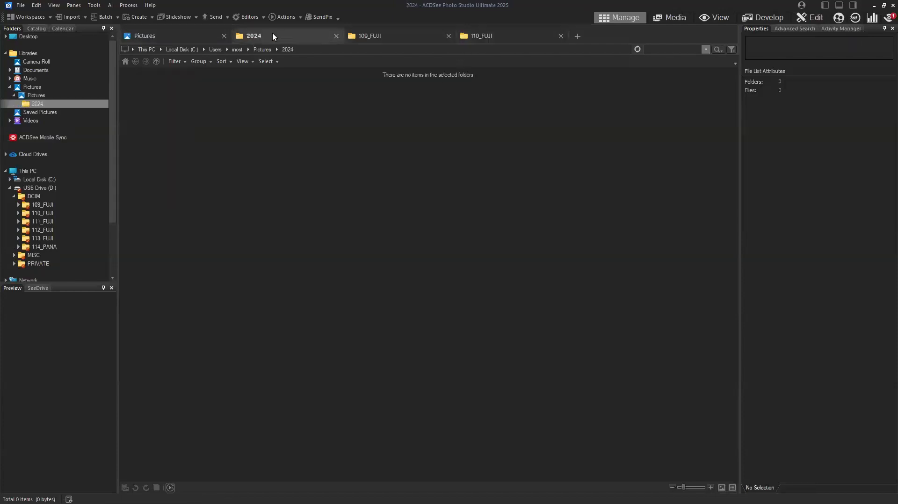
Create a folder named Ceramic Photoshoot - October inside the 2024 folder
click(178, 36)
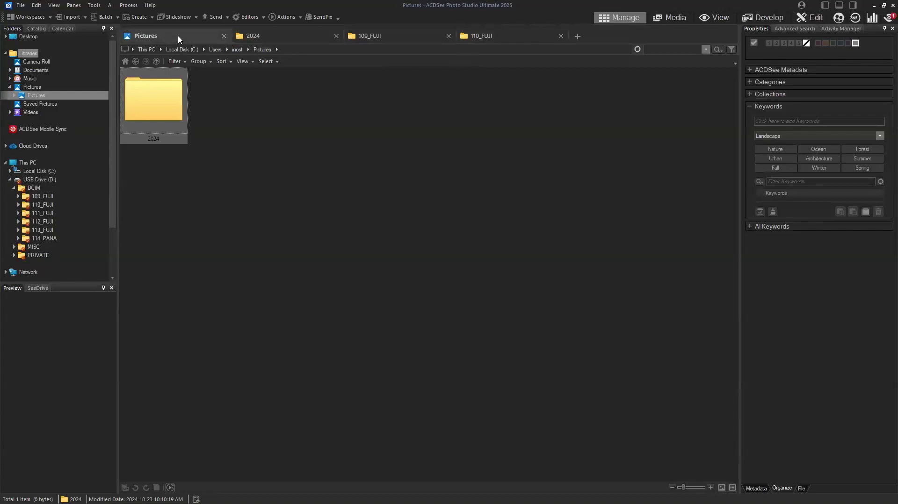
click(290, 38)
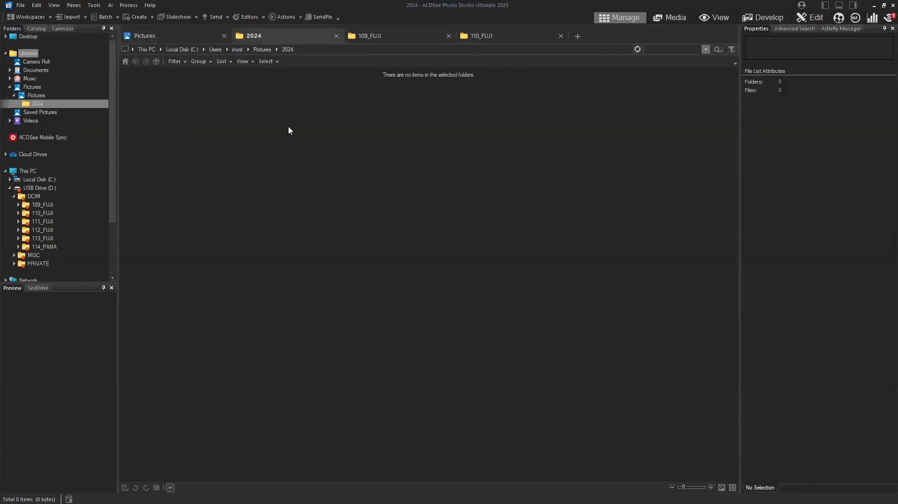
right_click(288, 126)
mouse_move(341, 204)
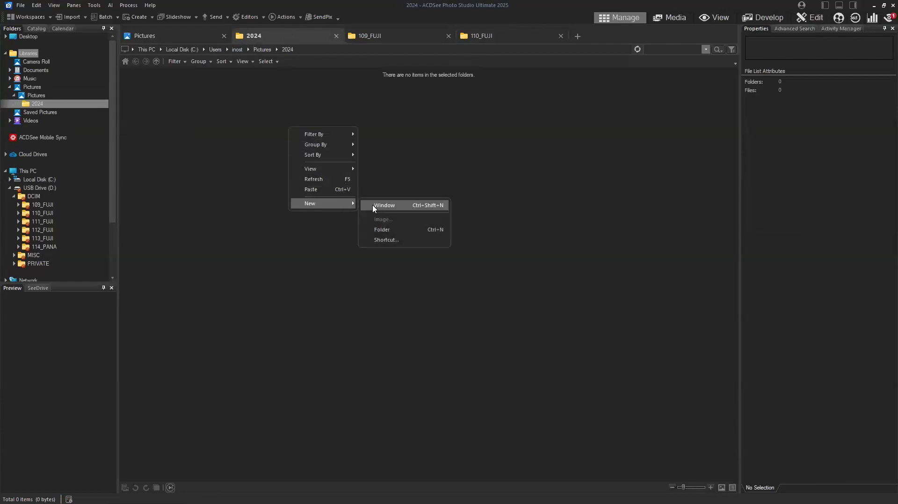
click(386, 229)
text(Cer)
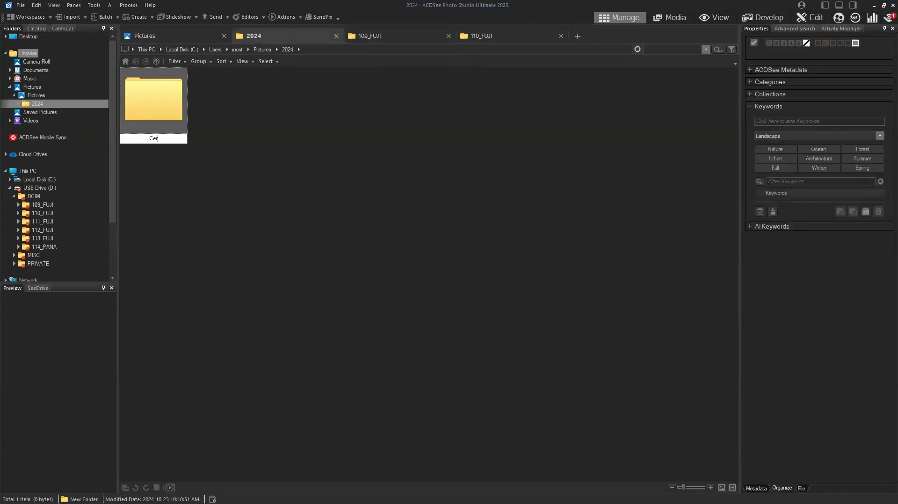
text(amic Photoshoot - October)
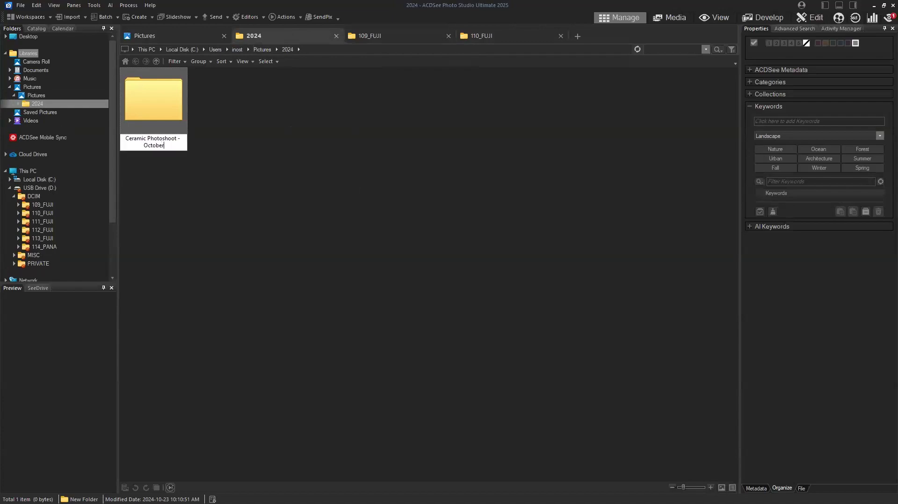
key(Return)
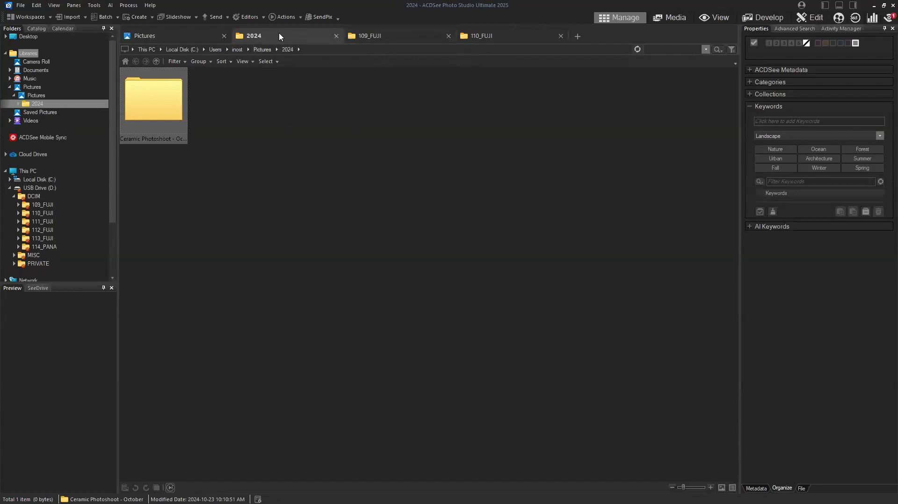
Expand 2024 in the folder tree and create a second folder inside it named Port Renfrew Trip - March
click(18, 103)
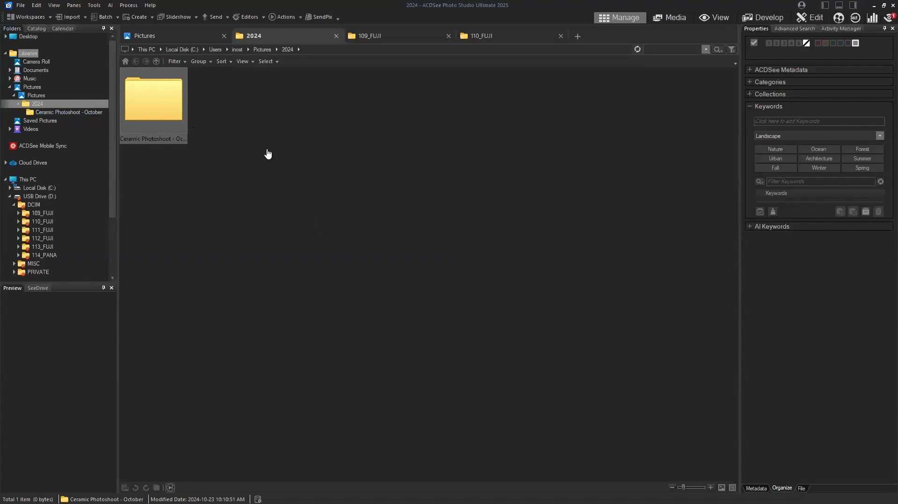
right_click(290, 122)
mouse_move(335, 196)
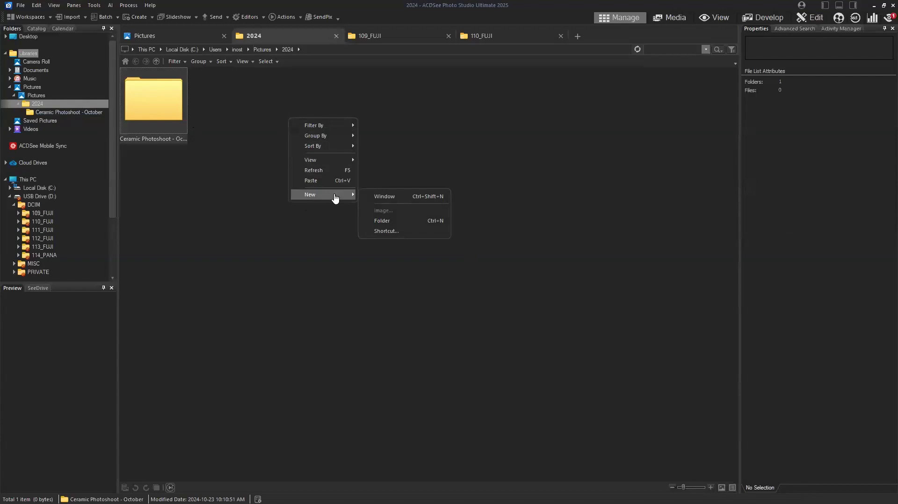
click(37, 103)
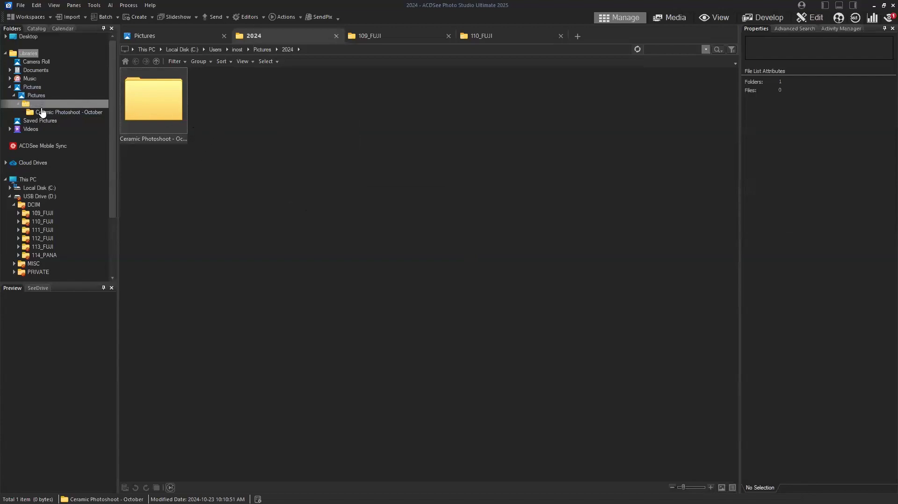
right_click(377, 136)
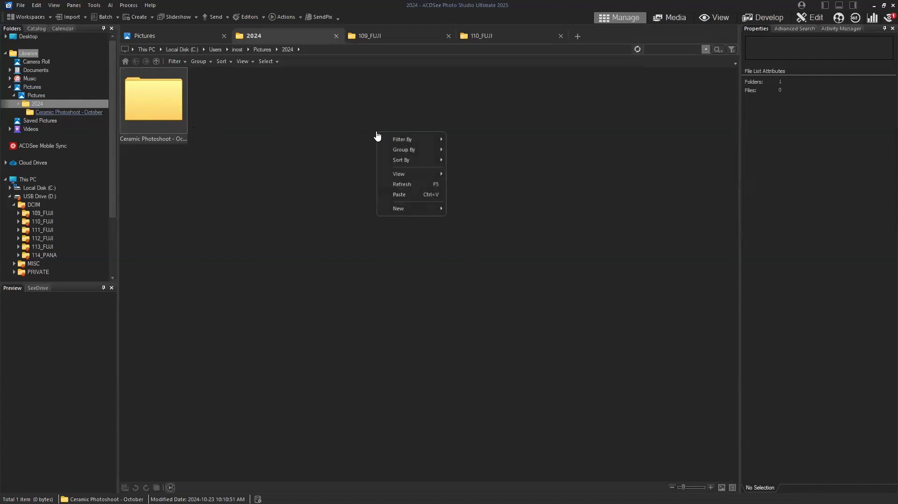
mouse_move(405, 212)
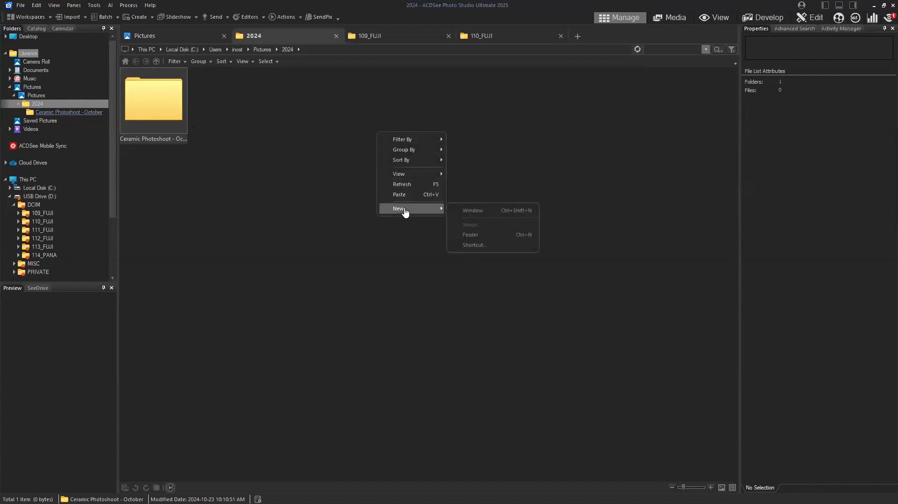
click(470, 235)
text(Po)
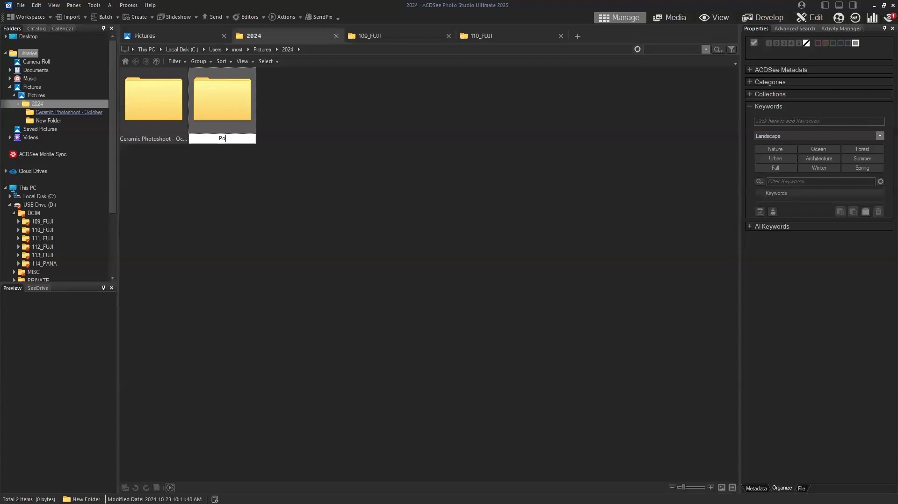
text(rt Renfrew)
text( -)
key(BackSpace)
key(BackSpace)
text(Trip - March)
key(Return)
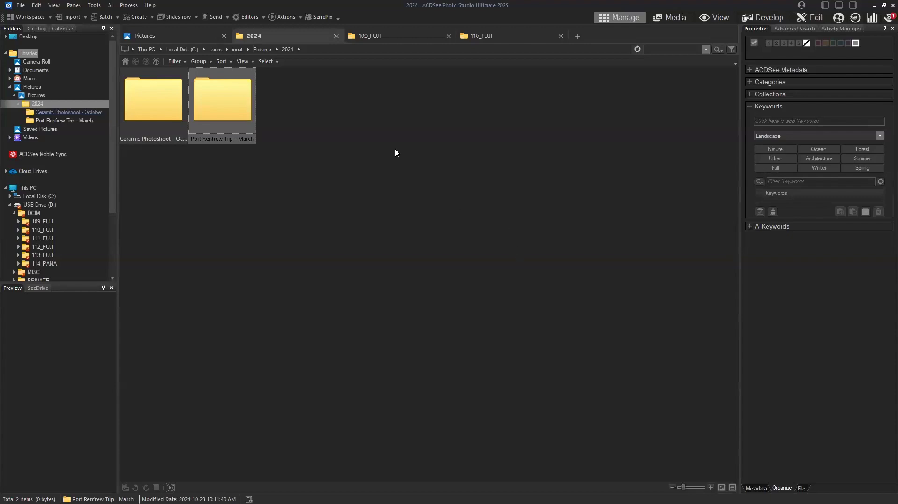
Copy the photos selected in 109_FUJI and open Ceramic Photoshoot - October in a tab before it, replacing the Pictures and 2024 tabs
click(400, 37)
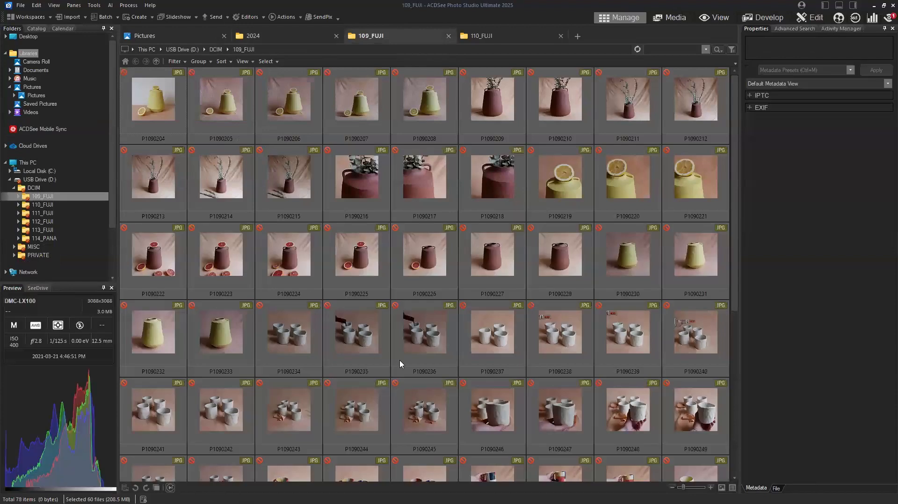
click(300, 35)
click(173, 110)
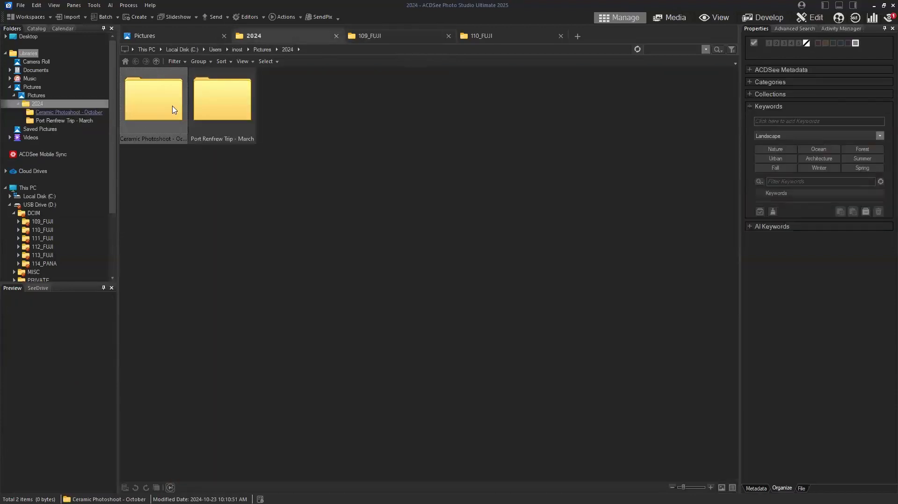
double_click(173, 110)
drag(593, 37, 346, 38)
click(335, 36)
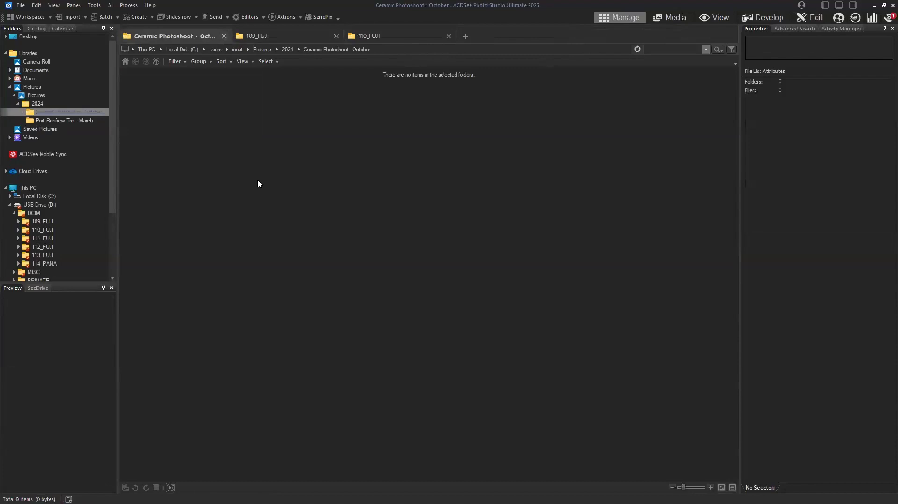
Paste the copied photos into Ceramic Photoshoot - October and compare them with the originals in 109_FUJI
key(ctrl+v)
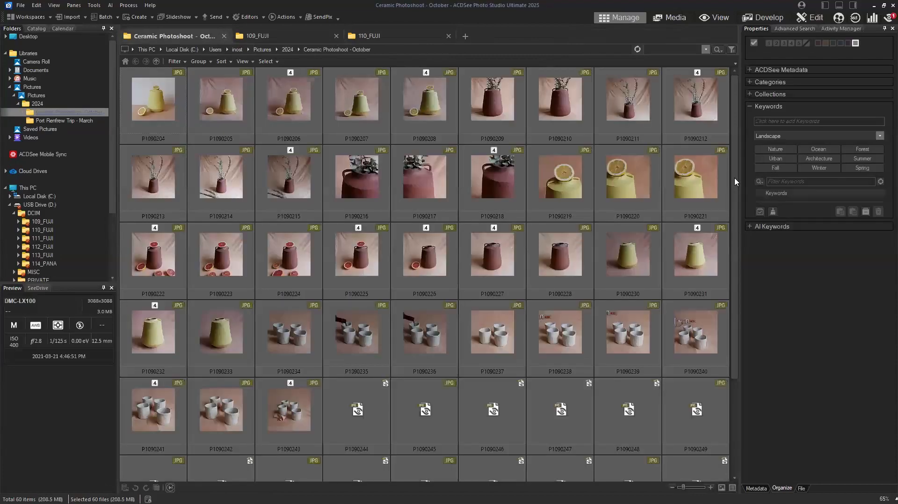
drag(730, 210, 729, 294)
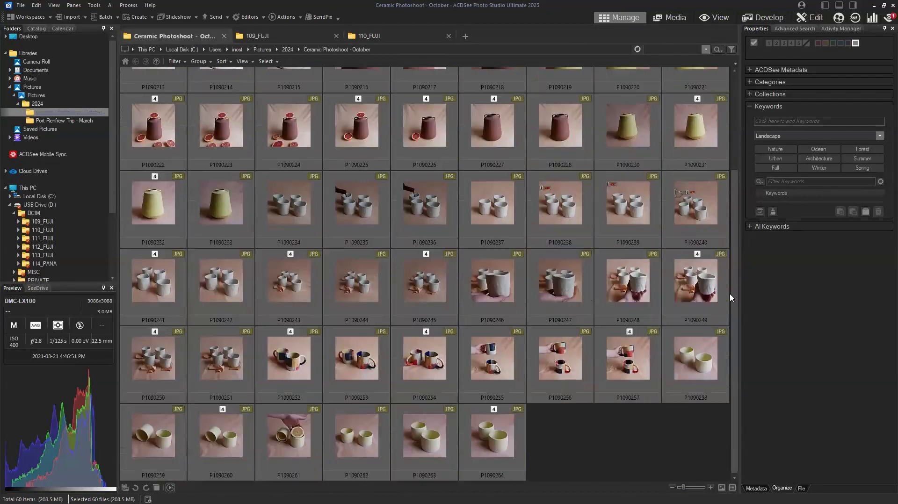
scroll(737, 246, up, 3)
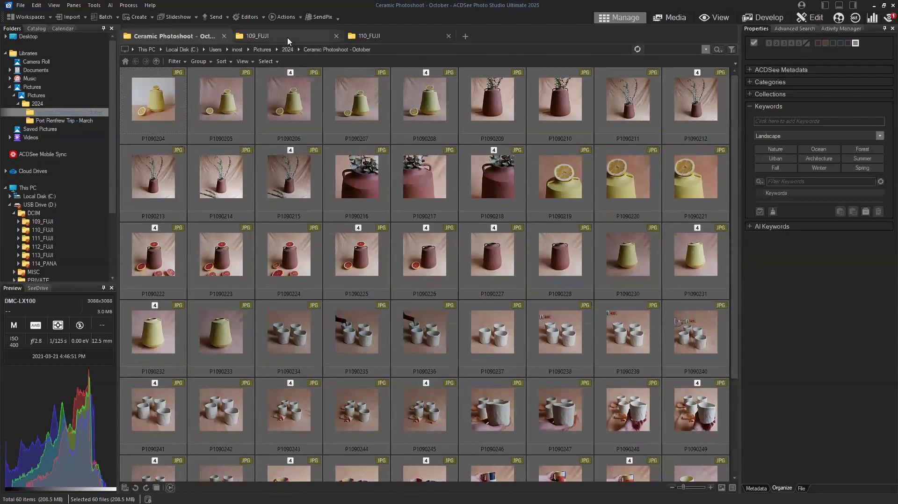
click(258, 36)
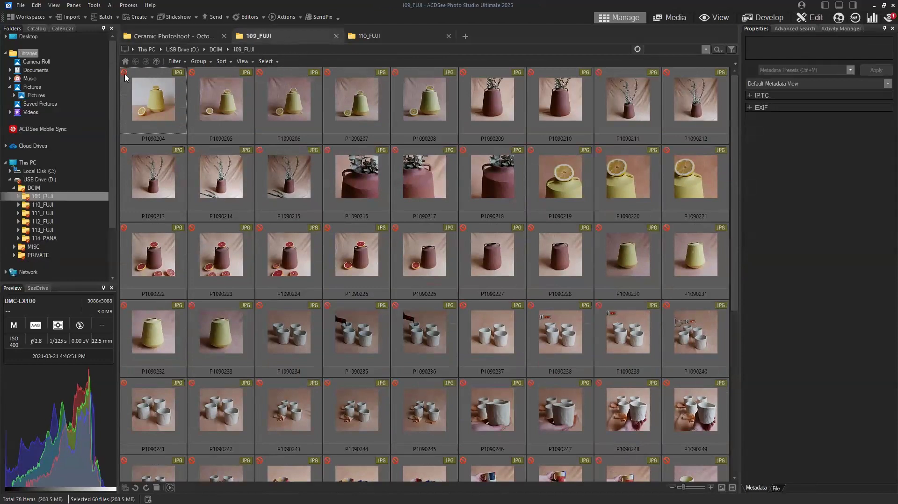
click(197, 39)
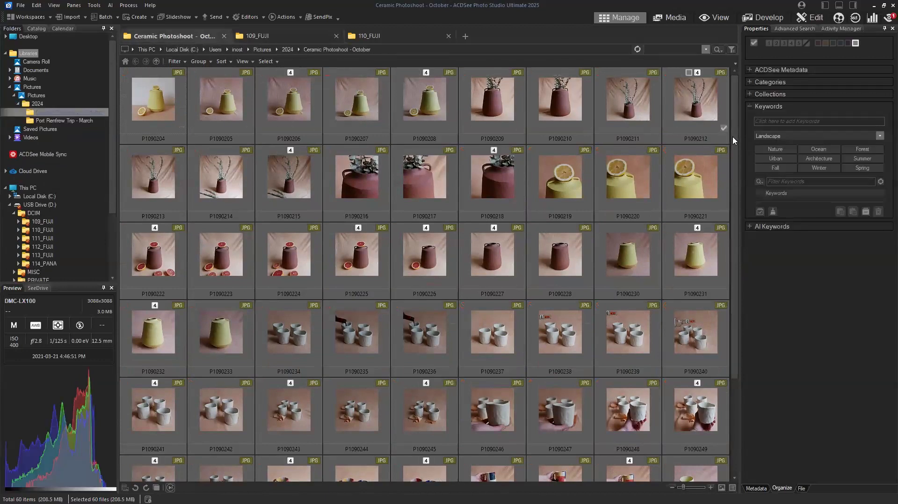
mouse_move(733, 138)
mouse_down()
mouse_move(727, 222)
mouse_move(738, 141)
mouse_up()
Examine the rating markers on individual photos throughout the Ceramic Photoshoot - October folder
click(162, 101)
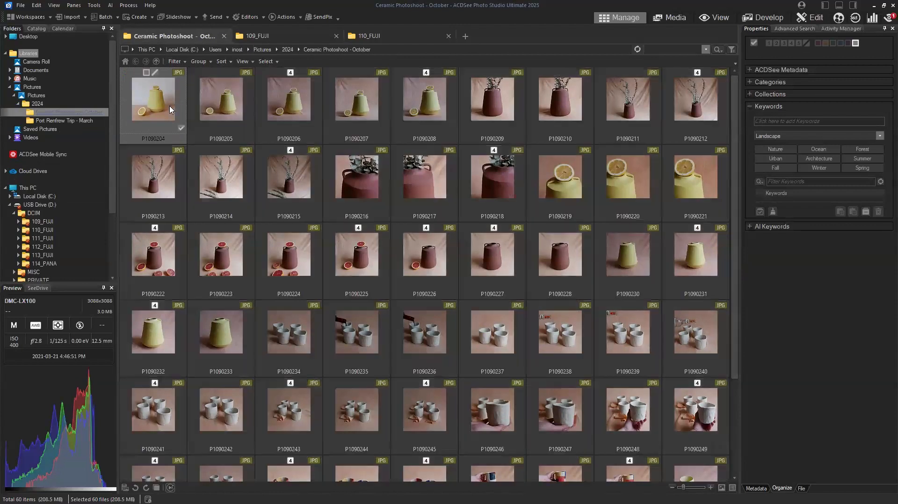
click(293, 118)
click(437, 108)
click(508, 172)
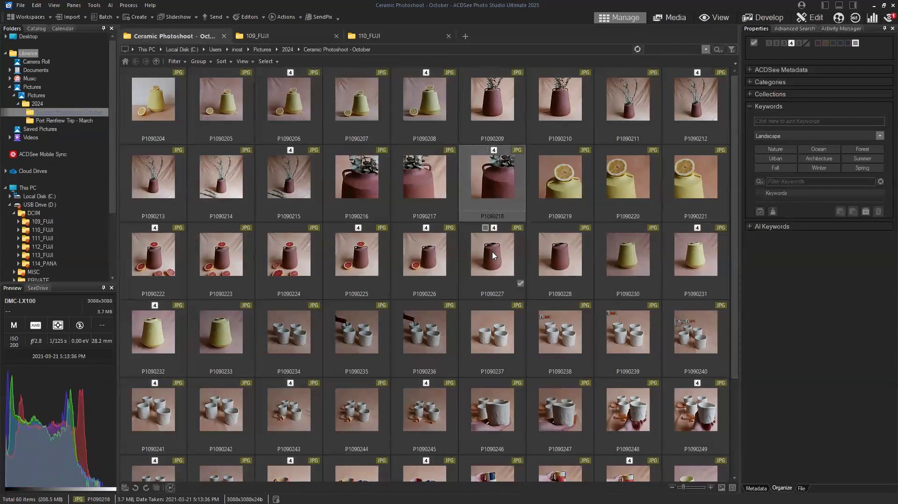
click(494, 255)
click(430, 260)
click(367, 263)
click(153, 100)
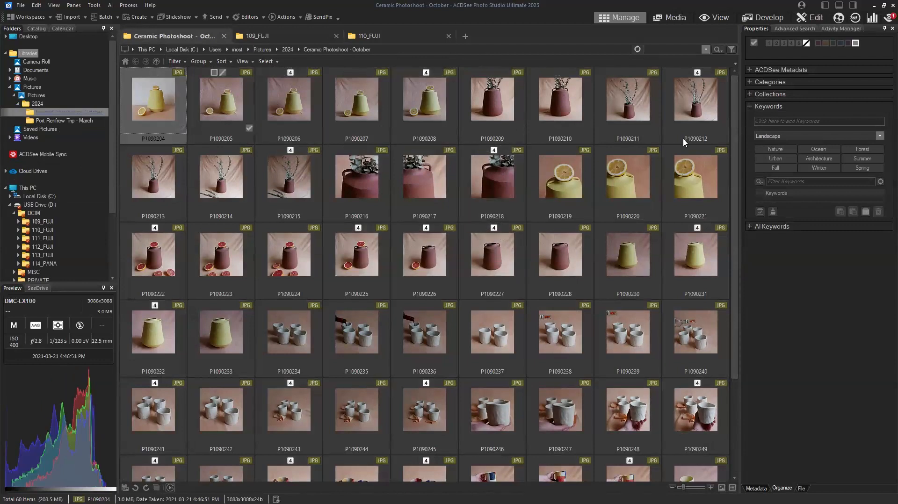
drag(732, 140, 738, 237)
key(ctrl+a)
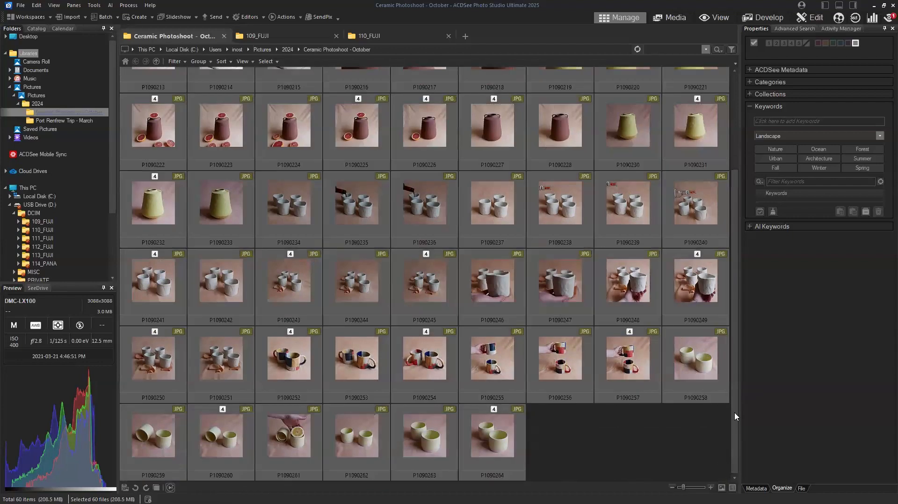
scroll(737, 365, up, 3)
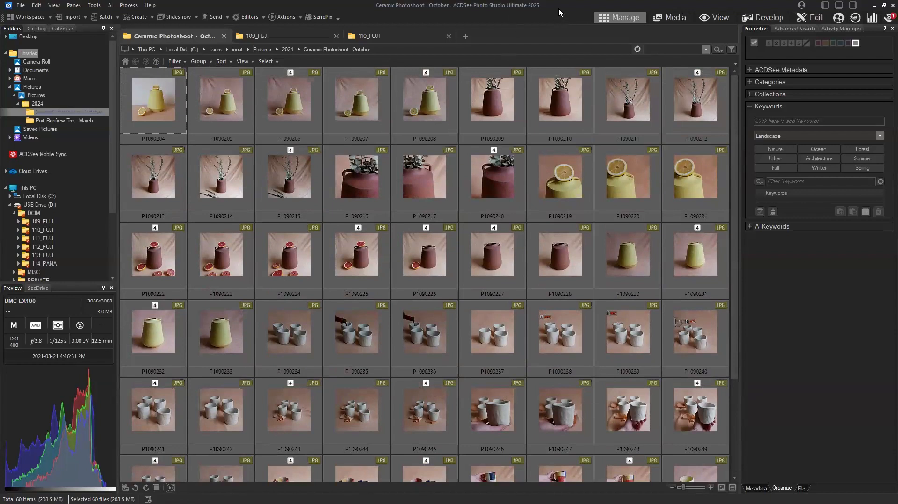
Select all photos in Ceramic Photoshoot - October and reset their rating
click(182, 121)
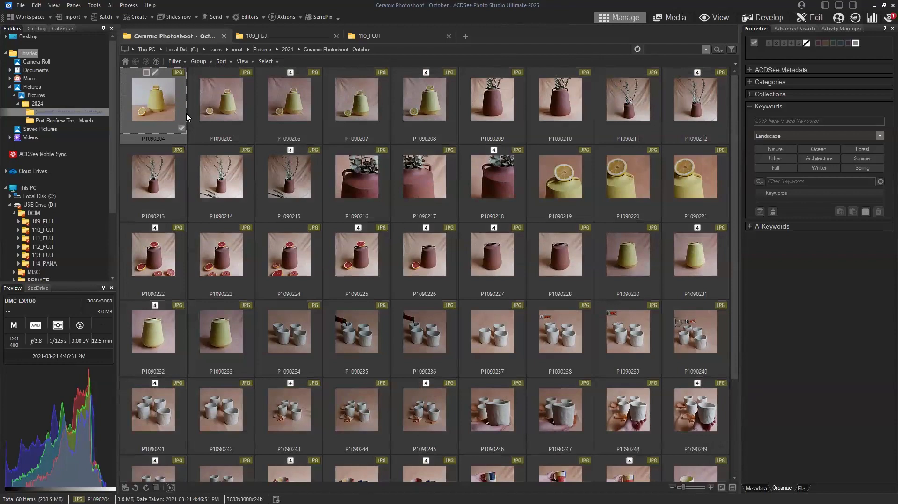
key(ctrl+a)
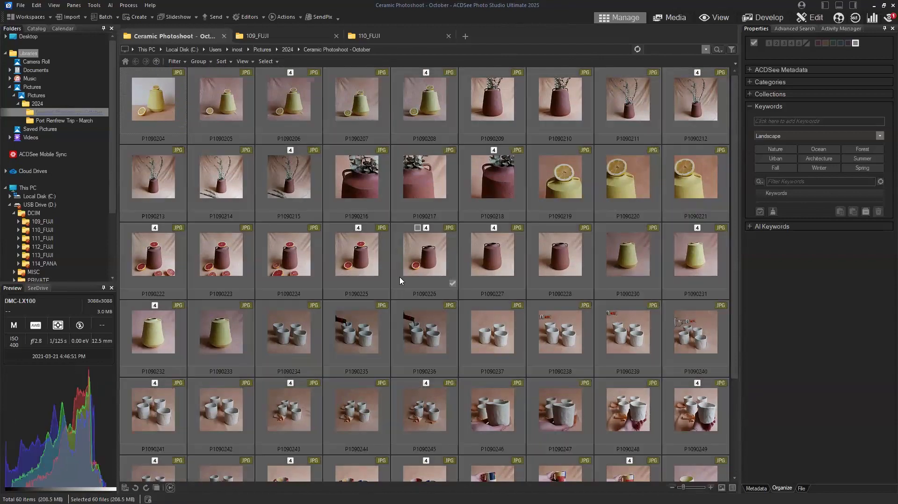
click(807, 46)
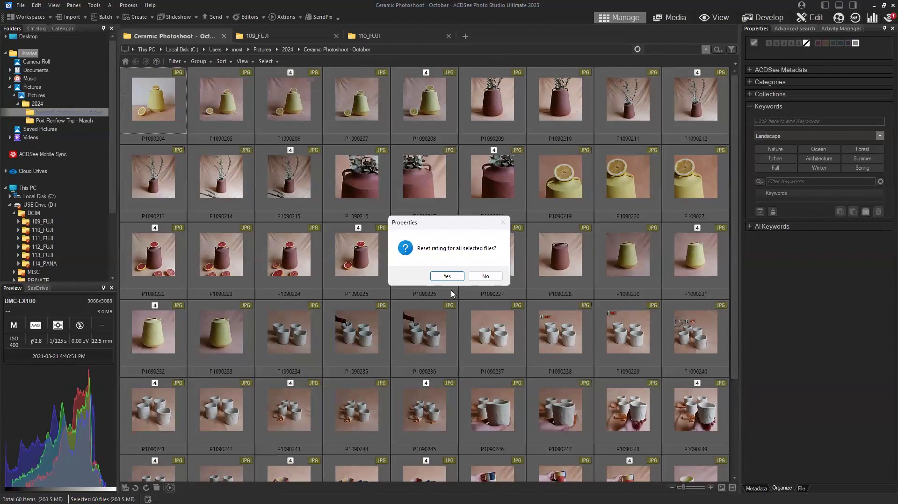
click(447, 277)
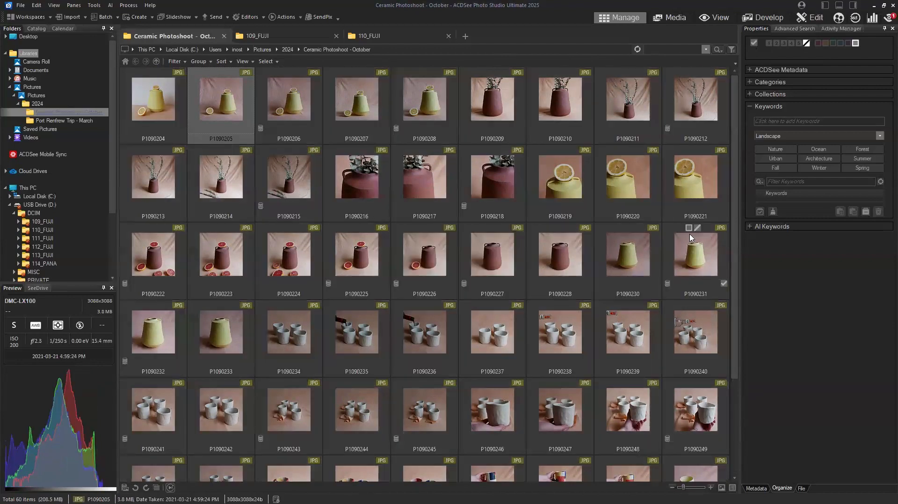
drag(735, 109, 742, 90)
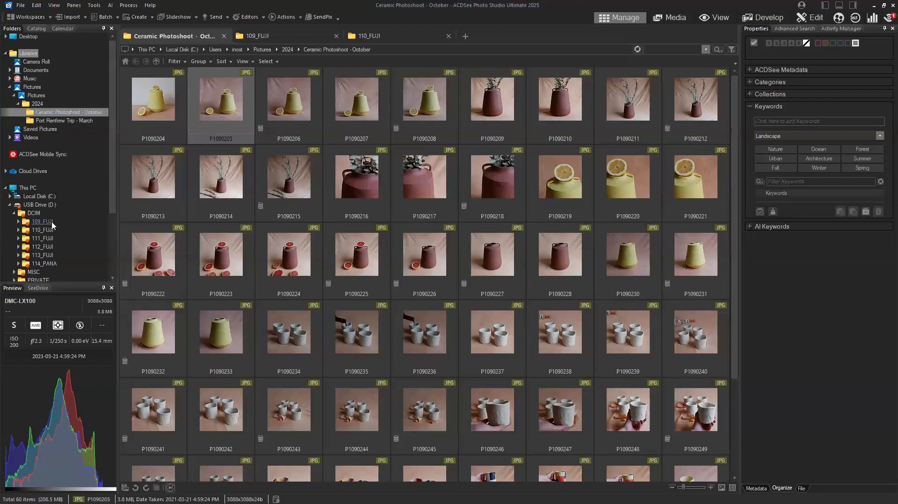
Check the original photos in 109_FUJI against the copies in Ceramic Photoshoot - October
click(305, 32)
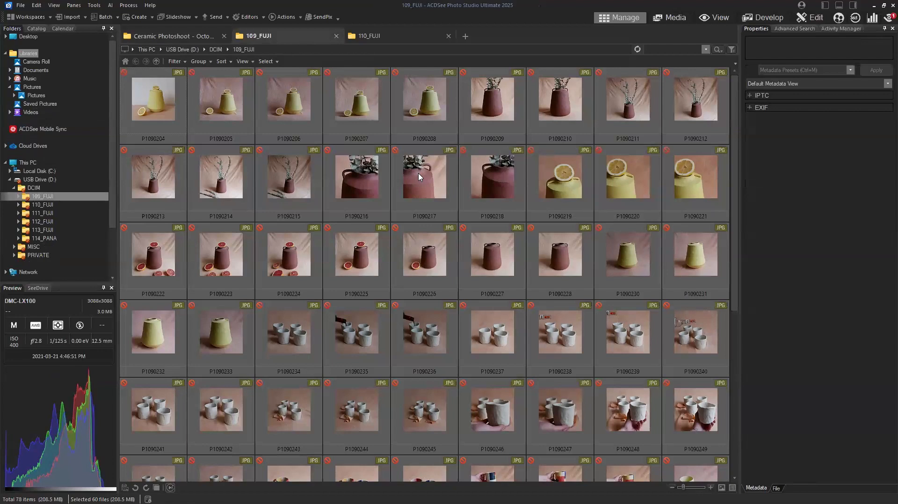
click(187, 36)
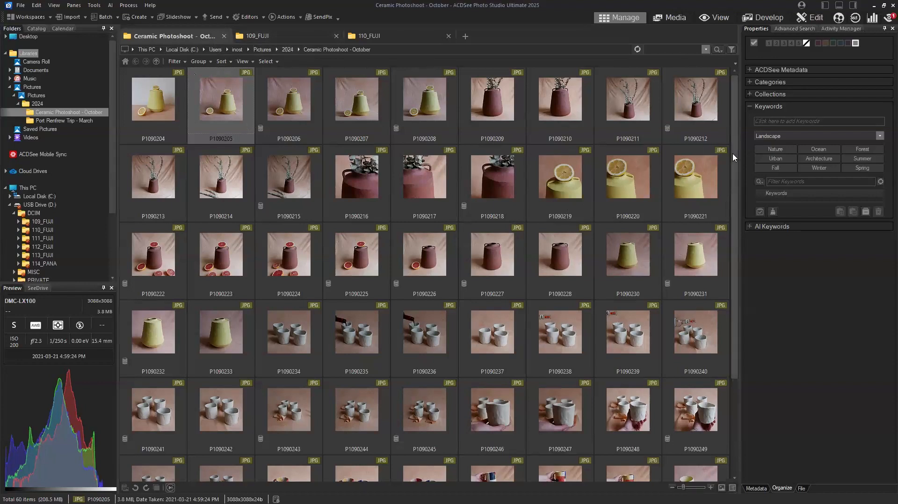
scroll(732, 154, down, 2)
scroll(728, 109, up, 2)
Open the Port Renfrew Trip - March folder in its own tab before 110_FUJI and switch to 110_FUJI
drag(68, 123, 415, 38)
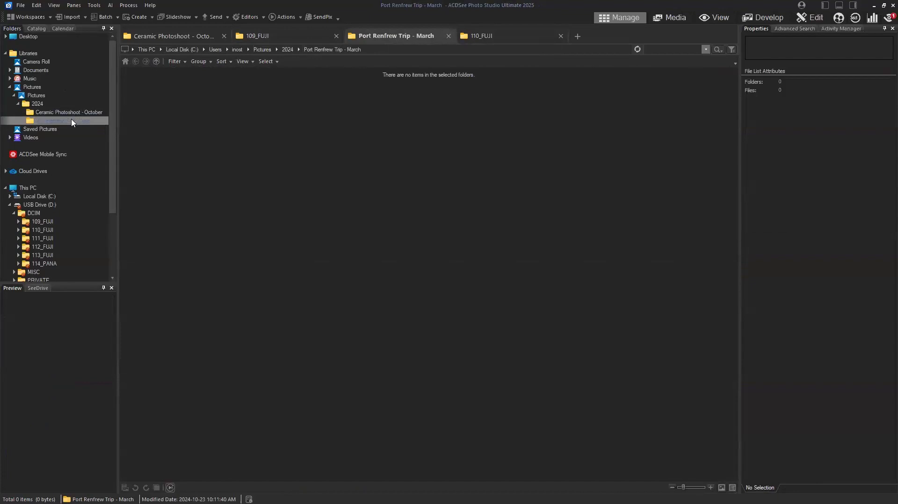
click(496, 37)
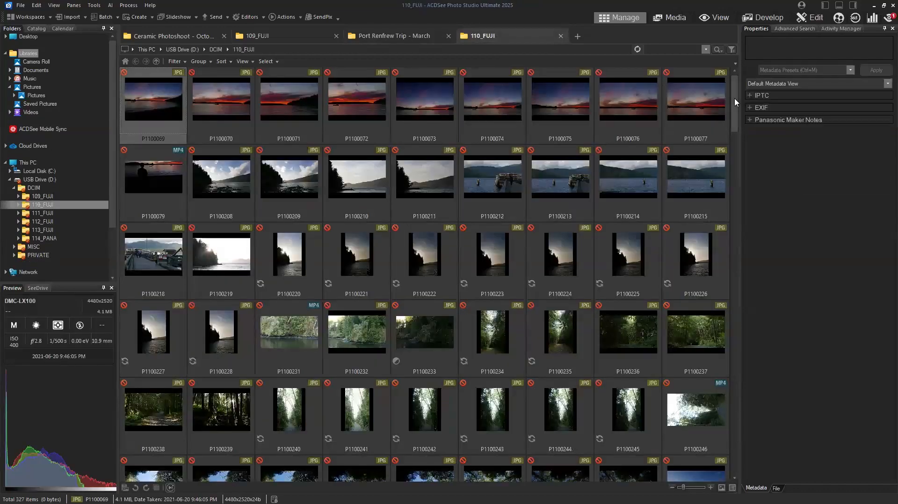
Select the files in 110_FUJI from P1100069 through P1100305
drag(735, 102, 729, 185)
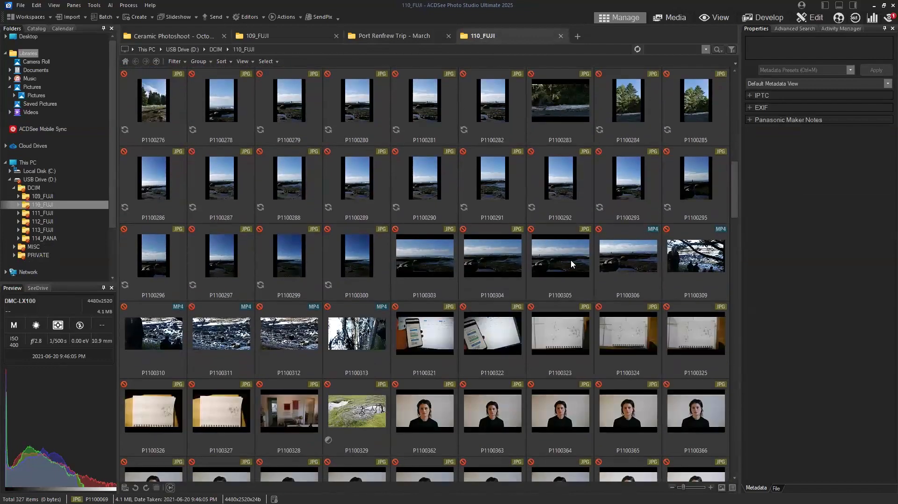
key(ctrl+a)
scroll(738, 196, up, 3)
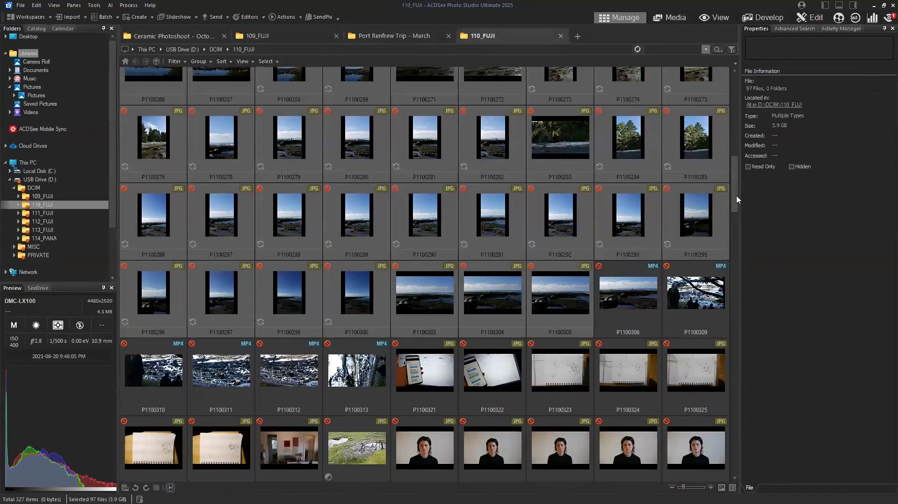
Remove the MP4 videos P1100246, P1100231 and P1100079 from the selection so that only JPG photos stay selected
drag(738, 184, 737, 148)
scroll(727, 197, up, 5)
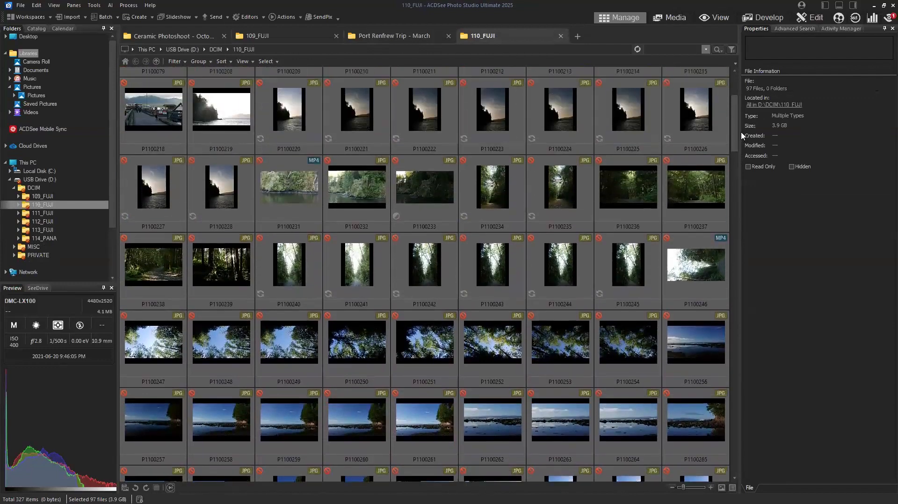
ctrl+click(695, 296)
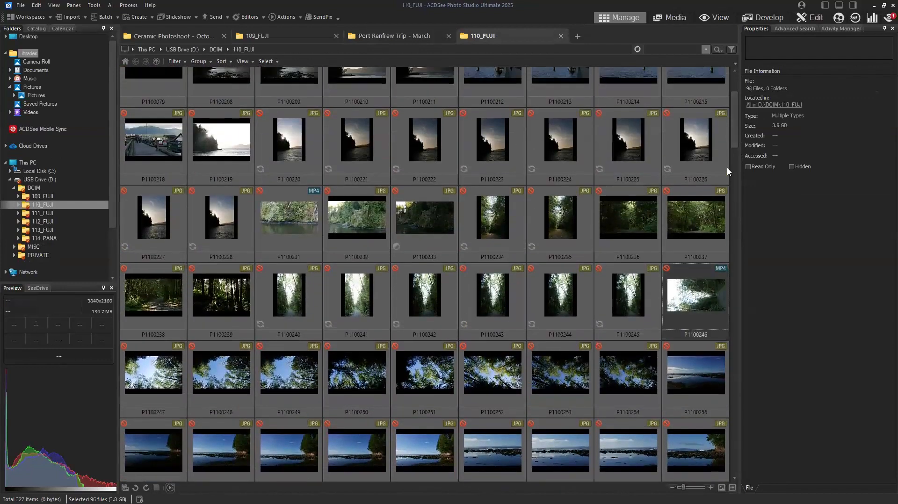
ctrl+click(289, 219)
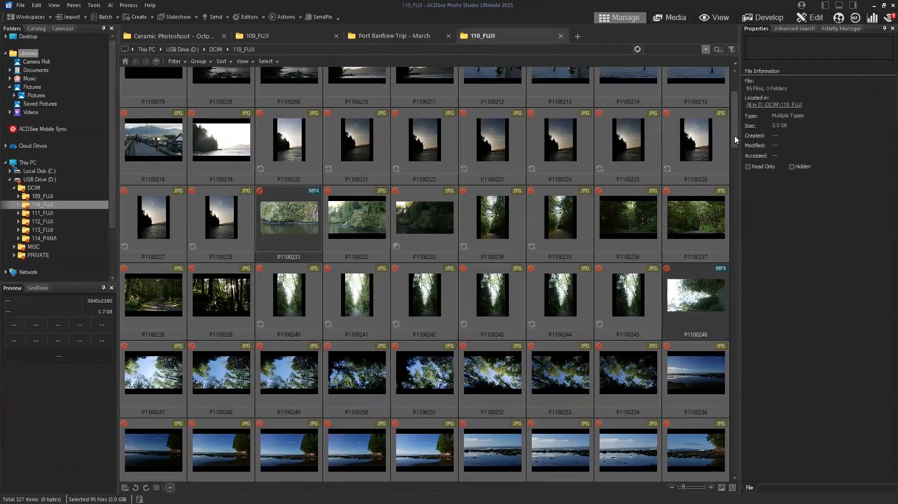
drag(733, 135, 736, 109)
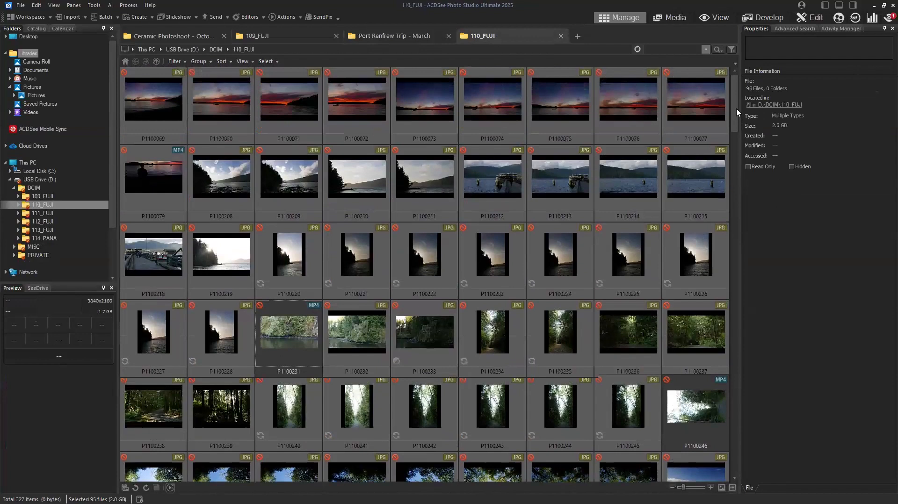
ctrl+click(182, 178)
drag(736, 105, 733, 72)
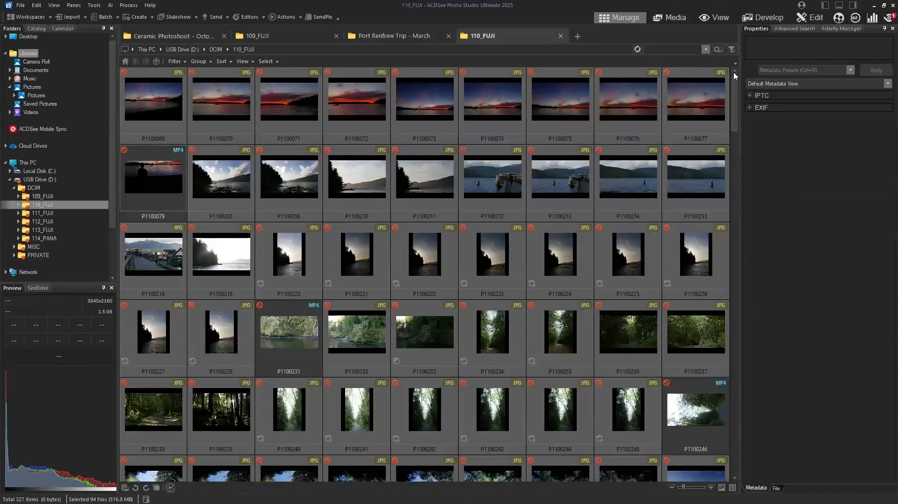
Copy the selected photos into the Port Renfrew Trip - March folder and go up to the 2024 folder
click(378, 39)
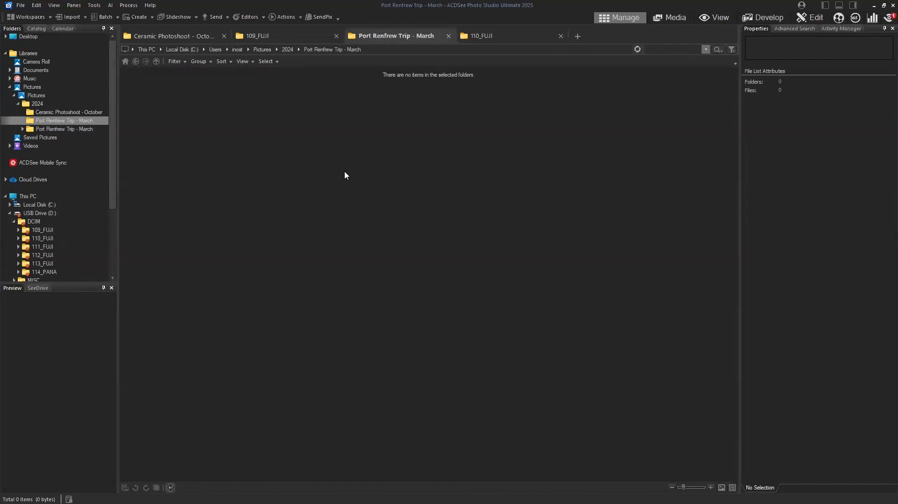
key(ctrl+v)
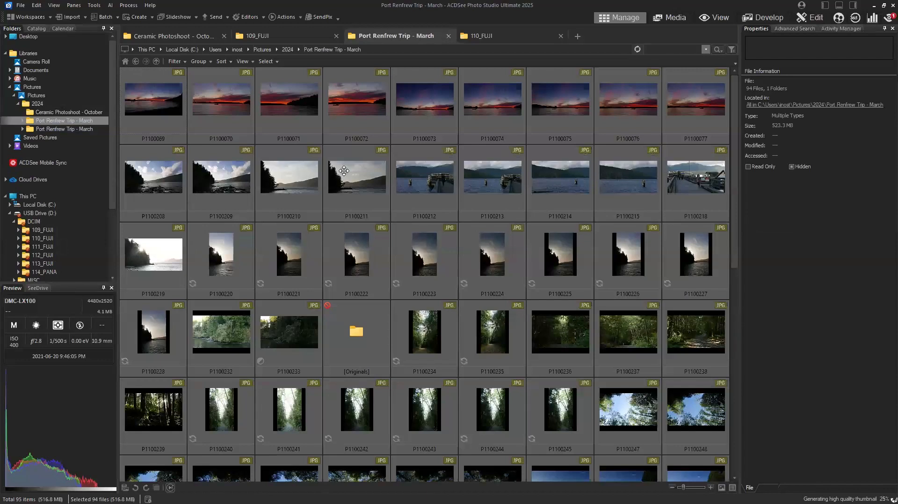
click(39, 105)
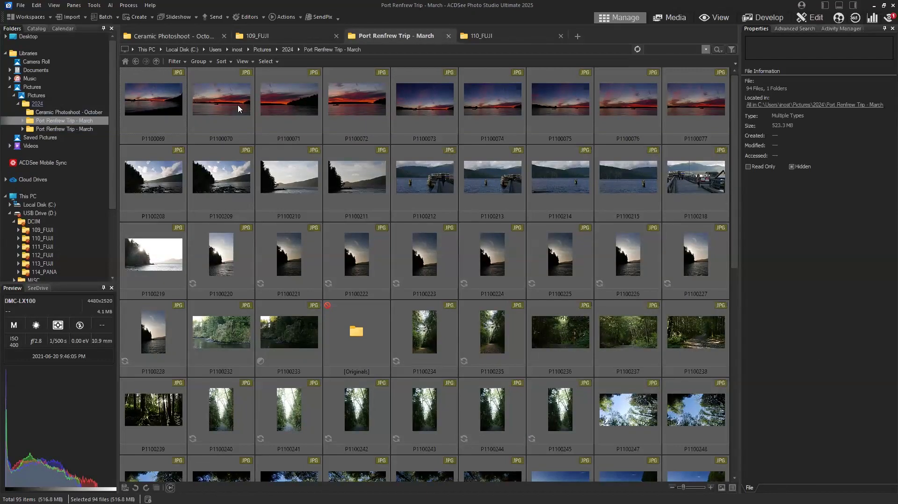
click(231, 107)
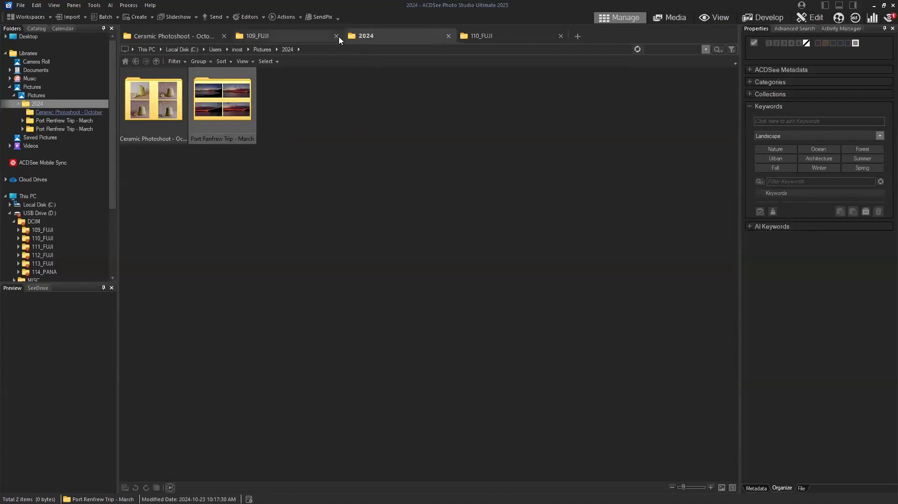
Close the 109_FUJI and 110_FUJI tabs and open the Port Renfrew Trip - March folder from 2024
click(337, 36)
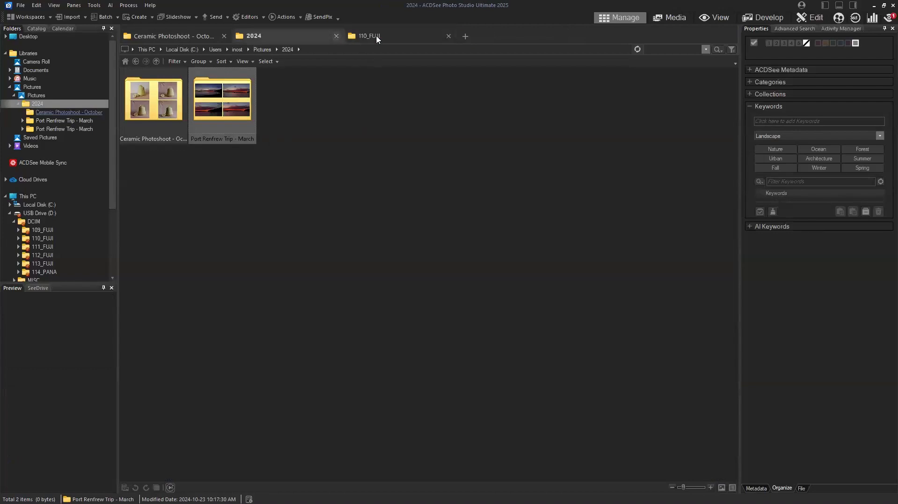
click(448, 36)
double_click(226, 106)
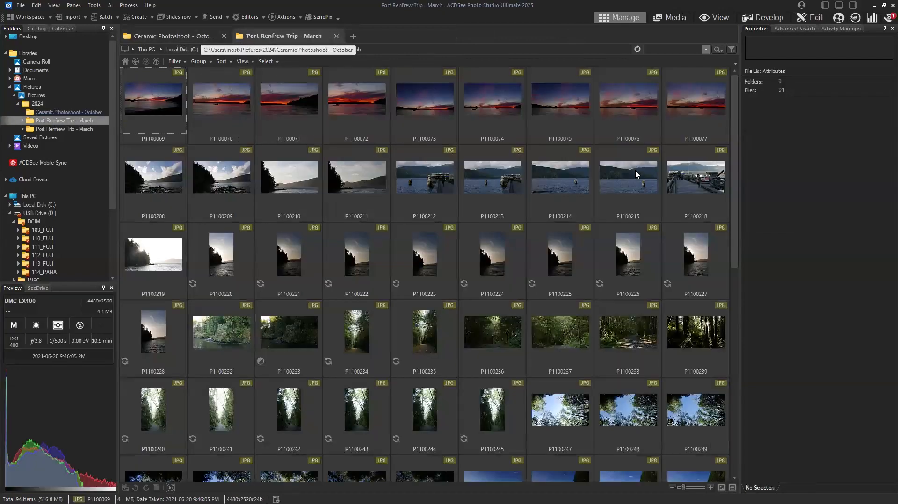
drag(733, 189, 742, 115)
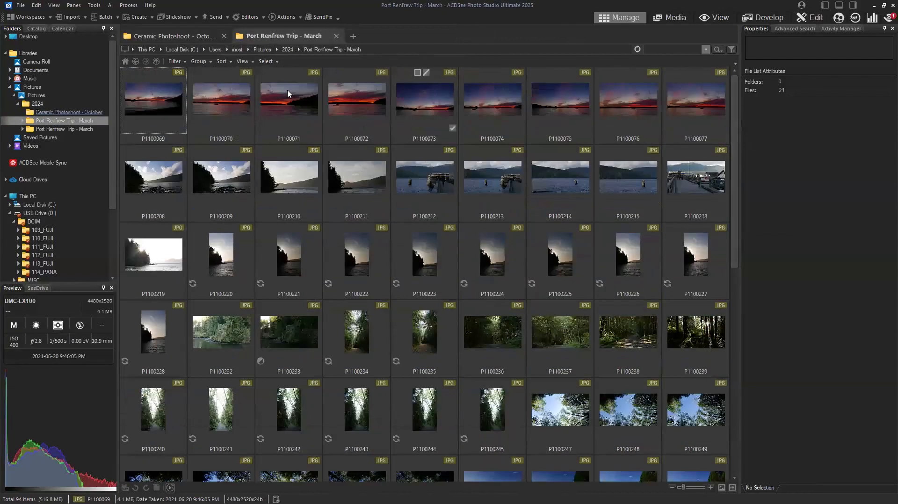
Select all photos in the Ceramic Photoshoot - October folder, from P1090204 through P1090264
click(192, 37)
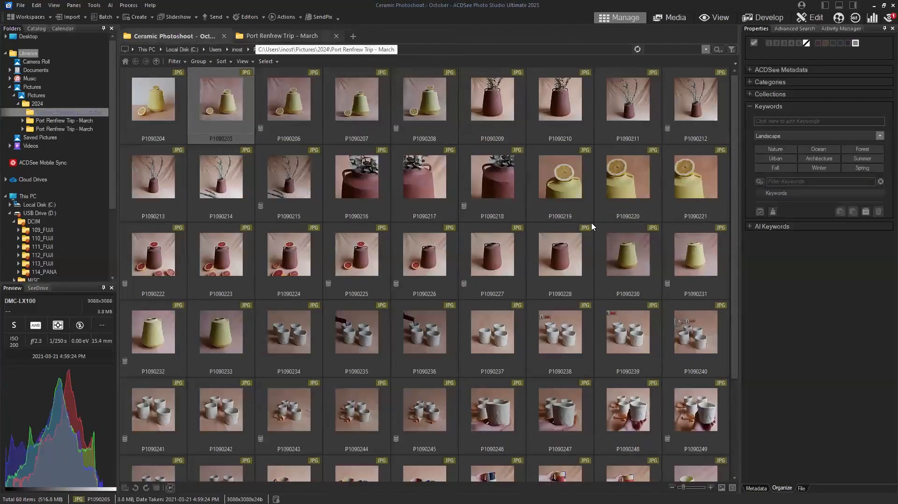
scroll(736, 260, down, 1)
scroll(736, 260, down, 1)
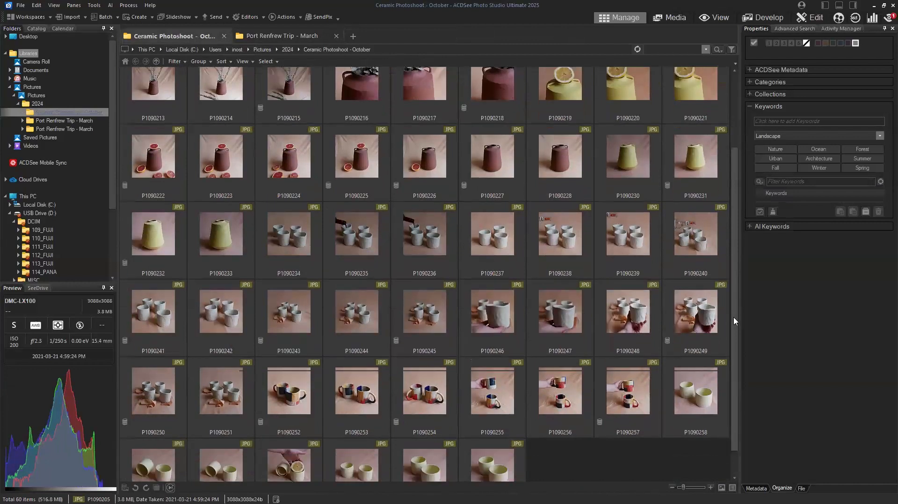
scroll(733, 317, up, 2)
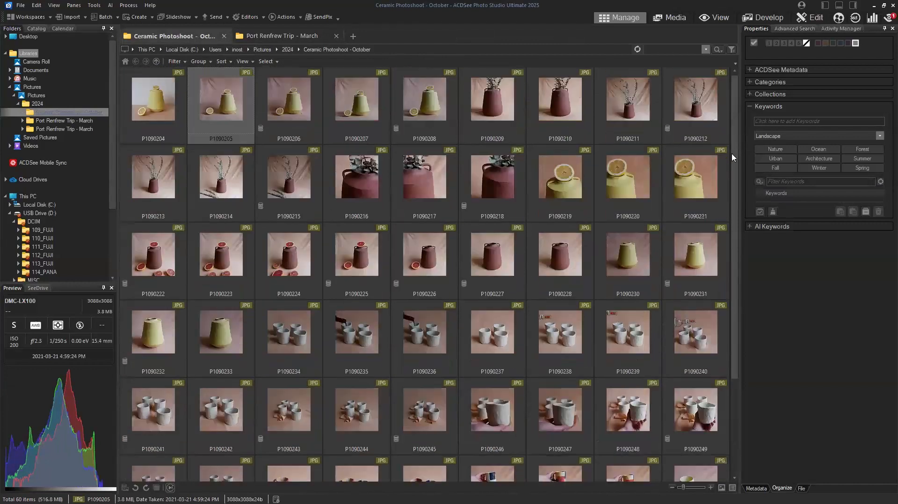
click(151, 105)
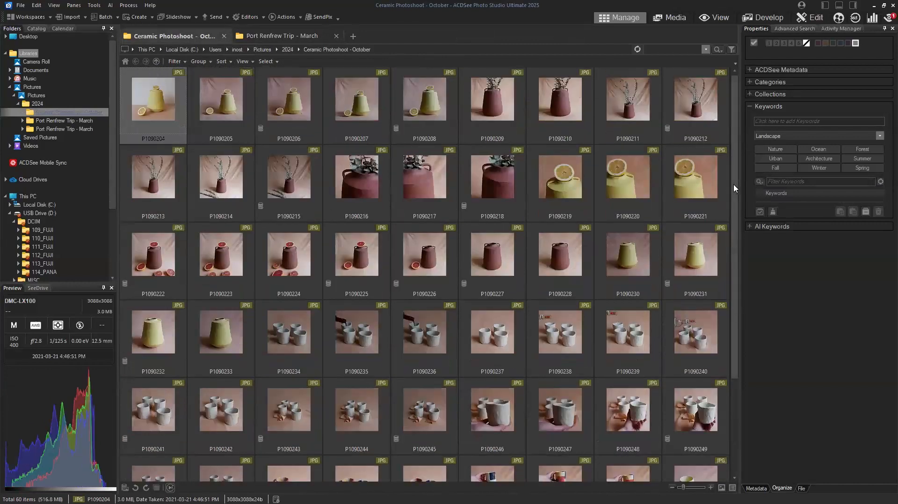
drag(733, 201, 735, 302)
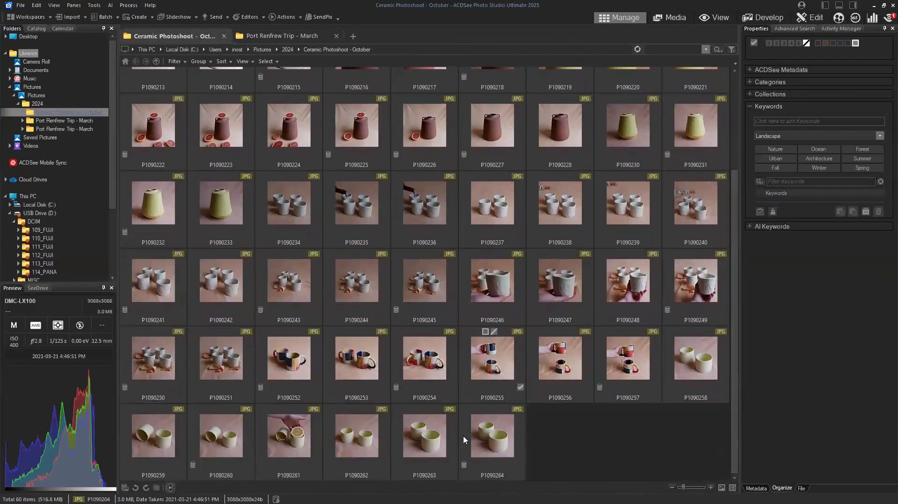
shift+click(502, 444)
drag(738, 438, 749, 308)
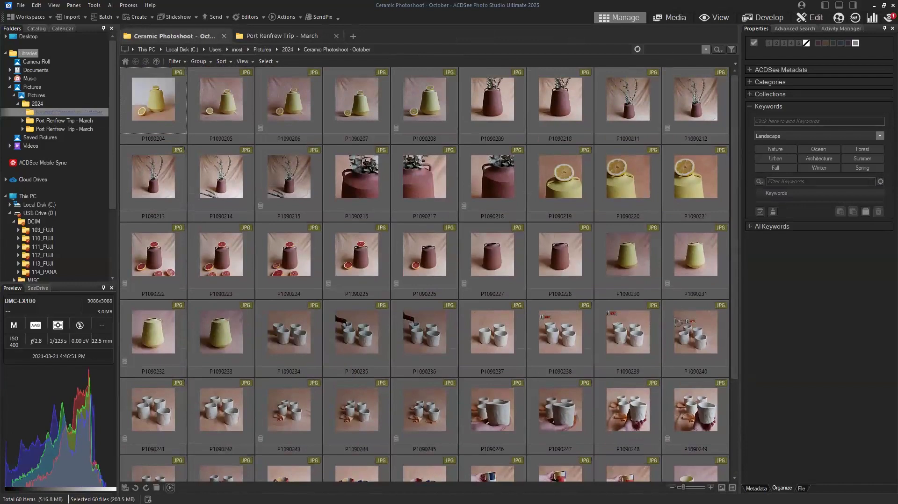
Examine the IPTC, EXIF and ACDSee Metadata sections for the selected photos and leave each section collapsed
click(755, 488)
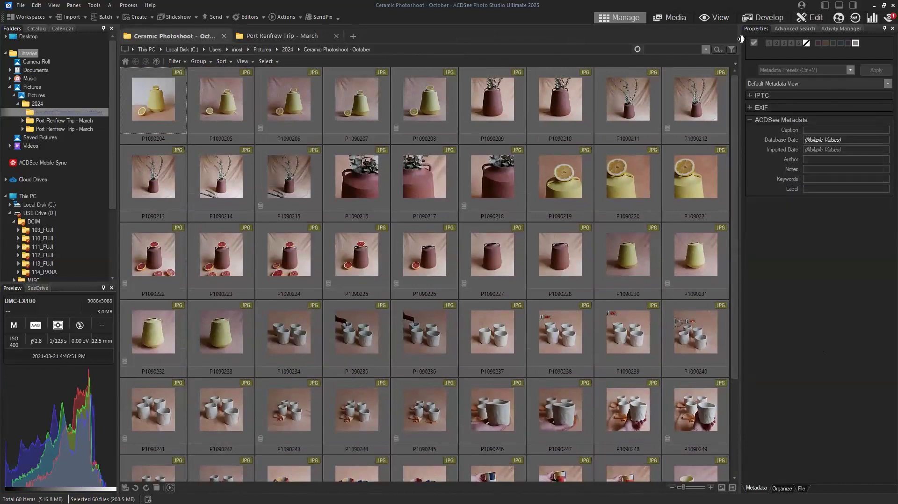
click(749, 119)
click(749, 96)
click(749, 95)
click(749, 108)
click(749, 108)
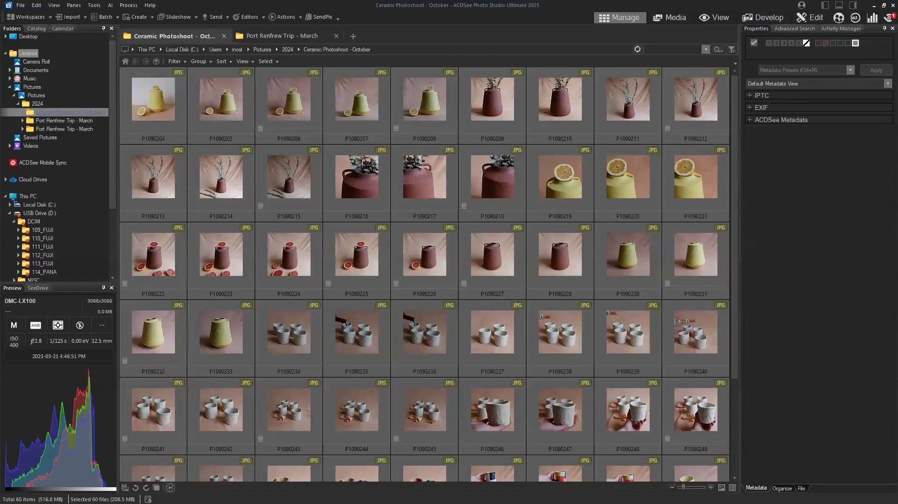
Assign the Objects category to the selected ceramic photos and check the Collections section
click(782, 488)
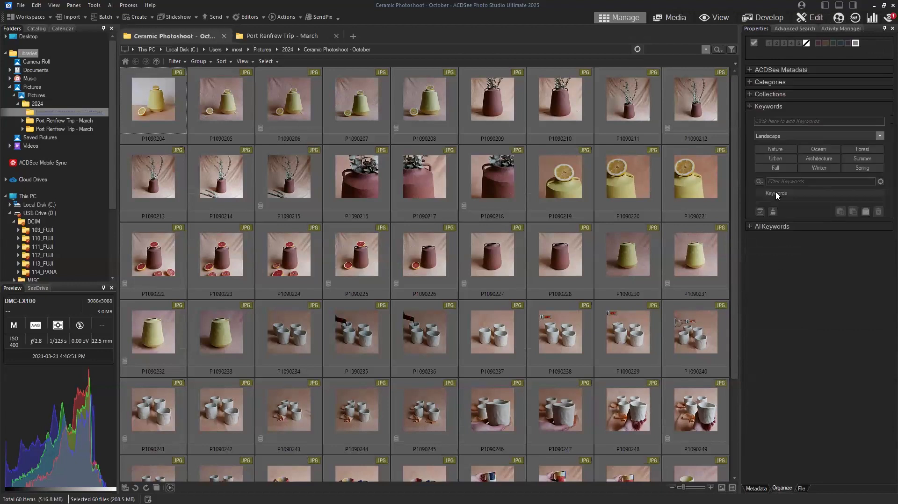
click(750, 82)
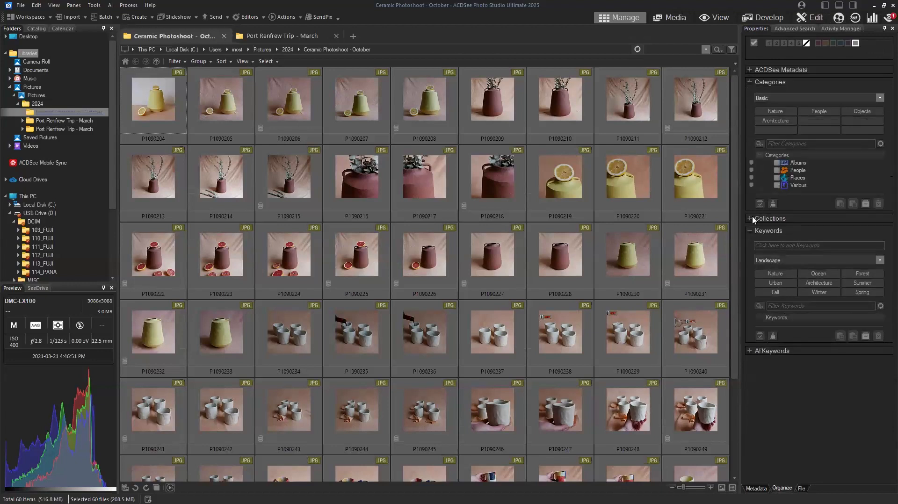
click(749, 217)
click(871, 111)
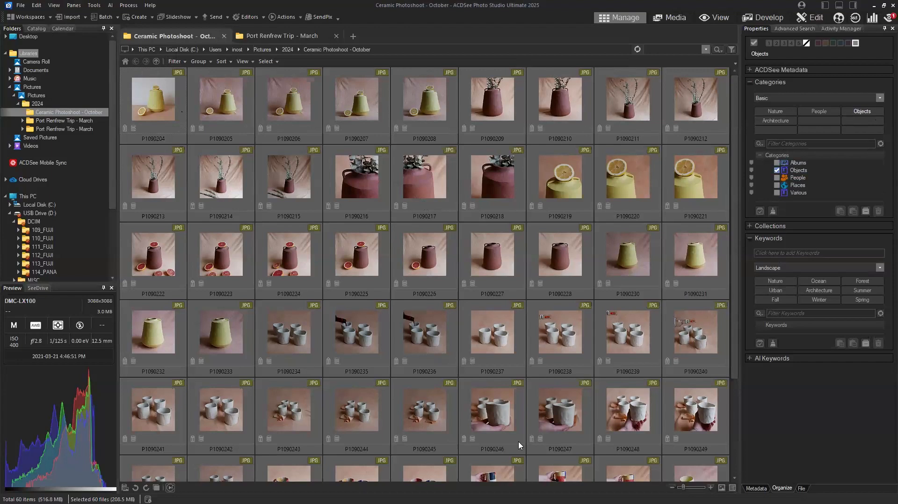
click(751, 227)
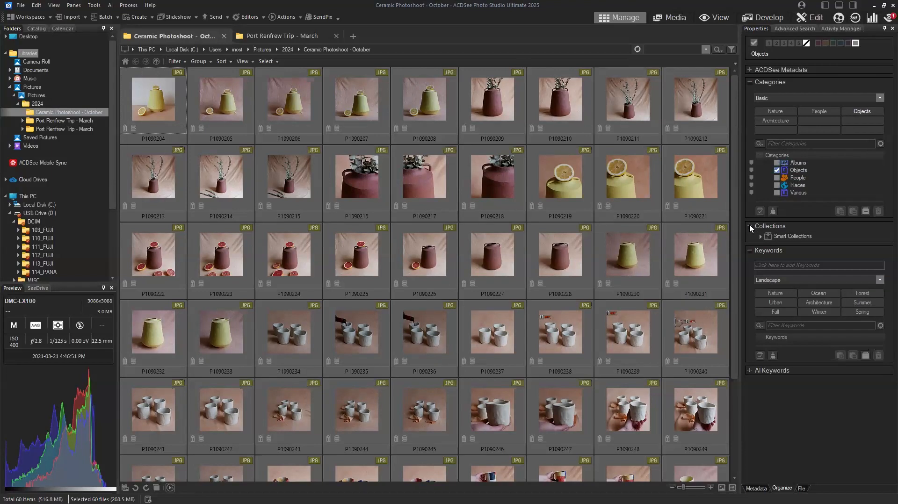
click(751, 227)
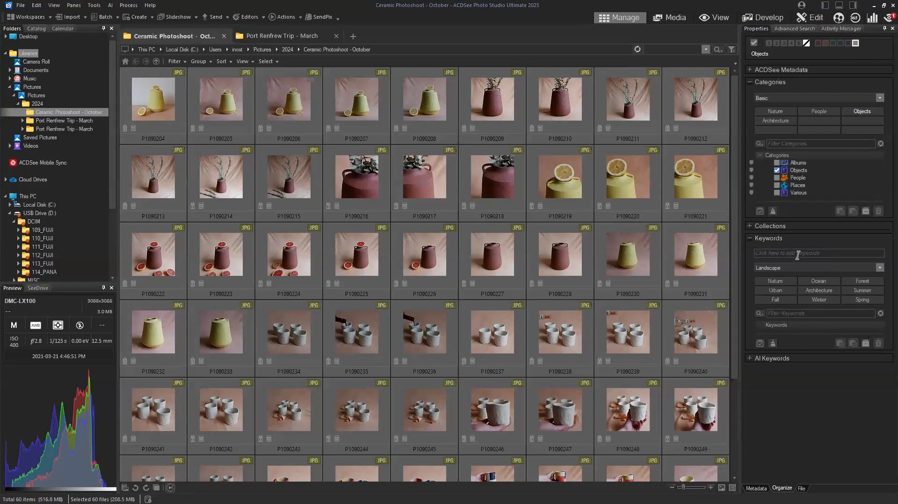
Look through the quick keyword sets Landscape, Miscellaneous and Photography Type for keywords that suit the ceramic photos
click(798, 253)
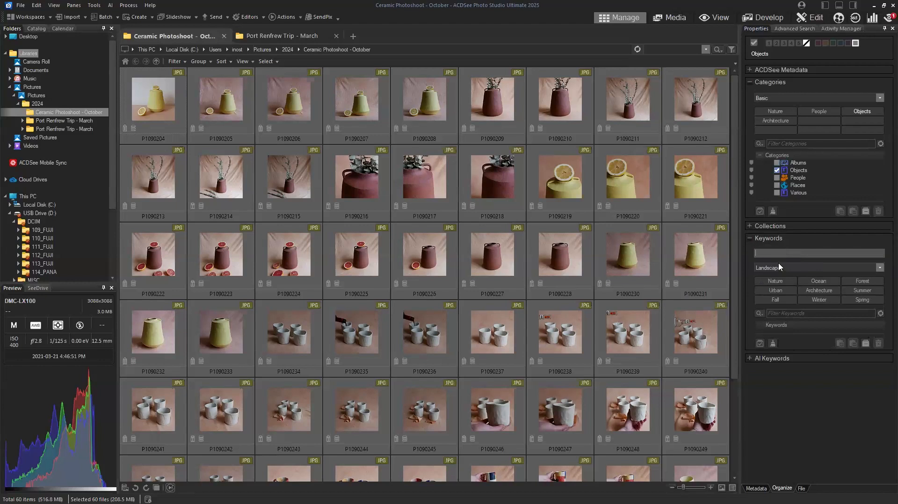
click(779, 267)
click(774, 280)
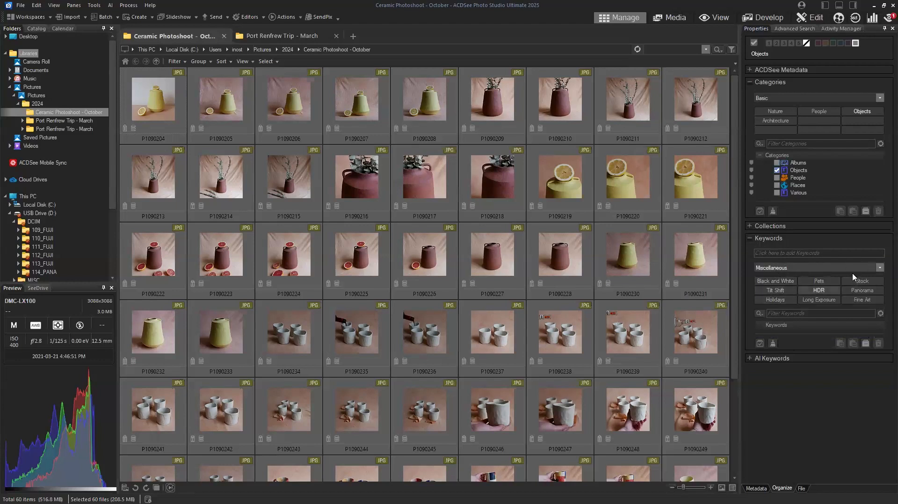
click(880, 268)
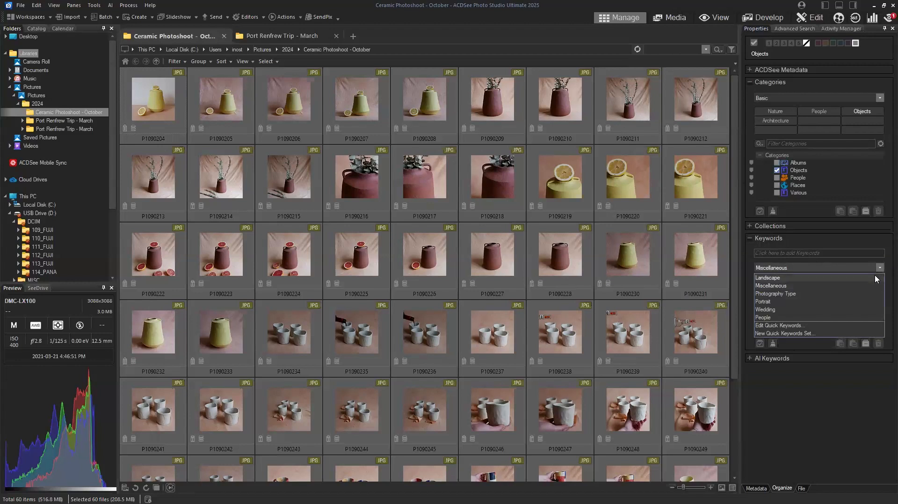
click(877, 278)
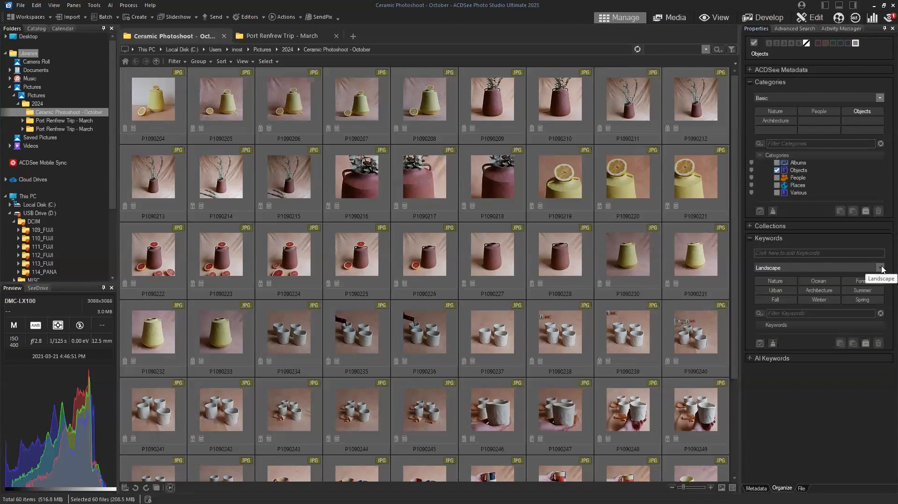
click(879, 267)
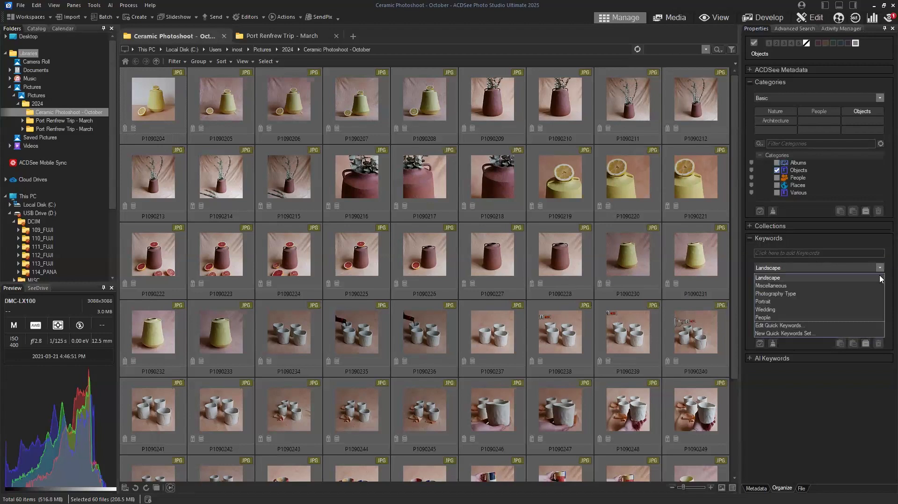
click(780, 280)
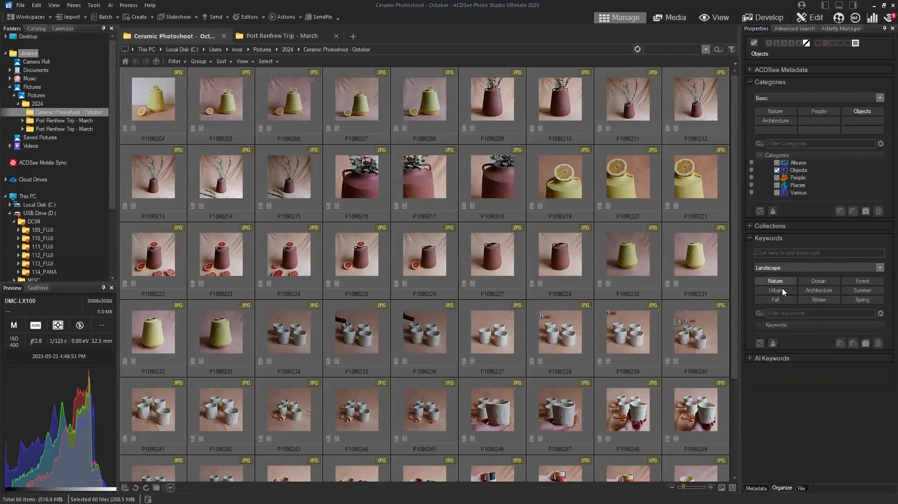
click(880, 267)
click(866, 289)
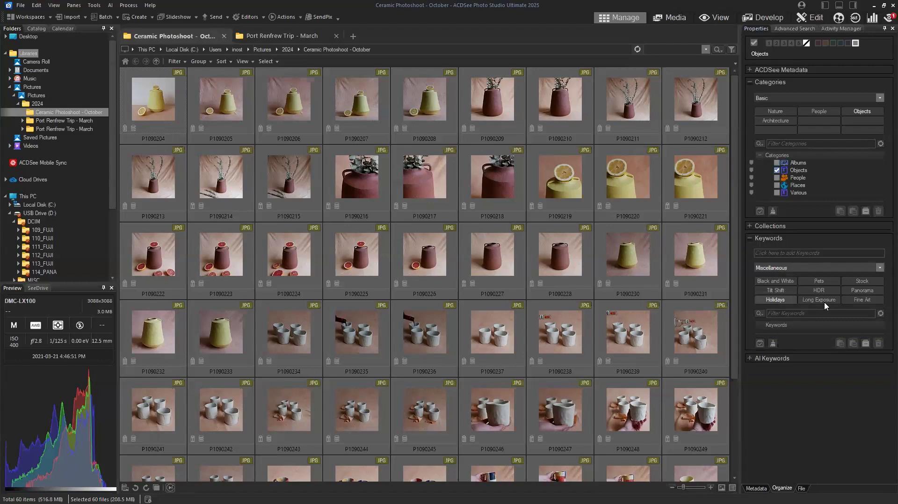
click(879, 268)
click(871, 295)
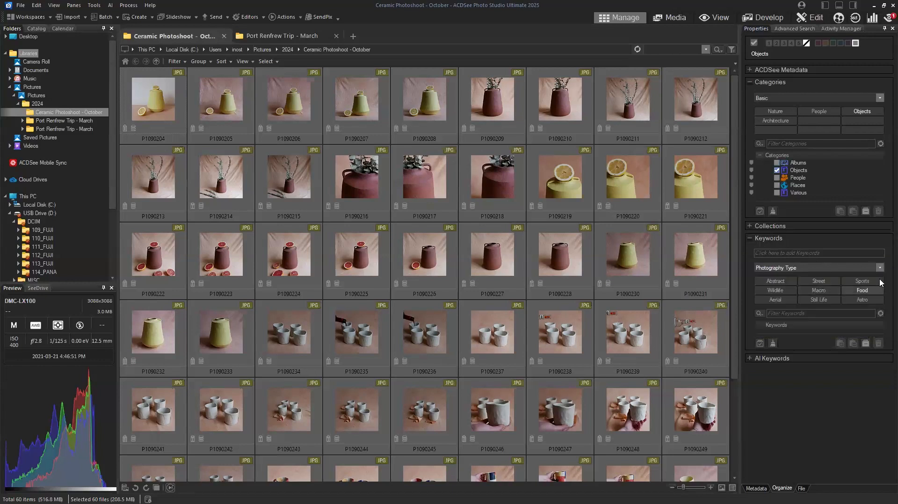
Add the keyword Ceramics to the selected ceramic photos and check its assignment in the keyword list, including on photos P1090227 and P1090204
click(882, 268)
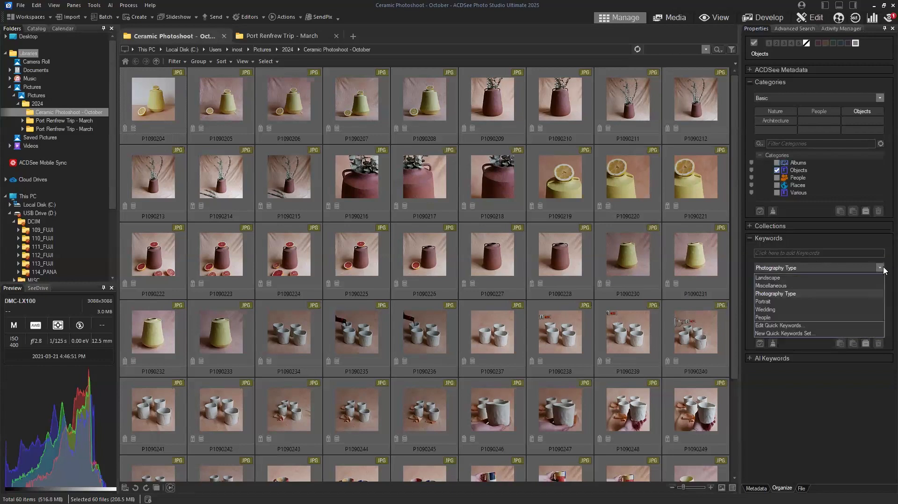
click(855, 254)
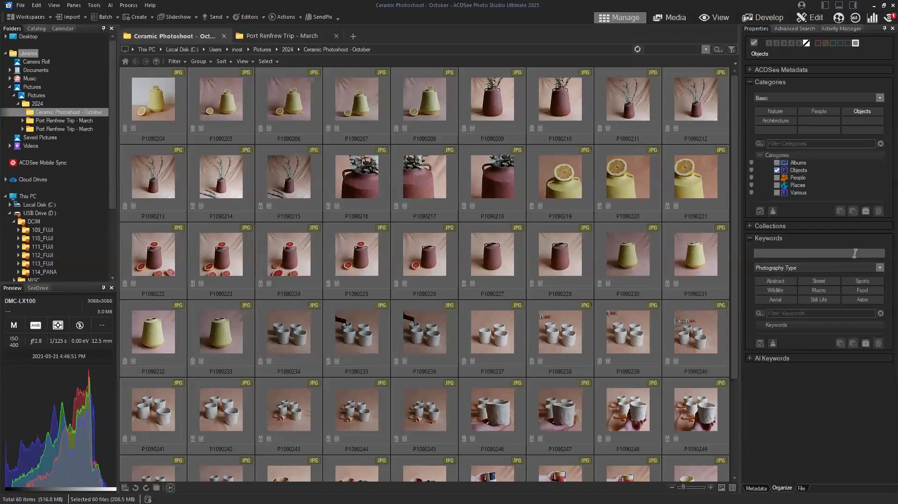
text(Ceramics)
key(Return)
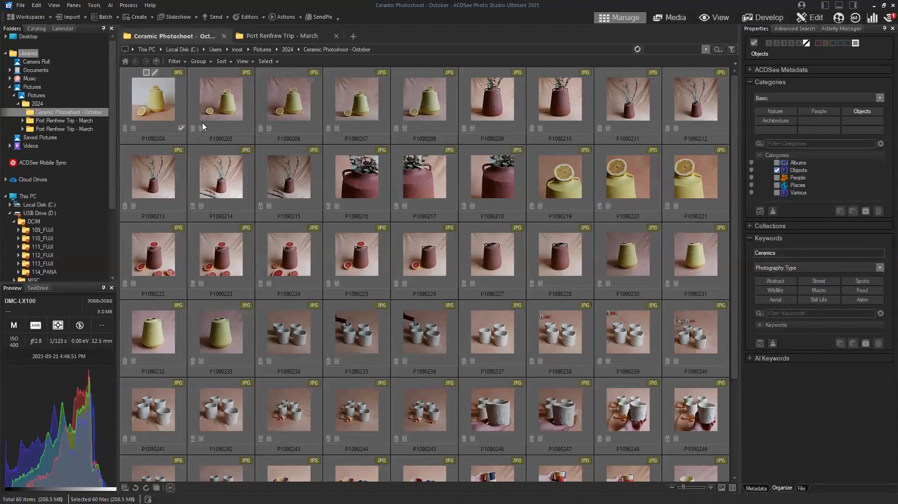
click(760, 325)
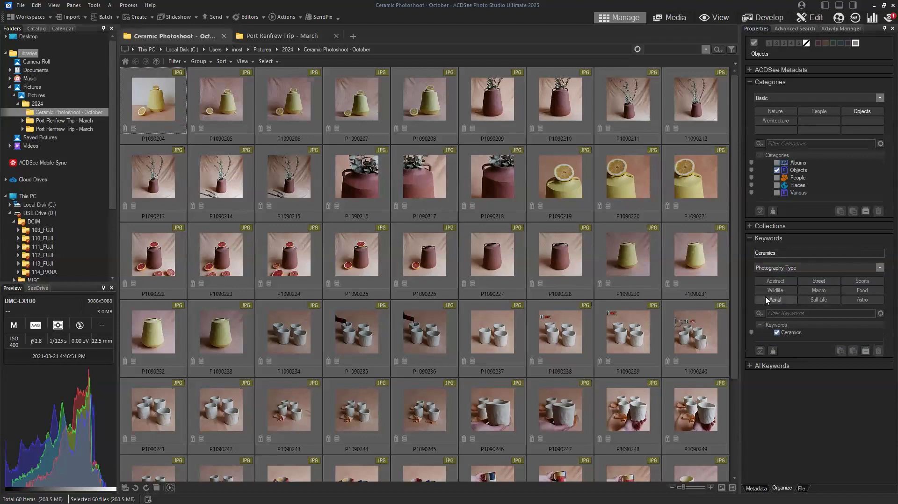
click(760, 324)
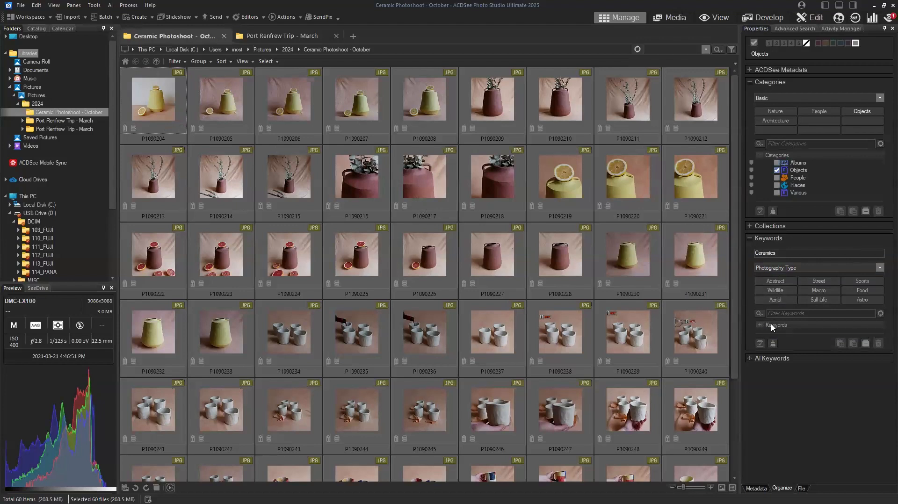
click(760, 324)
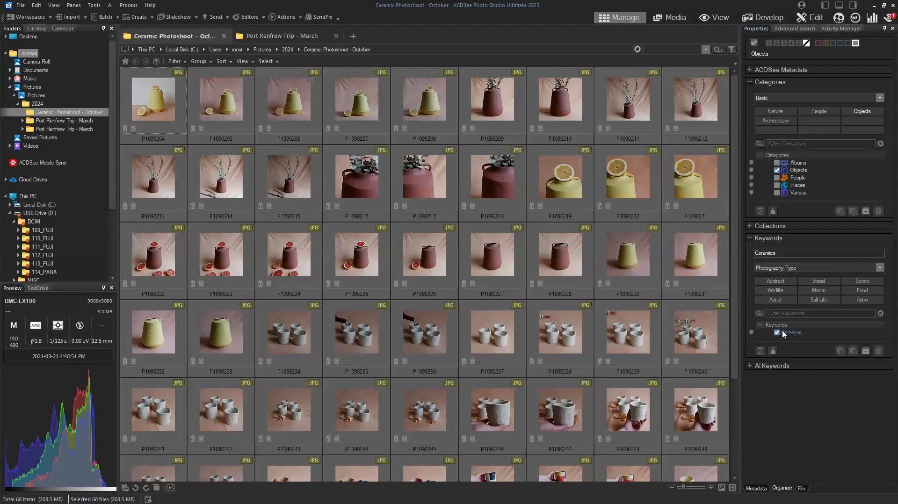
click(510, 276)
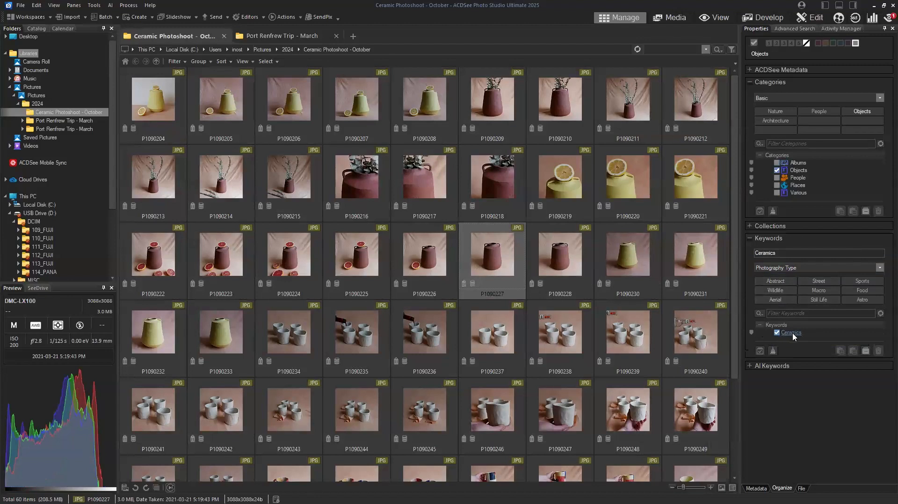
click(176, 100)
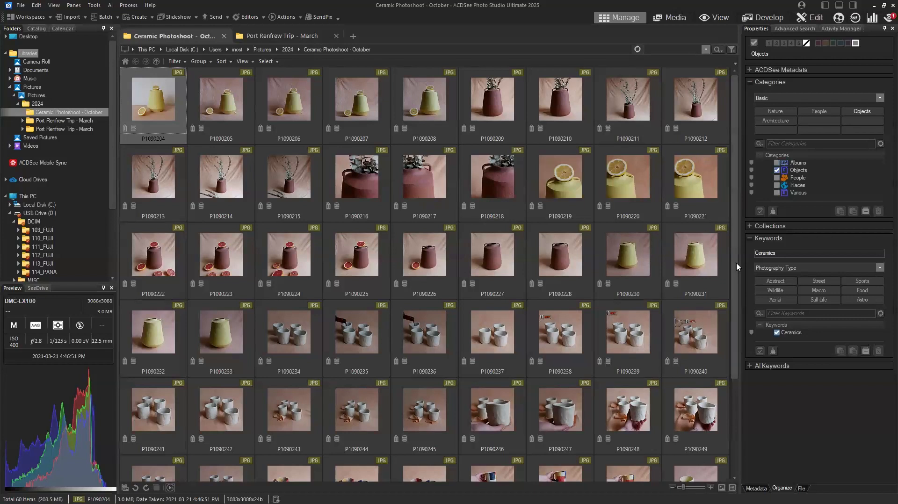
Assign the Nature category to all photos in the Port Renfrew Trip - March folder
click(294, 38)
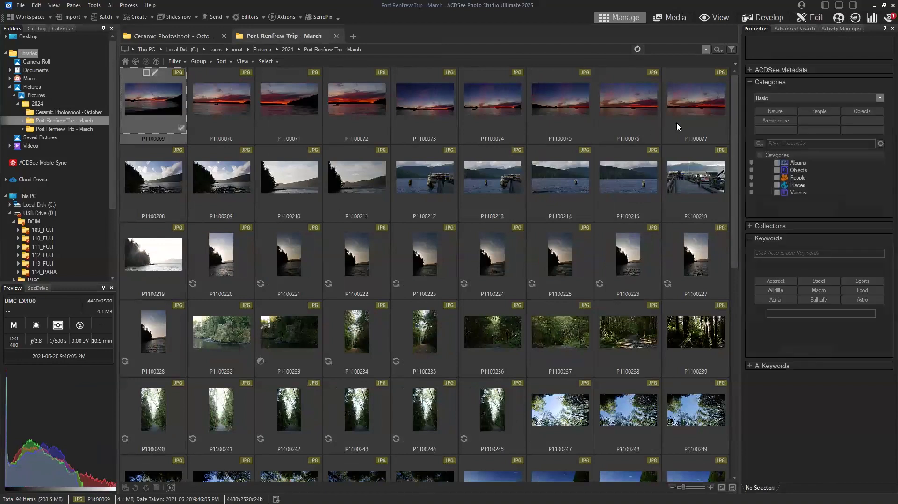
drag(733, 115, 747, 146)
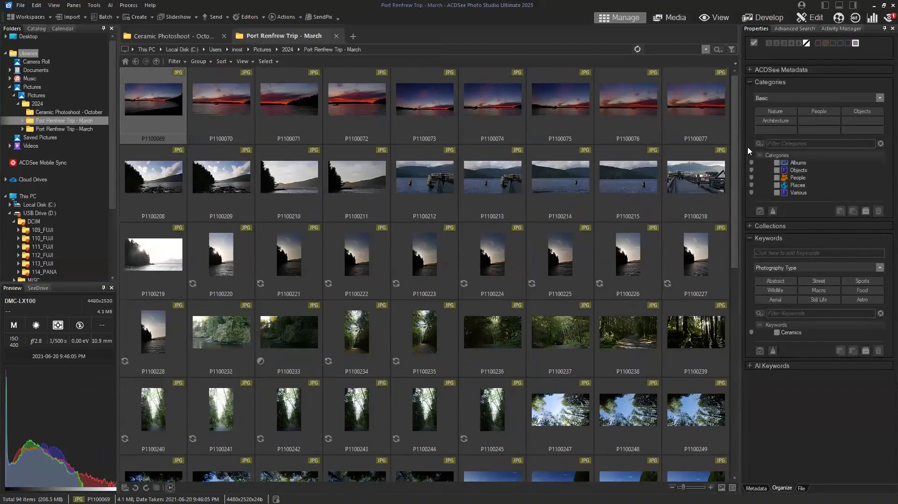
key(ctrl+a)
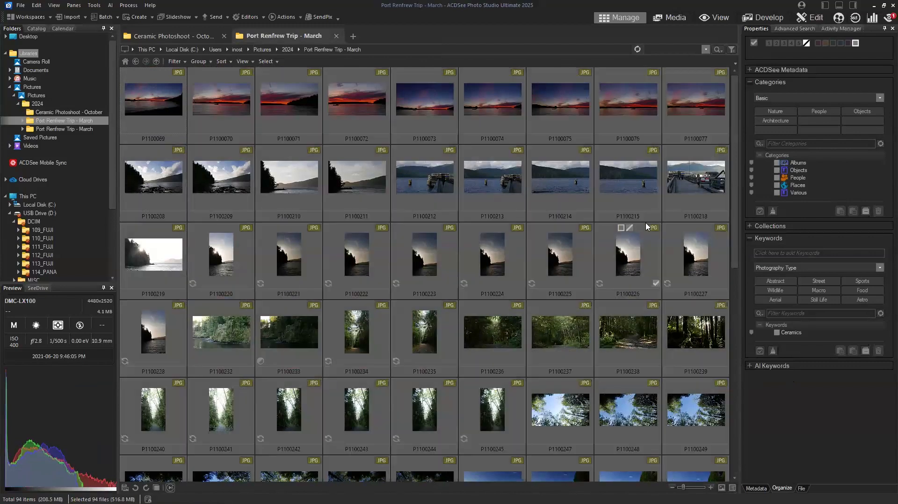
click(779, 113)
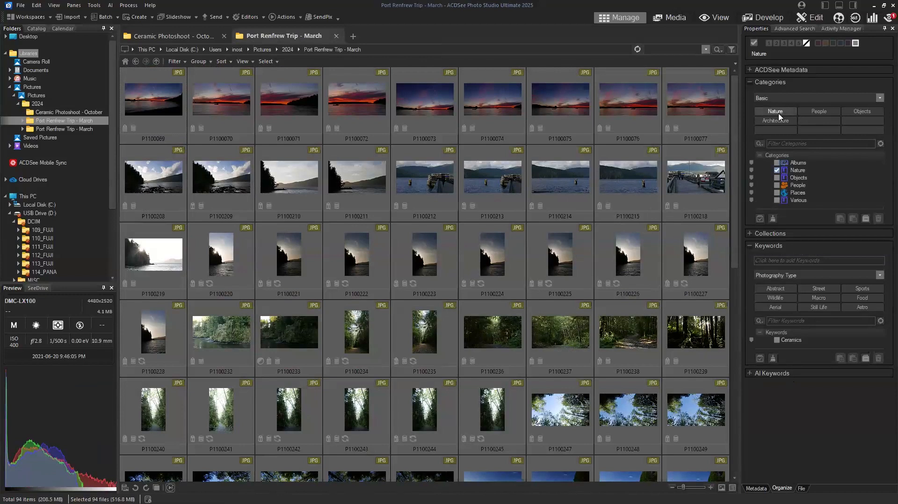
Add the keyword Ocean from the Landscape quick set to the red-sky photos P1100069 through P1100077
click(154, 107)
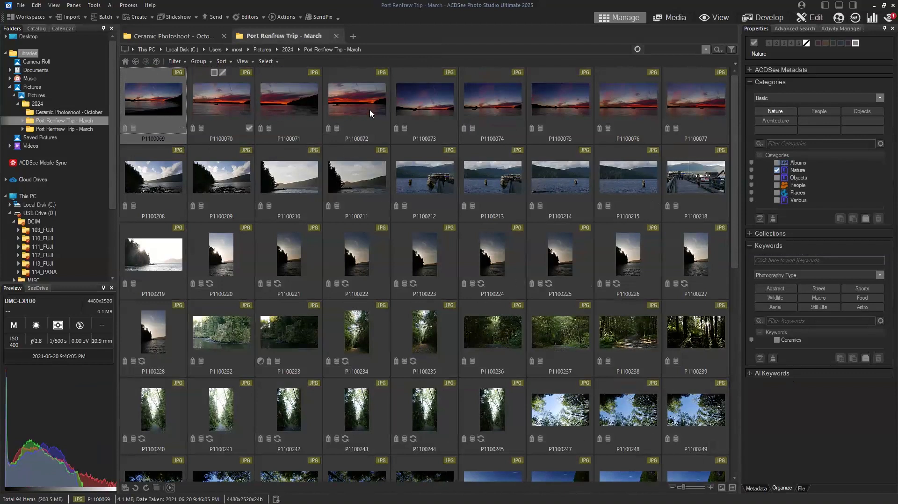
shift+click(700, 108)
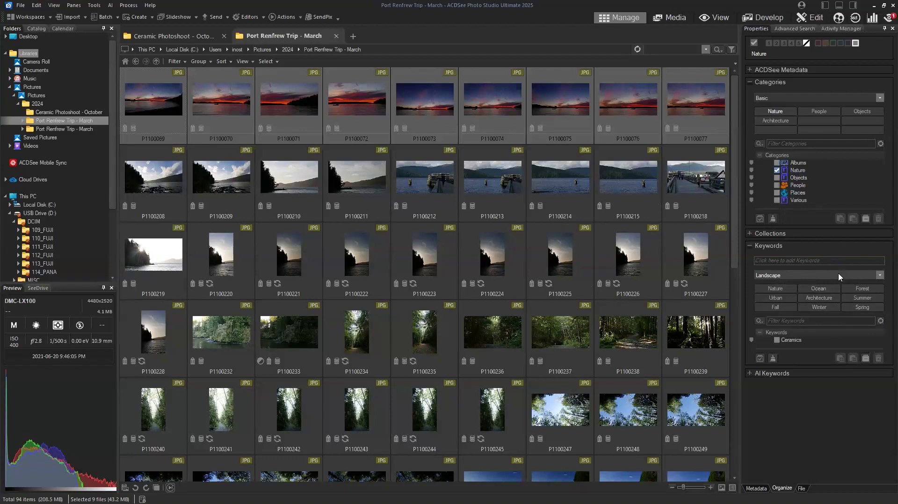
click(821, 290)
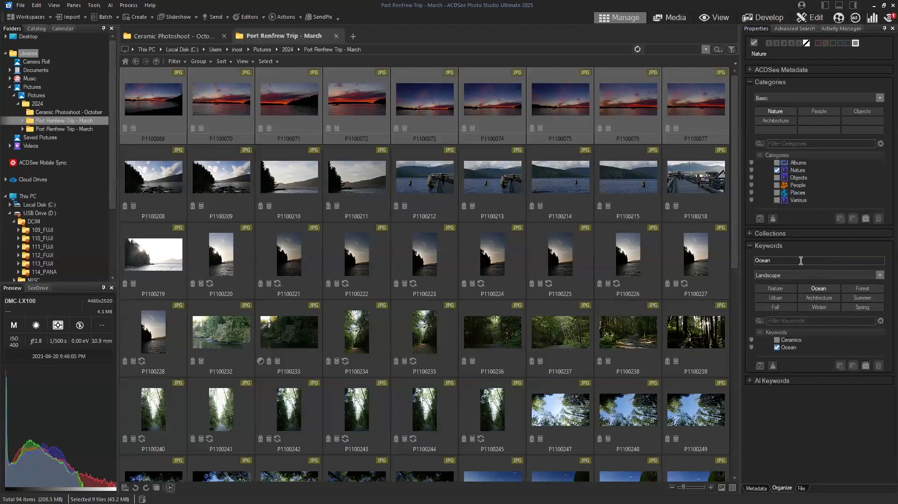
Check the other quick keyword sets and add the custom keyword Sunset alongside Ocean for the selected photos
click(801, 260)
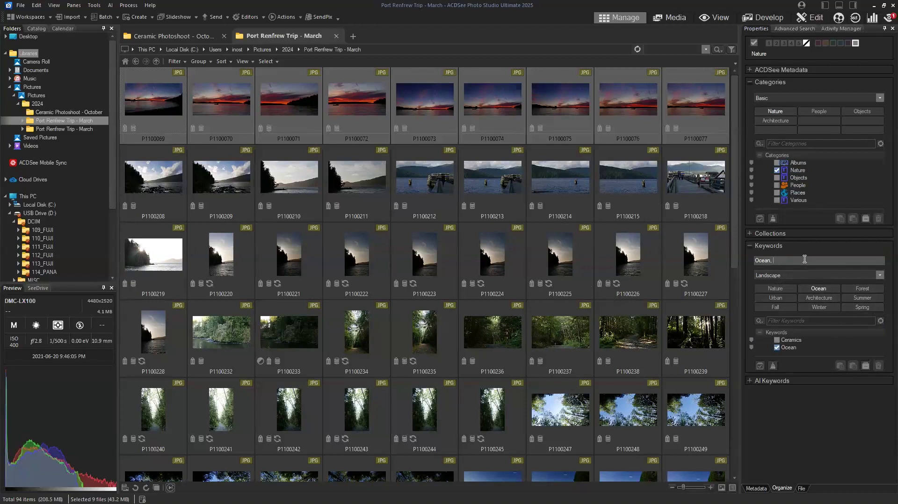
click(879, 275)
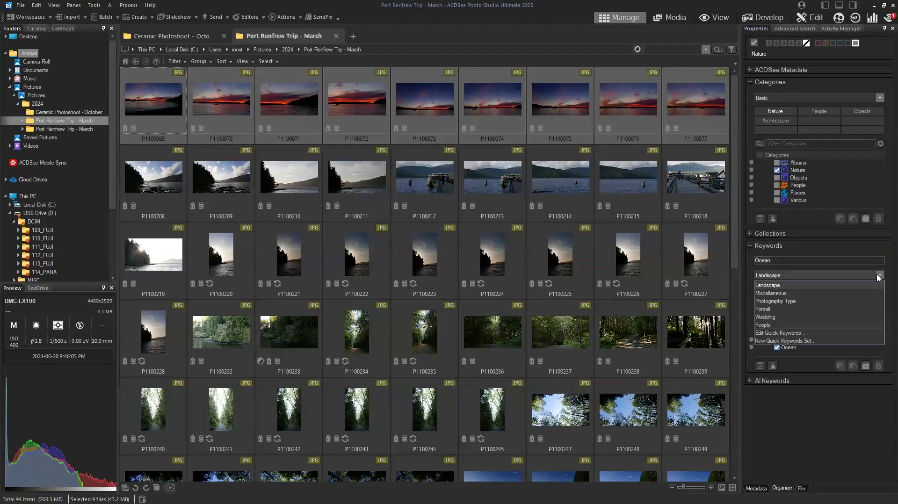
click(865, 301)
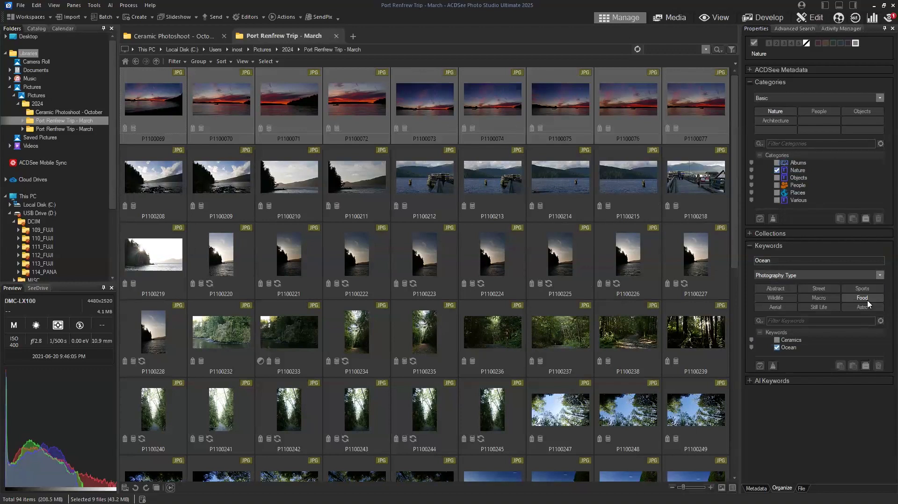
click(879, 275)
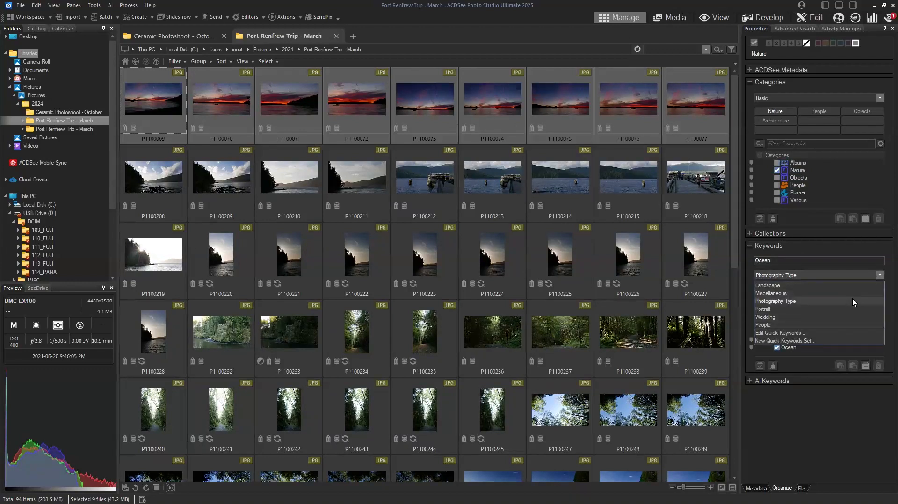
click(826, 262)
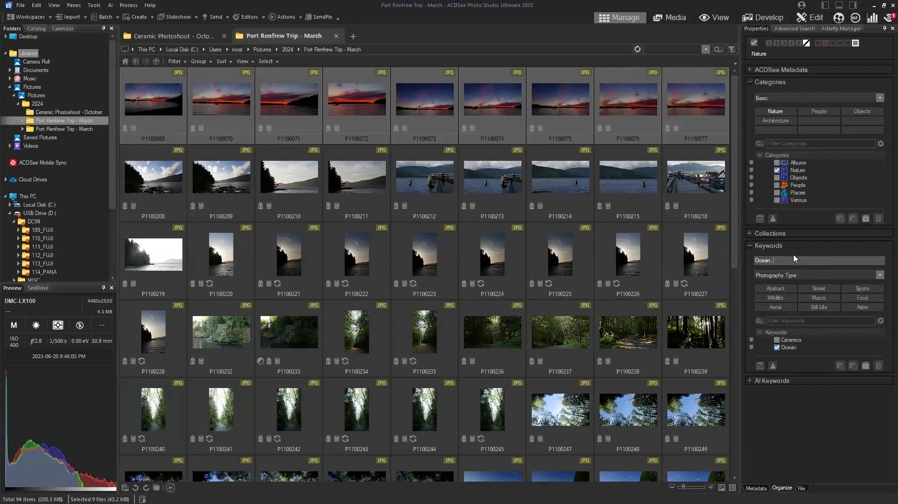
text(Sunset)
key(Return)
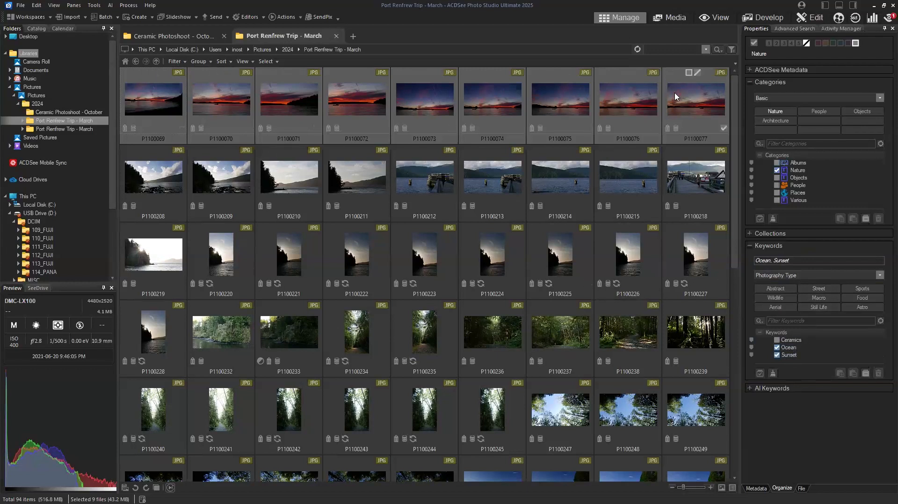
Assign the existing keyword Ocean to photos P1100208 through P1100228
click(151, 182)
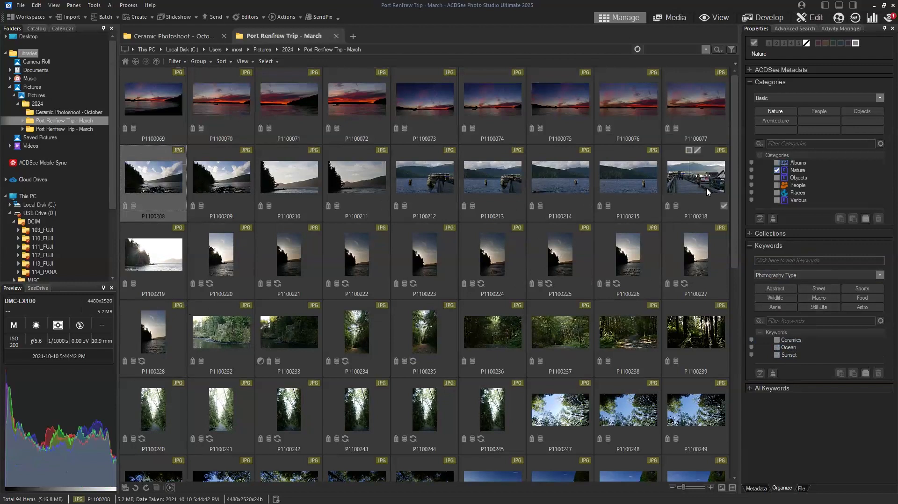
shift+click(164, 328)
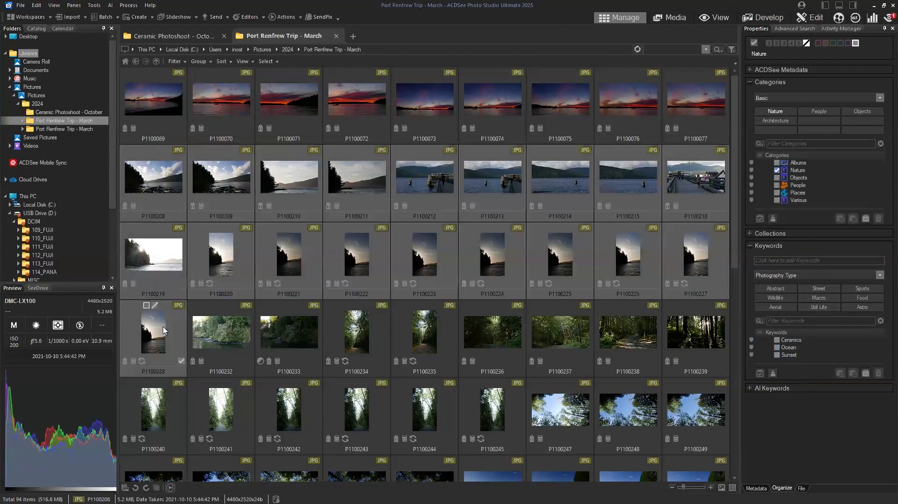
click(776, 348)
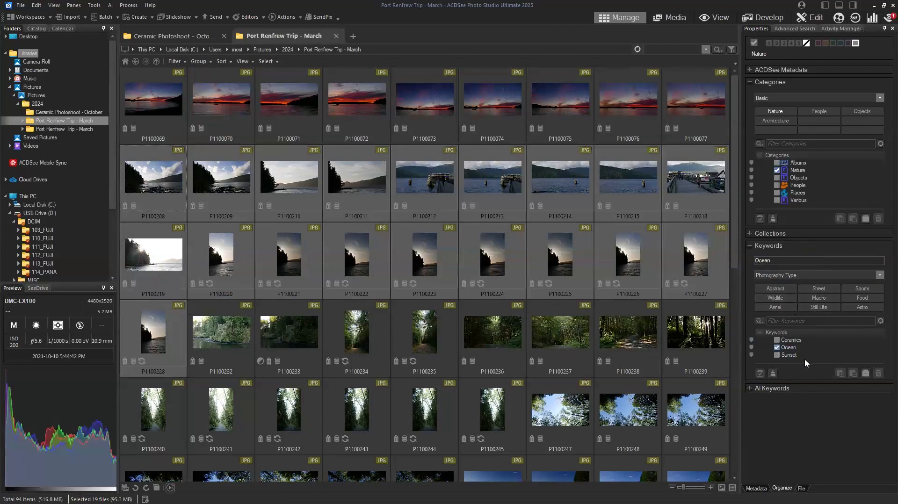
Add the keyword Forest from the Landscape quick set to photos P1100232 through P1100245
click(223, 338)
drag(734, 238, 738, 300)
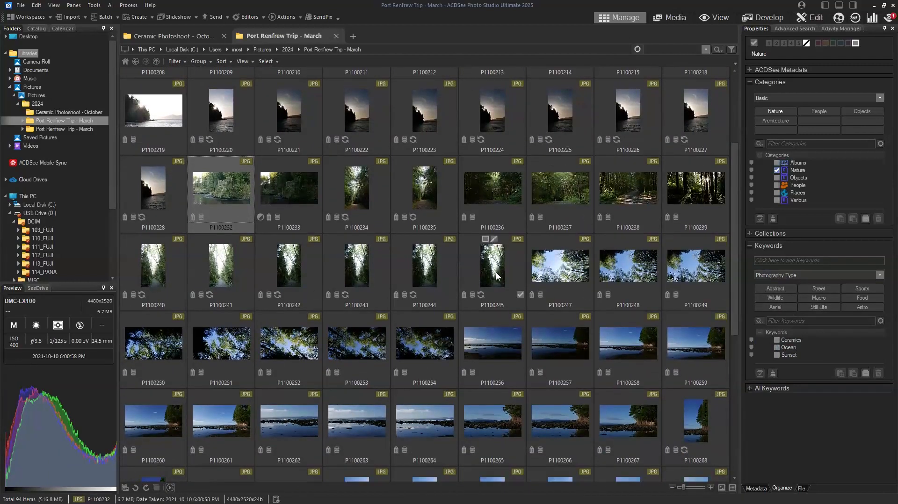
shift+click(523, 285)
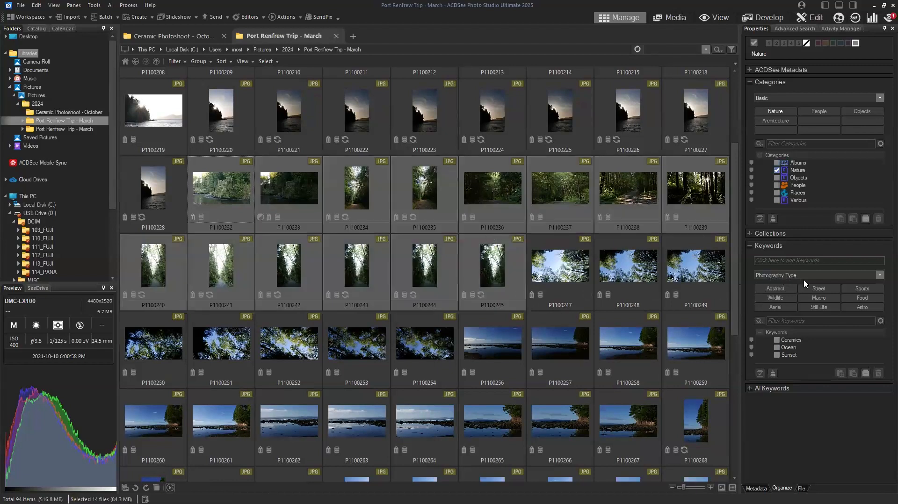
click(829, 276)
click(830, 285)
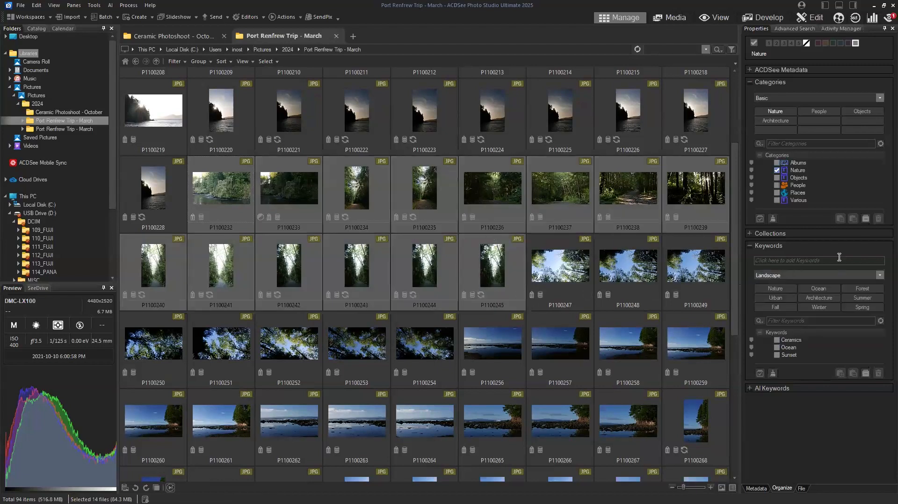
click(858, 288)
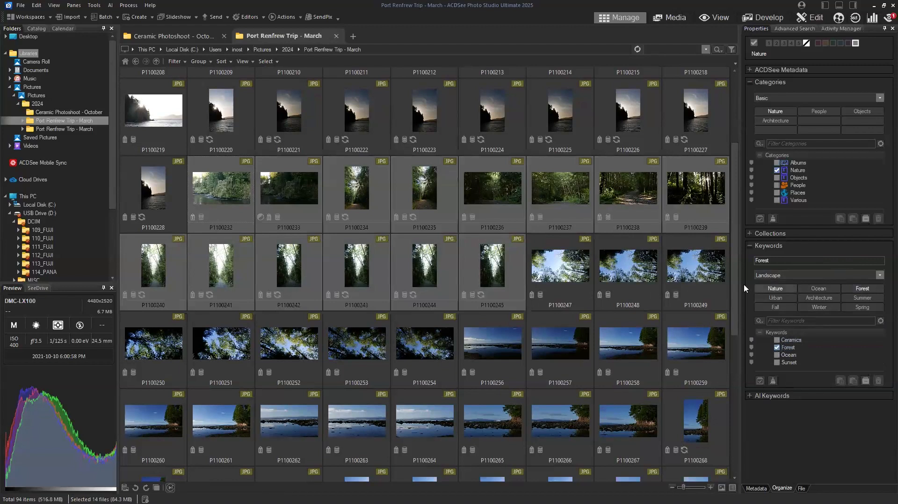
Add the keyword Forest to the treetop photos P1100247 through P1100254
click(567, 272)
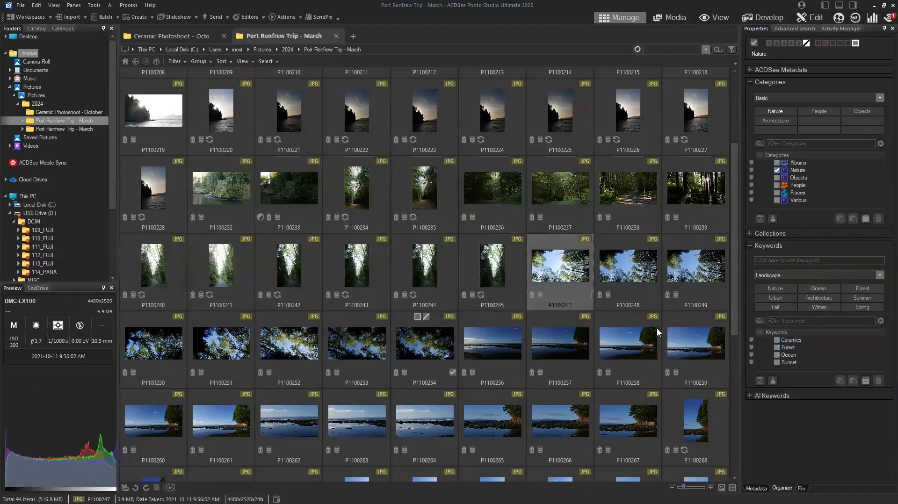
shift+click(424, 357)
click(862, 289)
Add the keyword Ocean to the shoreline photos from P1100256 through the last one, P1100305
scroll(707, 374, down, 3)
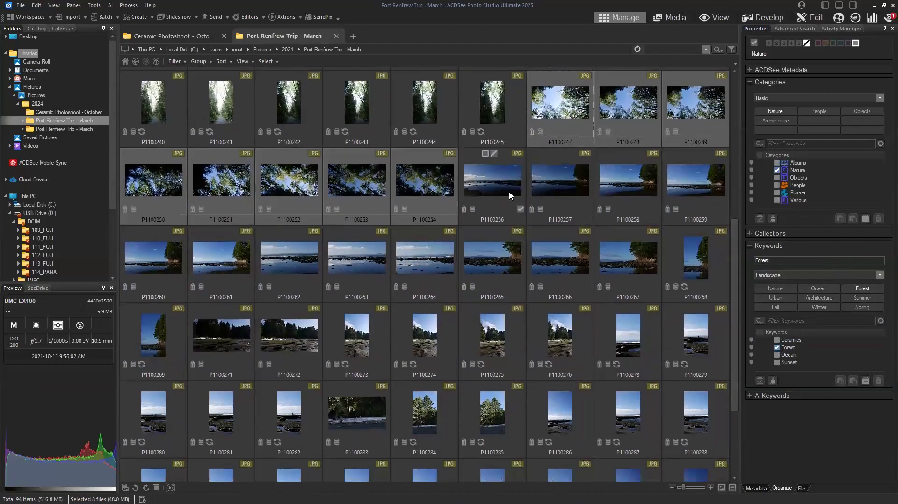
click(505, 183)
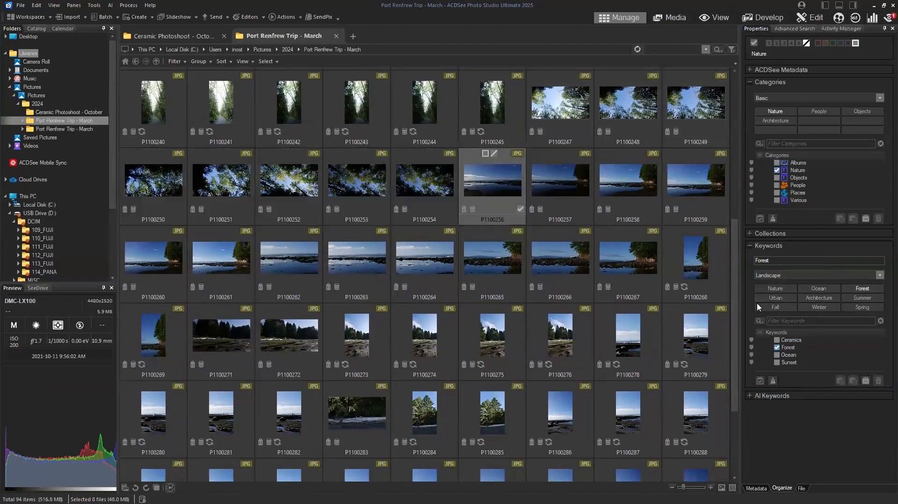
drag(736, 322, 737, 381)
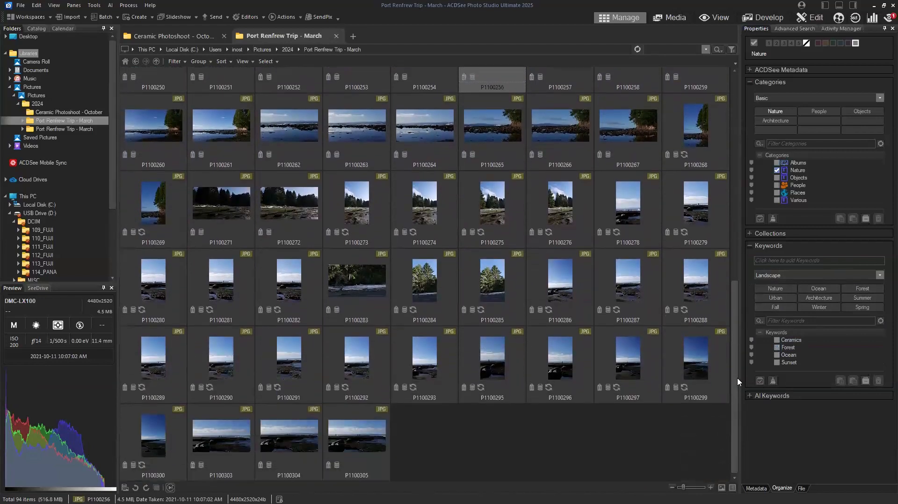
shift+click(373, 438)
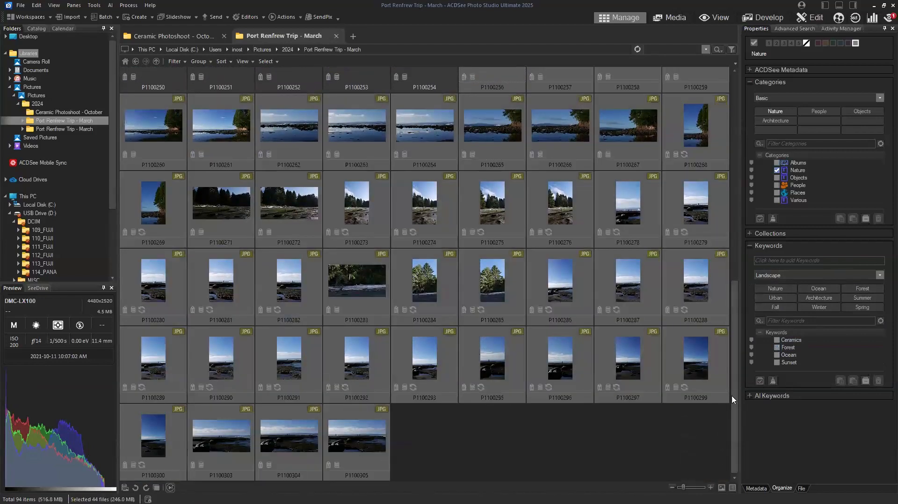
drag(731, 398, 735, 367)
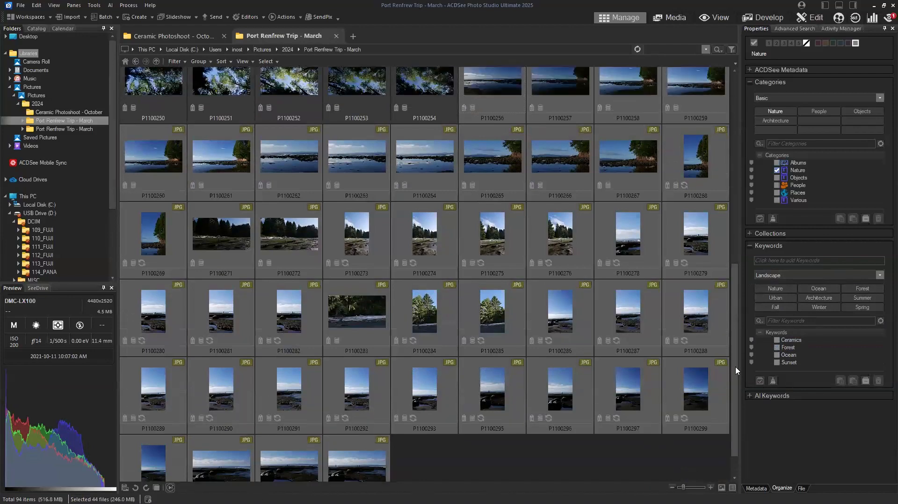
click(827, 293)
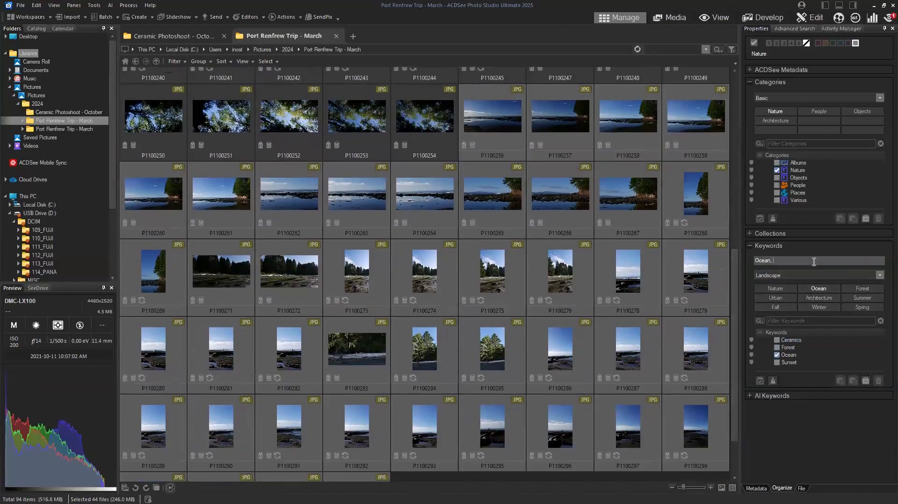
Add a new keyword Beach to the selected shoreline photos, then clear the selection
click(814, 260)
text(Beach)
key(Return)
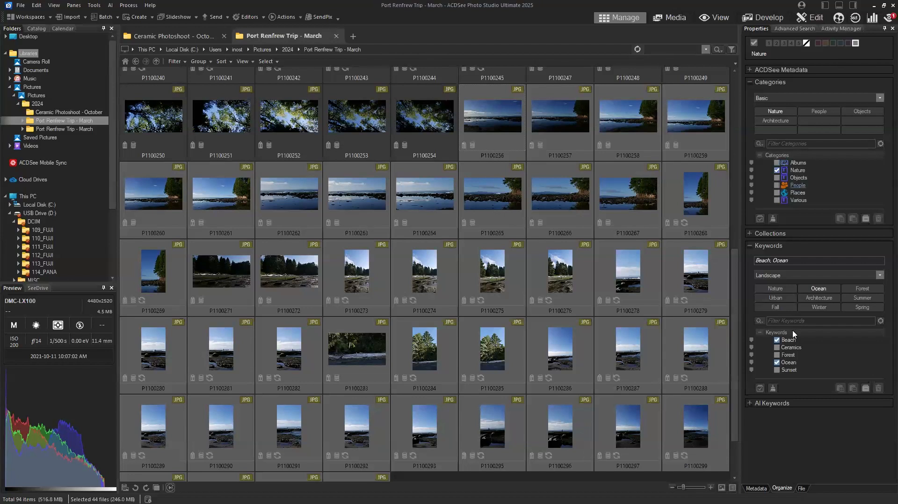
scroll(742, 261, up, 5)
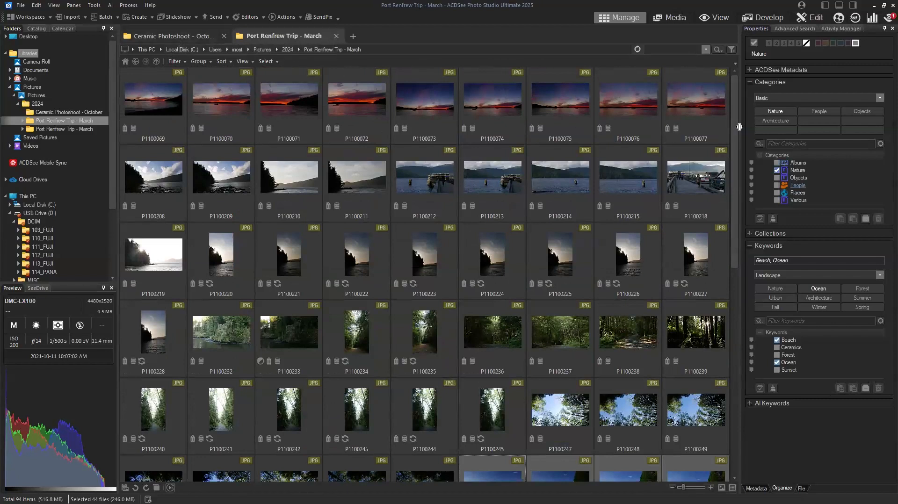
drag(735, 163, 745, 392)
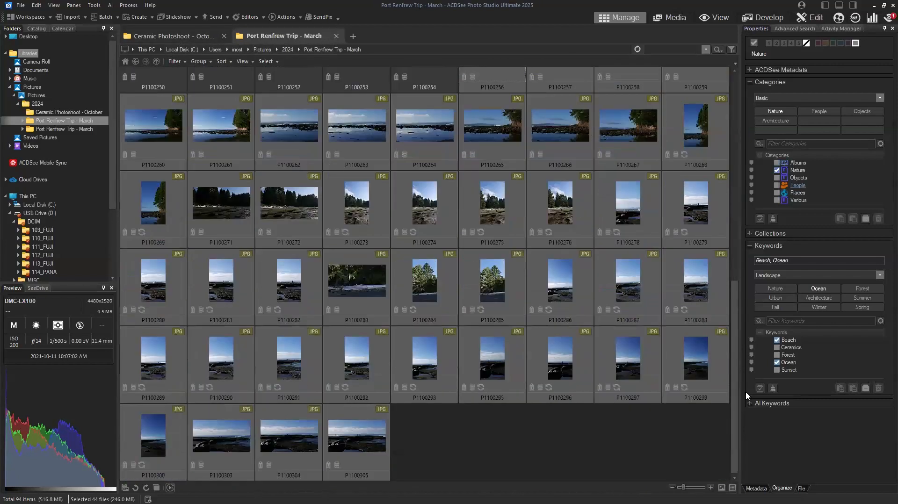
click(656, 433)
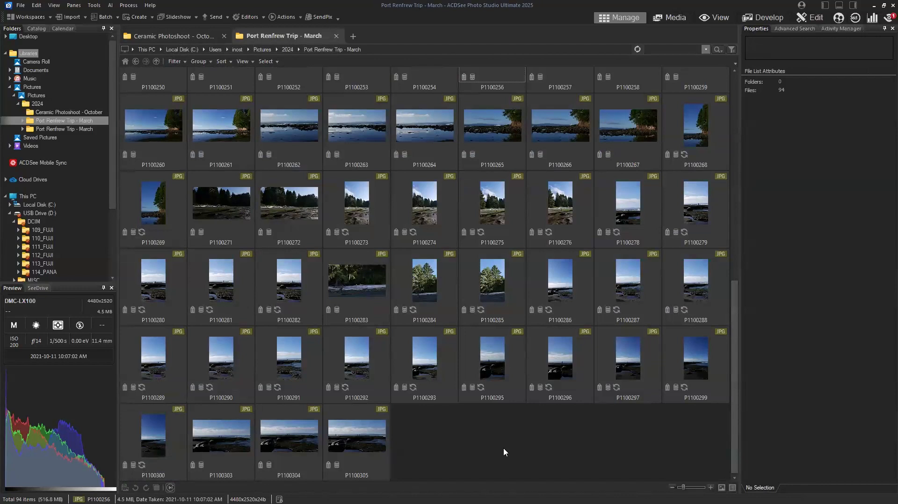
drag(733, 434, 758, 191)
click(203, 34)
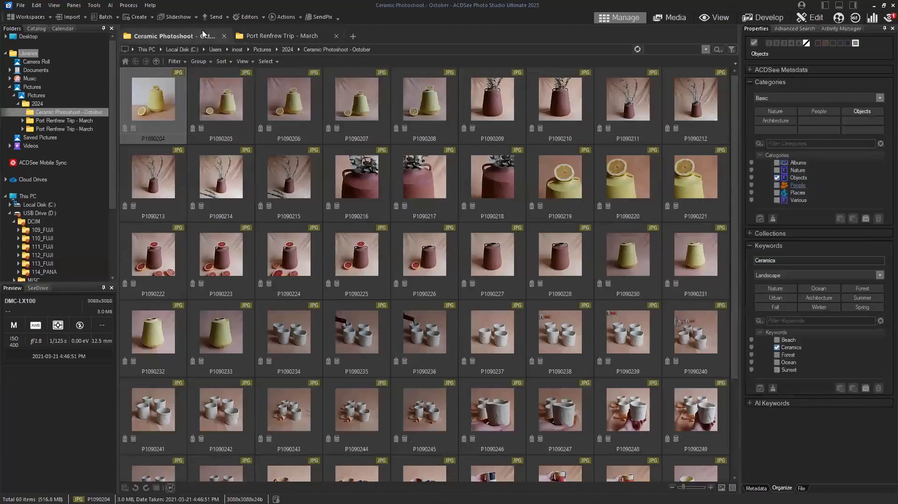
click(272, 36)
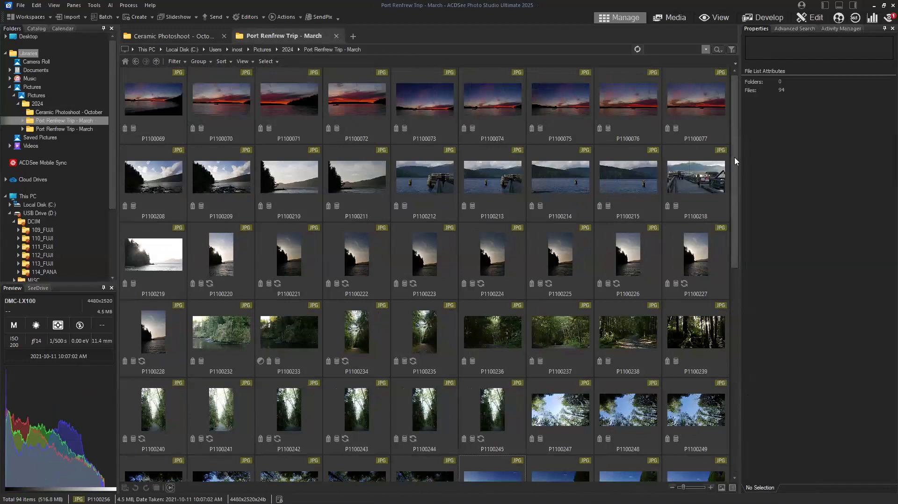
Select all photos in the Ceramic Photoshoot - October folder and start a batch rename for them
key(ctrl+Tab)
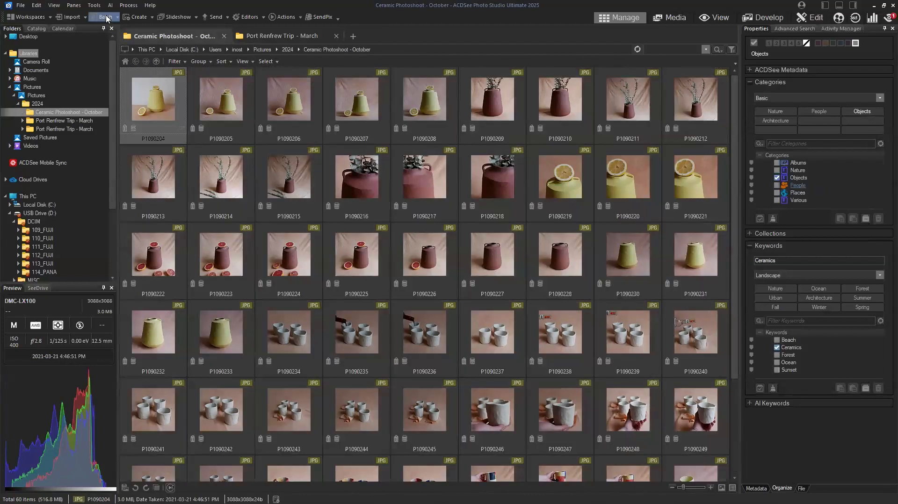
click(106, 18)
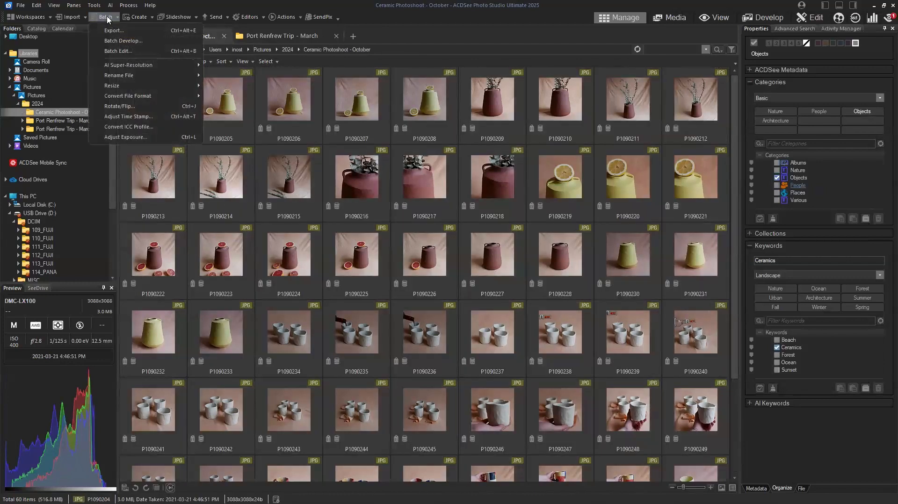
click(241, 92)
click(153, 99)
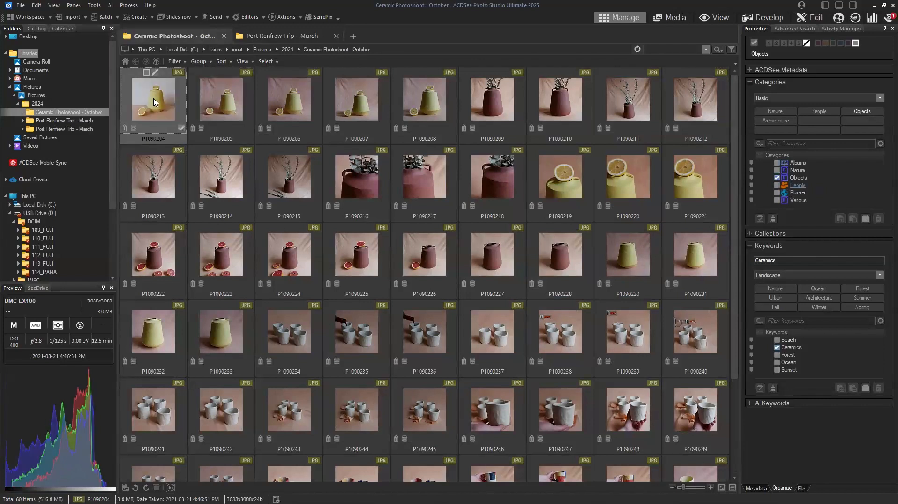
key(ctrl+a)
right_click(155, 102)
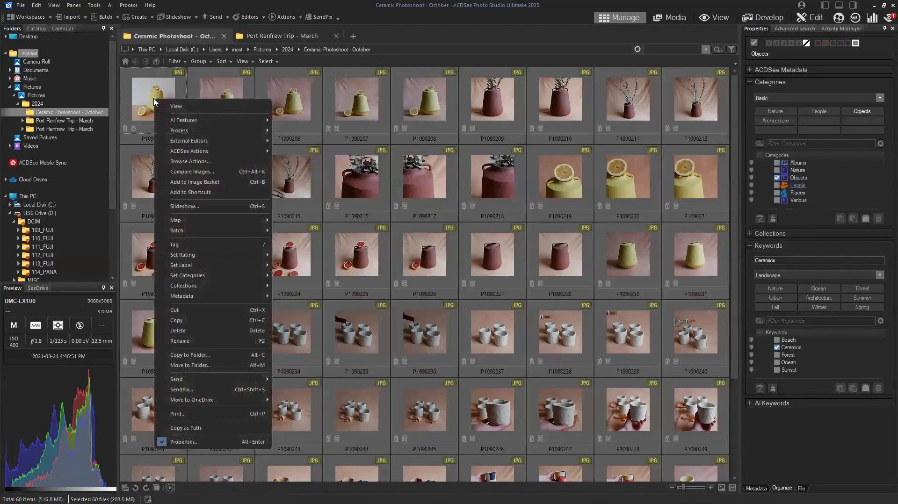
mouse_move(209, 231)
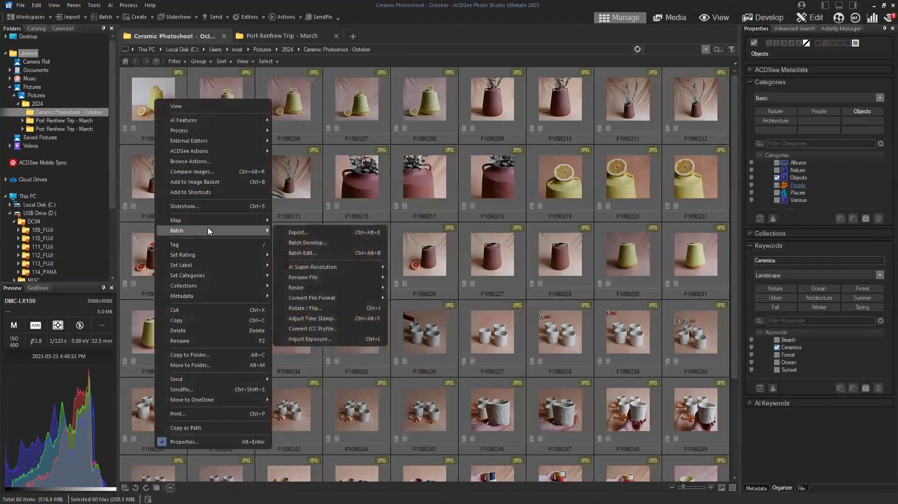
mouse_move(354, 278)
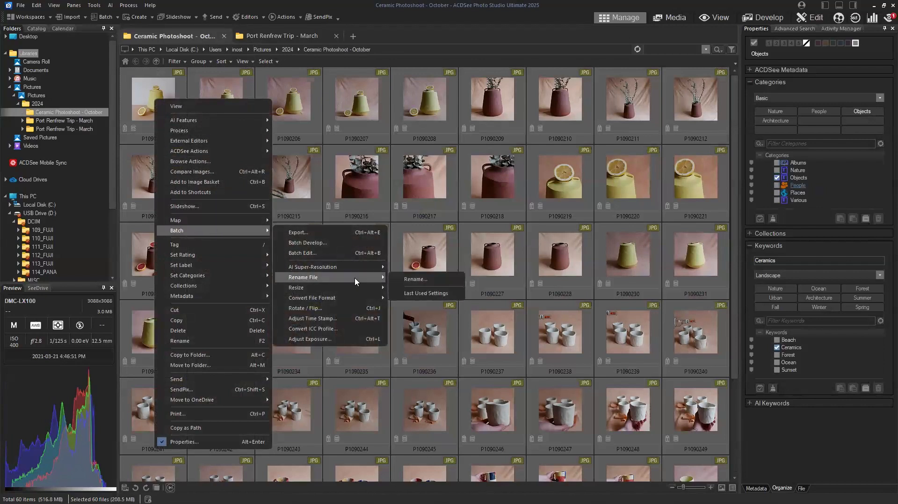
click(396, 282)
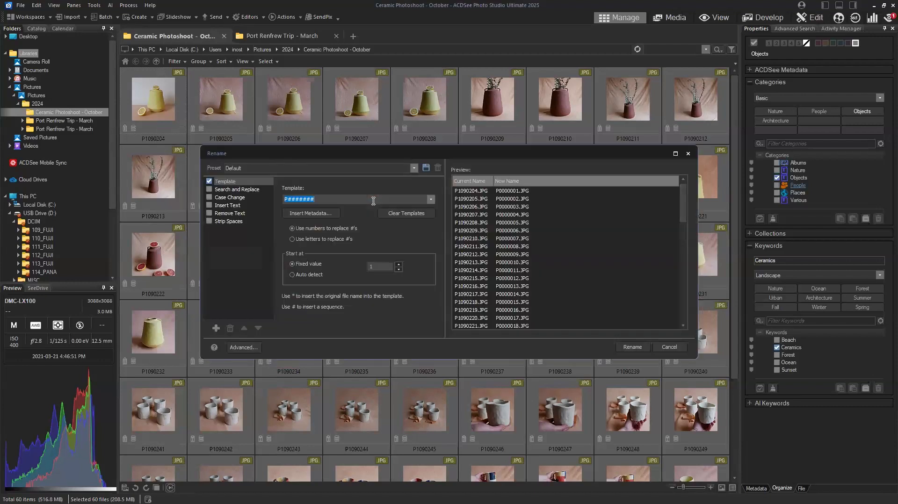
Set the rename template to CeramicPhotoshot-October-# so the ceramic photos get sequential numbers
text(CeramicPhotoshot-Octo)
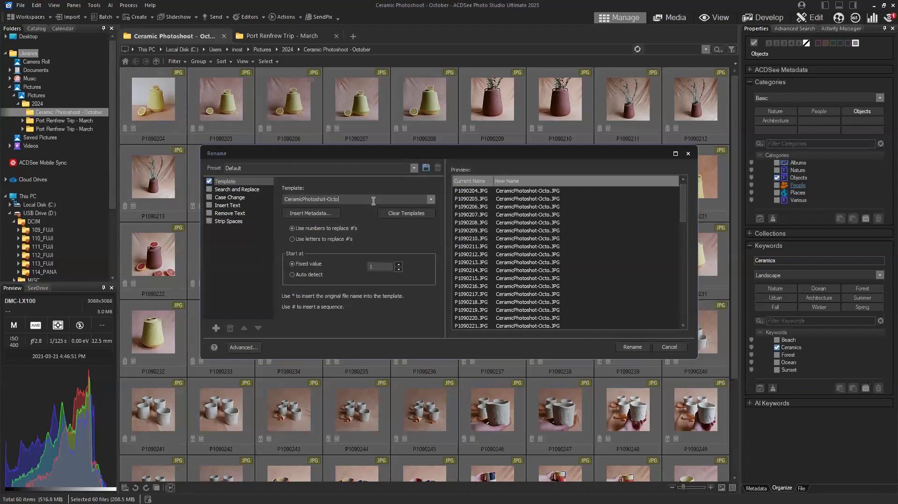
text(ber-)
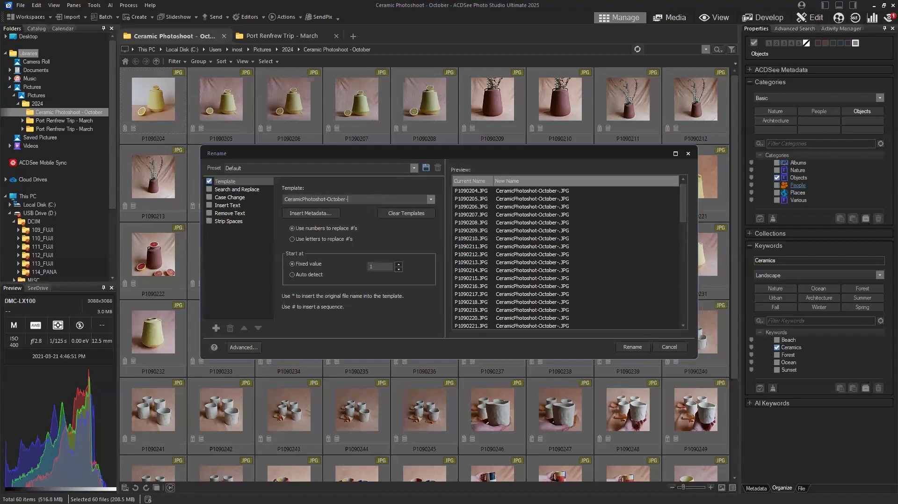
text(#)
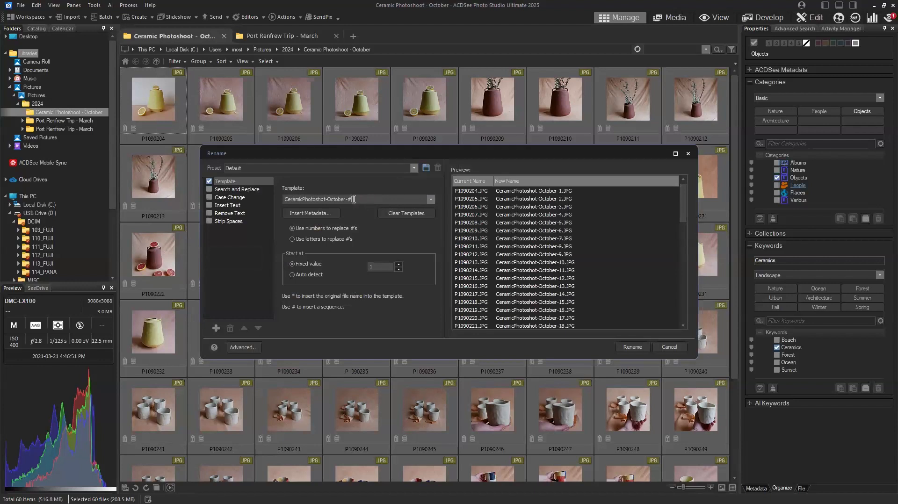
drag(347, 200, 364, 198)
click(364, 198)
drag(348, 200, 360, 200)
drag(345, 200, 356, 200)
Check the new file names in the rename preview and apply the batch rename to the ceramic photos
drag(493, 181, 514, 182)
click(242, 178)
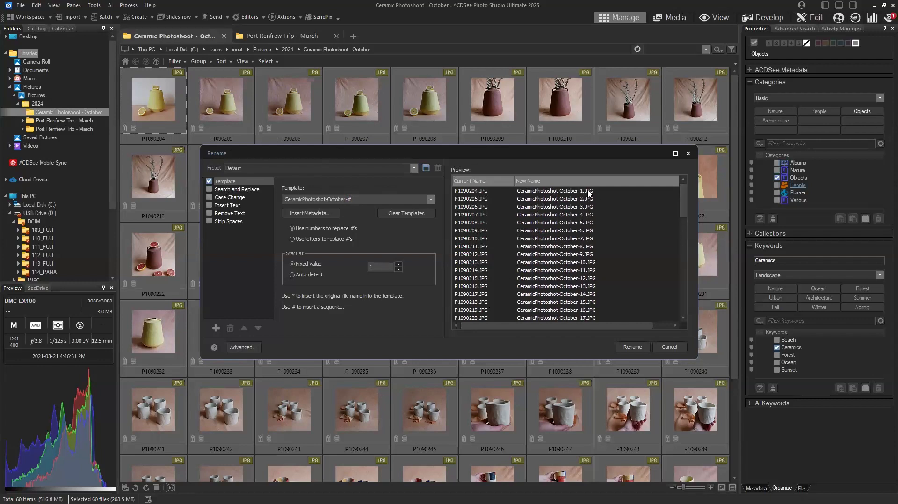
drag(682, 201, 684, 172)
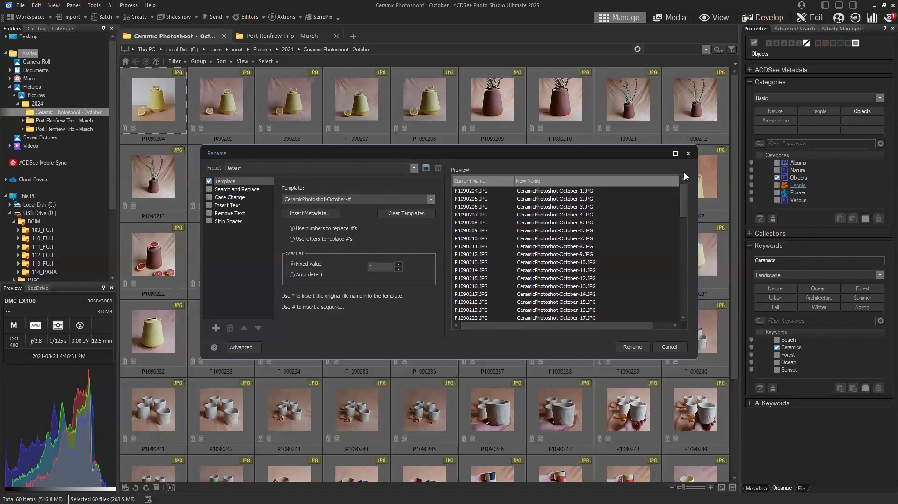
click(632, 347)
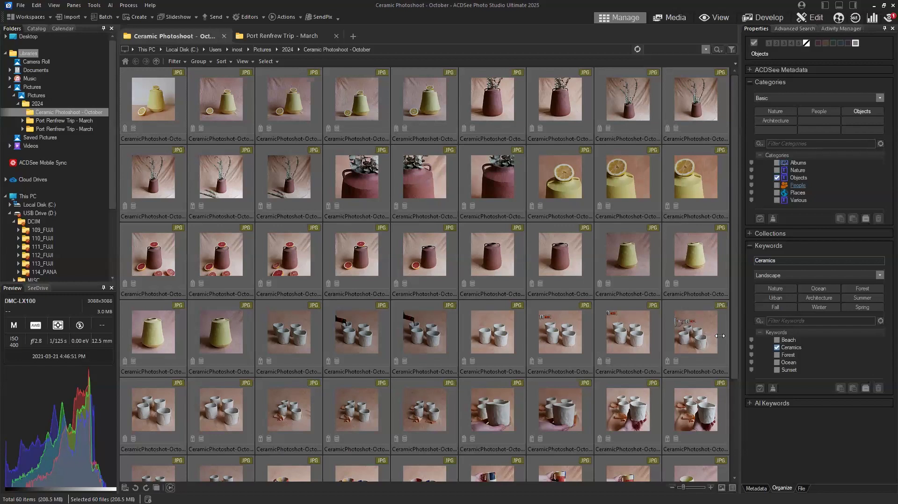
Select all photos in the Port Renfrew Trip - March folder and start a batch rename for them
click(274, 38)
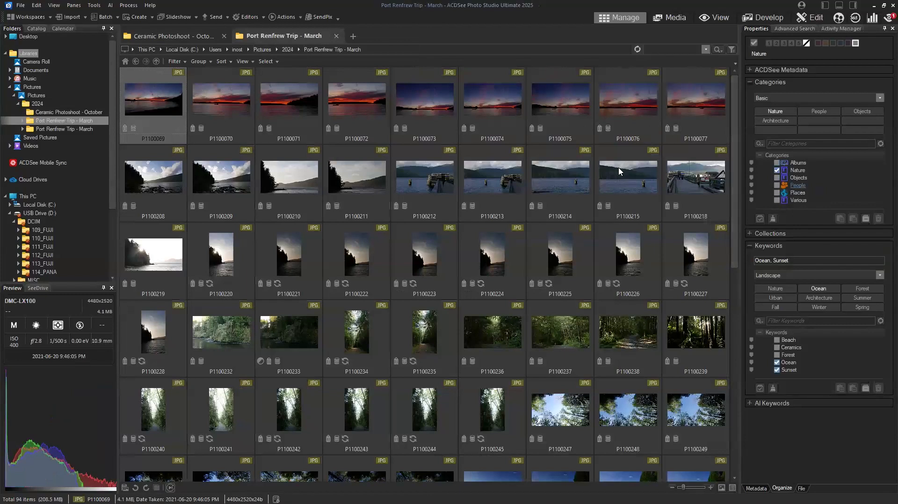
key(ctrl+a)
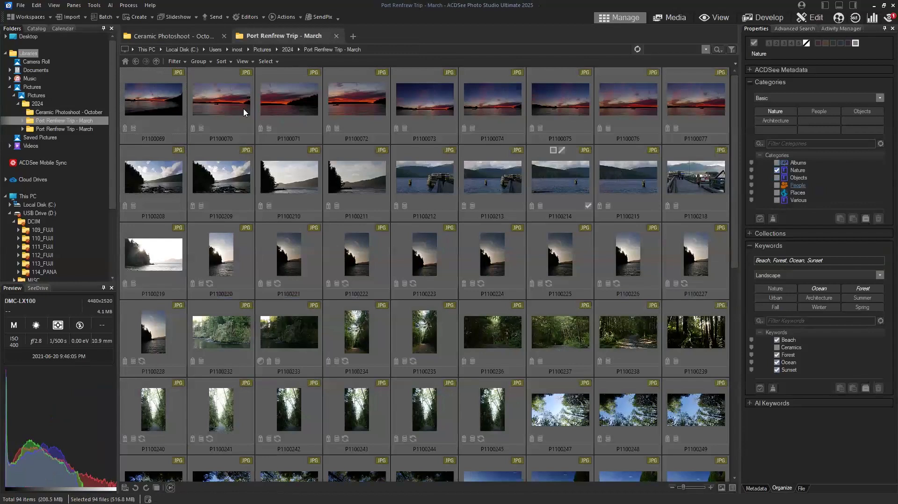
right_click(153, 89)
mouse_move(219, 220)
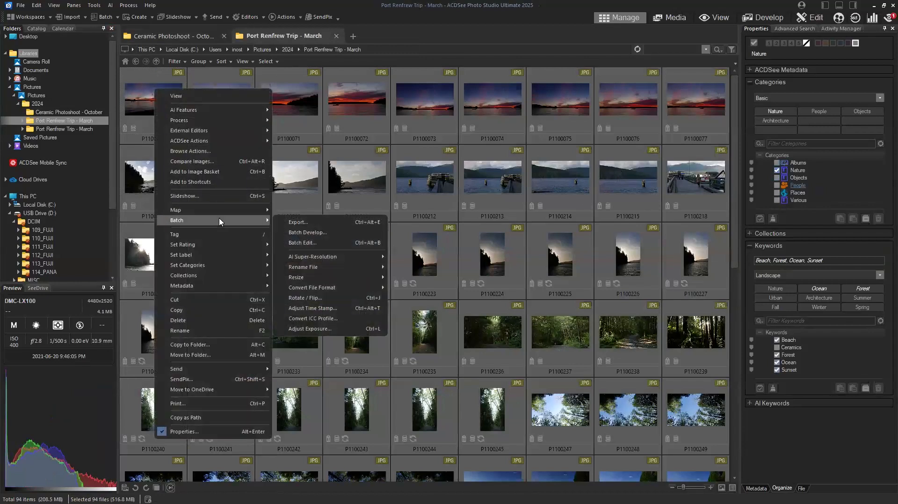
mouse_move(359, 267)
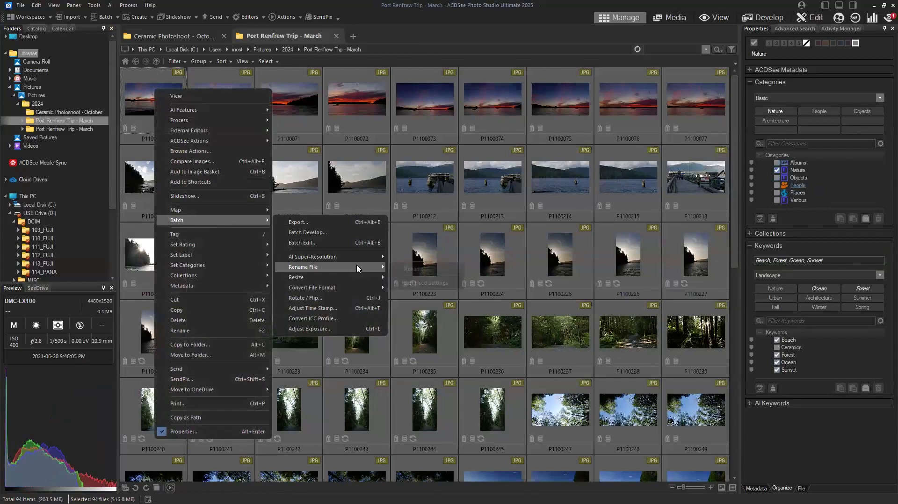
click(408, 270)
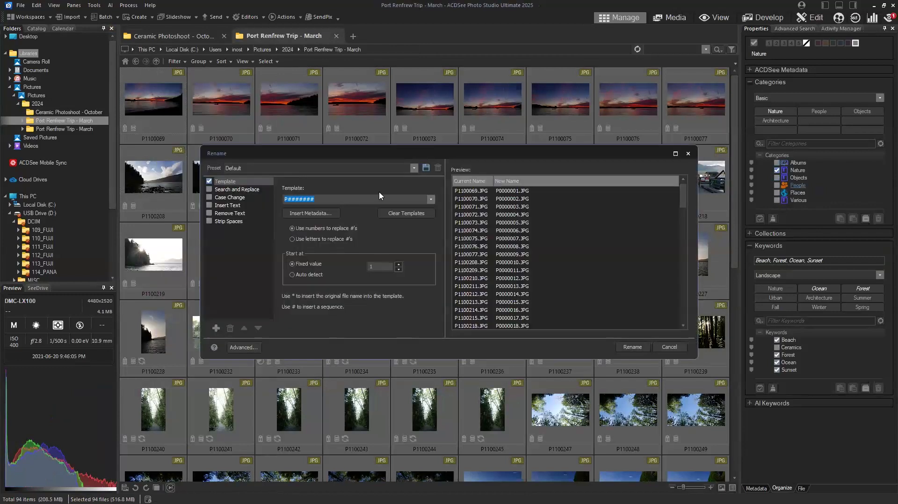
Batch rename the Port Renfrew photos with the template PortRenfrew-March-#
text(PortR)
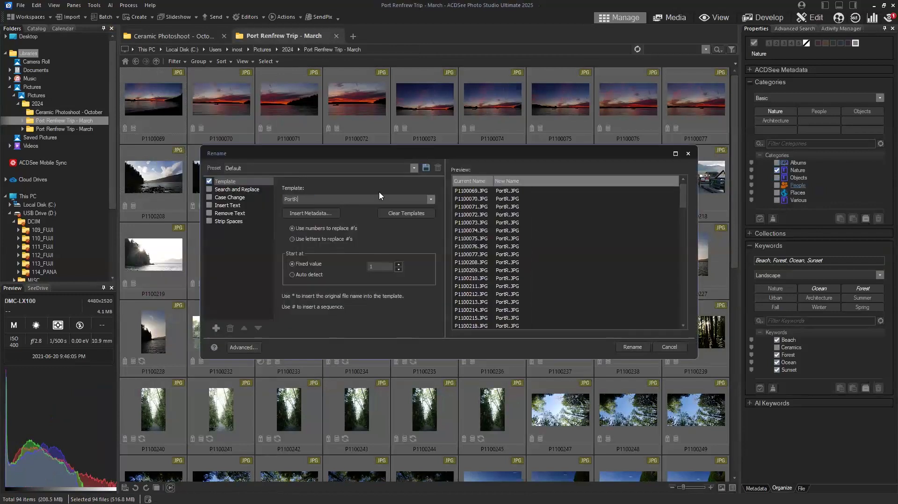
text(enfrew-)
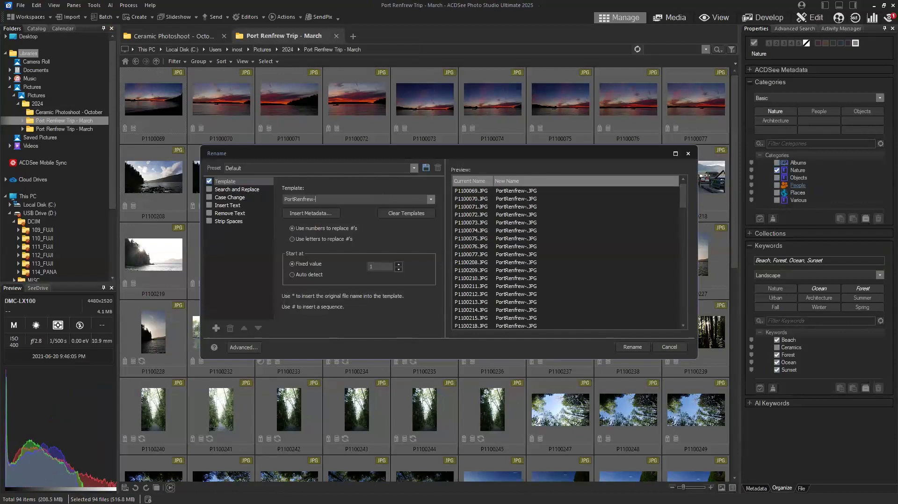
text(March-#)
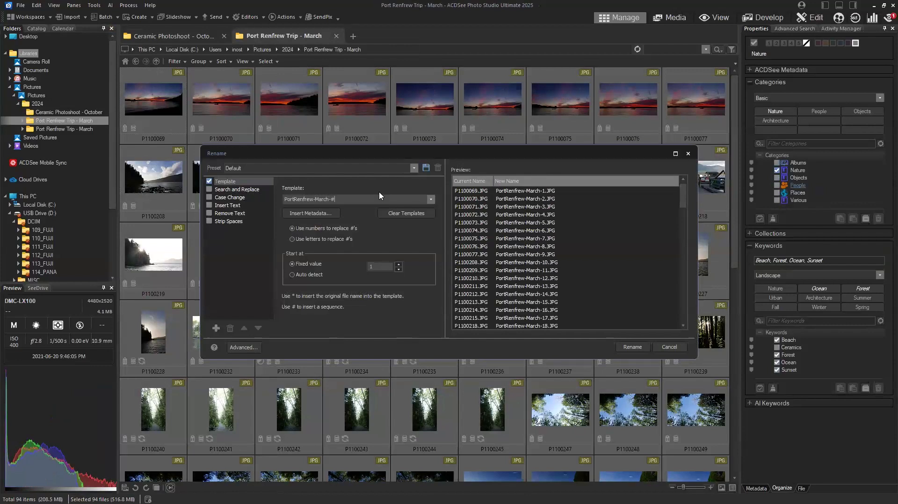
click(632, 347)
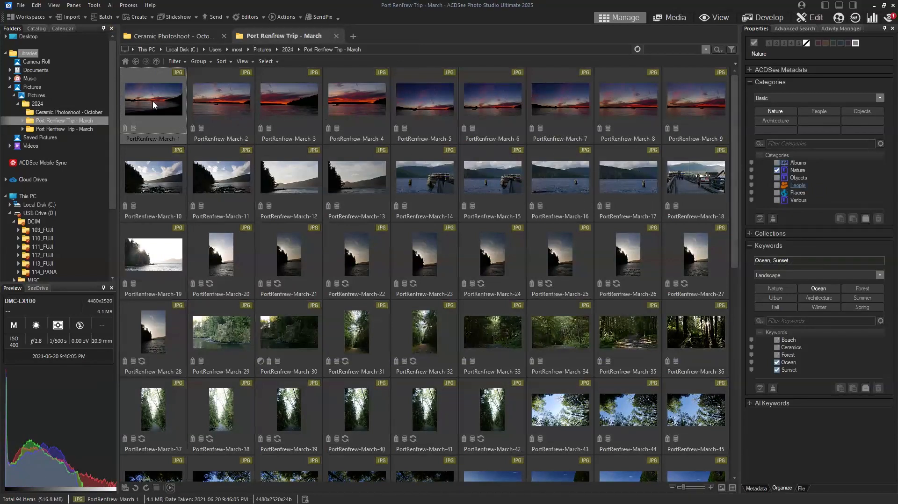
Open the 2024 folder in a new tab placed before the other tabs and select its Port Renfrew Trip - March subfolder
middle_click(38, 107)
drag(398, 36, 196, 36)
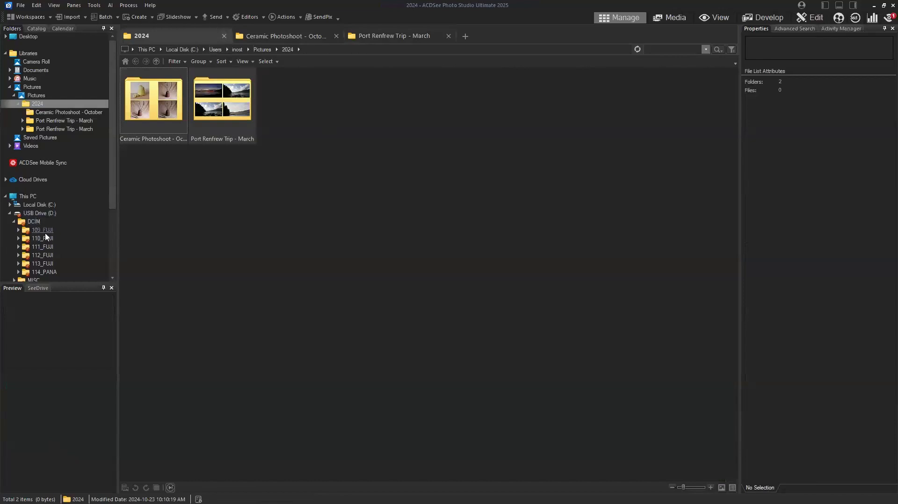
click(162, 121)
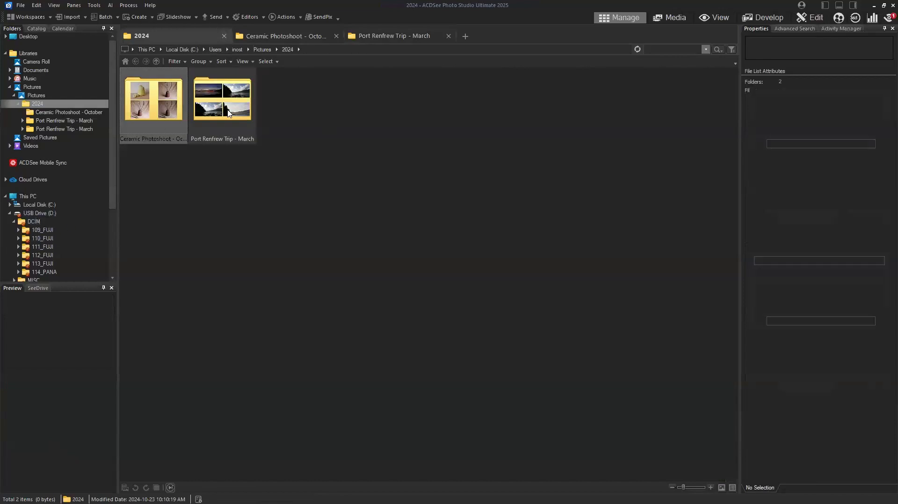
click(216, 117)
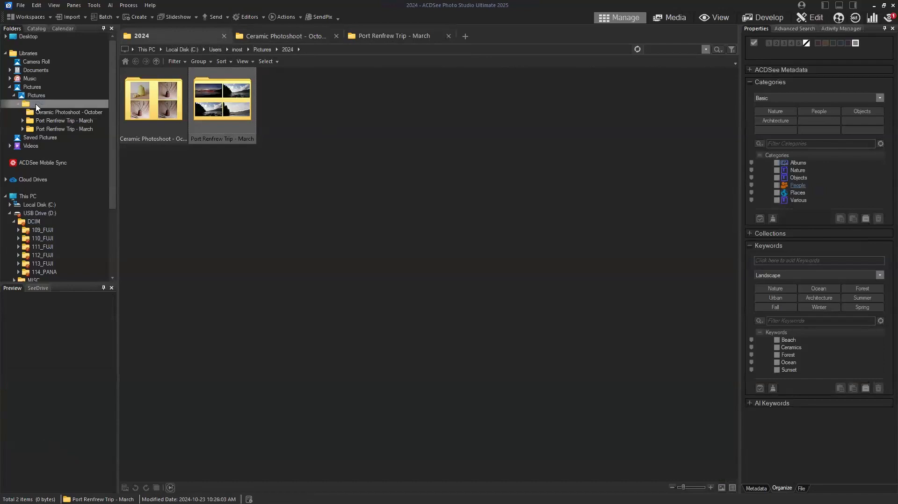
Review the renamed photos in the Ceramic Photoshoot - October and Port Renfrew Trip - March folders
click(274, 40)
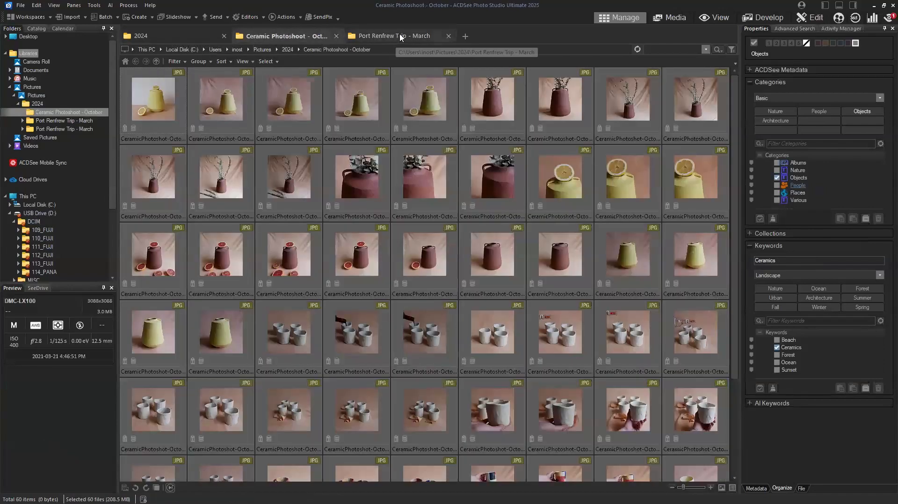
click(394, 36)
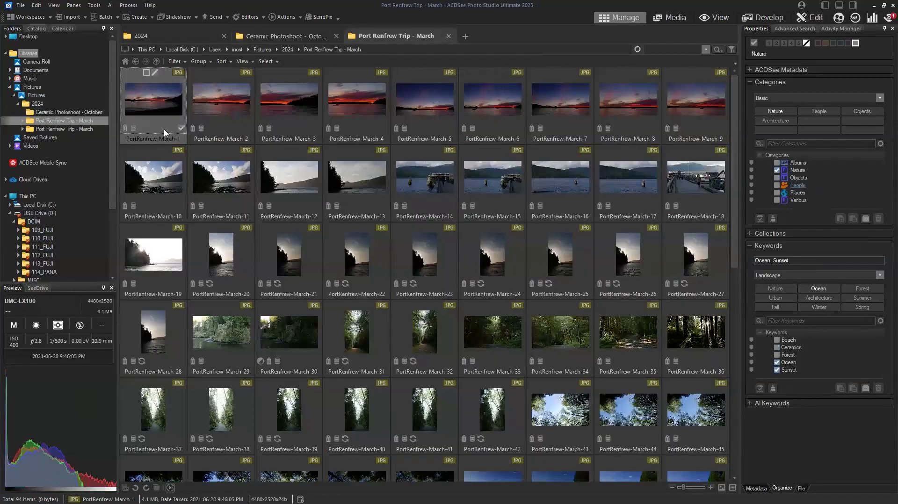
key(ctrl+a)
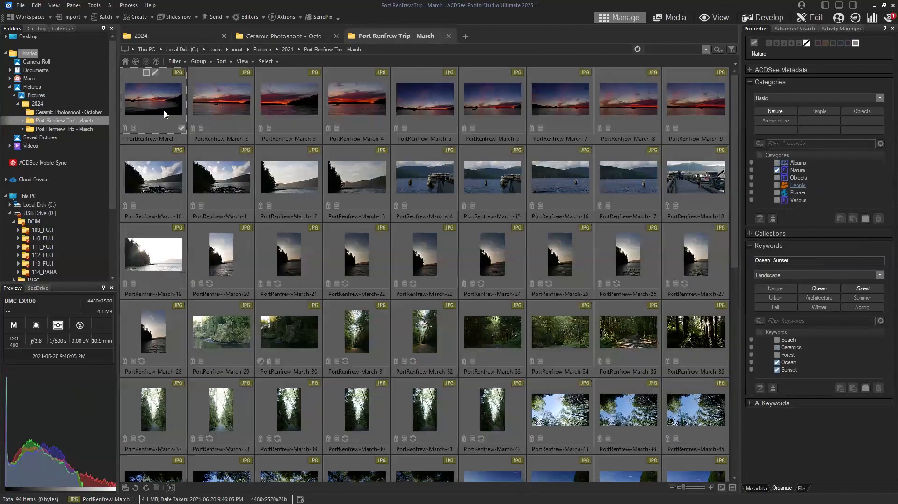
click(282, 37)
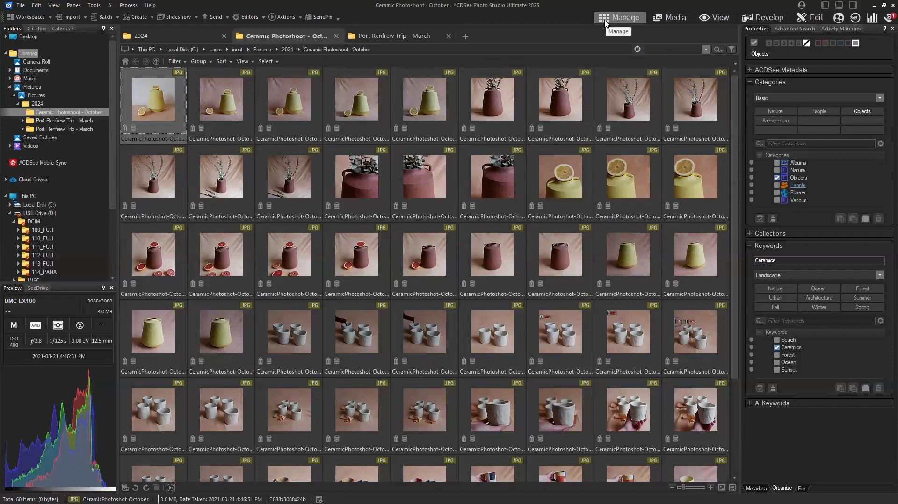
Show the Ceramic Photoshoot - October folder in Filmstrip view, browse its first six photos and return to the first
click(250, 64)
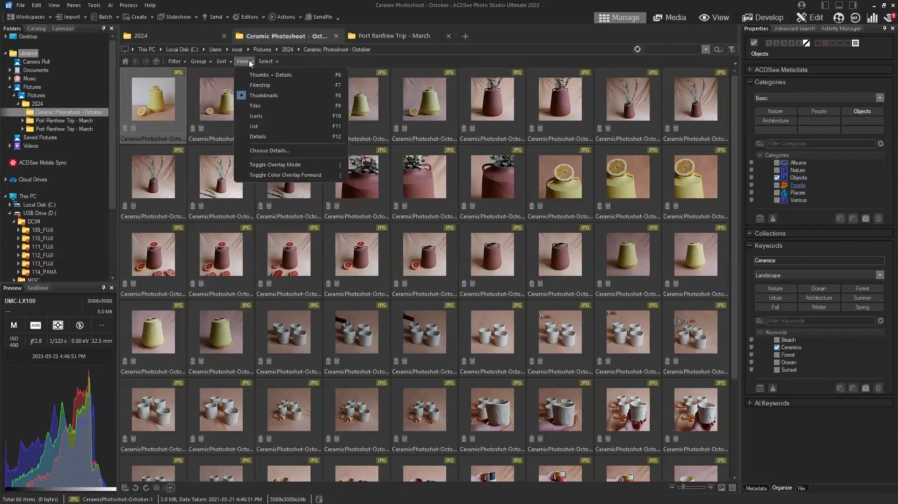
click(257, 85)
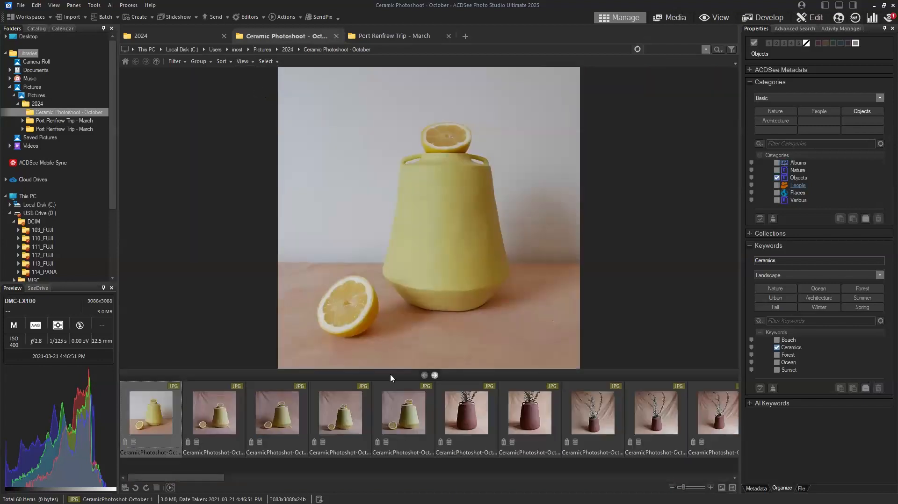
mouse_move(203, 424)
key(Right)
key(Right)
key(Right)
key(Right)
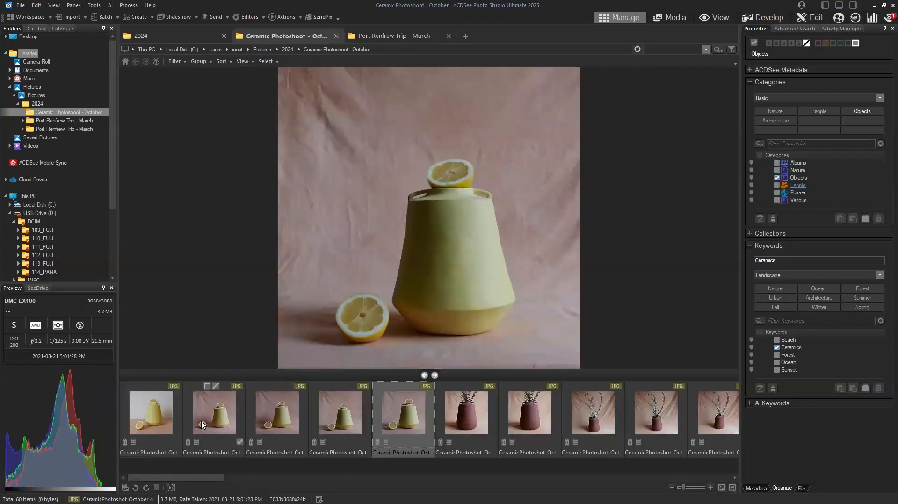
key(Right)
key(Right)
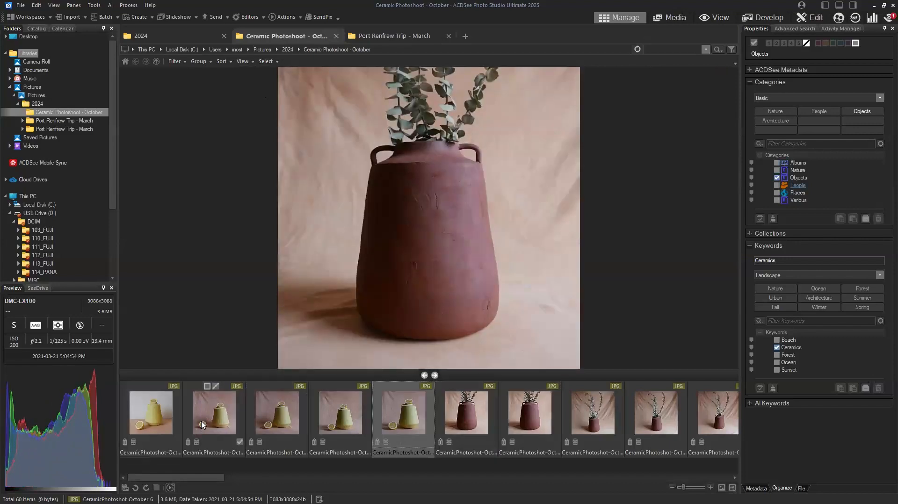
key(Left)
key(Left)
key(Left)
key(Left)
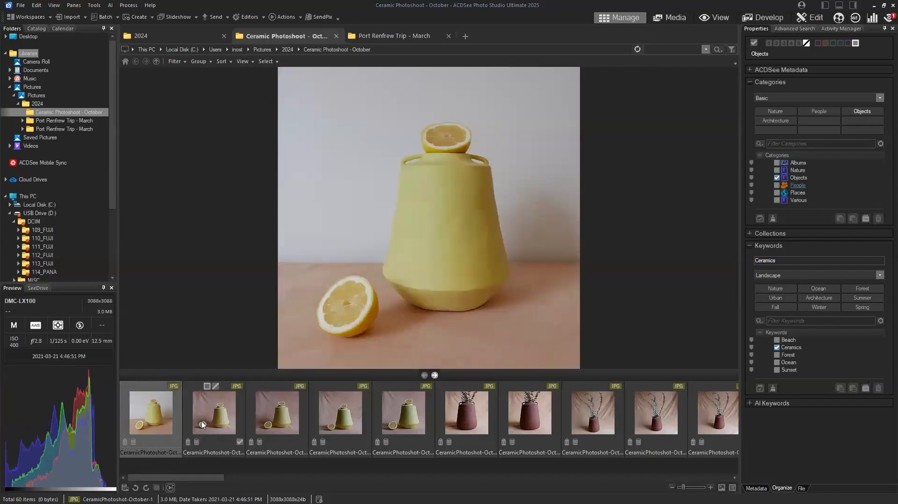
Rate the first ceramic photo 1 and compare it with the second photo
drag(683, 488, 683, 487)
key(Right)
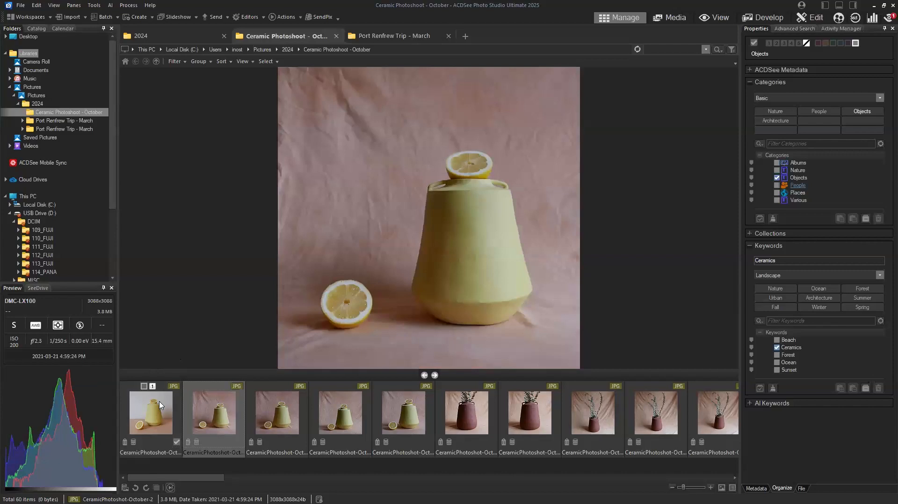
key(Left)
key(Right)
drag(191, 478, 172, 467)
key(Left)
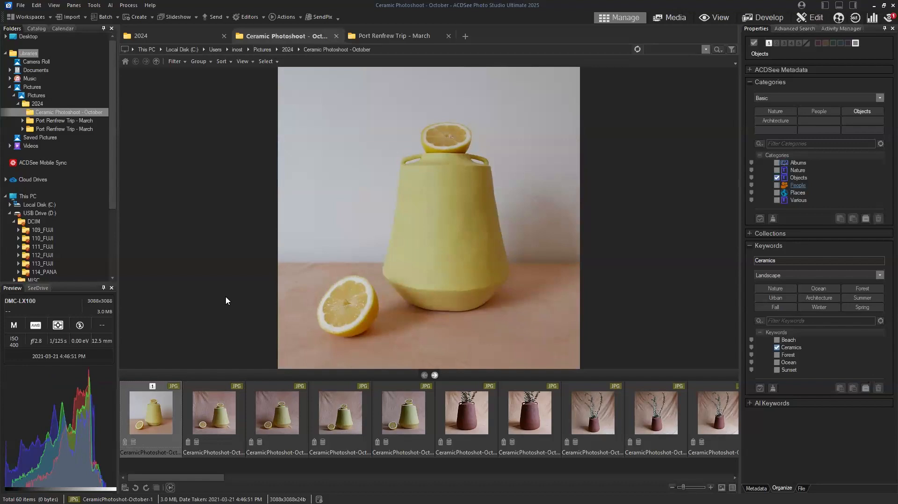
Rate the second ceramic photo 2 and compare it with the third photo
key(Right)
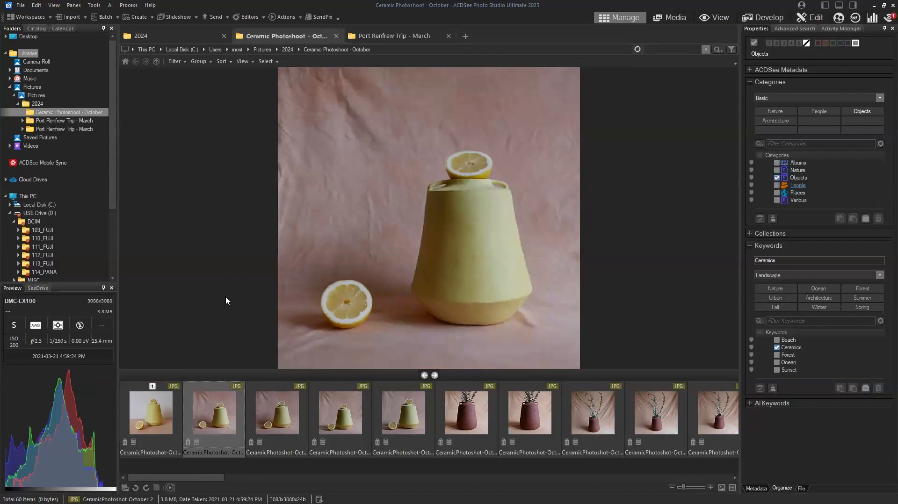
key(Right)
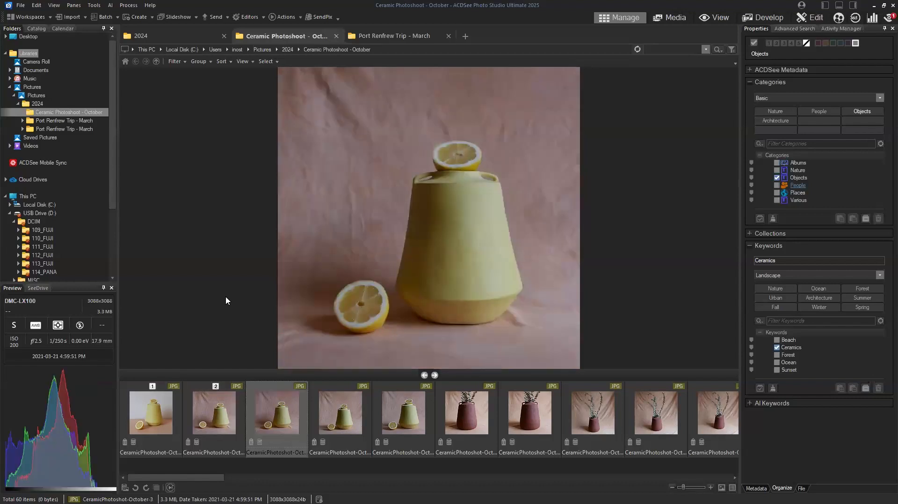
key(Left)
key(Right)
key(Left)
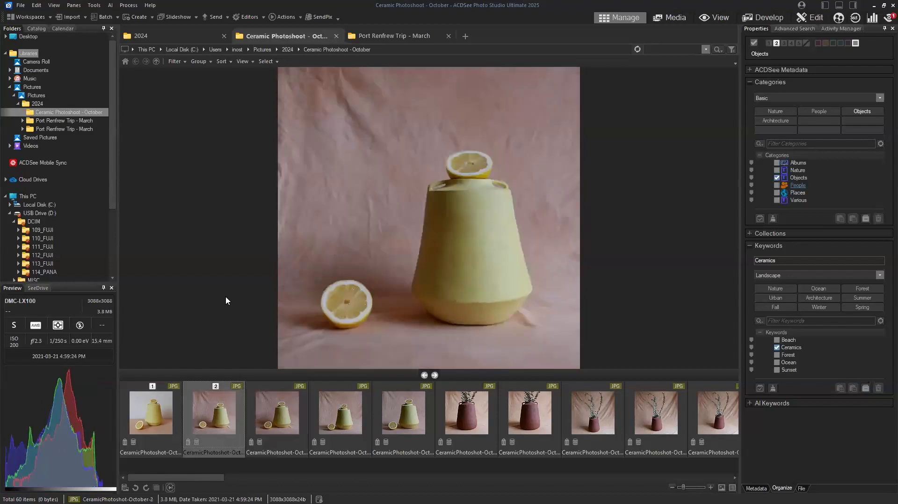
key(Right)
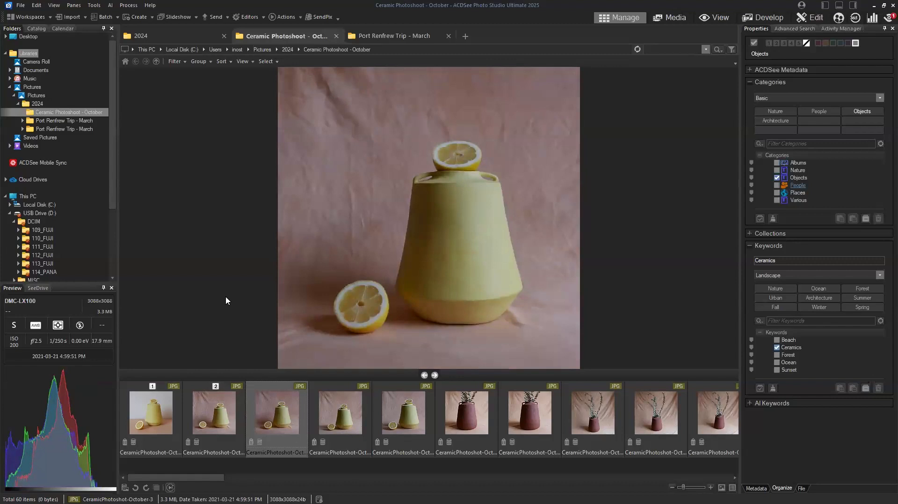
Rate the third ceramic photo 2, change the second photo's rating to 1, and compare the two again
key(ctrl+2)
key(Left)
key(Left)
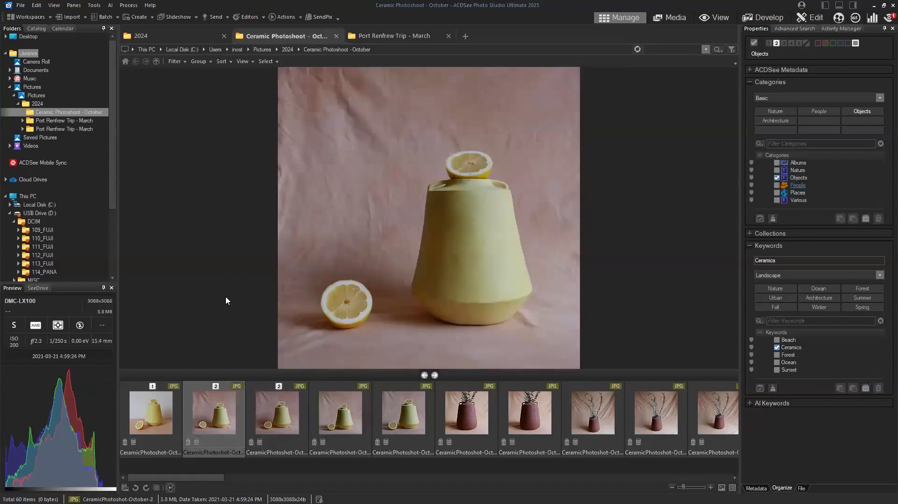
key(ctrl+1)
key(Left)
key(Left)
key(Right)
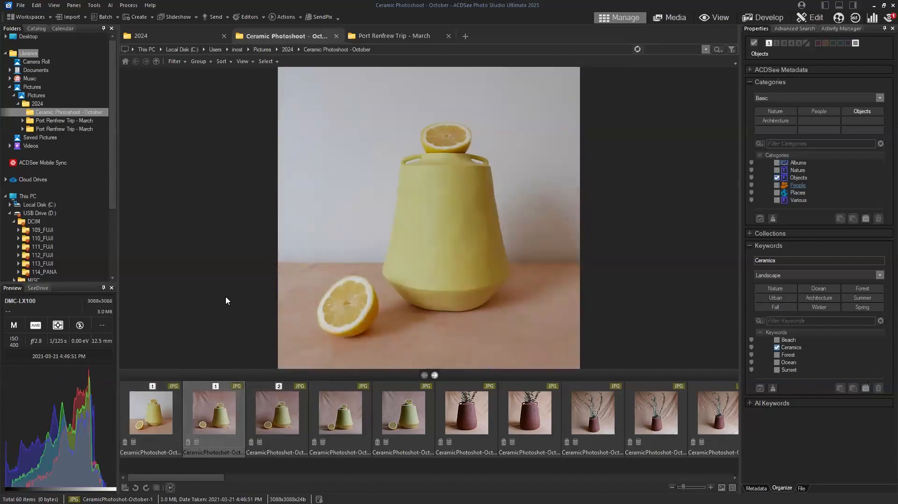
key(Right)
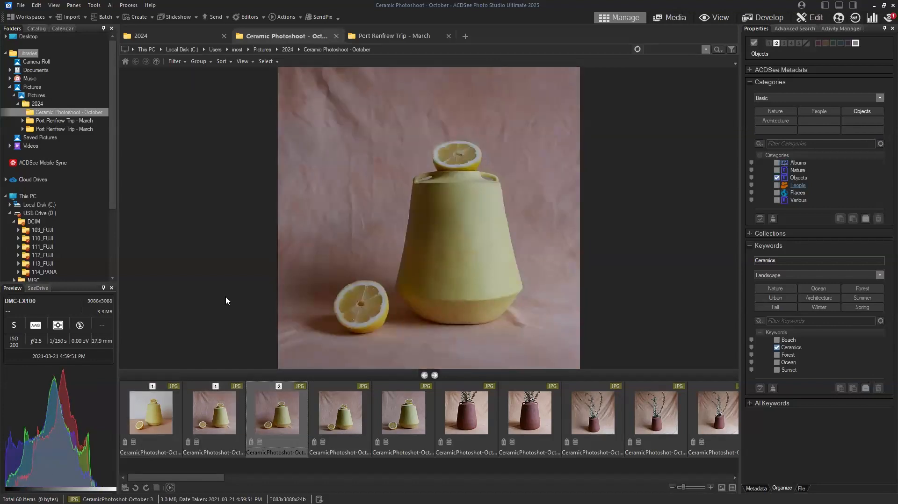
key(Left)
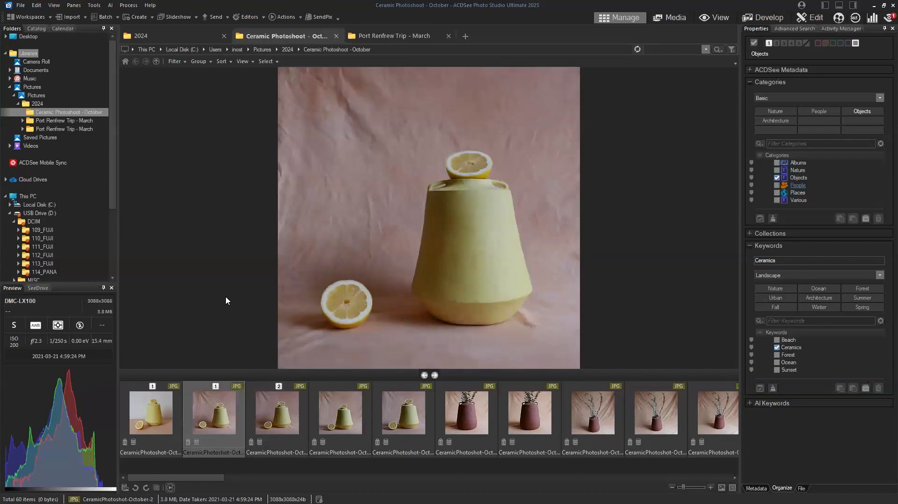
key(Right)
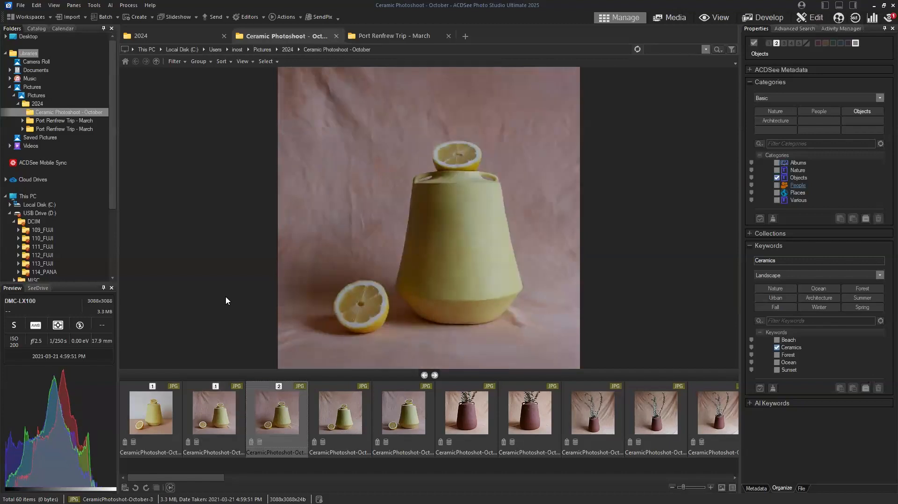
Rate the fourth and fifth ceramic photos 1
key(Right)
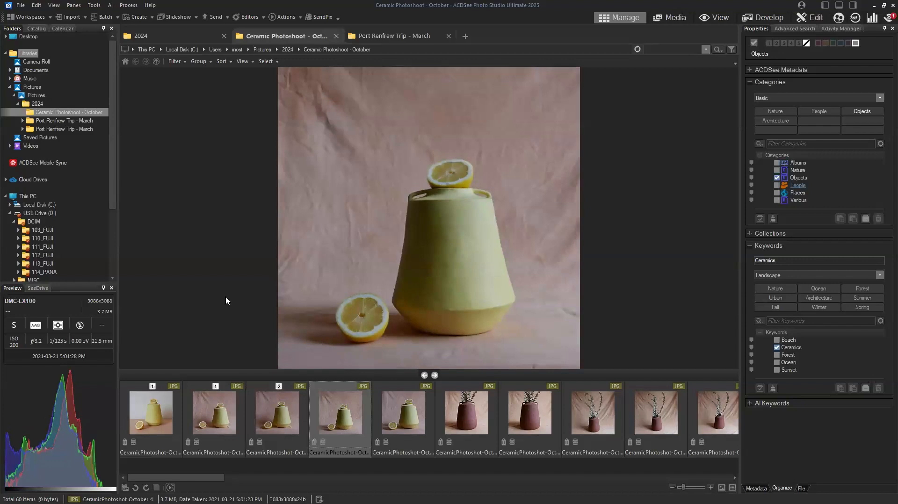
key(ctrl+1)
key(Right)
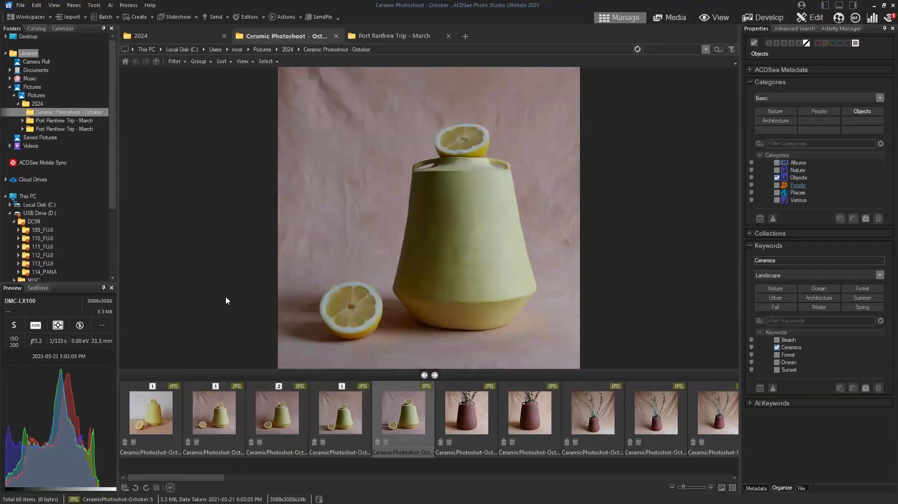
key(ctrl+1)
key(Right)
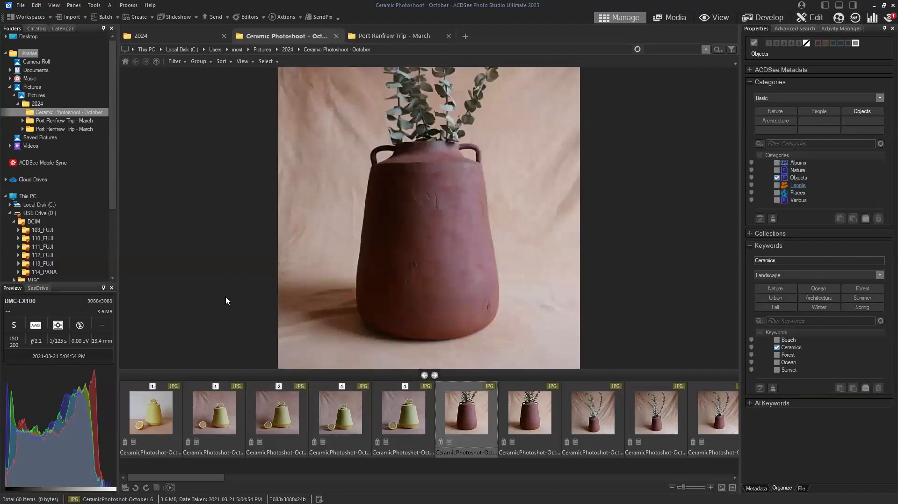
Recheck the third to fifth ceramic photos, and rate the sixth and seventh photos, showing the red vase, 1
key(Left)
key(Left)
key(Left)
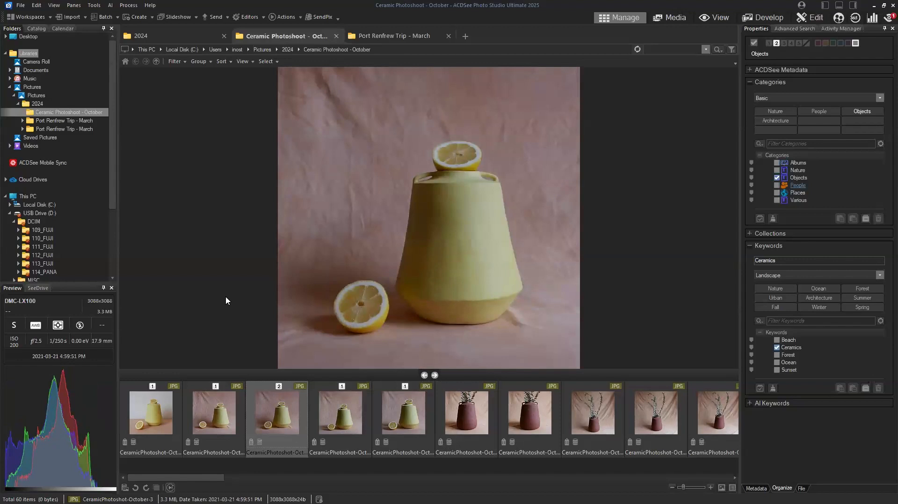
key(Right)
key(Right)
key(Right)
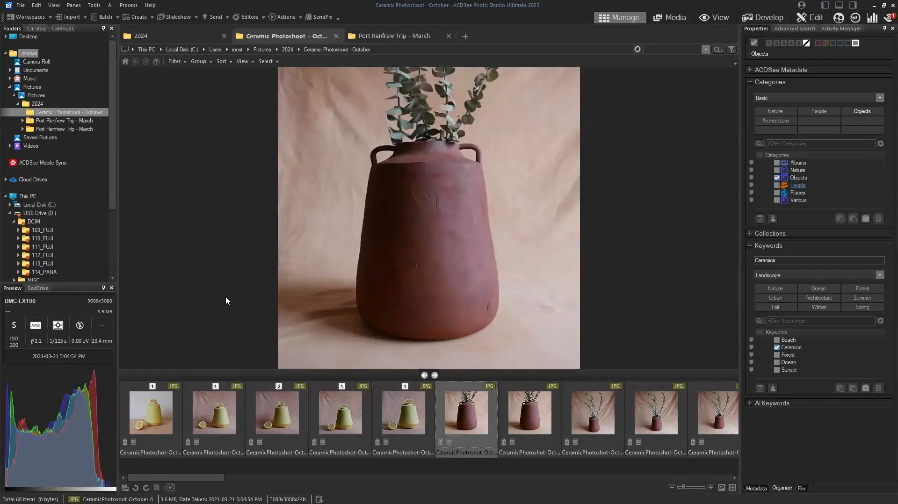
key(Right)
key(Right)
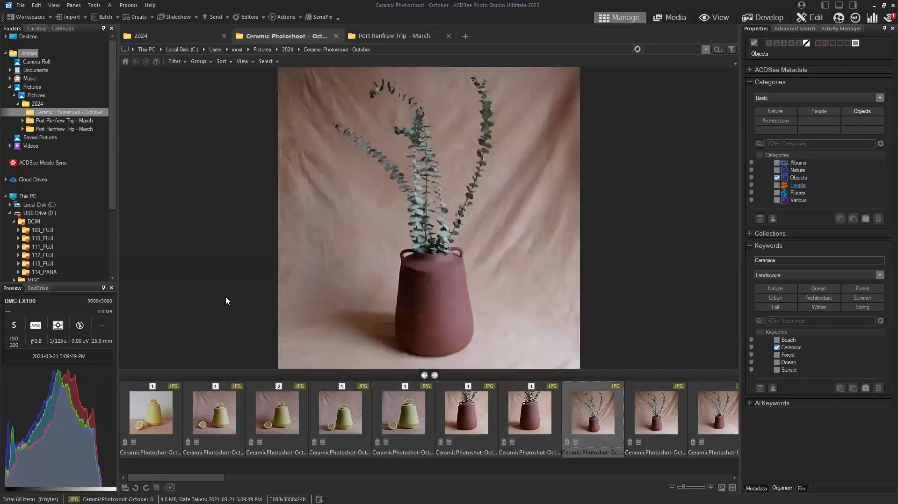
Compare the eighth and ninth photos, rate the ninth 2, and rate the eighth and the tenth to twelfth photos 1
key(Right)
key(Left)
key(Right)
key(Right)
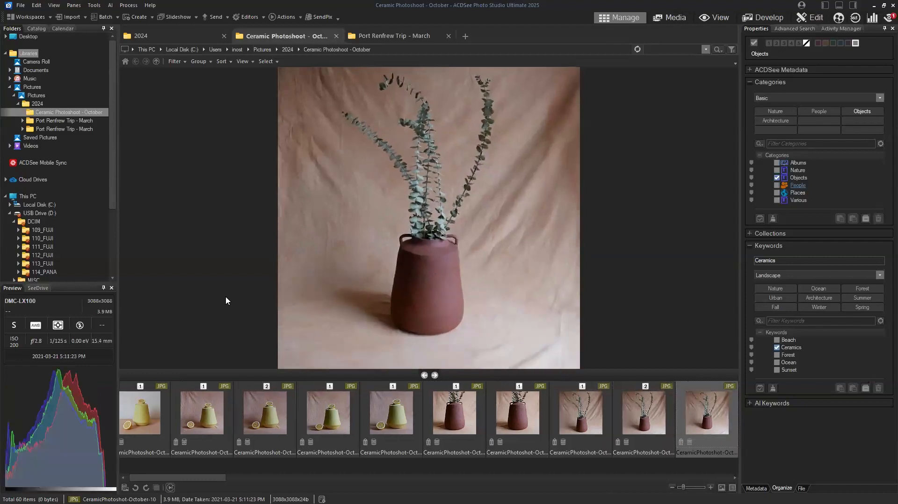
key(Right)
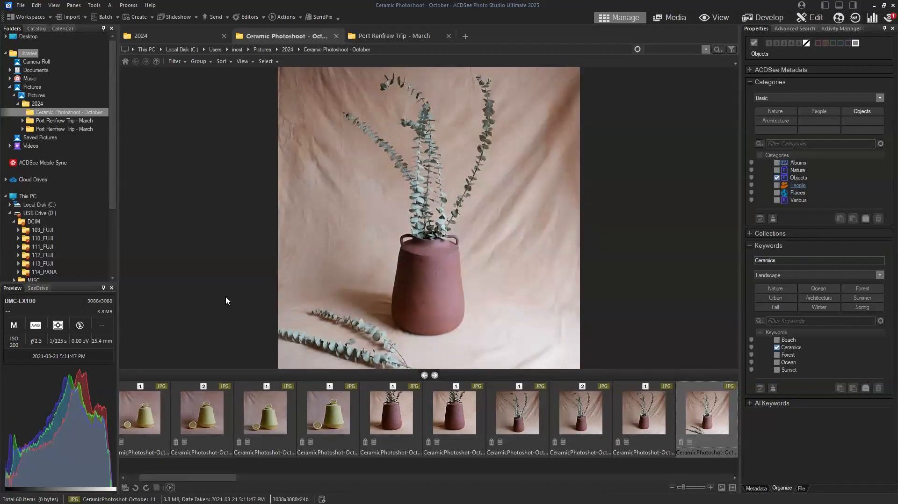
key(Right)
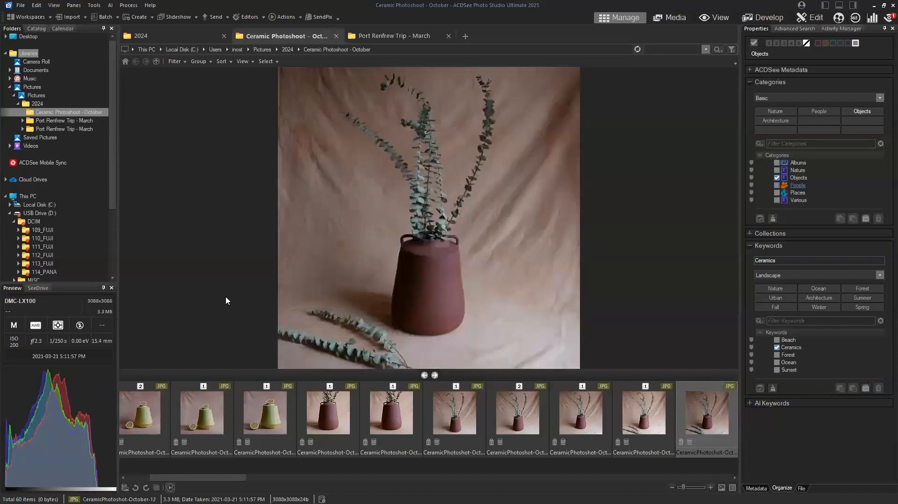
key(Right)
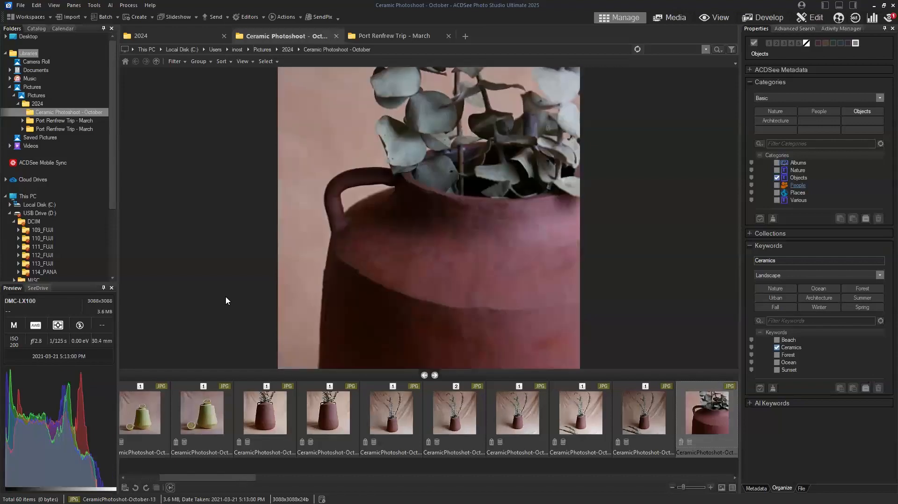
Rate the thirteenth photo 2 and the fourteenth photo 1, and compare both with the fifteenth red vase close-up
key(Right)
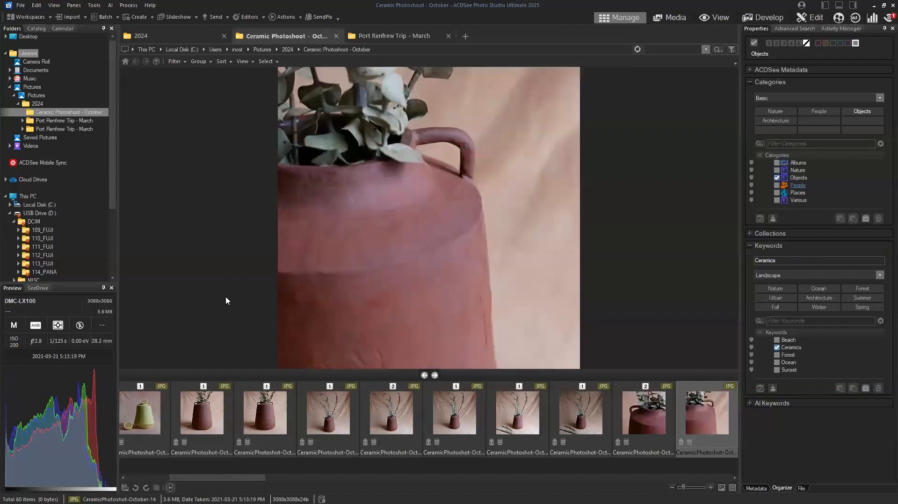
key(Right)
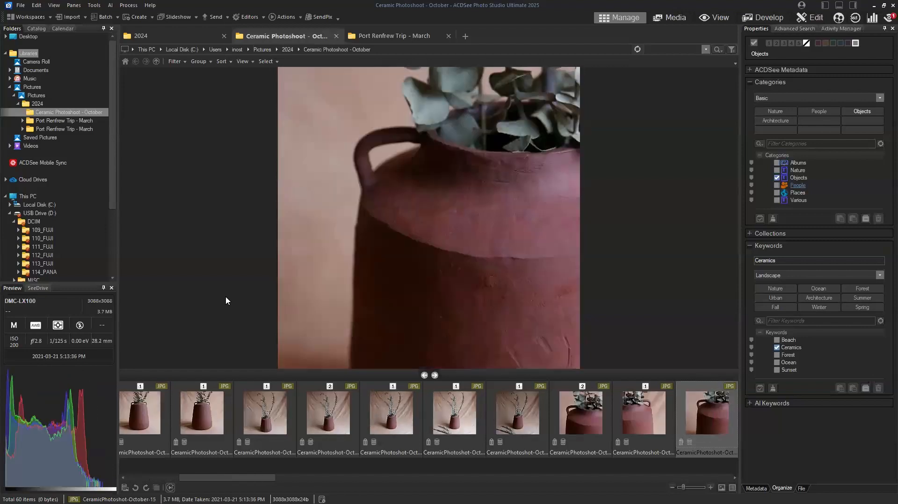
key(Left)
key(Left)
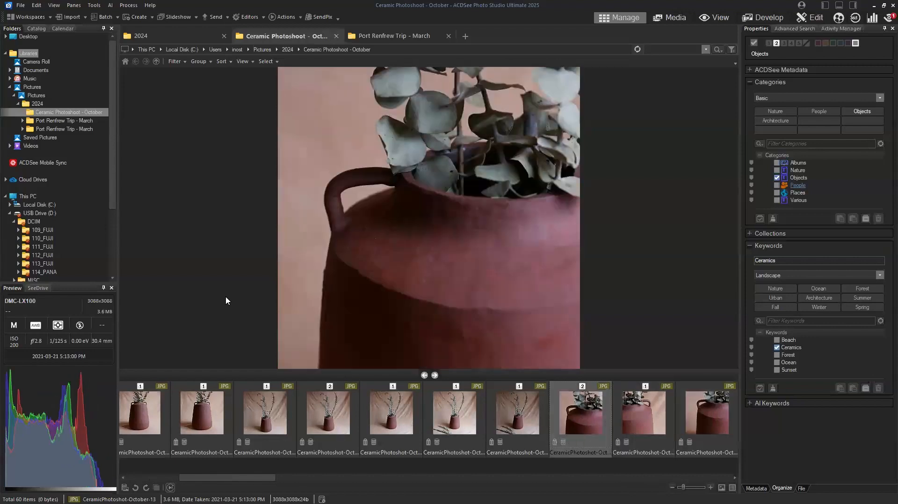
key(Right)
key(Right)
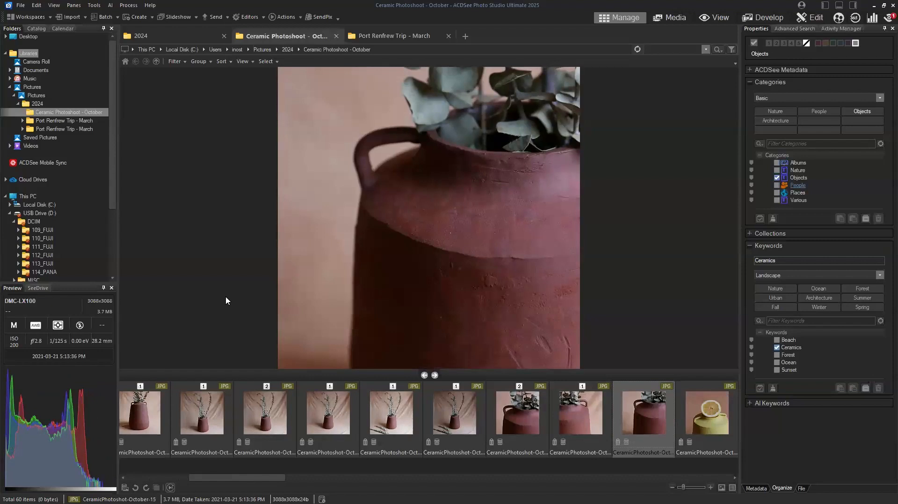
Rate the fifteenth photo 2 and change the thirteenth photo's rating to 1
key(Right)
key(Left)
key(Left)
key(Left)
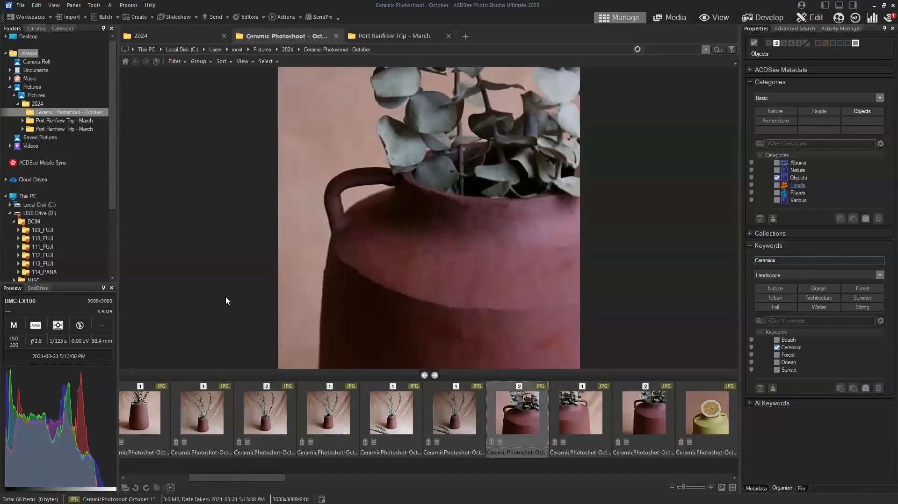
key(Right)
key(Right)
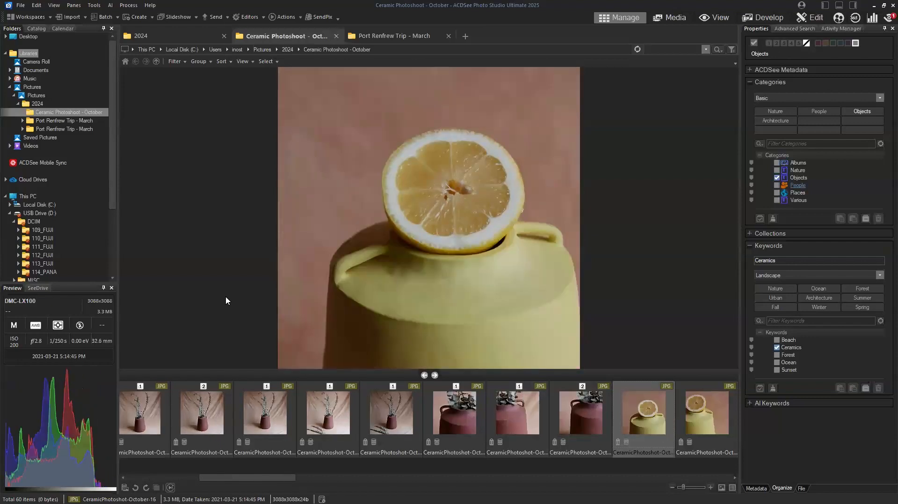
Rate the sixteenth photo 2 and the seventeenth to twenty-first photos 1
key(Right)
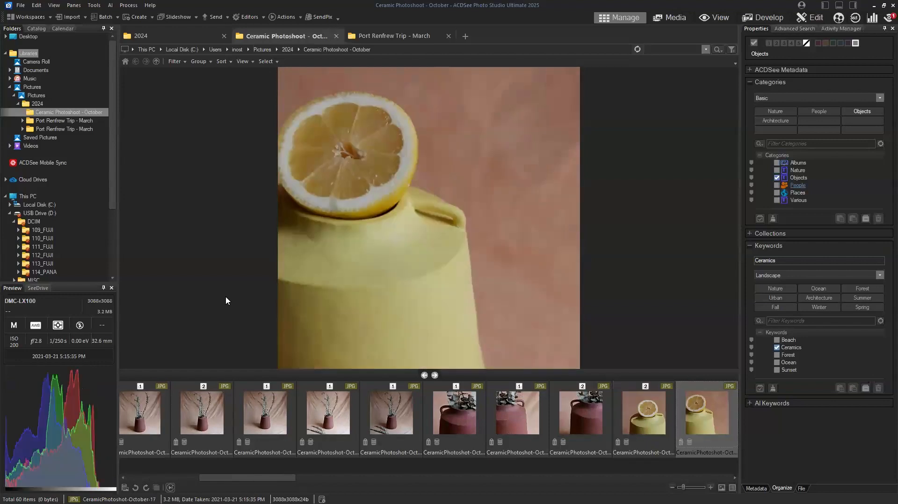
key(Right)
key(Right)
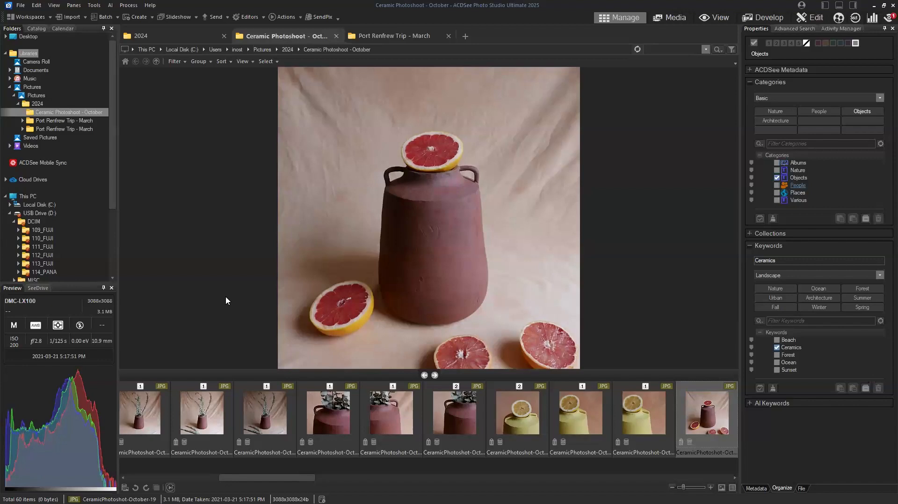
key(Right)
key(Right)
key(Right)
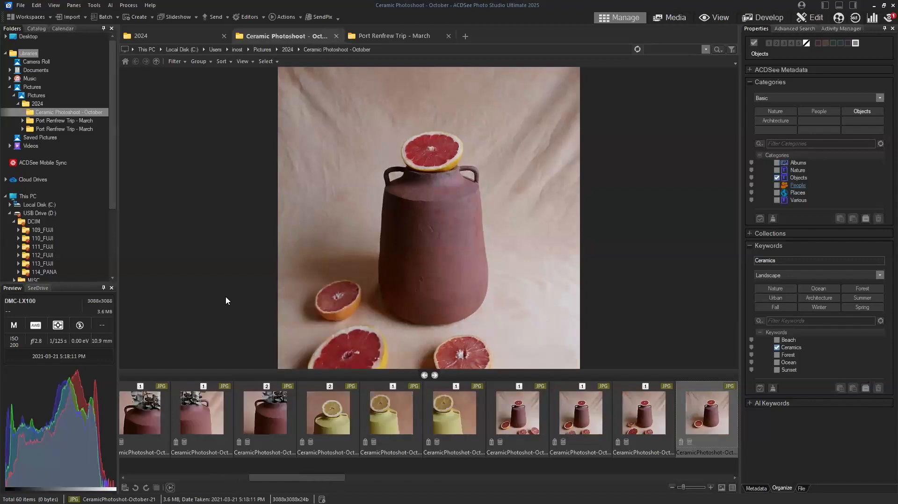
Rate the twenty-second photo 2 and the twenty-third to twenty-ninth photos 1
key(Right)
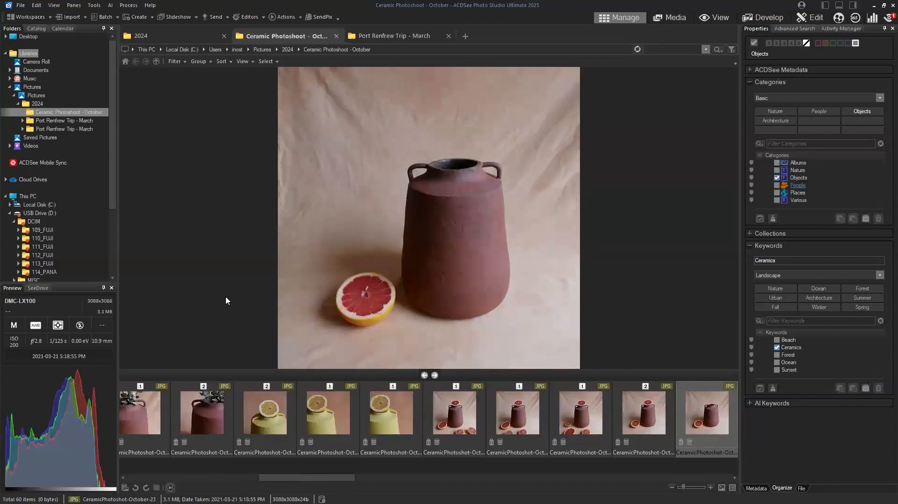
key(Right)
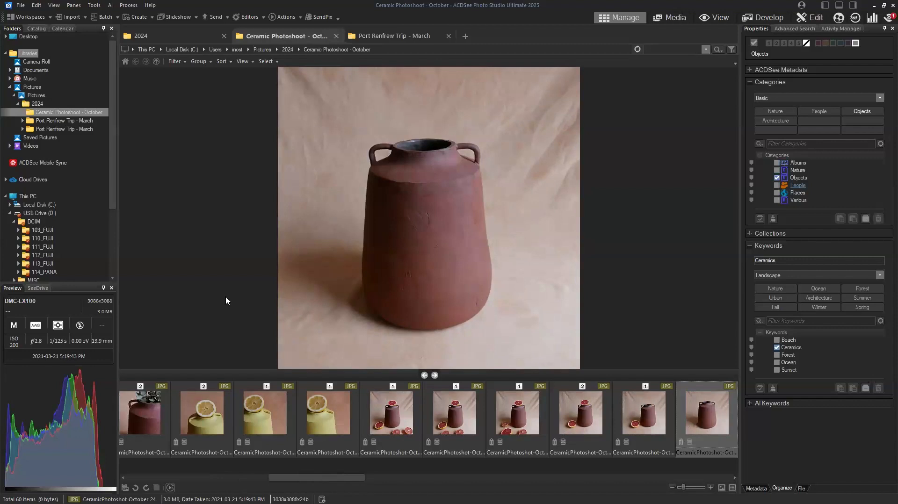
key(Right)
key(Right)
key(Right)
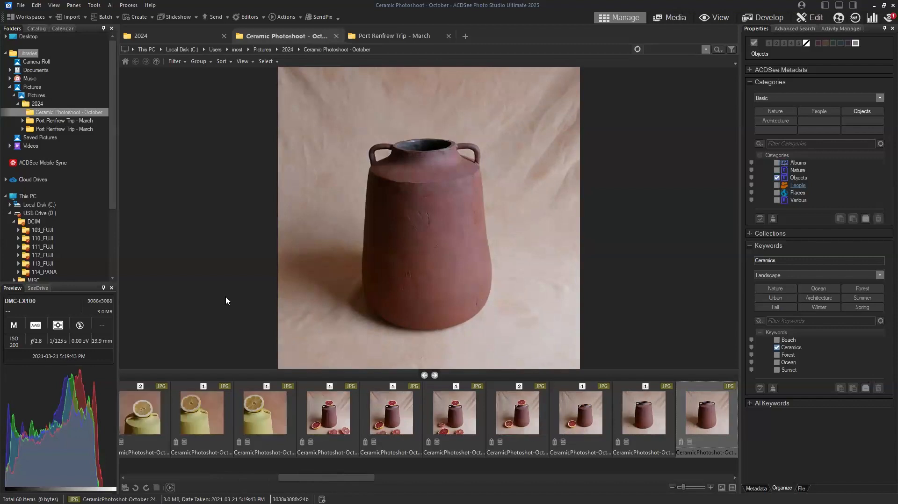
key(Right)
key(Right)
key(Right)
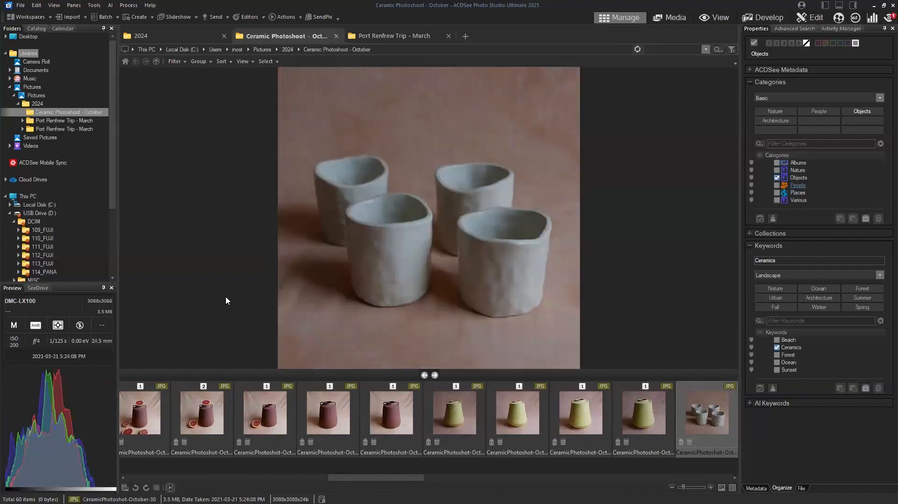
Compare the thirtieth to thirty-fifth photos, which show the handmade cups with and without a bottle pouring
key(Right)
key(Right)
key(Right)
key(Right)
key(Right)
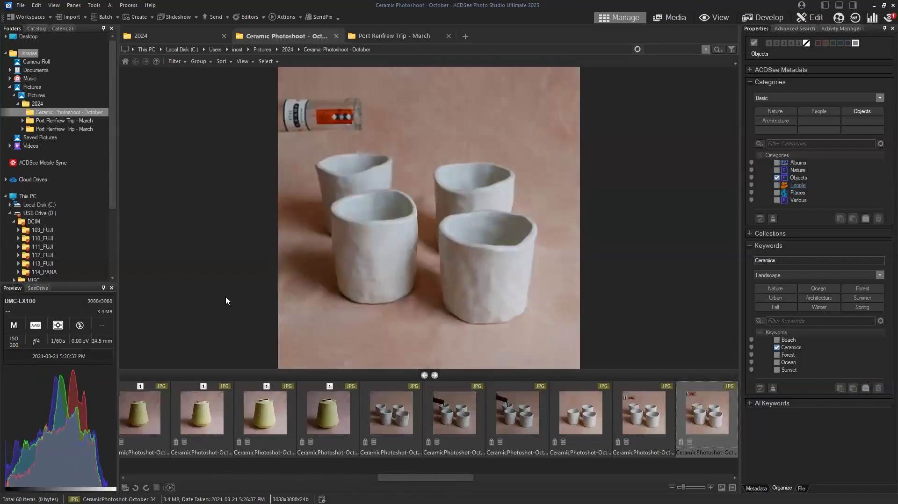
key(Left)
key(Left)
key(Left)
key(Left)
key(Left)
key(Right)
key(Right)
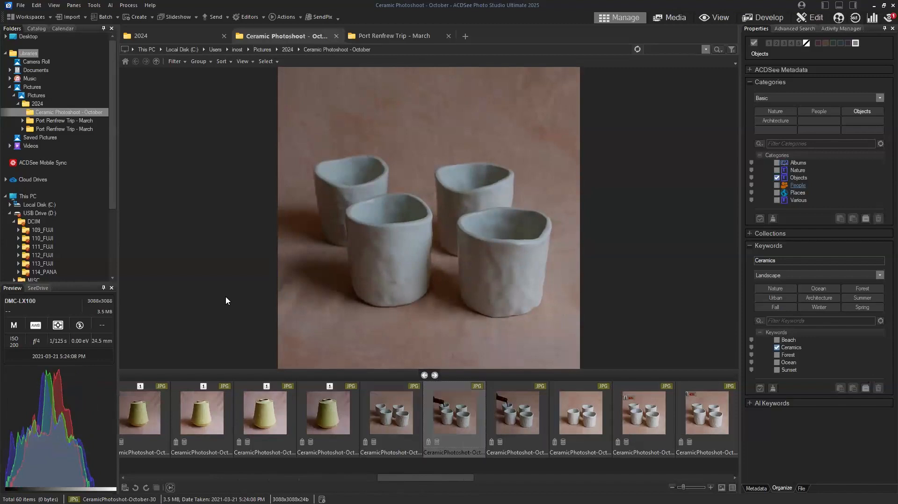
key(Right)
key(Left)
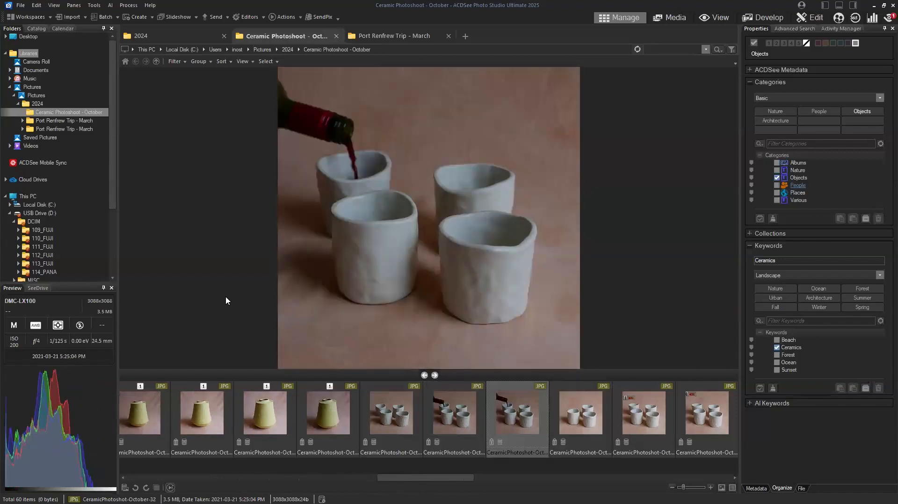
Rate the thirty-second photo, with wine being poured, 2 and the thirtieth, thirty-first and thirty-third photos 1
key(ctrl+2)
key(Left)
key(Left)
key(Left)
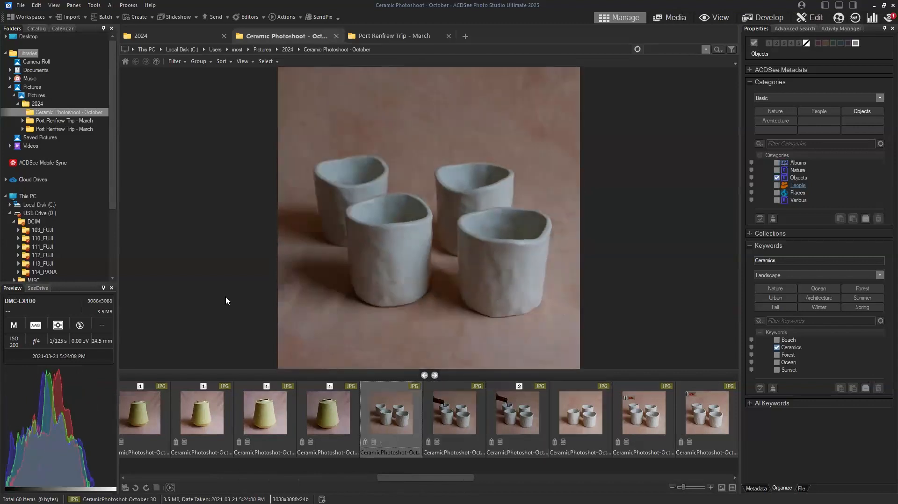
key(ctrl+1)
key(Right)
key(ctrl+1)
key(Right)
key(Right)
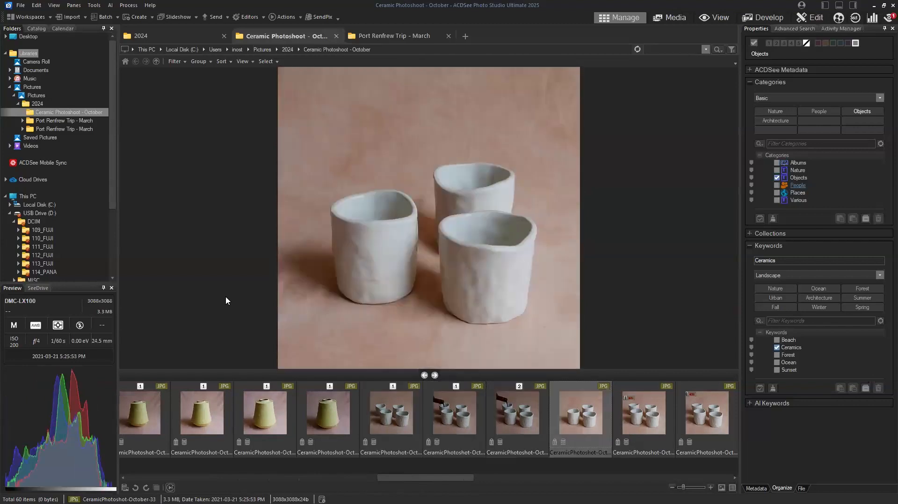
key(ctrl+1)
key(Right)
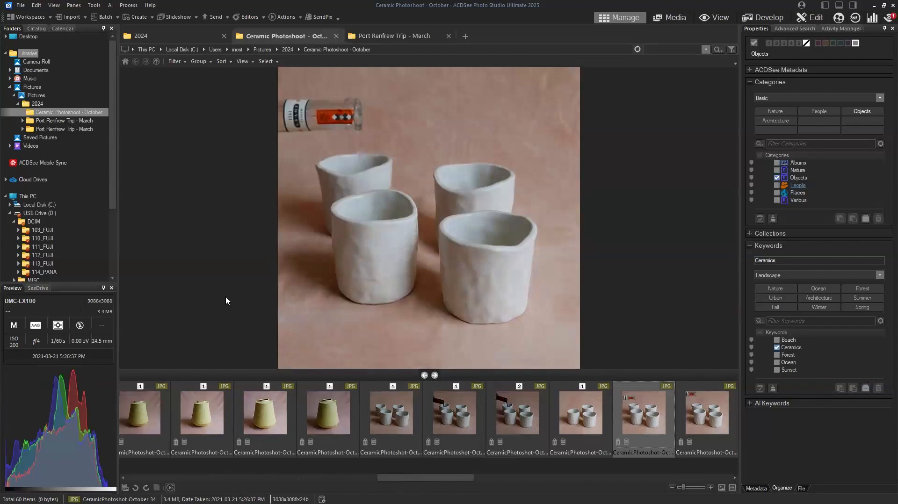
Rate the white cup photos CeramicPhotoshot-October-34, 35 and 36 as 1
key(ctrl+1)
key(Right)
key(ctrl+1)
key(Right)
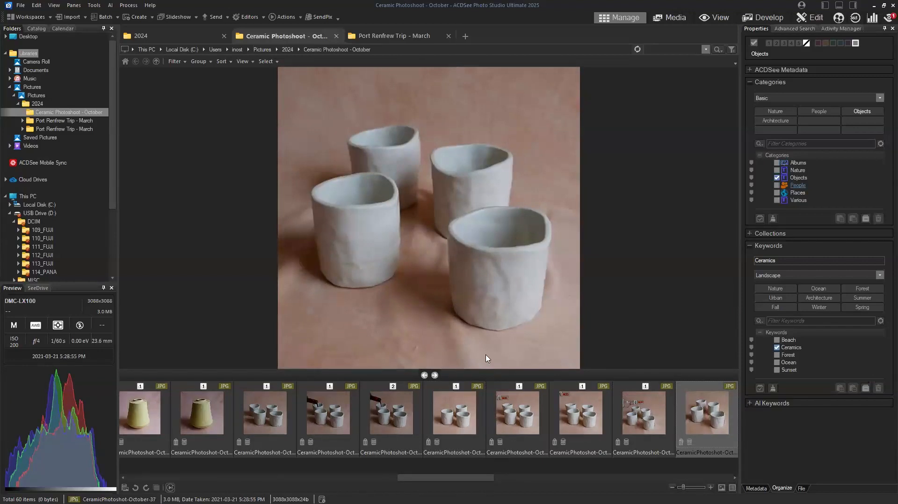
Rate the white cup photo CeramicPhotoshot-October-37 as 2 and CeramicPhotoshot-October-38 as 1
click(391, 414)
click(702, 414)
key(Right)
key(Right)
key(Right)
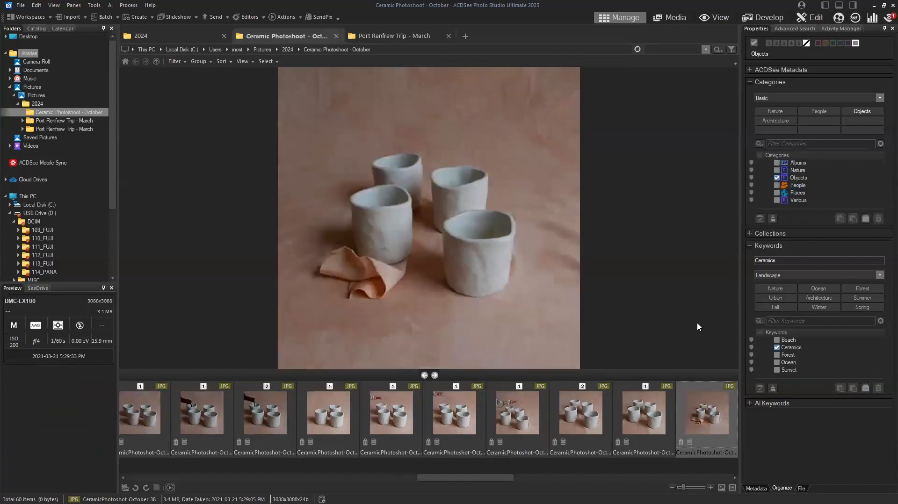
Rate the remaining white cup photos, CeramicPhotoshot-October-39 through 47, as 1
key(Right)
key(Right)
key(Right)
key(Right)
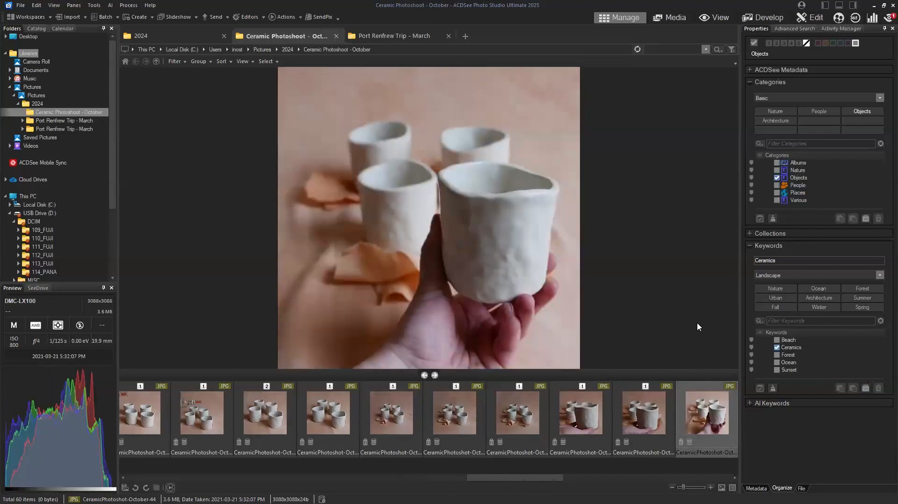
key(Right)
key(Right)
key(Right)
key(Right)
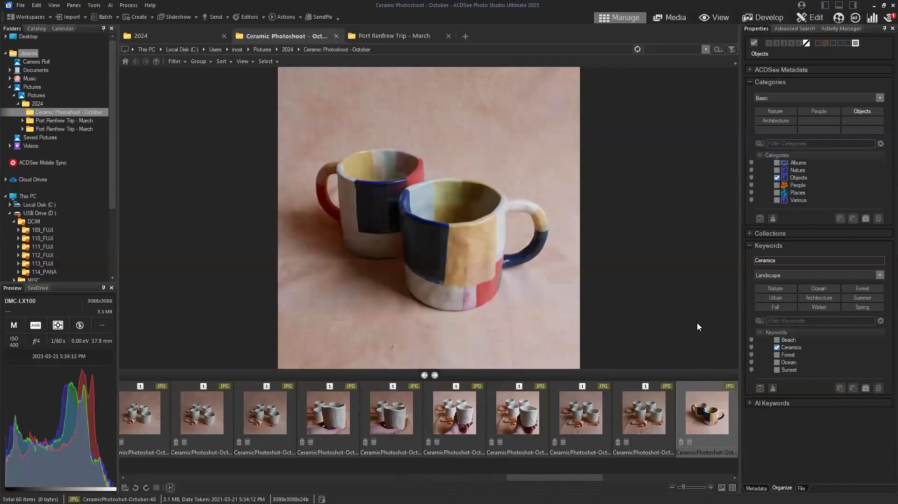
Rate the first patchwork mug photo, CeramicPhotoshot-October-48, as 2 and compare it with the following mug photos
key(Right)
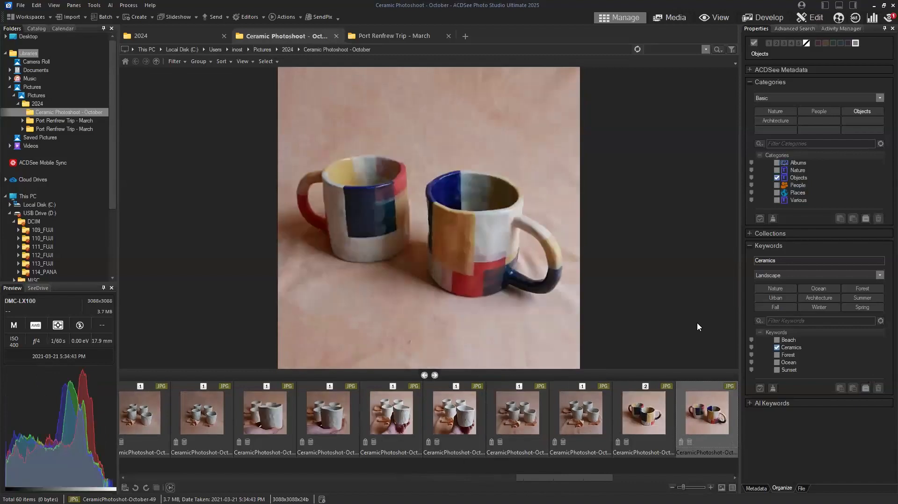
key(Right)
key(Right)
key(Left)
key(Left)
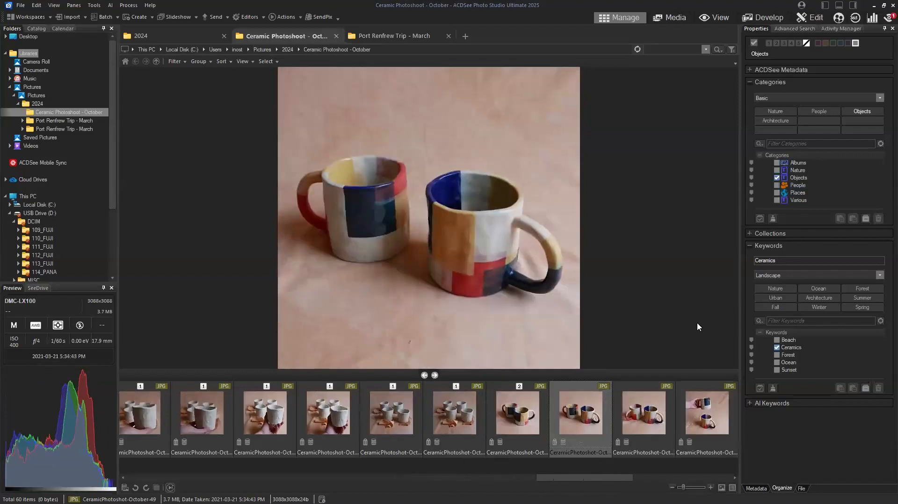
key(Left)
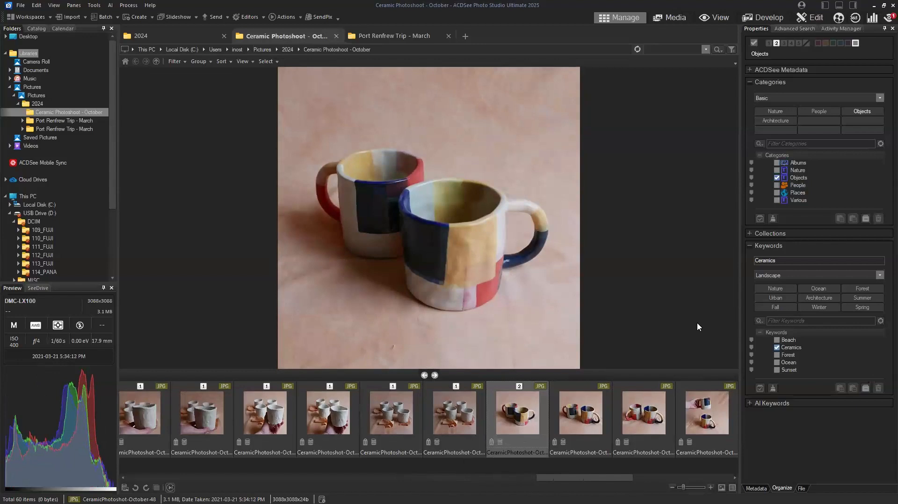
key(Right)
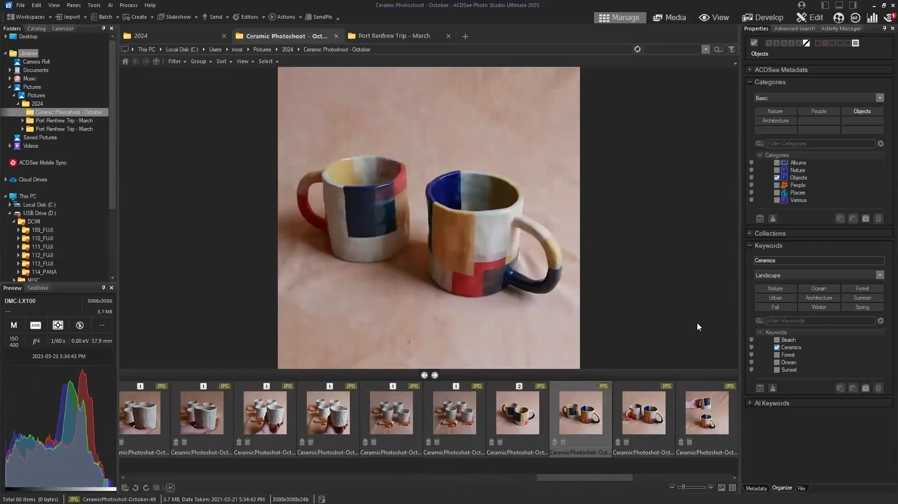
Rate the patchwork mug photos CeramicPhotoshot-October-49 through 52 as 1 and photo 53 as 2
key(Right)
key(Right)
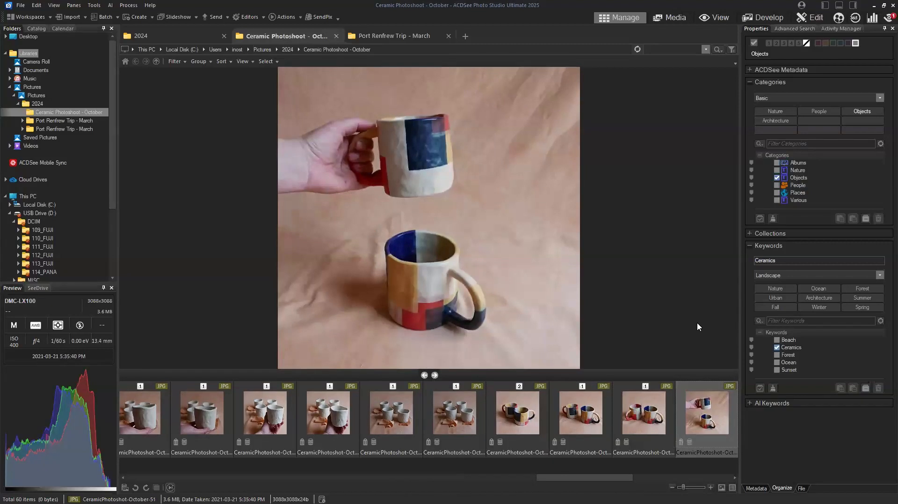
key(Right)
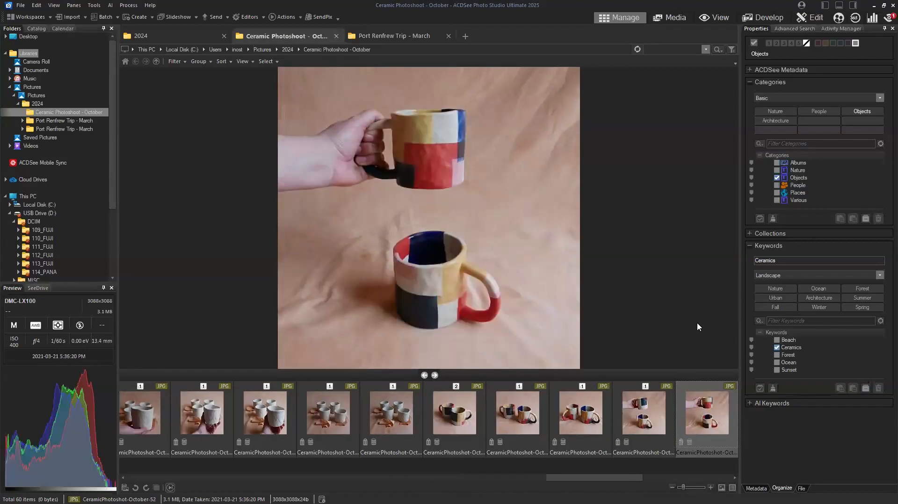
key(ctrl+1)
key(ctrl+2)
key(Left)
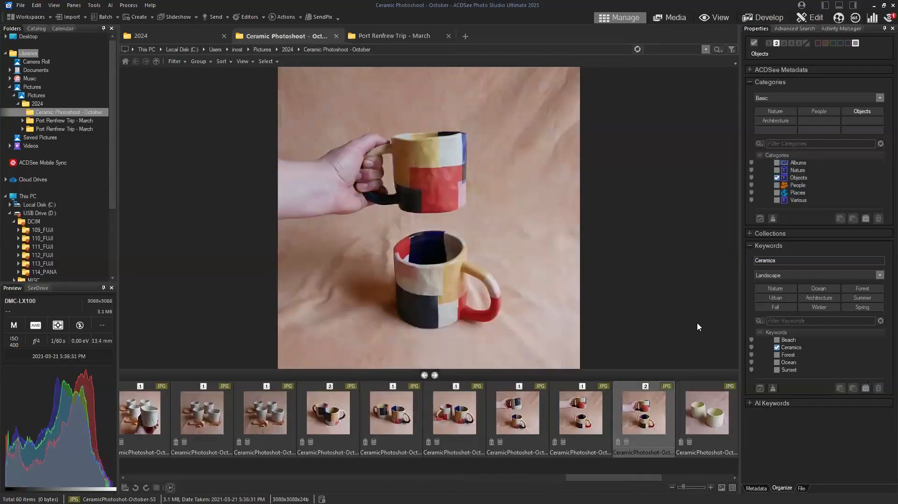
Rate the pale yellow cup photos CeramicPhotoshot-October-54 and 55 as 2, and photos 56 through 60 as 1
key(Right)
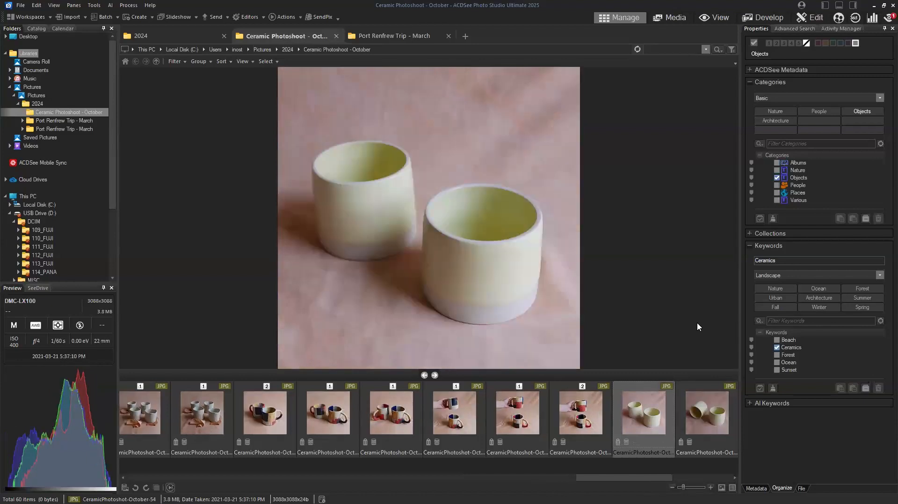
key(ctrl+2)
key(ctrl+2)
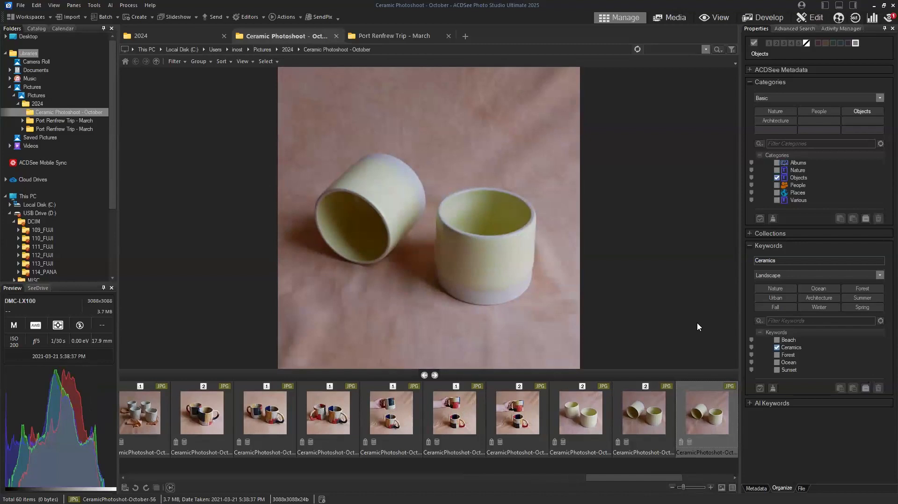
key(ctrl+1)
key(ctrl+1)
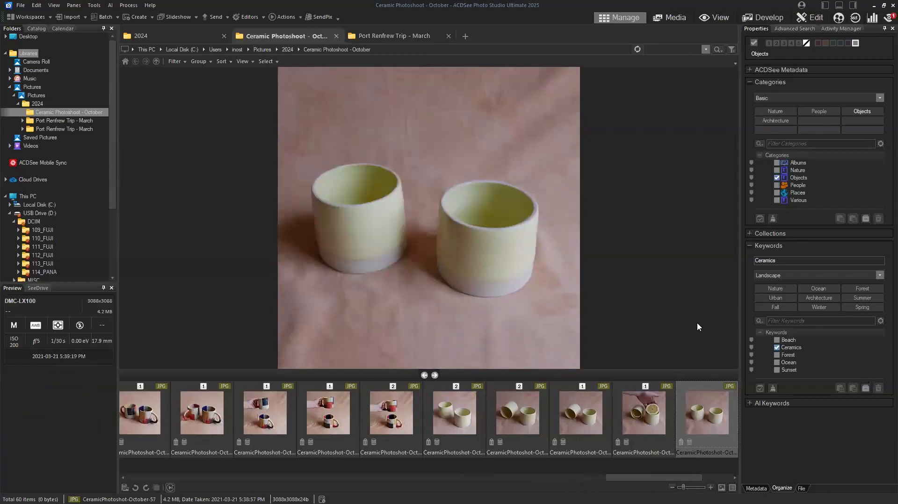
key(ctrl+1)
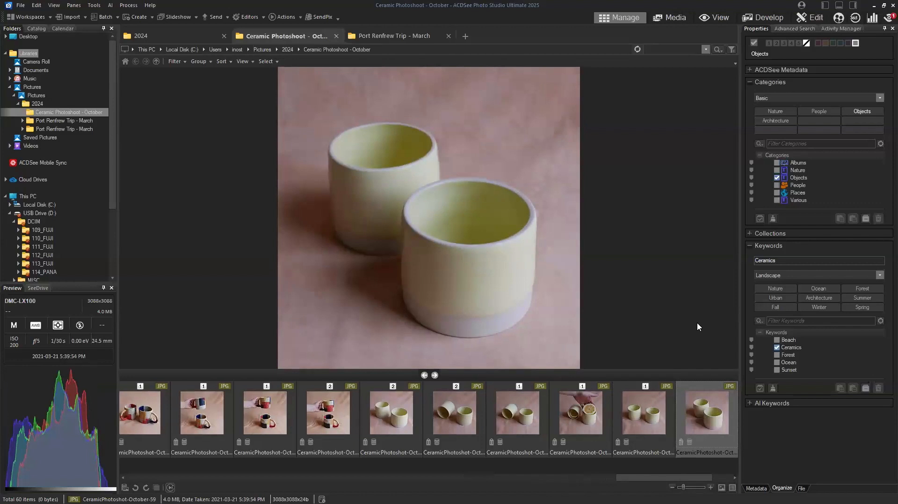
key(ctrl+1)
key(ctrl+1)
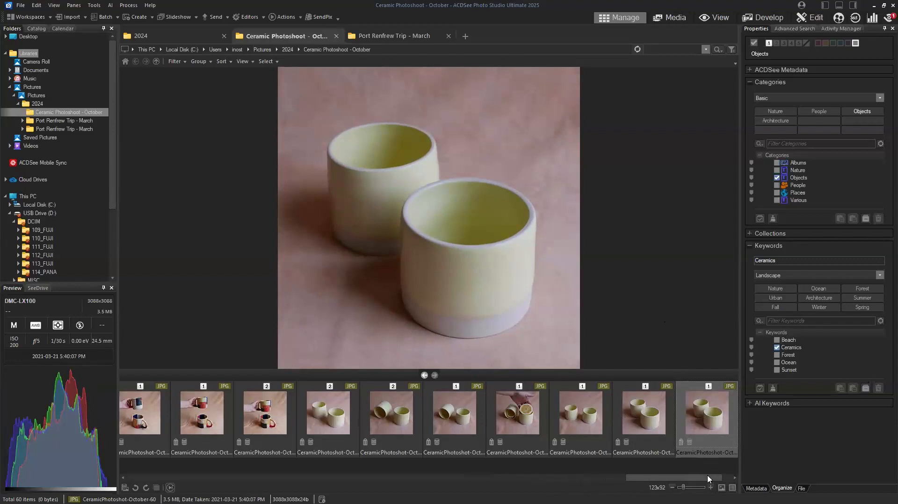
drag(709, 479, 750, 479)
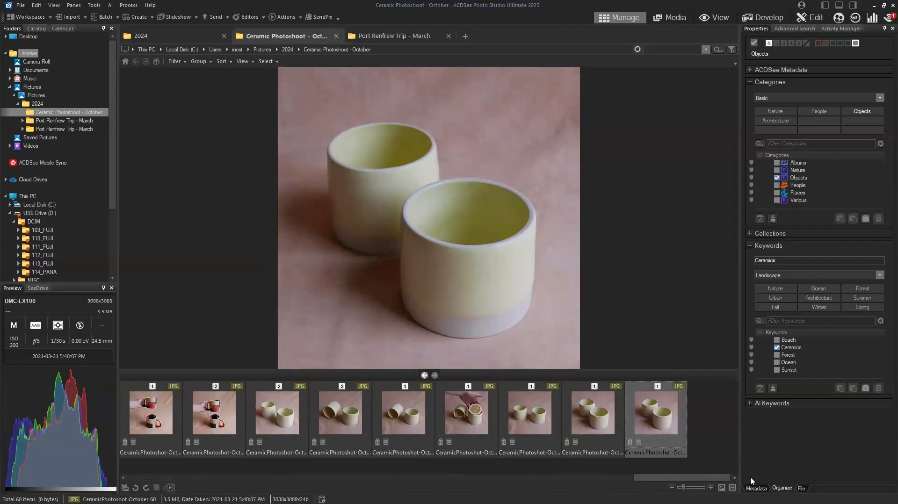
Switch to the open Port Renfrew Trip - March folder and show its photos in Filmstrip view
click(395, 36)
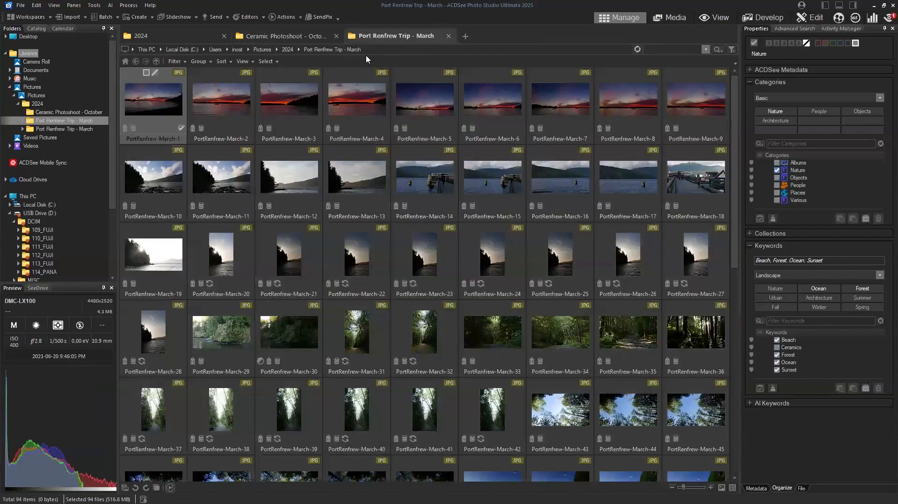
click(243, 62)
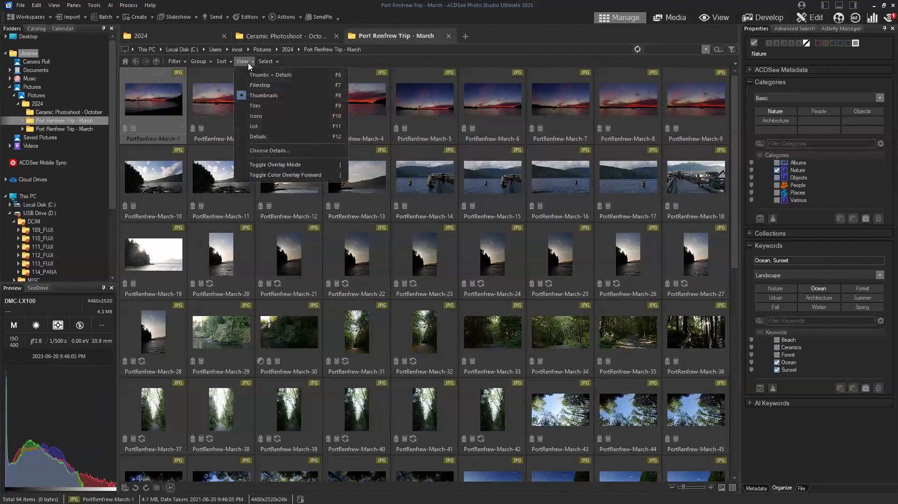
click(261, 86)
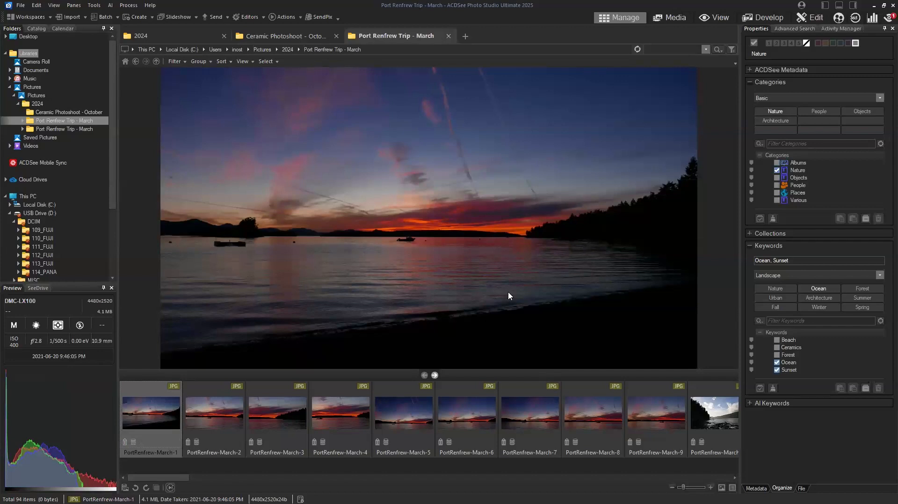
Rate the sunset photos PortRenfrew-March-1, 5 and 9 as 2, and photos 2 to 4 and 6 to 8 as 1
key(ctrl+2)
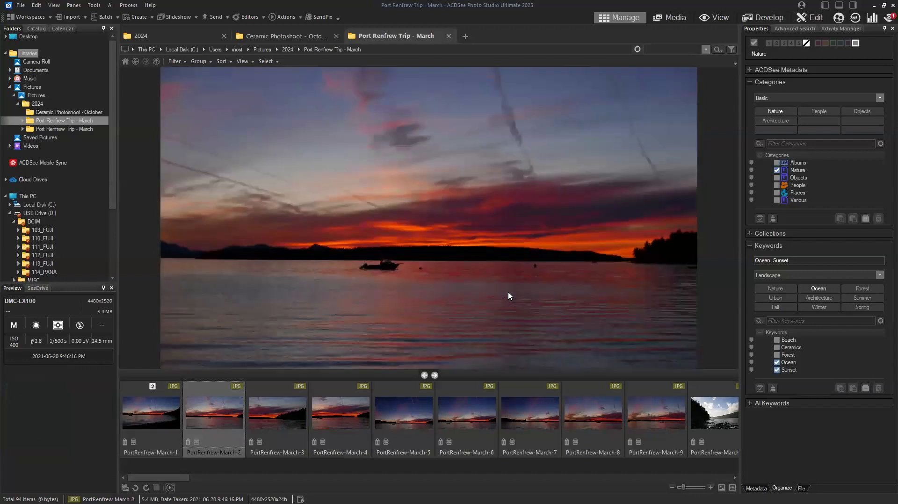
key(ctrl+1)
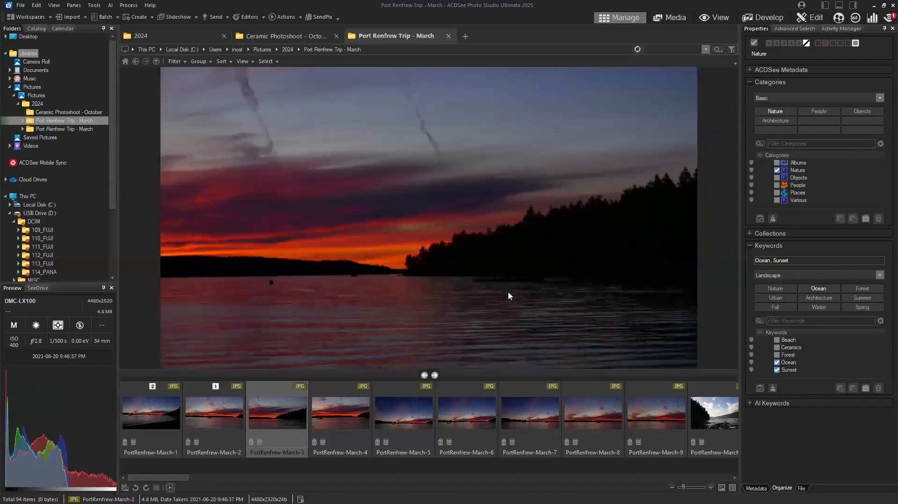
key(ctrl+1)
key(ctrl+1)
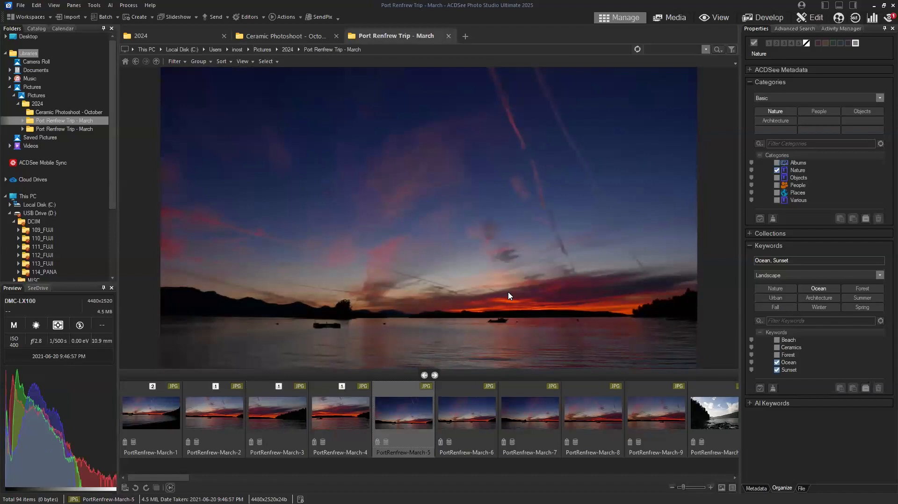
key(ctrl+2)
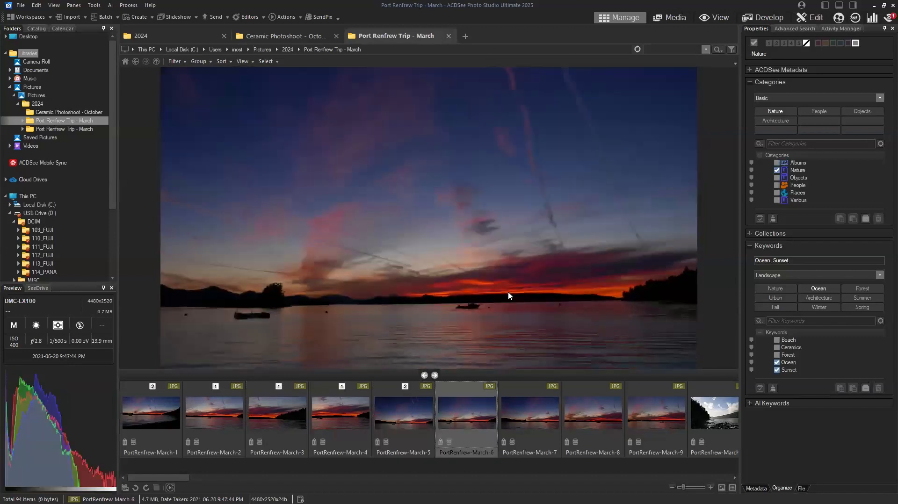
key(ctrl+1)
key(ctrl+1)
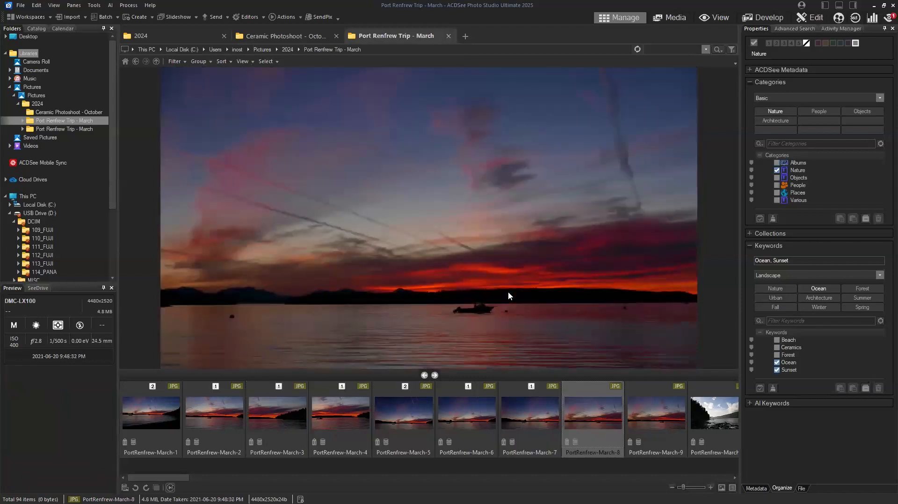
key(ctrl+1)
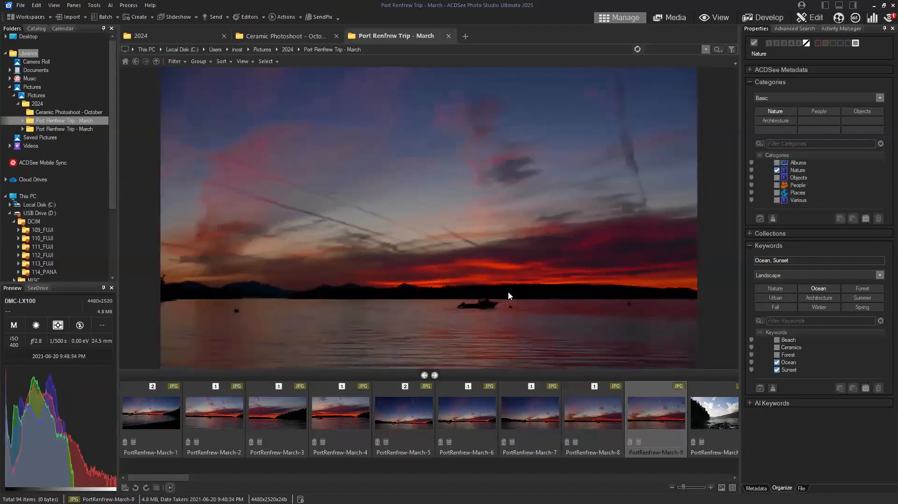
key(ctrl+2)
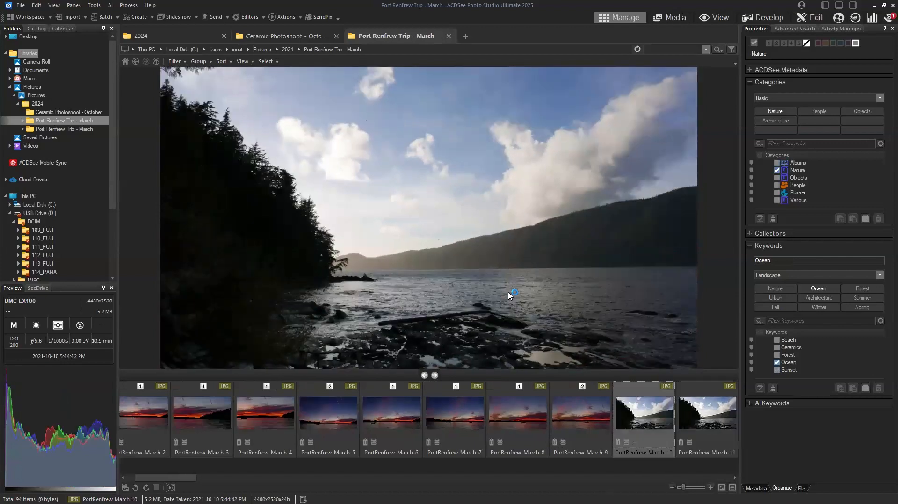
Rate the rocky shore photo PortRenfrew-March-10 as 2 and photos 11 through 13 as 1
key(ctrl+2)
key(ctrl+1)
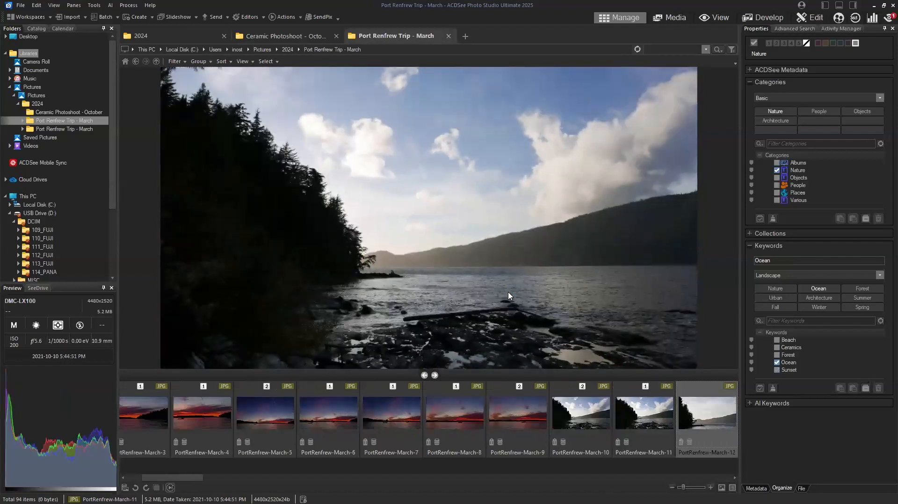
key(ctrl+1)
key(ctrl+1)
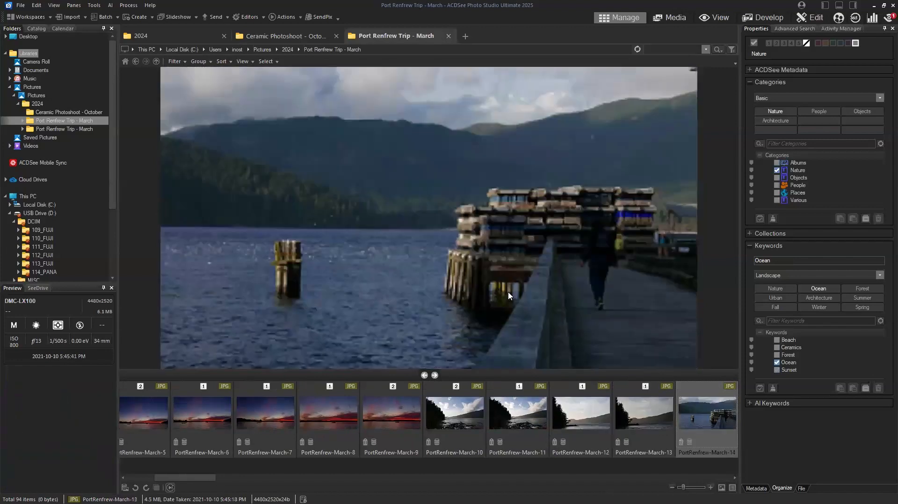
Rate the pier and ocean photos PortRenfrew-March-14 through 19 as 1
key(ctrl+1)
key(ctrl+1)
key(ctrl+1)
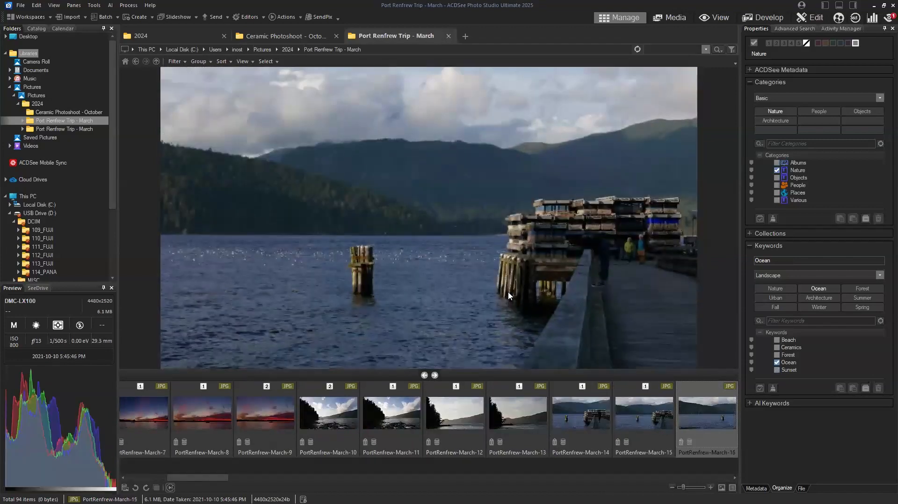
key(ctrl+1)
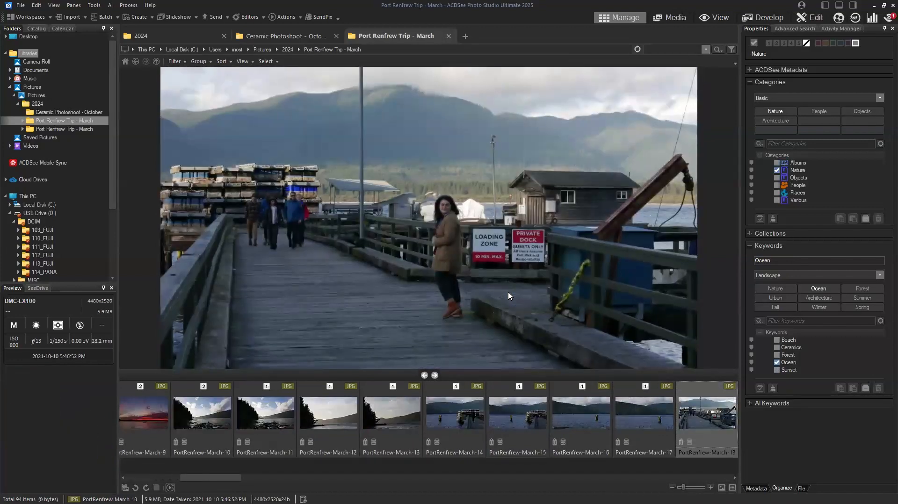
key(ctrl+1)
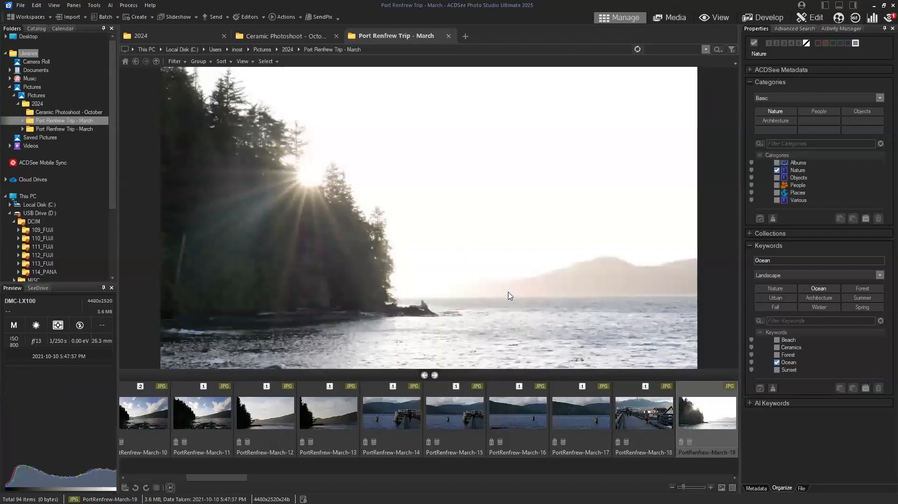
key(ctrl+1)
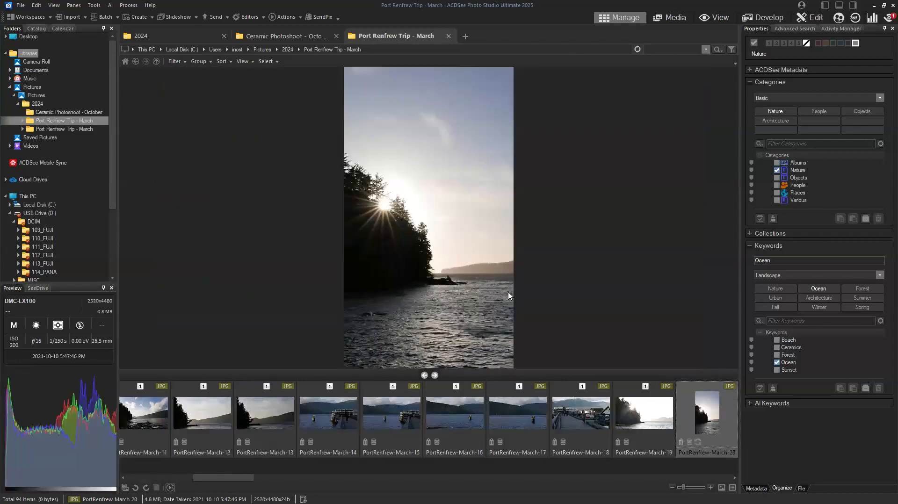
Compare the vertical sun-and-shore photos PortRenfrew-March-20 through 22 and rate photo 20 as 2
key(Right)
key(Right)
key(Left)
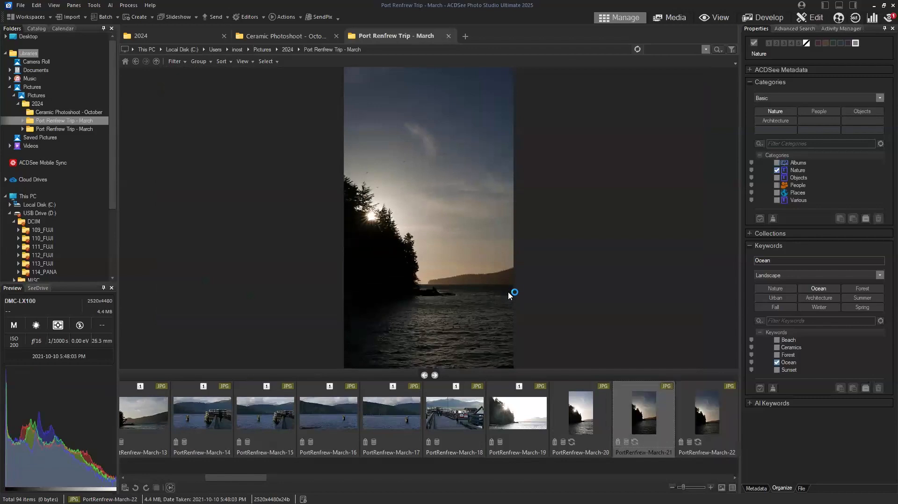
key(Left)
key(Right)
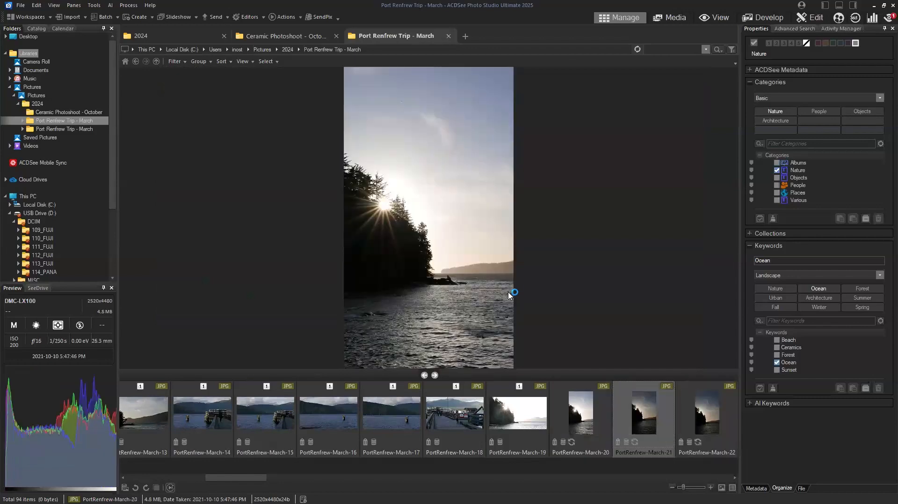
key(Left)
key(ctrl+2)
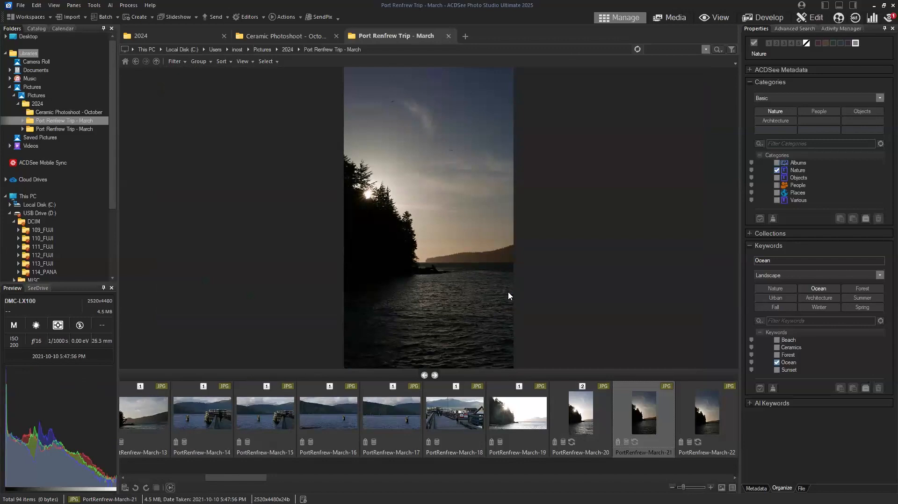
Rate PortRenfrew-March-22 and 23 as 1 and photo 21 as 2
key(ctrl+1)
key(ctrl+1)
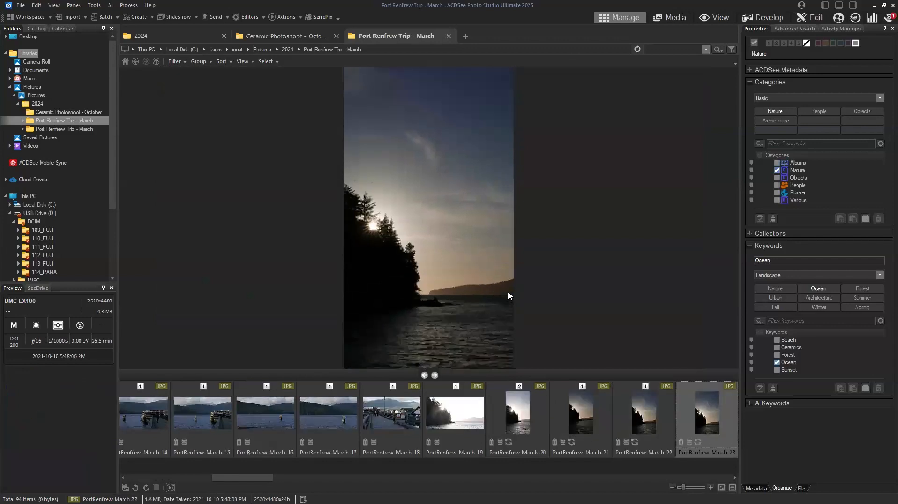
key(ctrl+1)
key(Left)
key(Left)
key(Left)
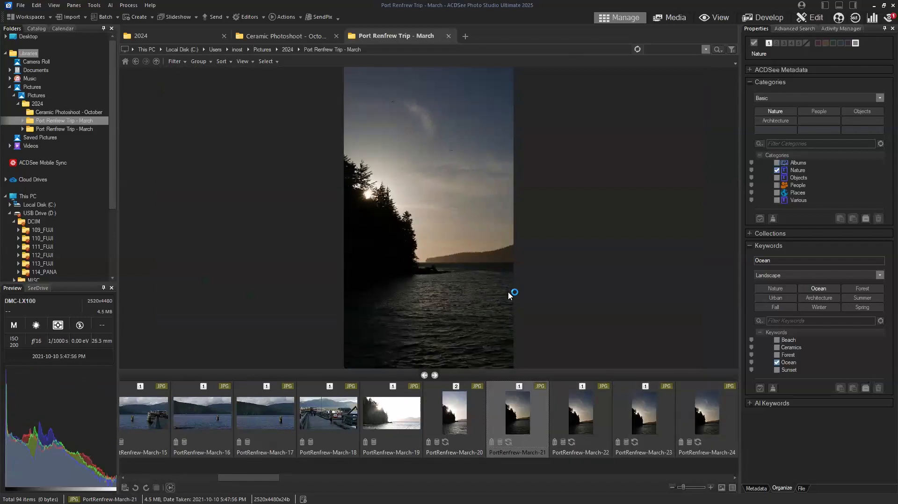
key(ctrl+2)
Compare the remaining vertical shore photos and rate PortRenfrew-March-24 through 28 as 1
key(Right)
key(Right)
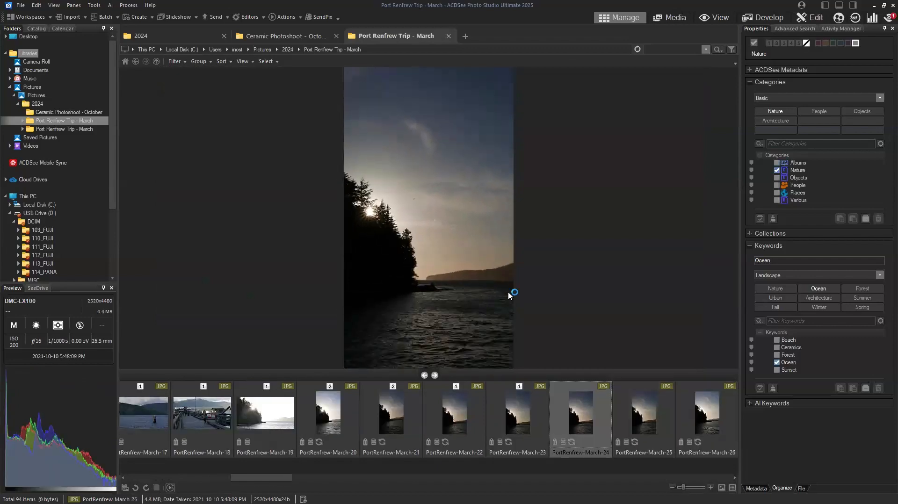
key(Left)
key(Right)
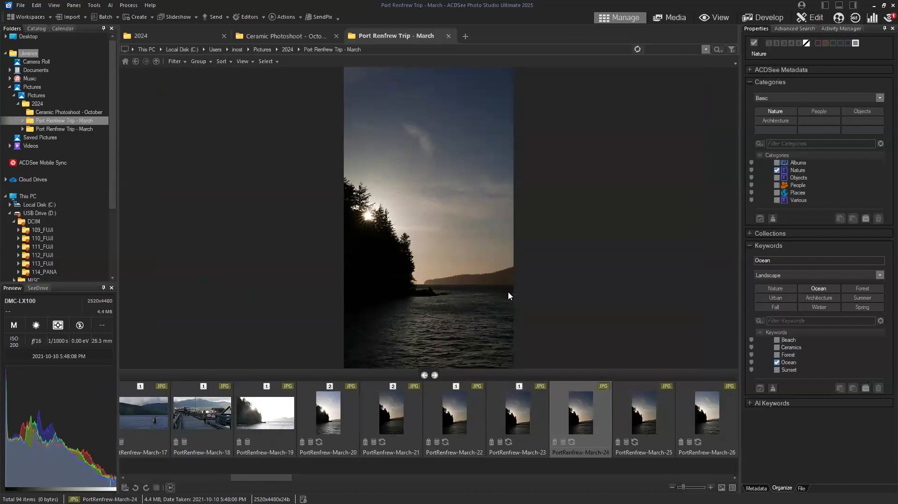
key(Right)
key(Right)
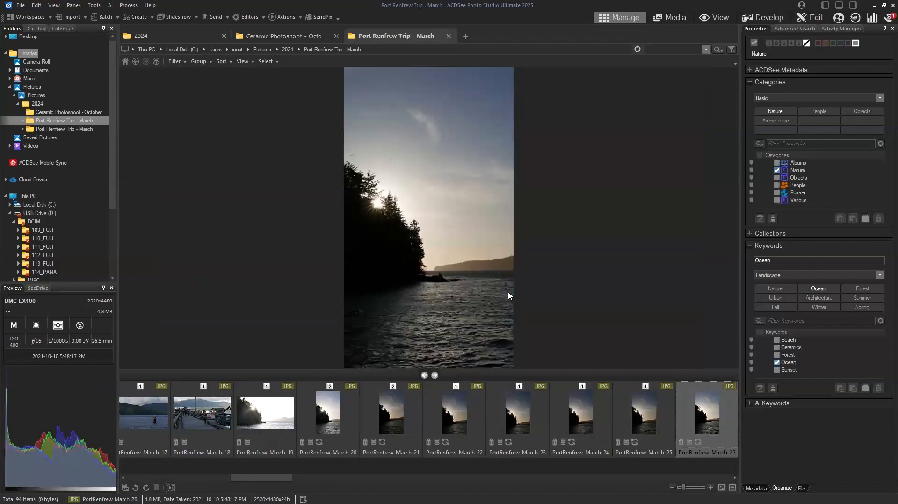
key(Right)
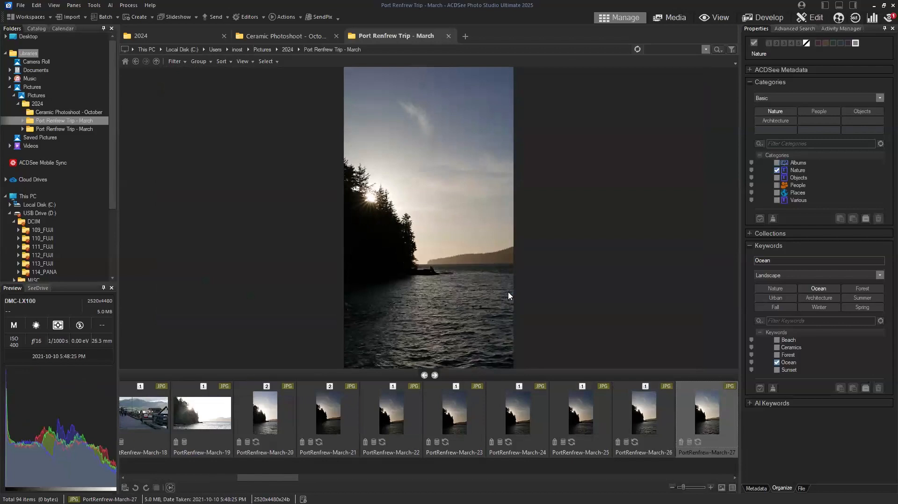
key(Right)
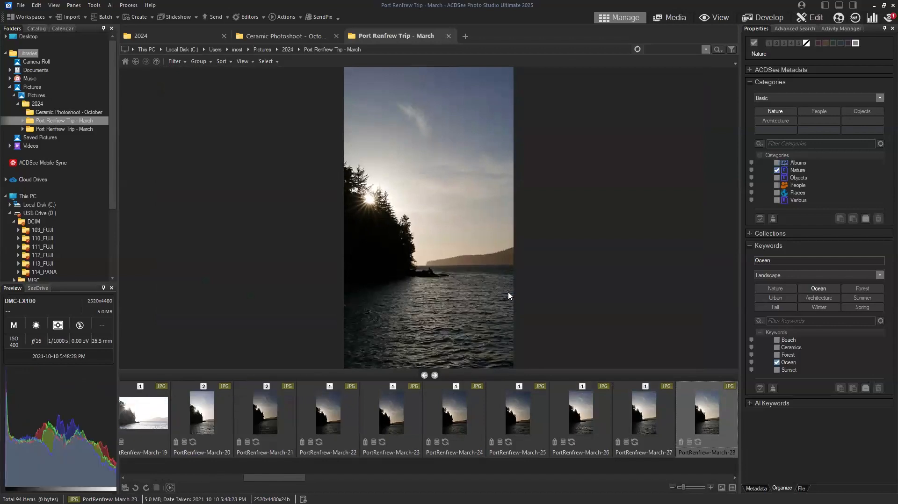
key(Right)
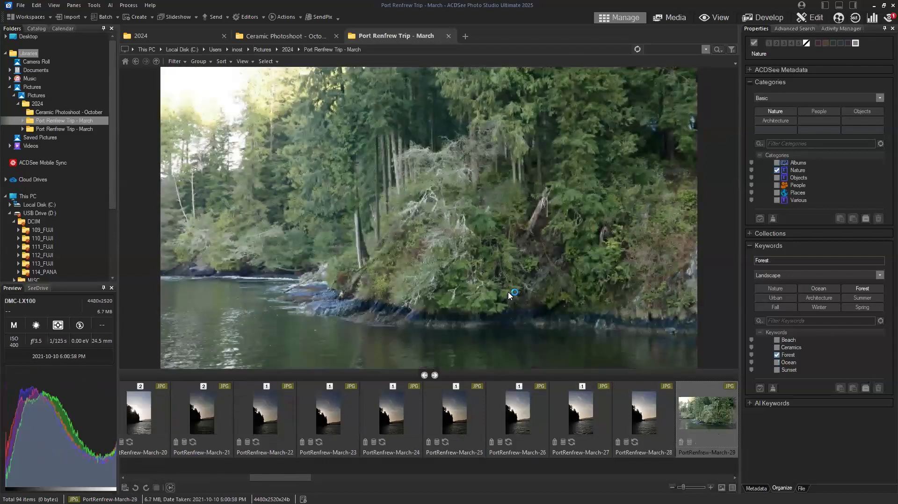
key(Left)
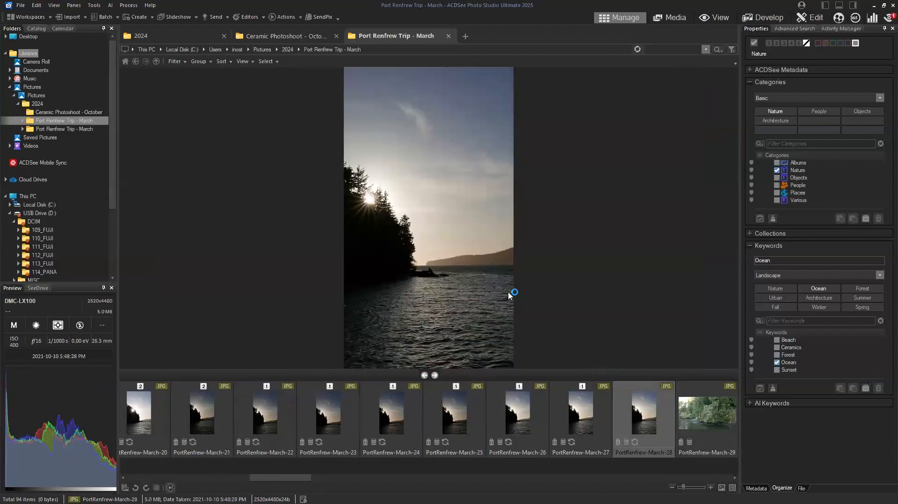
key(Right)
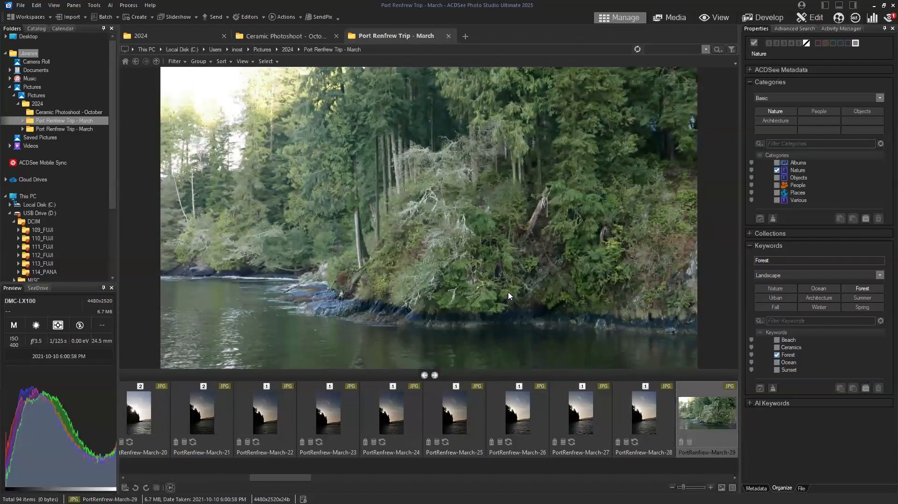
Rate the forested riverbank photo PortRenfrew-March-29 as 1 and its darker version, photo 30, as 2
key(Right)
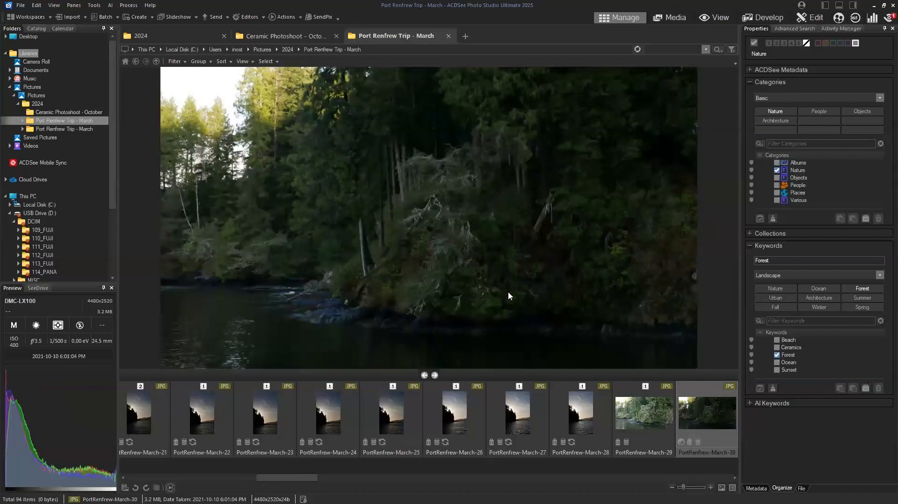
key(Right)
key(Left)
key(ctrl+2)
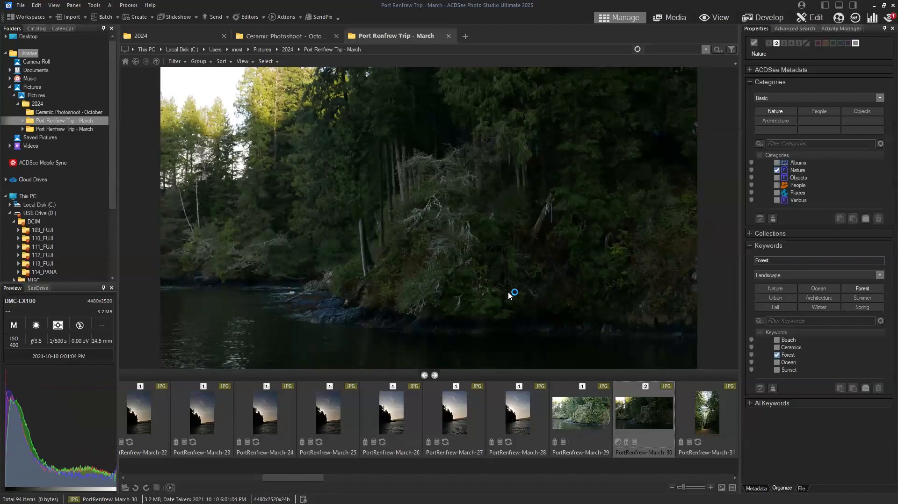
key(Right)
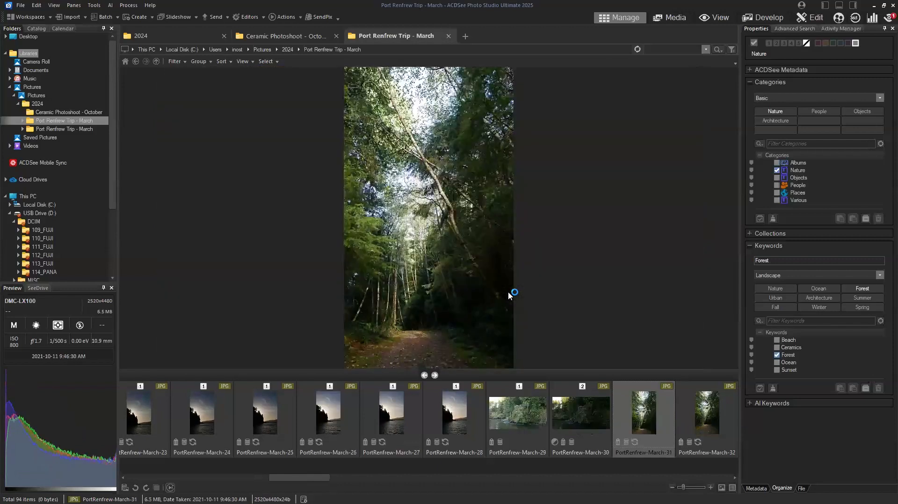
Rate the forest path photo PortRenfrew-March-31 as 2 and photos 32 through 37 as 1
key(Right)
key(Left)
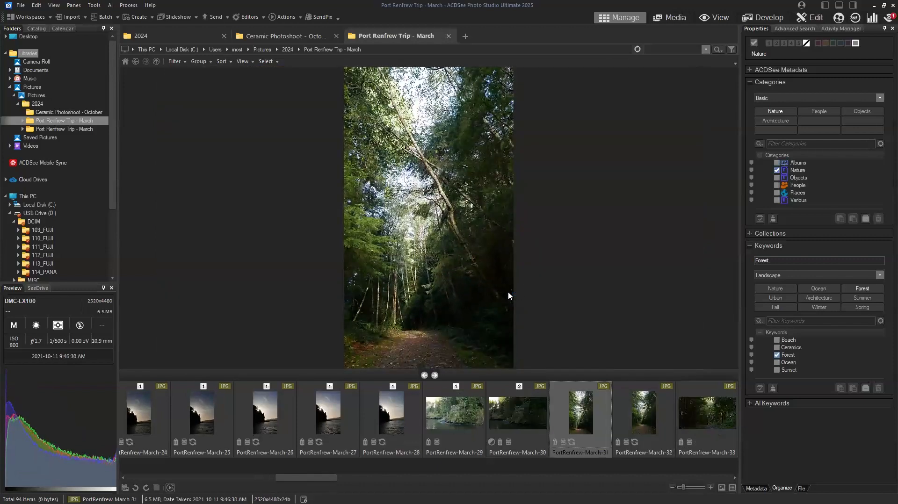
key(Right)
key(Right)
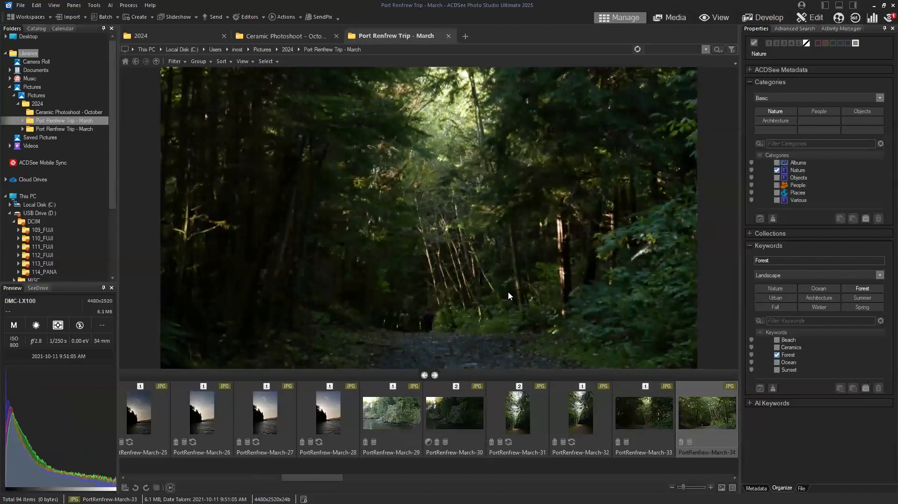
key(Right)
key(Right)
key(Right)
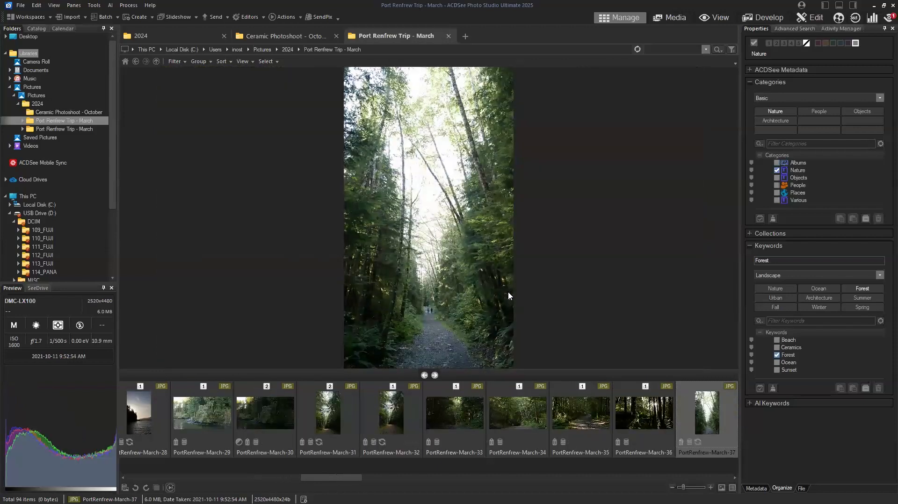
key(Right)
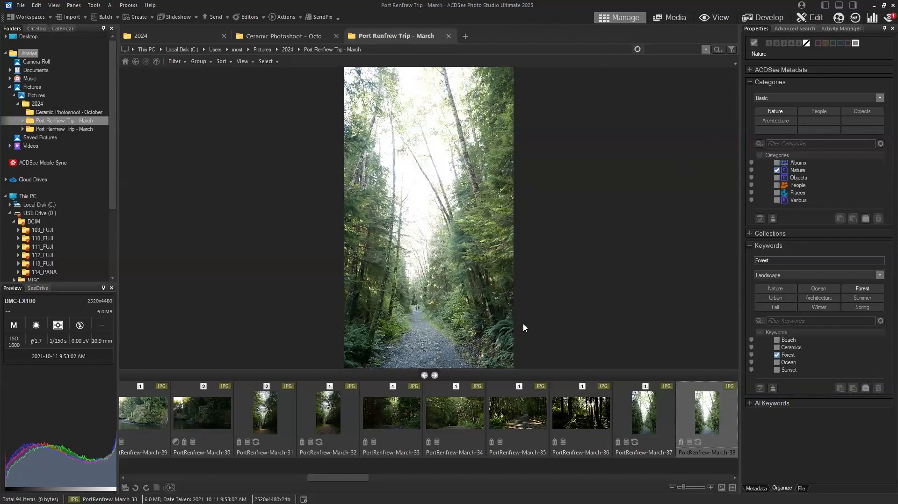
Open the Catalog and list all photos in the Nature category
click(36, 29)
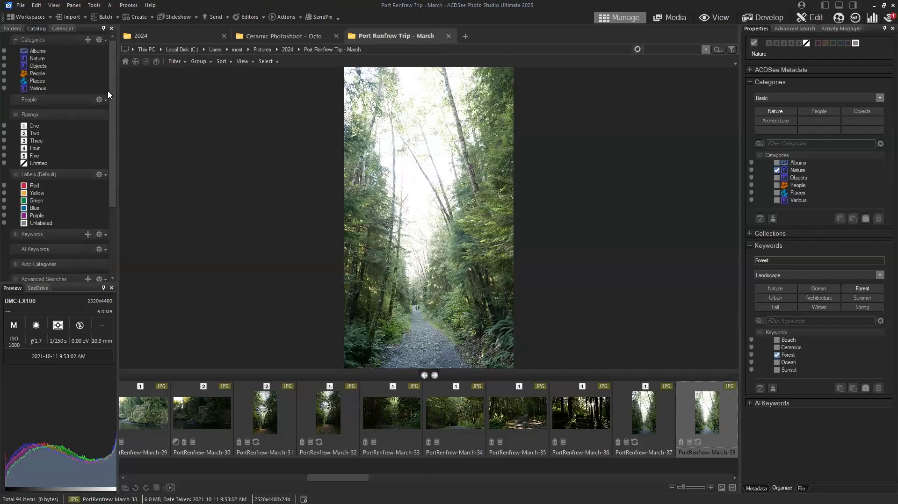
scroll(114, 113, down, 2)
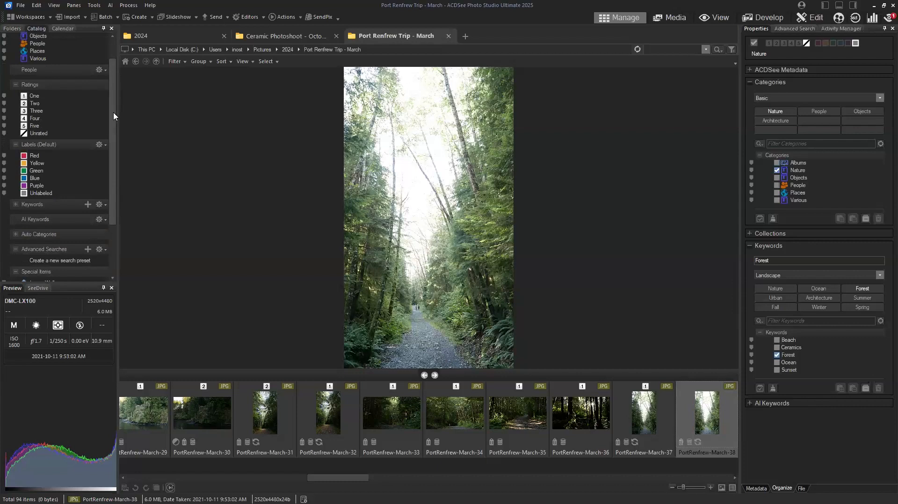
scroll(113, 108, up, 2)
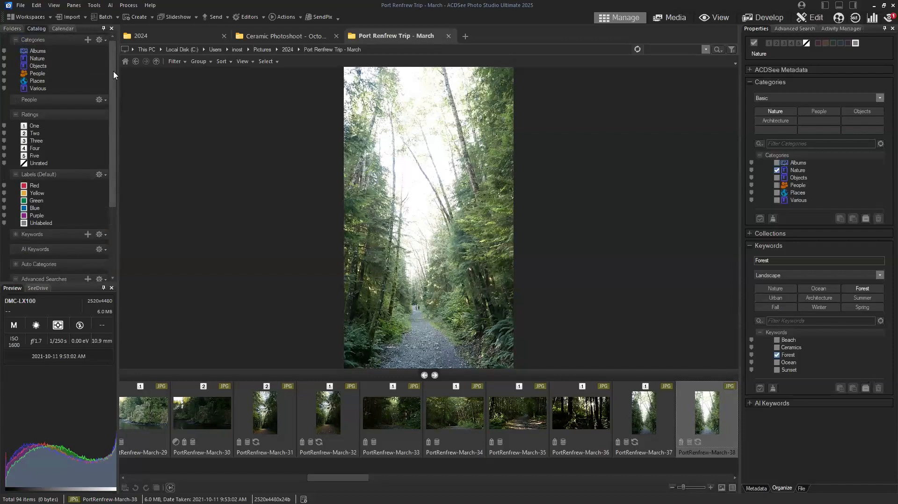
click(36, 59)
click(35, 59)
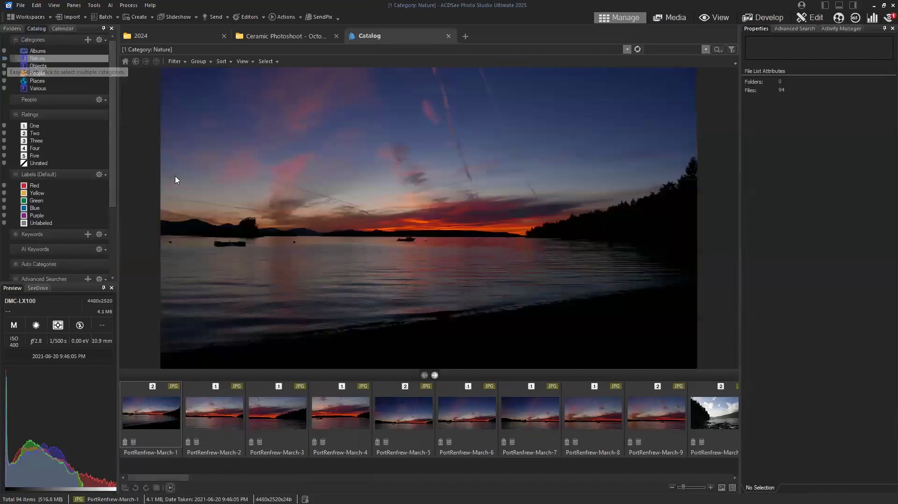
Show the Nature photos in Thumbnails view at a larger size and make the Catalog pane taller
drag(183, 479, 147, 463)
click(247, 63)
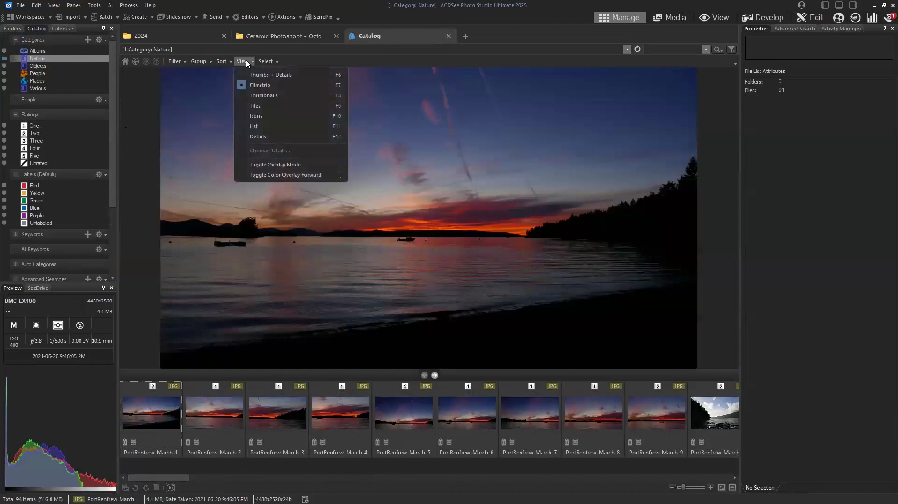
click(265, 96)
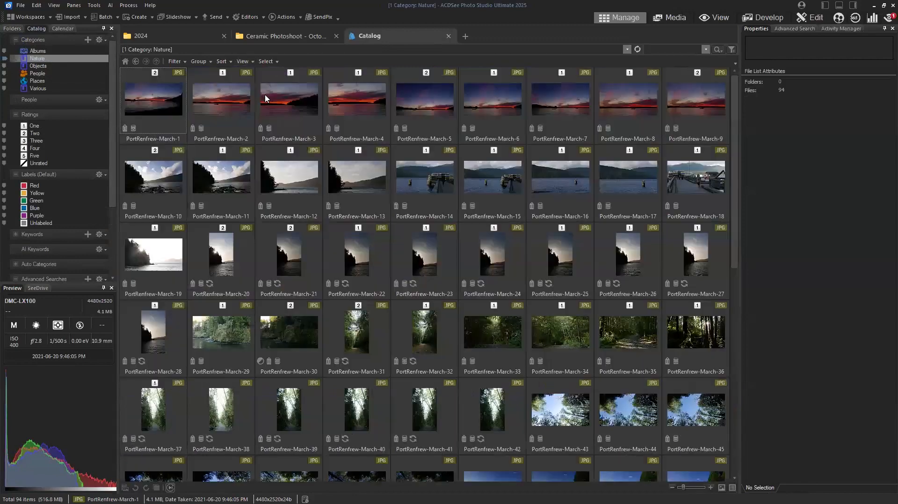
drag(683, 488, 689, 487)
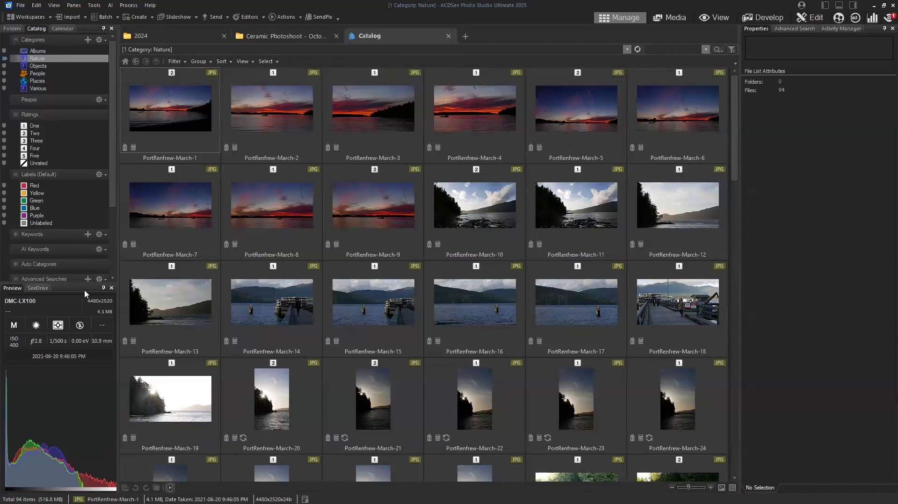
drag(80, 283, 79, 322)
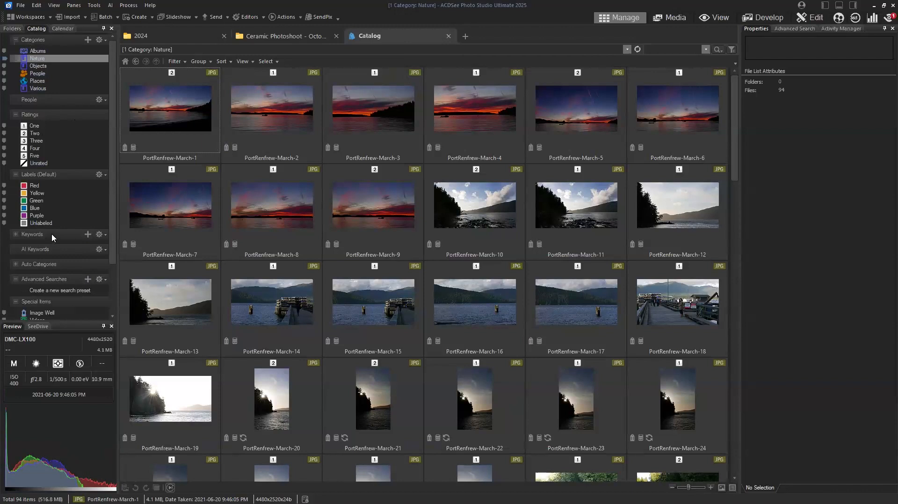
View the photos in the Objects category and return to the Nature category
click(40, 60)
click(41, 67)
click(41, 67)
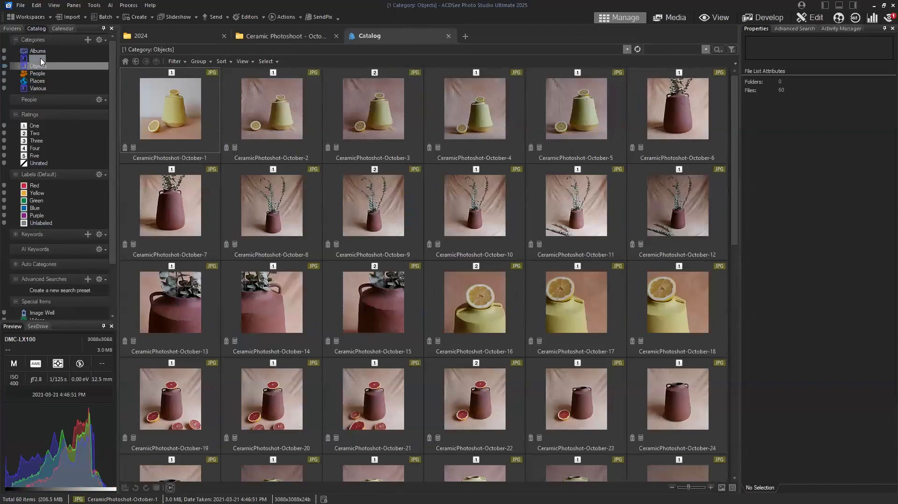
click(42, 60)
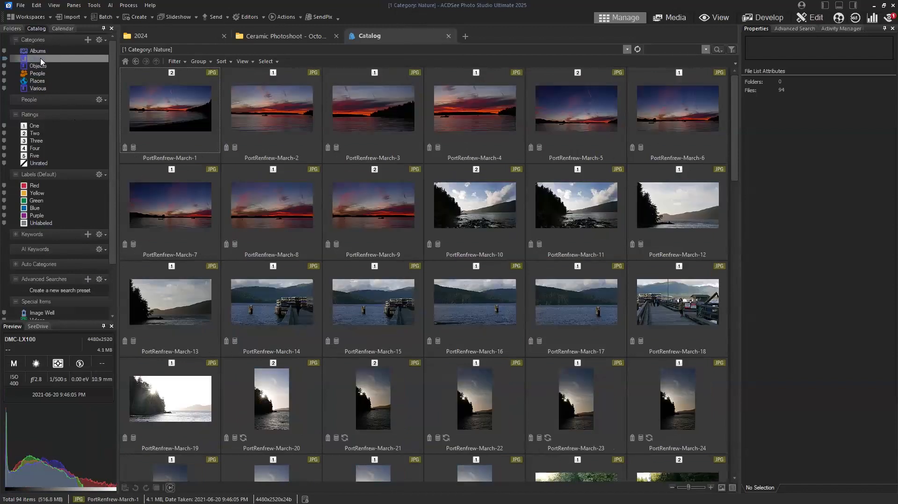
Clear the Nature selection to list all photos rated Two, and close the 2024 and Ceramic Photoshoot folder tabs
click(5, 59)
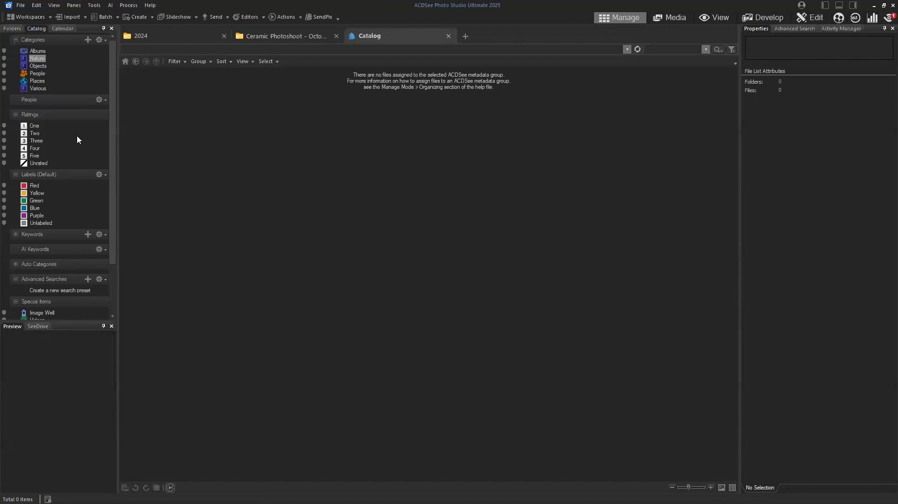
click(34, 134)
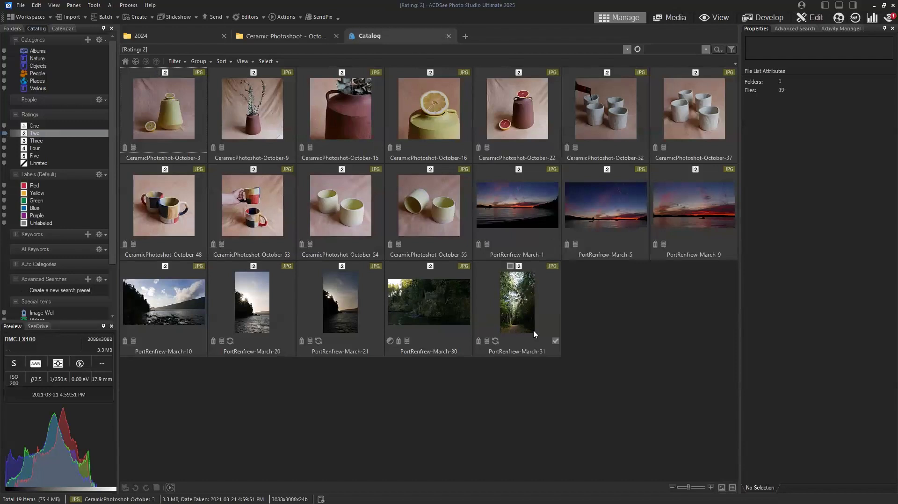
click(223, 35)
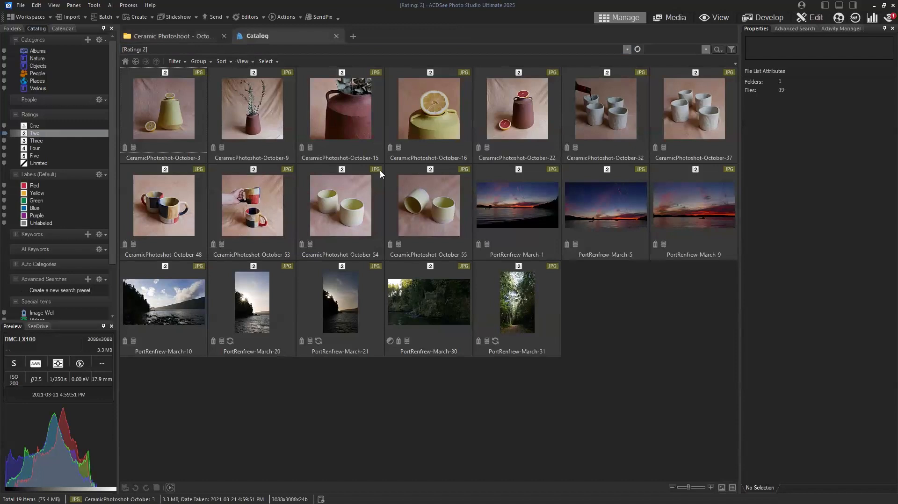
click(223, 36)
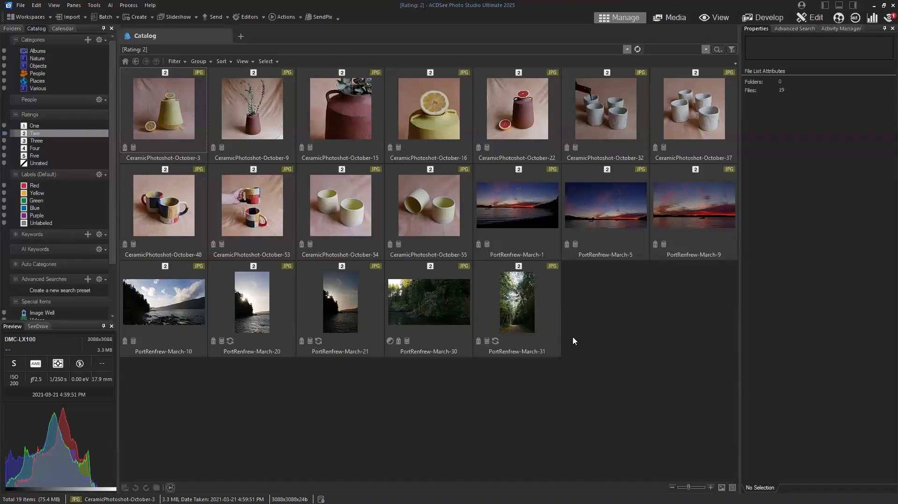
Narrow the Two-rated photos to those with the Ceramics keyword and show them in Filmstrip view
click(15, 234)
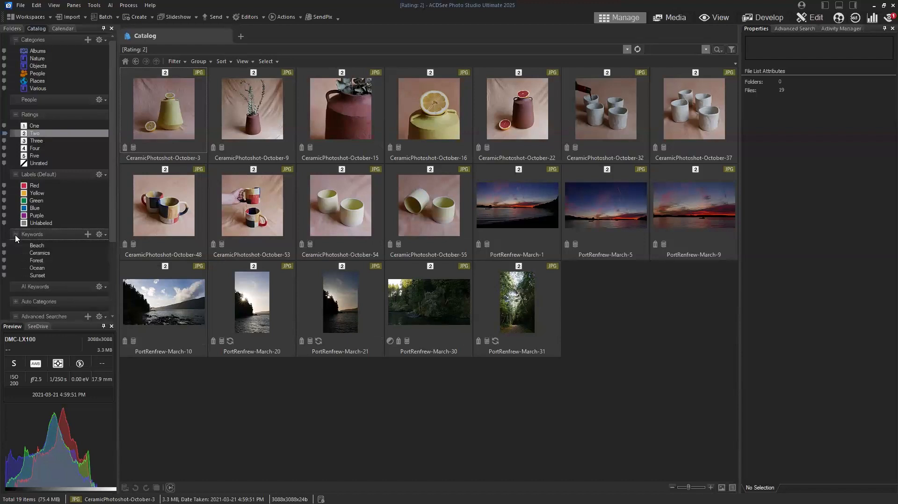
click(40, 254)
click(41, 254)
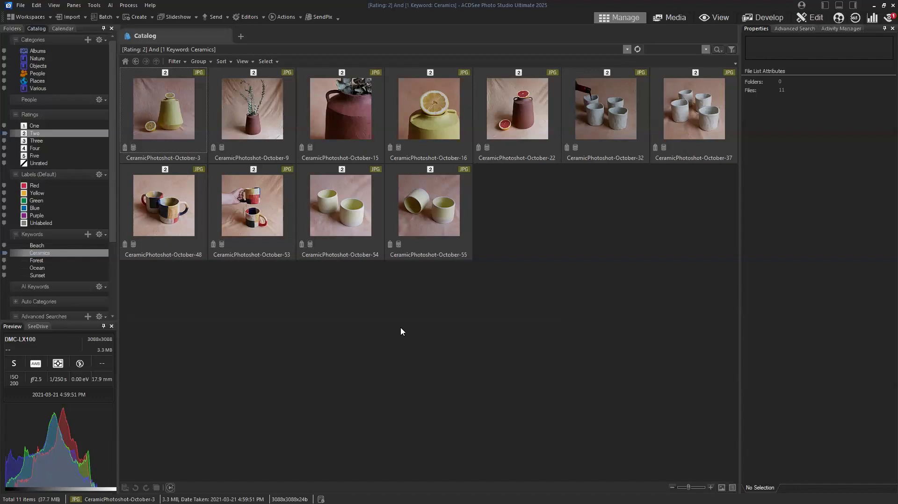
click(249, 65)
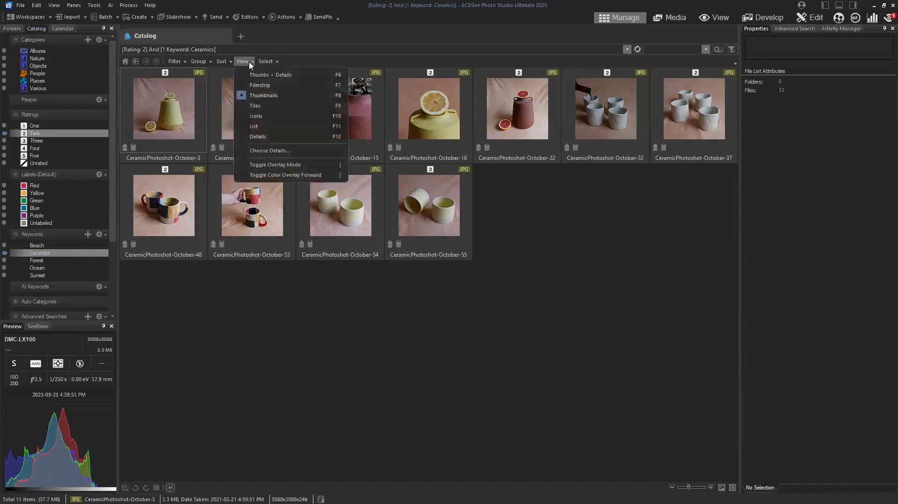
click(260, 86)
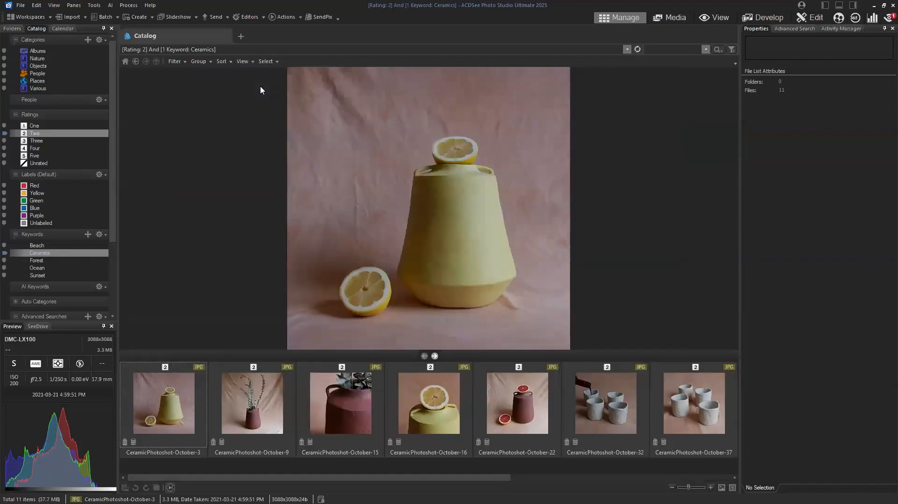
Browse through the Two-rated ceramics photos in the filmstrip and return to CeramicPhotoshot-October-3
click(189, 407)
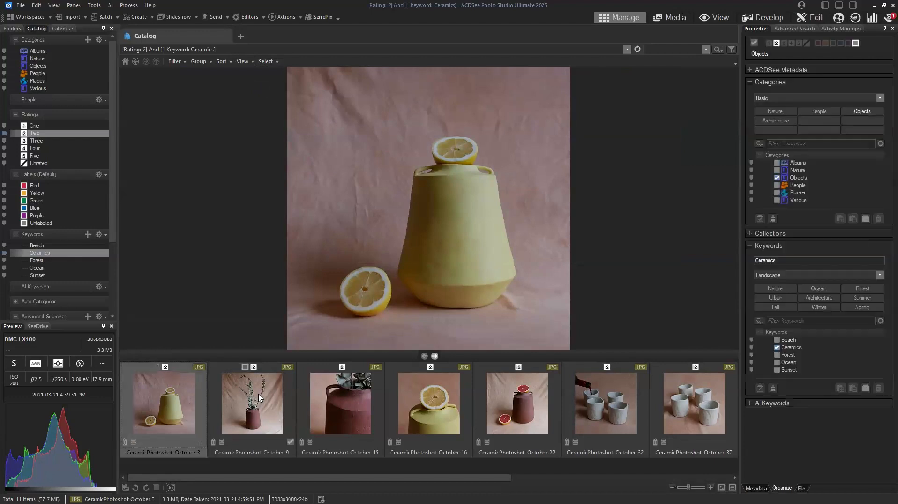
click(276, 425)
key(Right)
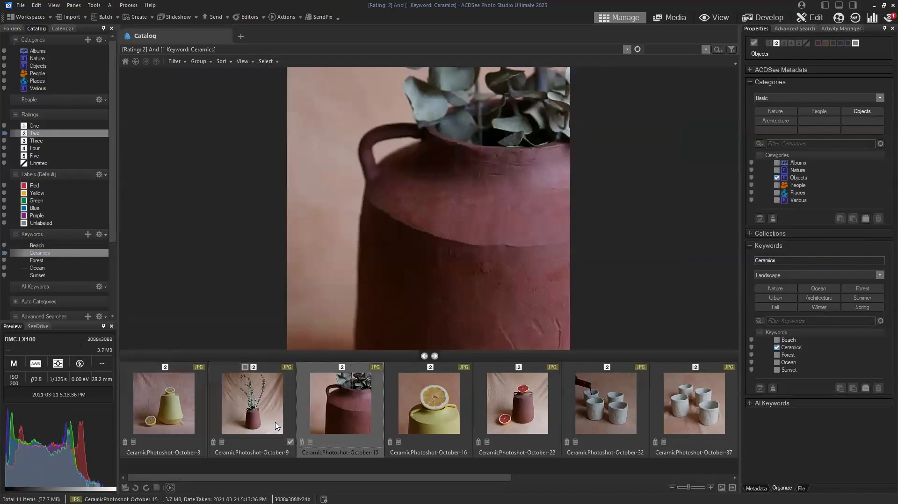
key(Right)
key(Right)
key(Right)
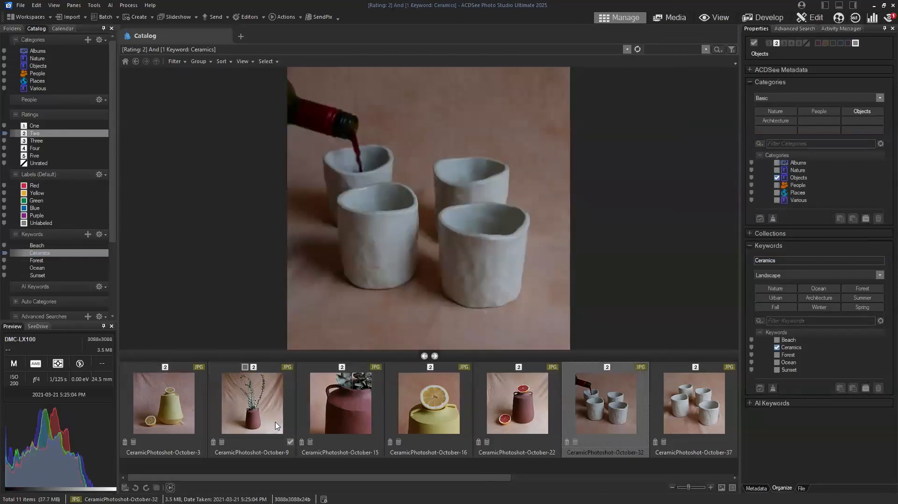
key(Right)
key(Right)
key(Right)
key(Right)
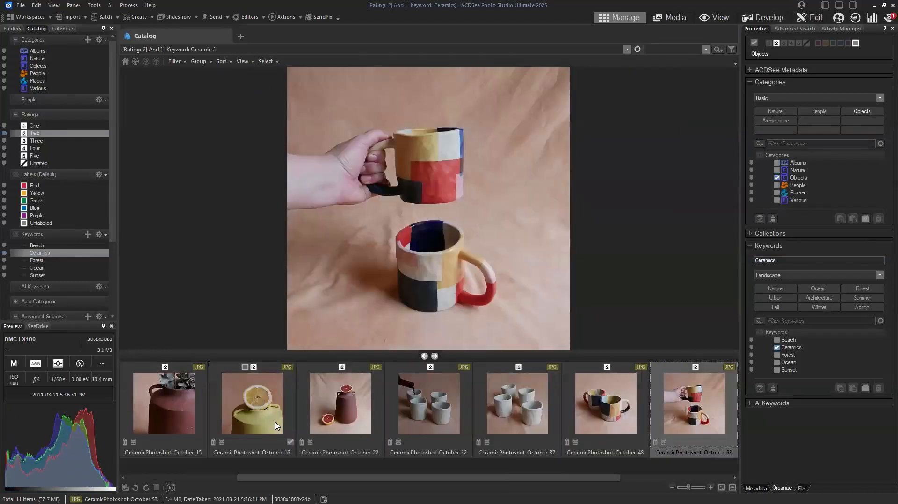
key(Right)
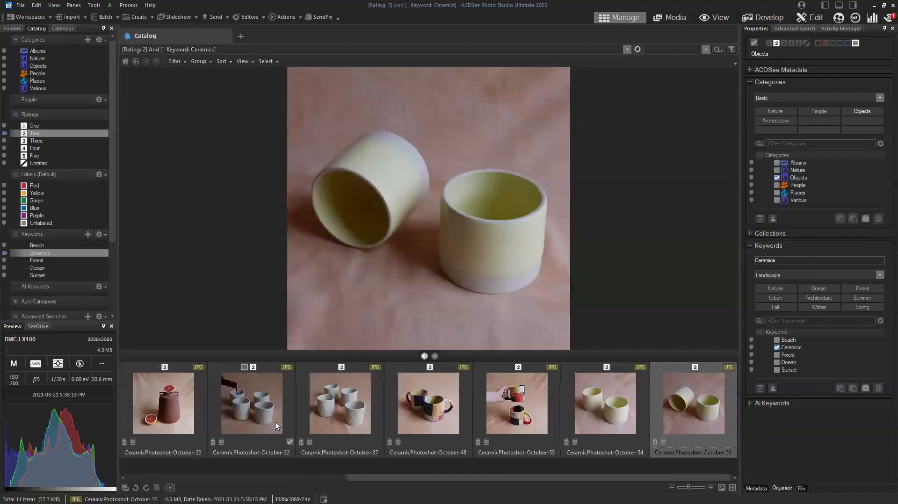
key(Left)
key(Left)
key(Left)
key(Left)
key(Left)
key(Left)
key(Left)
key(Left)
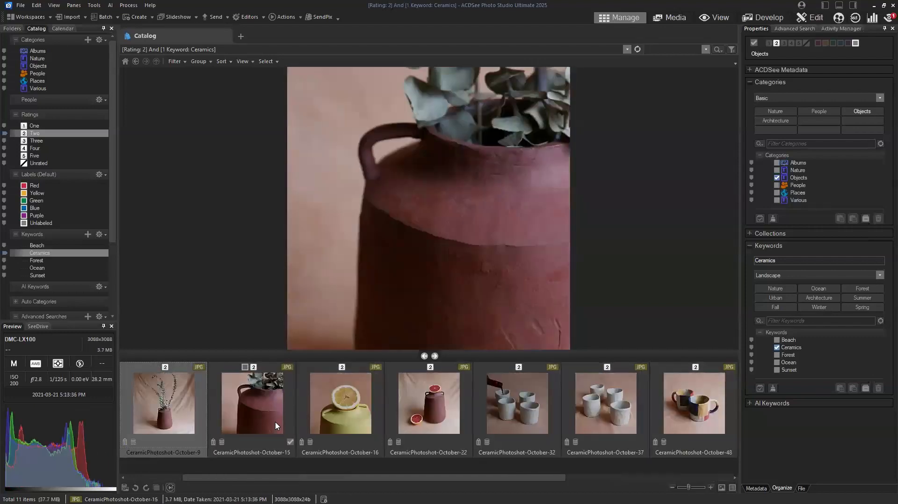
key(Left)
key(Left)
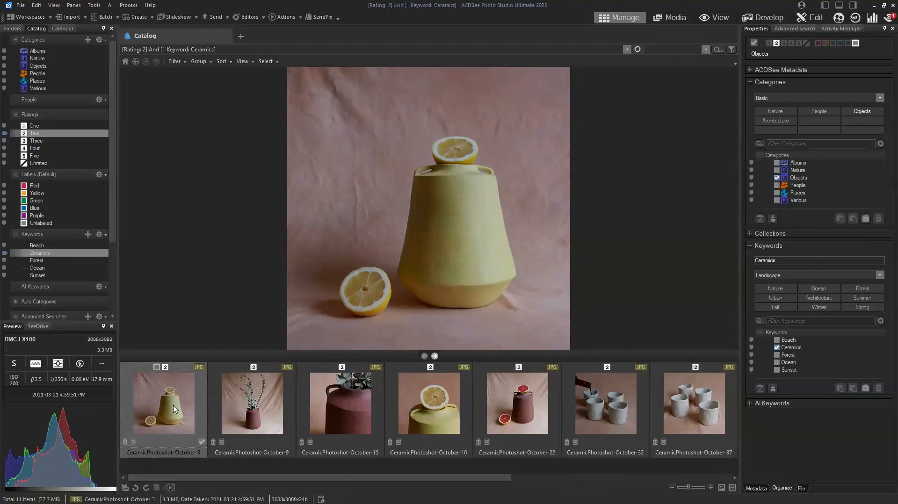
Rate the photos CeramicPhotoshot-October-3 and CeramicPhotoshot-October-15 as 3
key(ctrl+3)
key(Right)
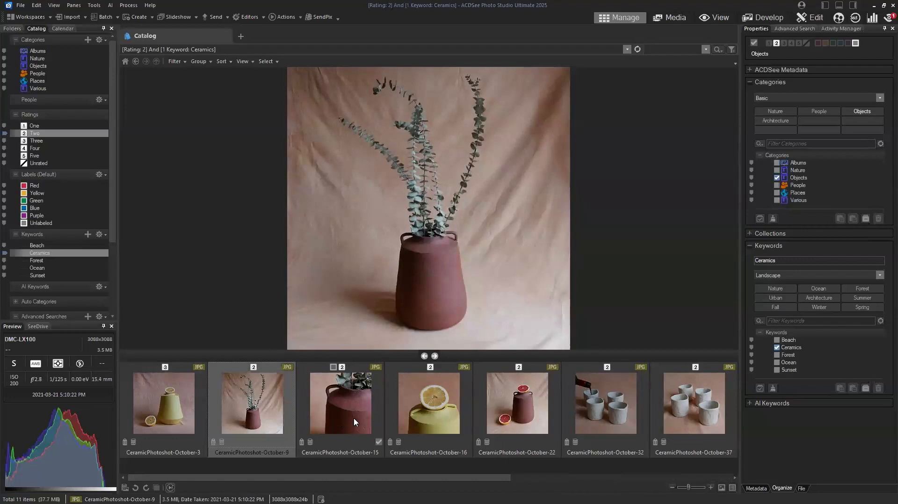
click(354, 418)
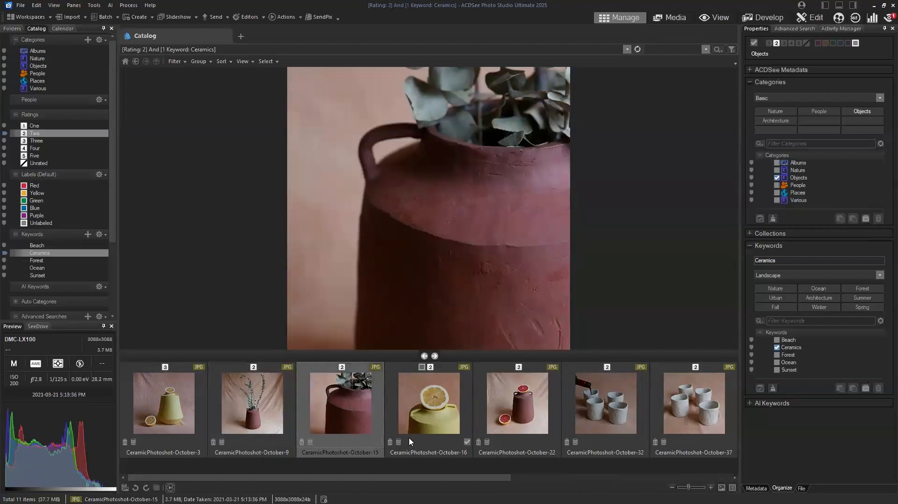
click(408, 438)
click(341, 405)
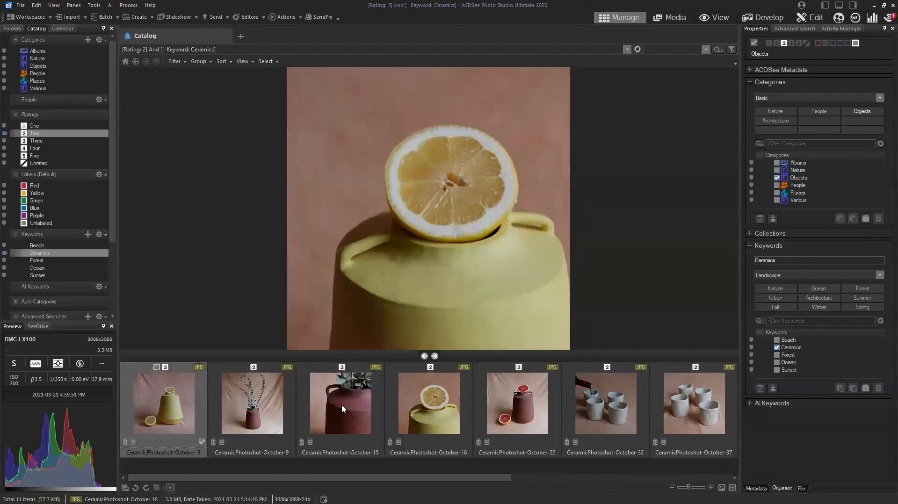
key(ctrl+3)
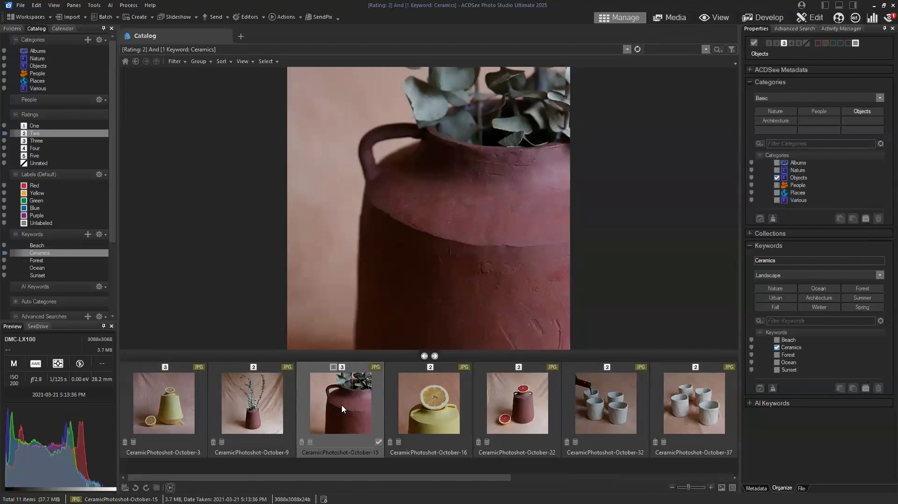
List the photos rated Three with the Ceramics keyword, preview CeramicPhotoshot-October-15 and select CeramicPhotoshot-October-3
click(35, 141)
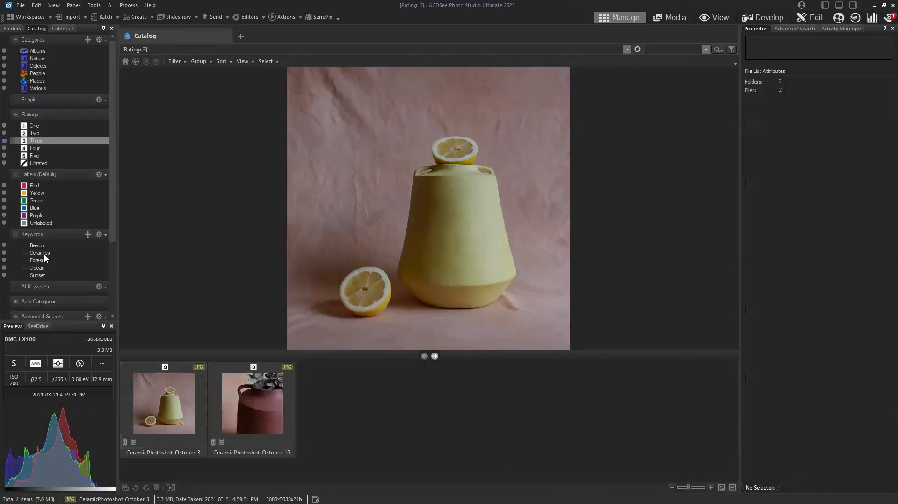
click(261, 419)
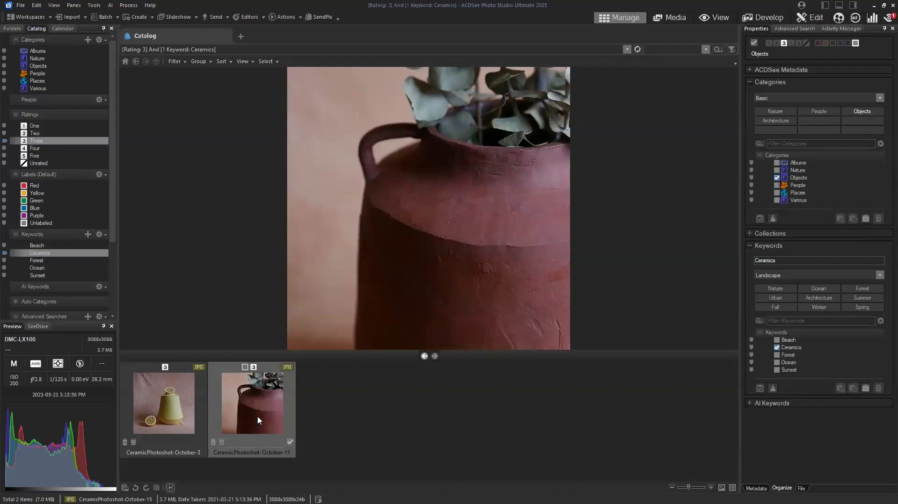
click(196, 421)
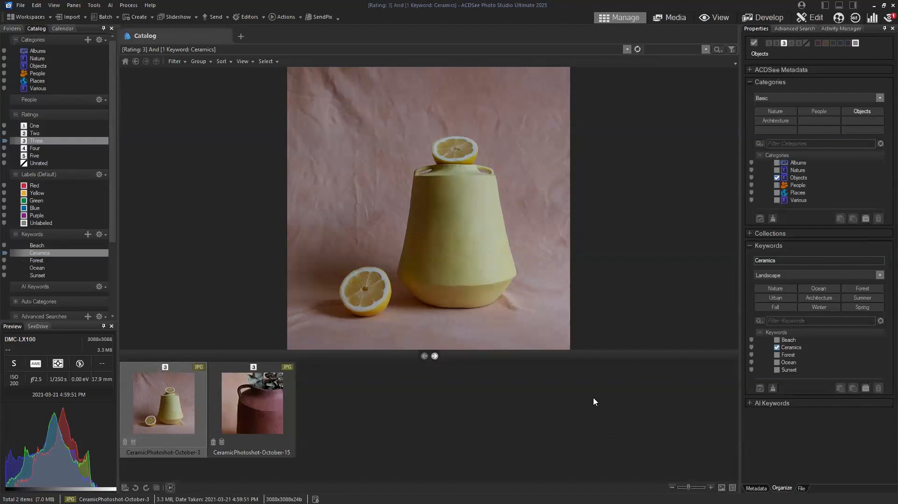
Open CeramicPhotoshot-October-3 in Develop mode, collapse the Effects group and expand the Masking tools
click(779, 19)
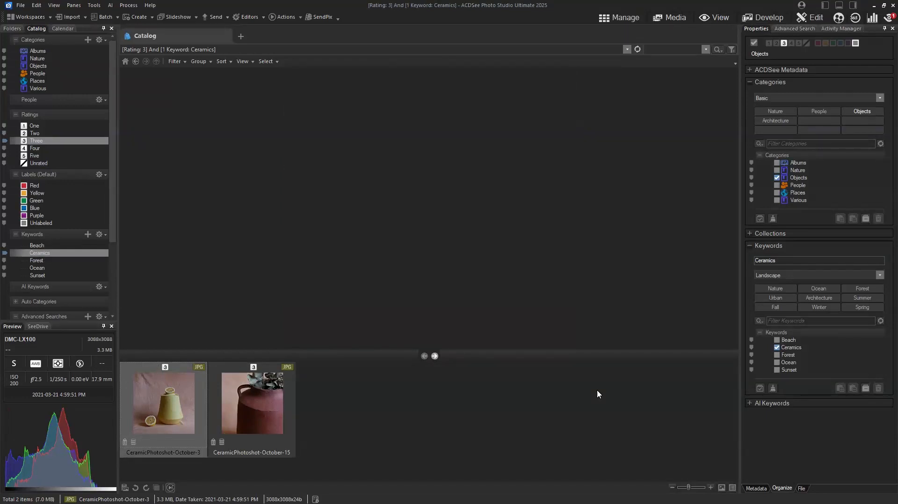
key(ctrl+shift+d)
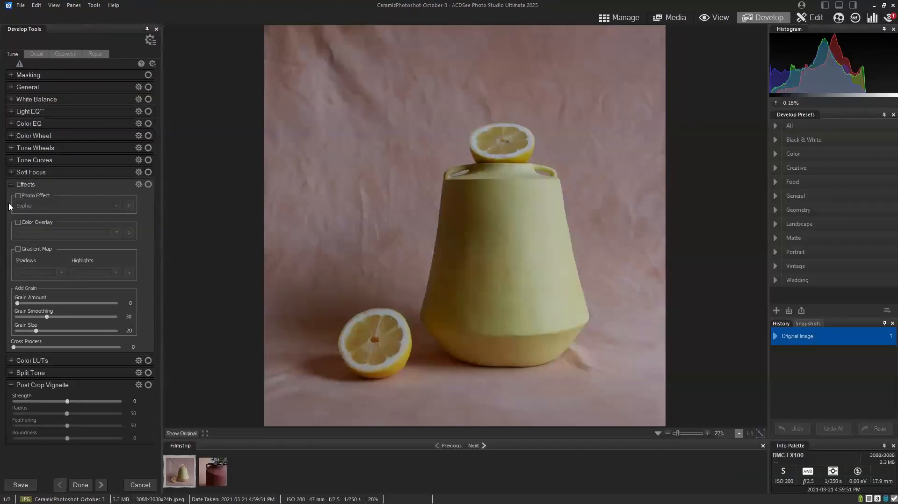
click(10, 184)
click(11, 75)
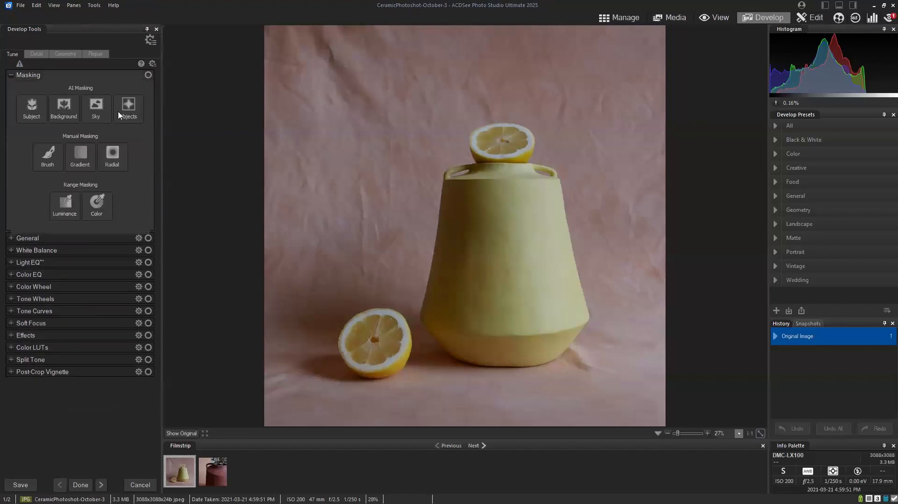
Create an AI Objects mask covering the lemon half on the table and the yellow vase with its lemon
click(133, 118)
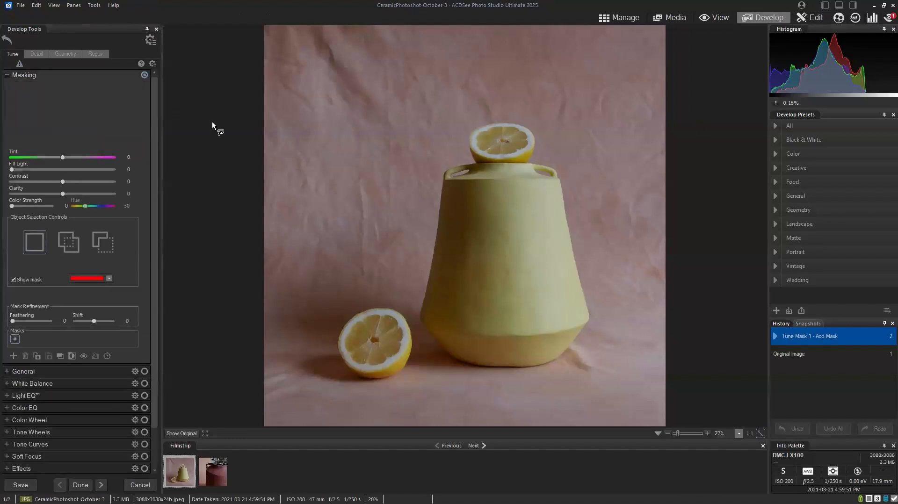
mouse_move(374, 298)
mouse_down()
mouse_move(324, 329)
mouse_move(329, 369)
mouse_up()
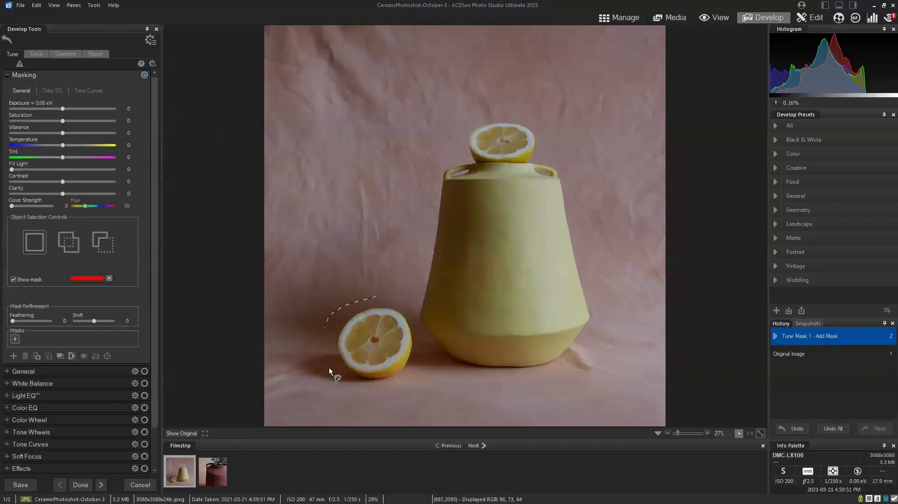
drag(372, 293, 371, 295)
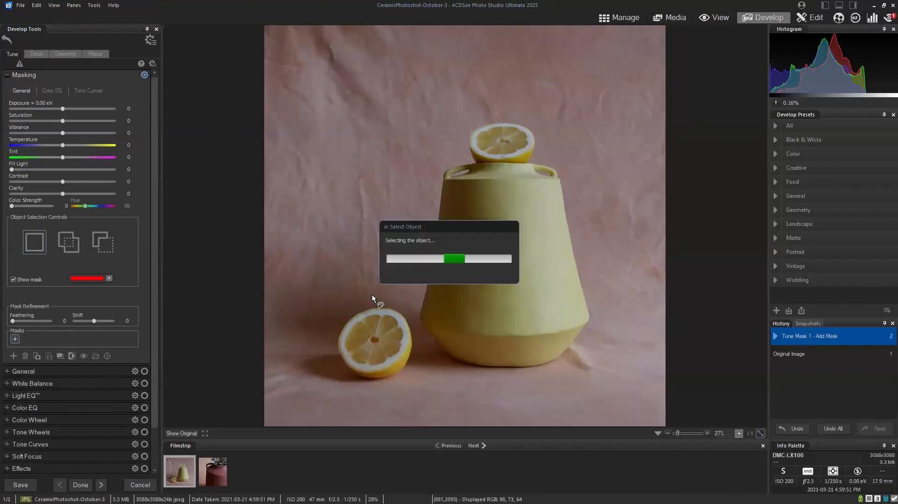
mouse_move(475, 113)
mouse_down()
mouse_move(431, 152)
mouse_move(413, 309)
mouse_up()
mouse_move(449, 374)
mouse_down()
mouse_move(563, 372)
mouse_move(600, 329)
mouse_move(602, 257)
mouse_move(571, 177)
mouse_move(534, 120)
mouse_move(462, 113)
mouse_up()
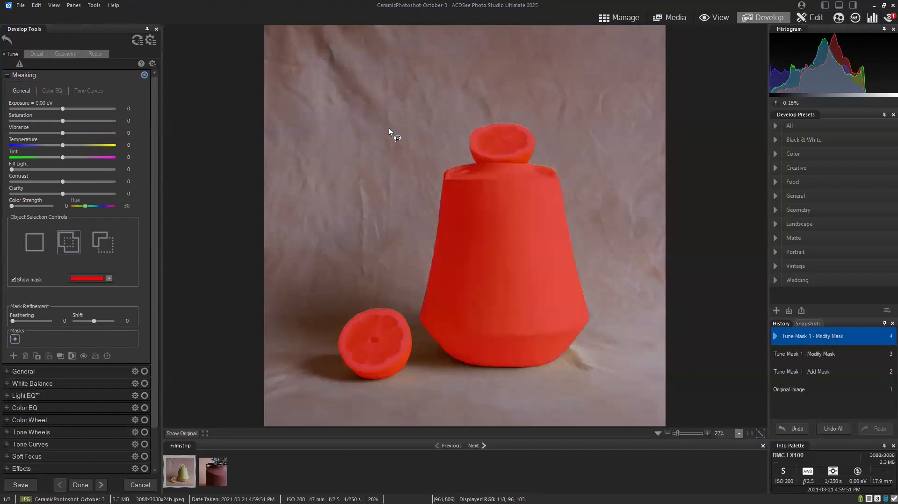
Subtract the openings inside both vase handles from the object mask
click(104, 243)
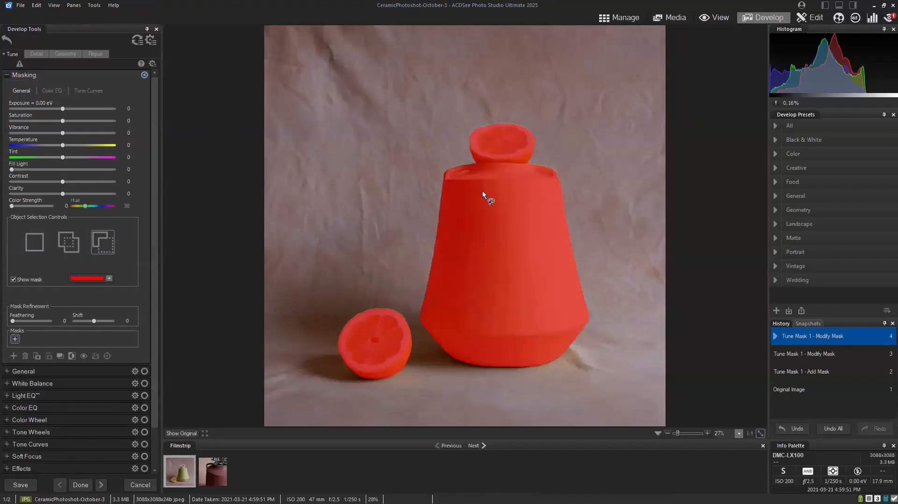
mouse_move(466, 166)
mouse_down()
mouse_move(450, 181)
mouse_move(465, 165)
mouse_up()
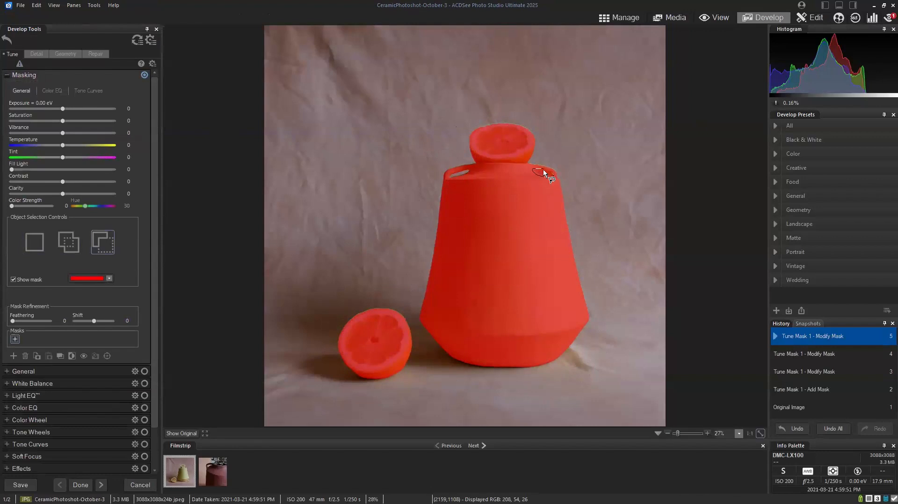
drag(538, 172, 536, 174)
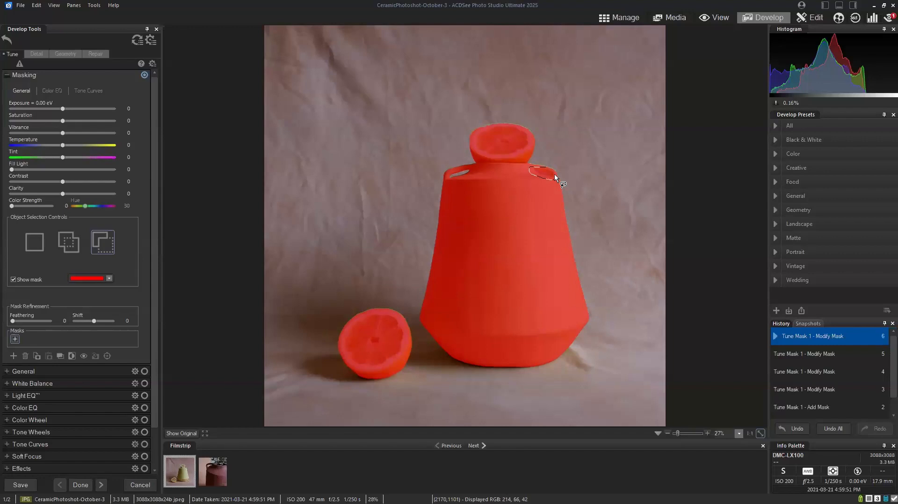
drag(543, 166, 543, 166)
Hide the mask overlay, set the masked objects' Saturation to 25, Contrast to 9 and Clarity to 34, and compare with the original
click(14, 280)
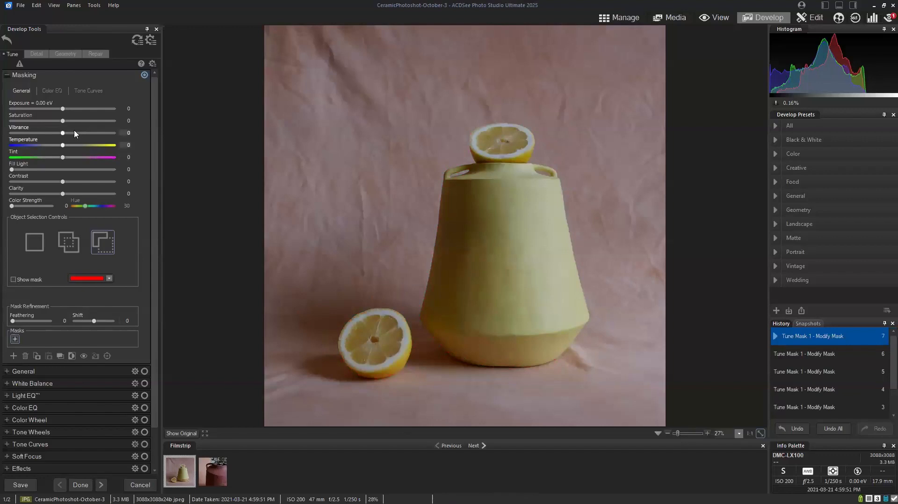
drag(65, 121, 76, 124)
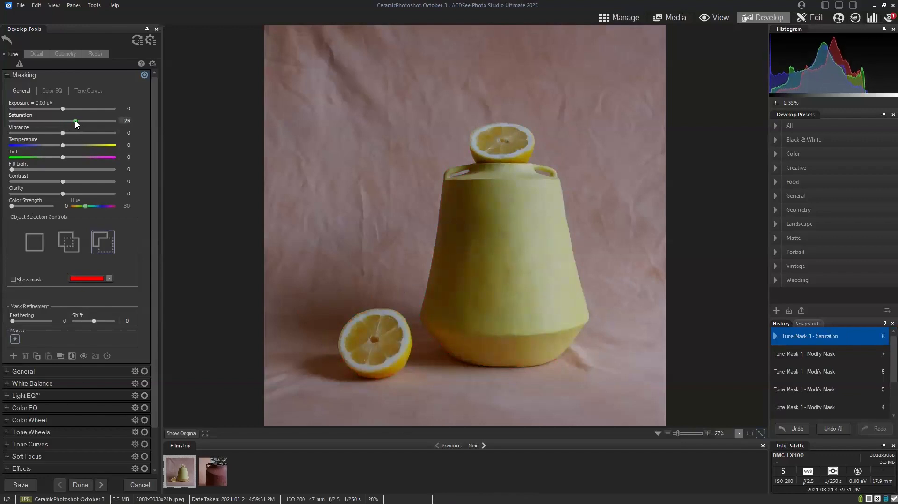
drag(63, 181, 81, 196)
click(189, 433)
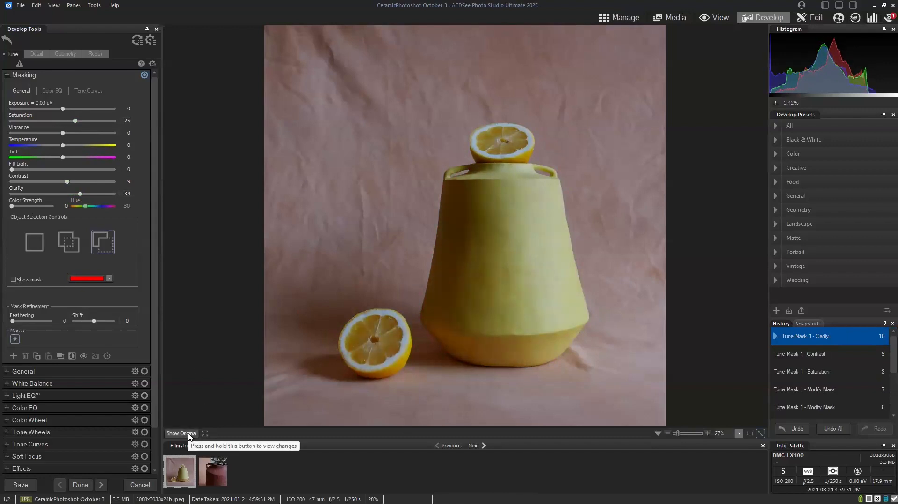
click(189, 434)
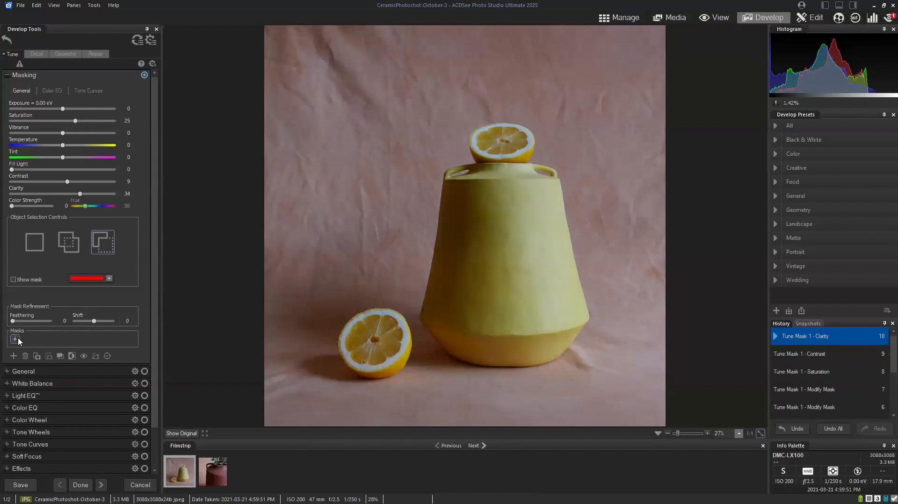
Duplicate the object mask, invert the copy to cover the background, and hide its overlay
mouse_move(15, 339)
click(60, 356)
mouse_move(31, 345)
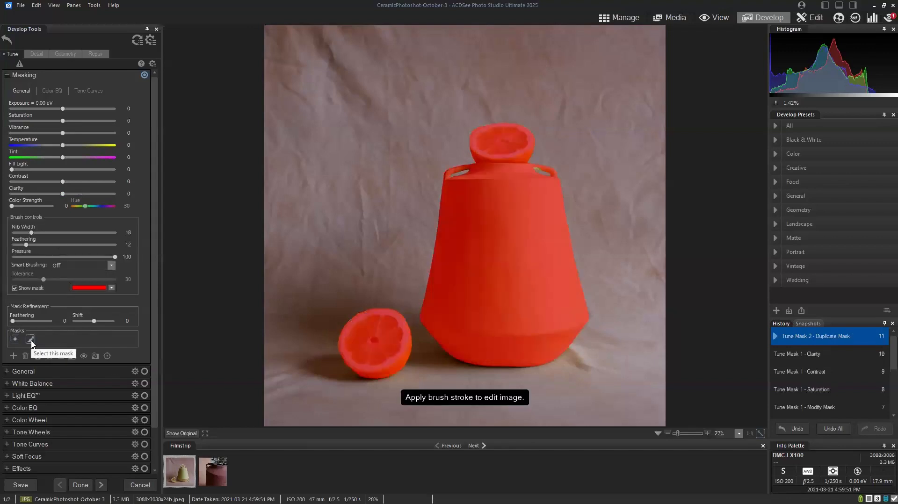
click(72, 357)
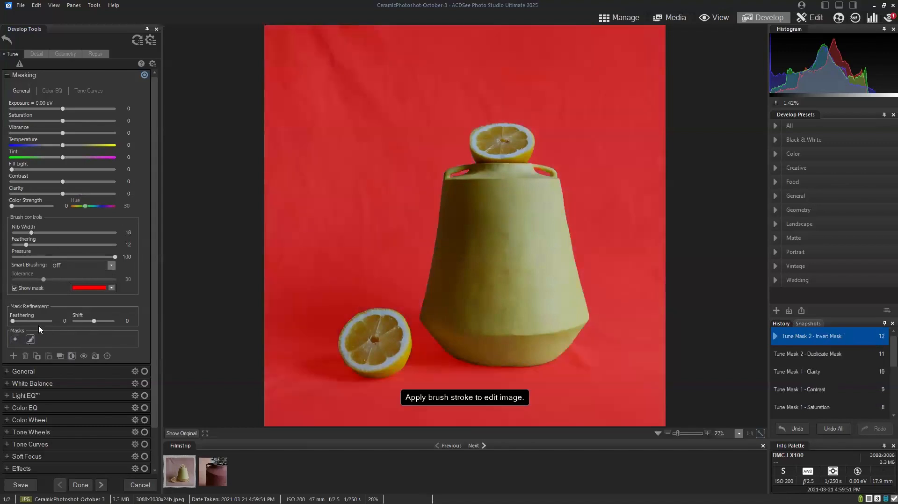
click(15, 288)
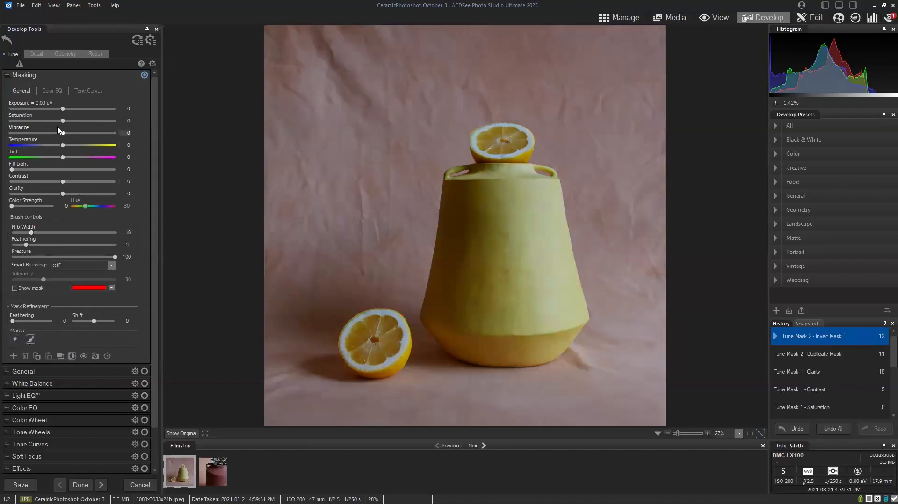
Set the background mask's Saturation to 75 and Clarity to -56, and compare the photo with the original
mouse_move(63, 121)
mouse_down()
mouse_move(109, 128)
mouse_move(99, 127)
mouse_up()
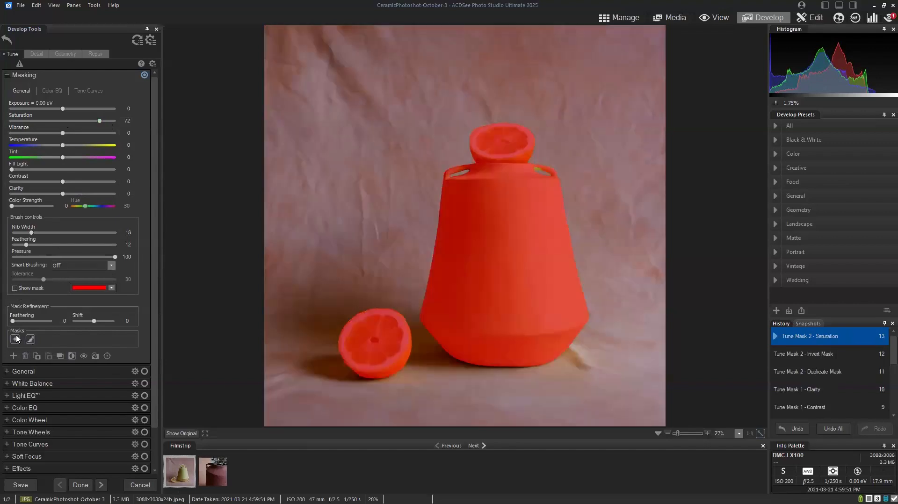
drag(100, 122, 101, 122)
drag(63, 195, 35, 197)
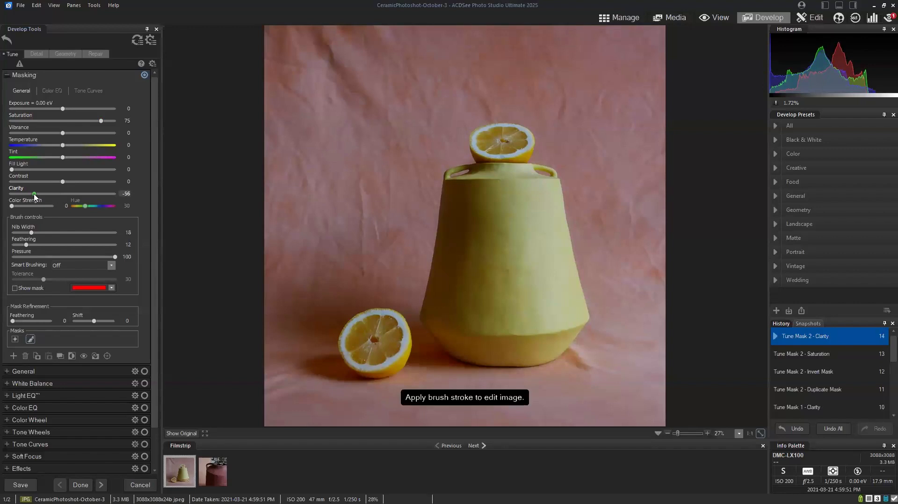
click(191, 435)
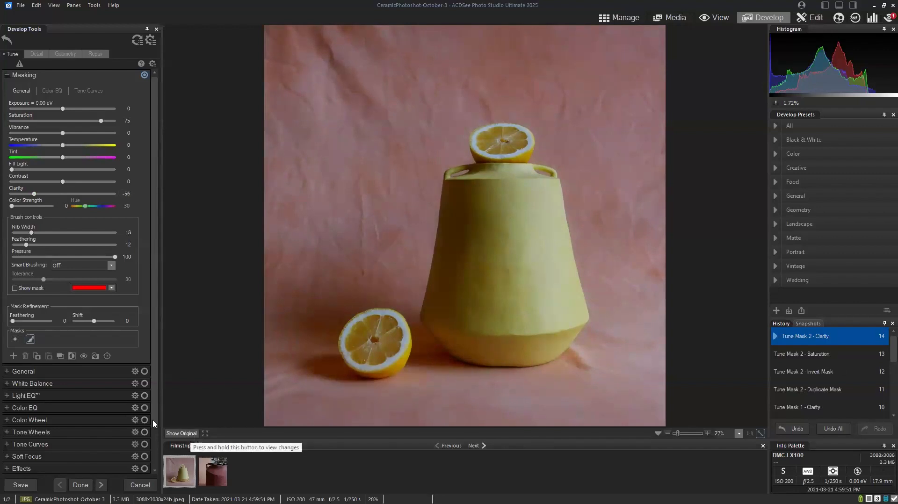
Add a Post-Crop Vignette with Strength -37, compare with the original, and finish developing the yellow vase photo
scroll(15, 462, down, 2)
click(16, 463)
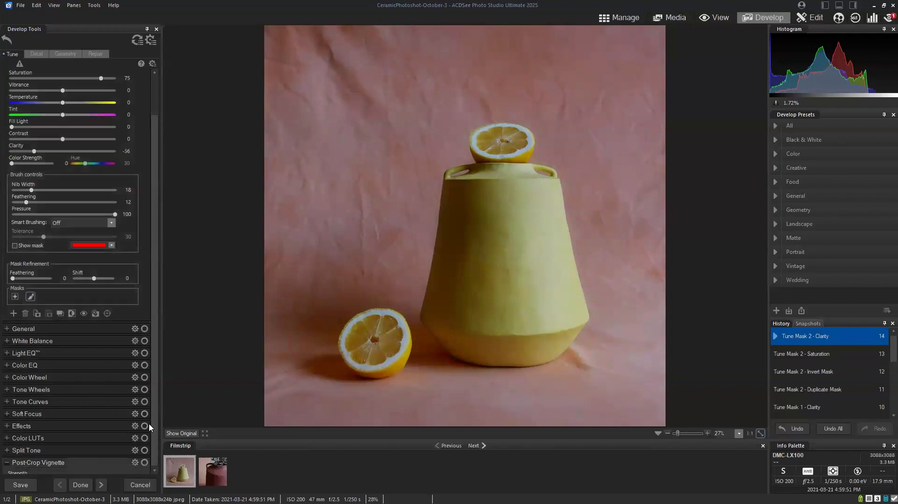
scroll(154, 415, down, 3)
drag(63, 417, 44, 420)
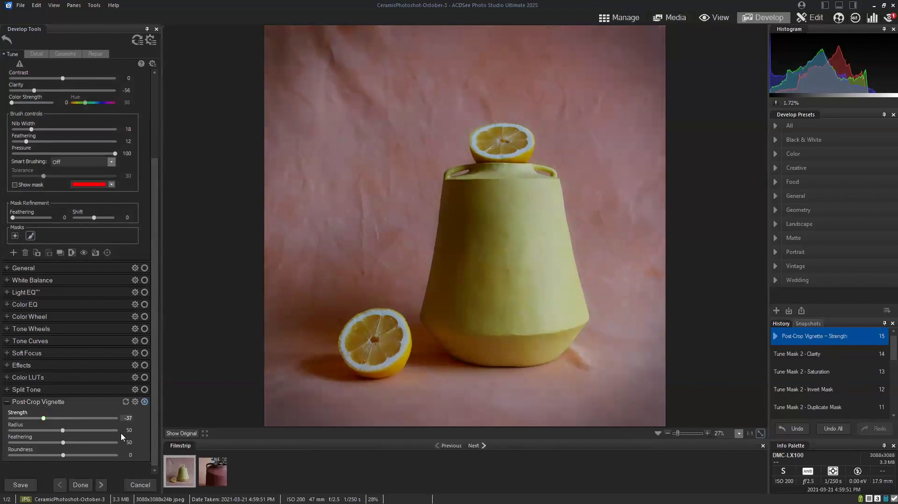
click(182, 433)
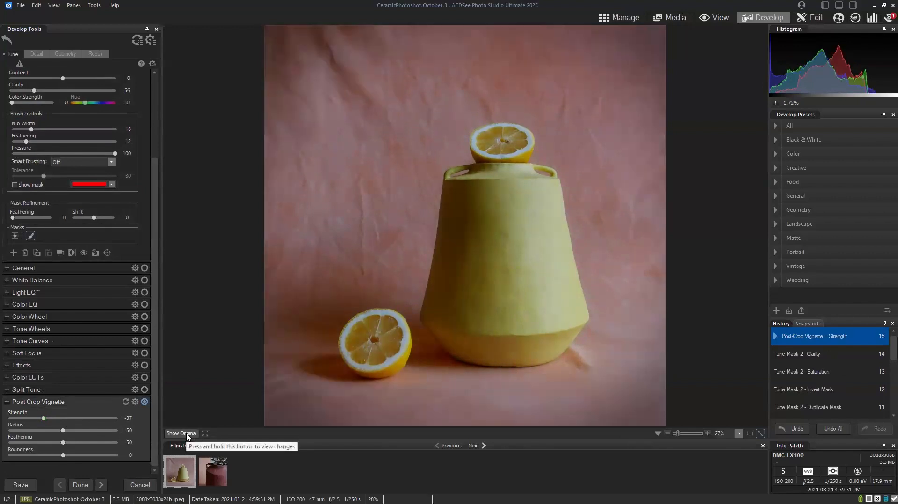
click(83, 486)
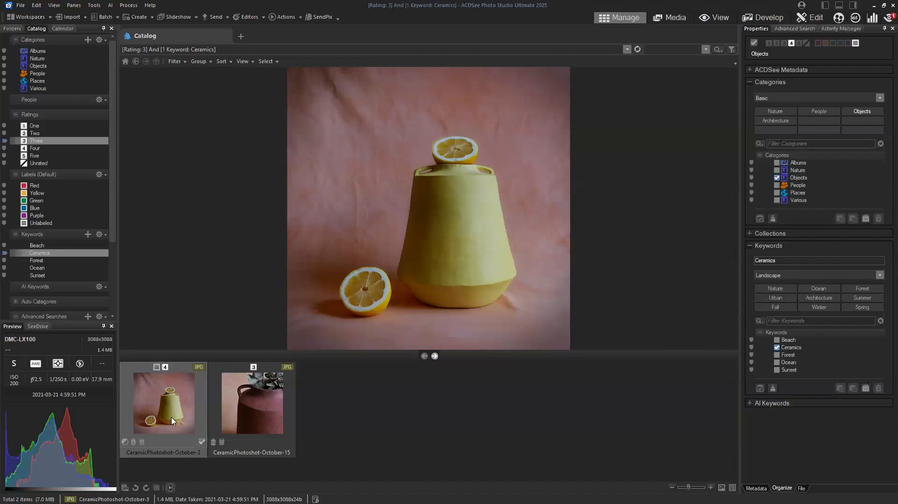
Open CeramicPhotoshot-October-15 in Develop mode and compare its masked edits with the original
click(240, 409)
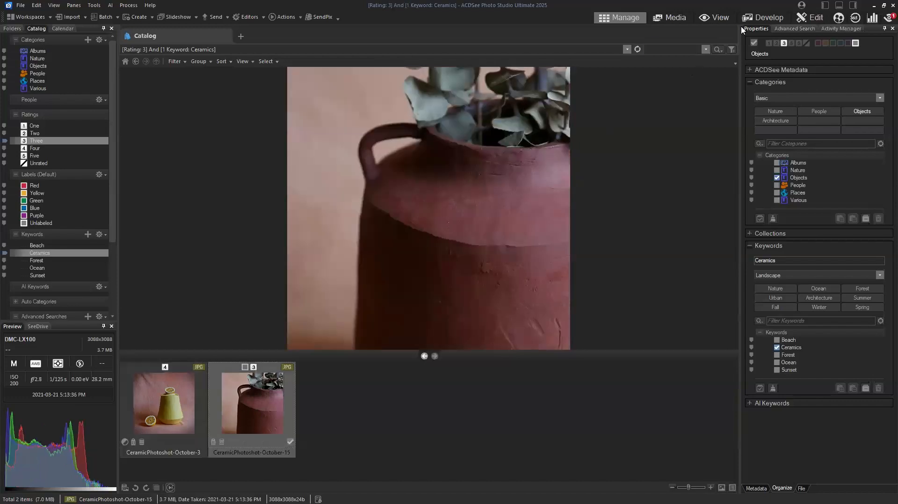
click(762, 17)
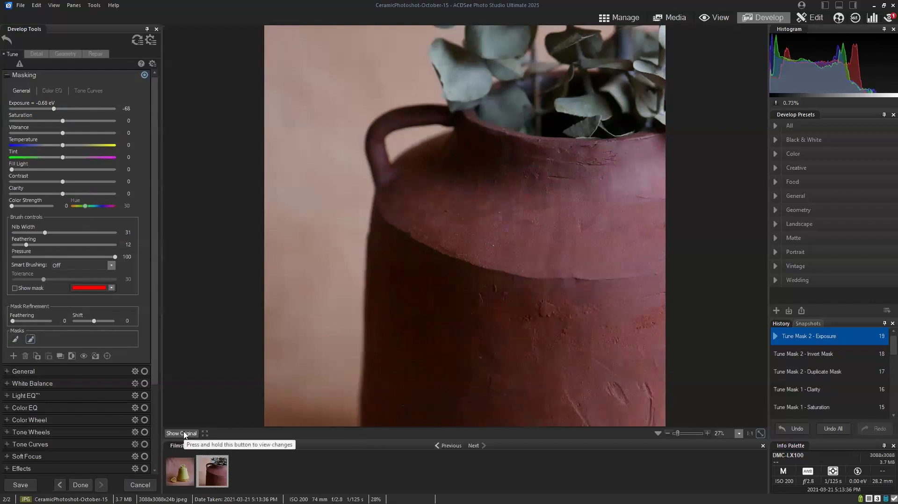
click(184, 434)
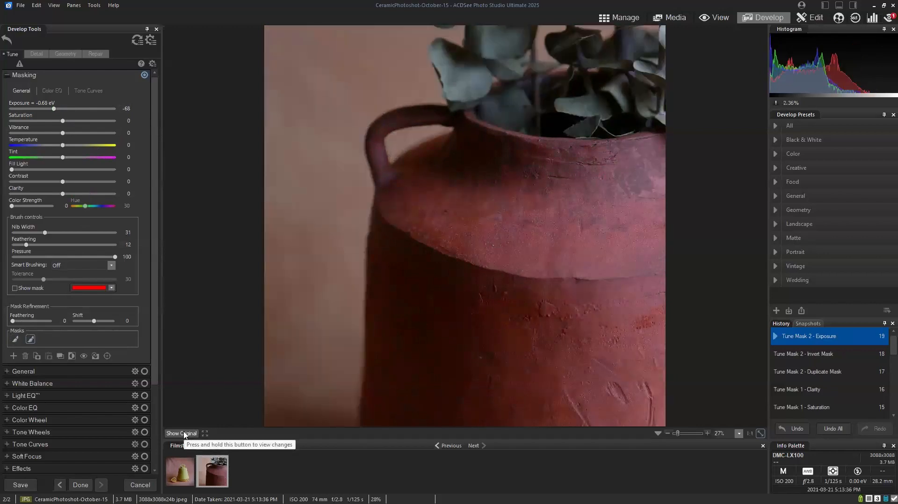
click(184, 434)
click(185, 434)
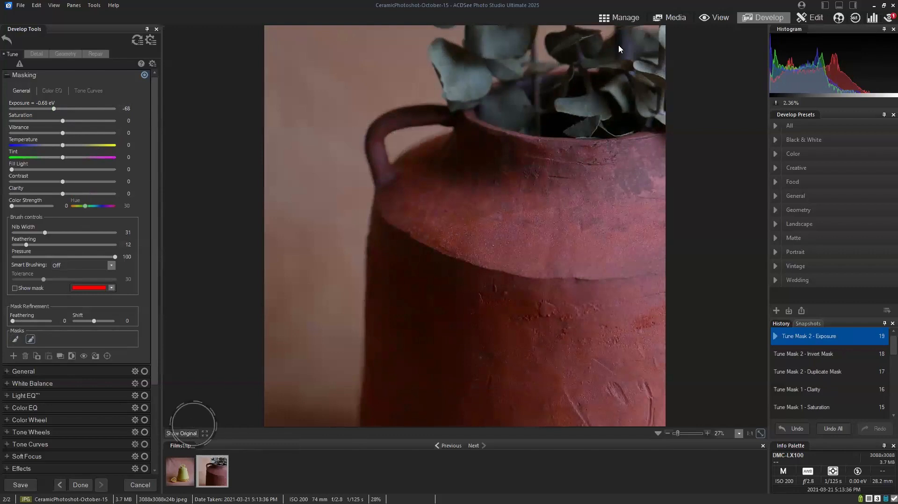
Return to Manage mode and filter the catalog to photos rated two with the keyword Forest
click(625, 21)
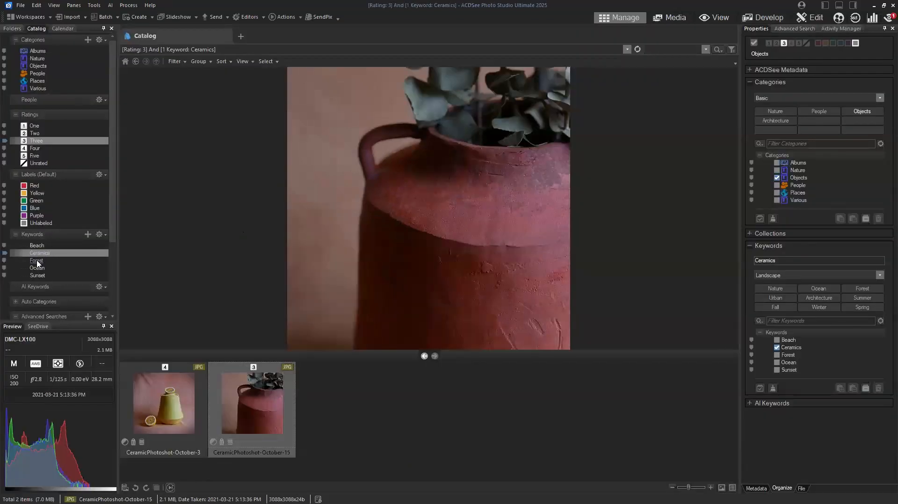
click(39, 141)
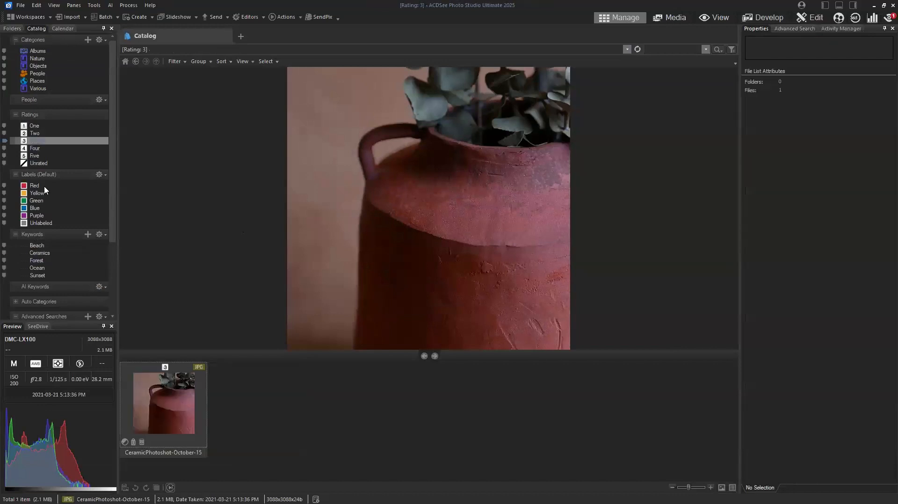
click(34, 133)
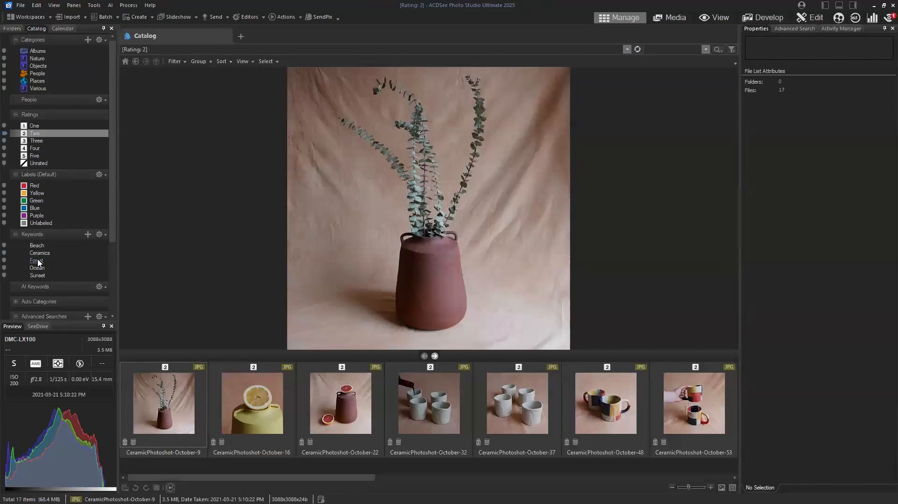
click(38, 261)
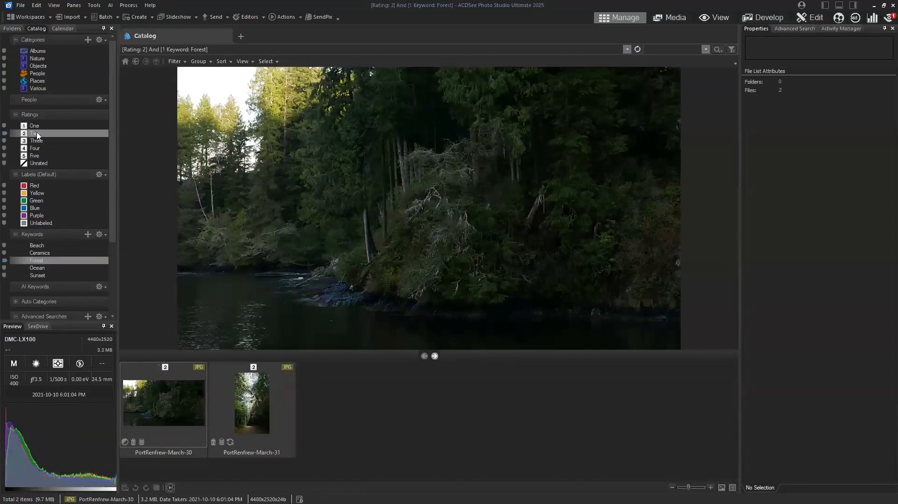
Rate PortRenfrew-March-30 as 3 and open it in Develop mode
click(176, 402)
key(ctrl+3)
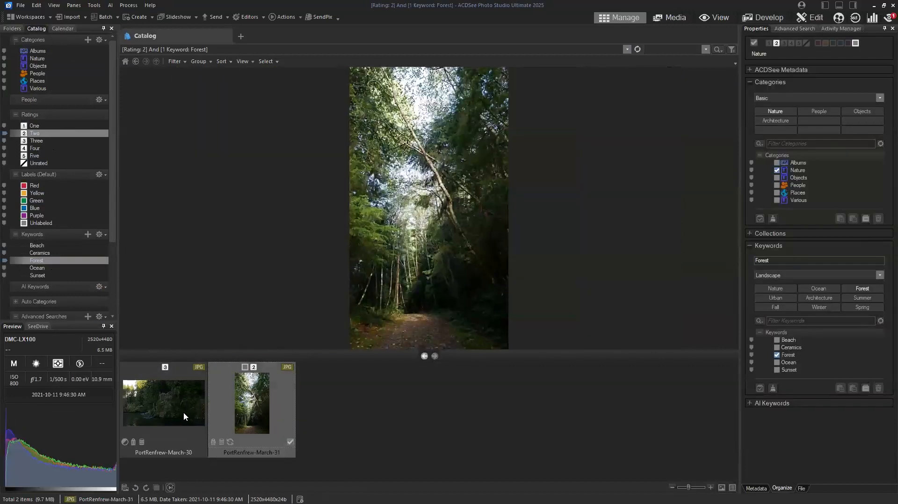
click(183, 413)
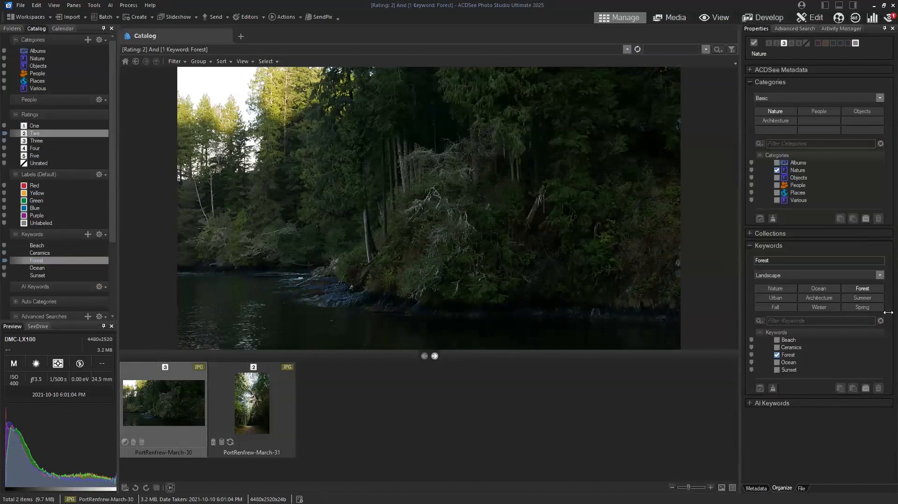
click(761, 17)
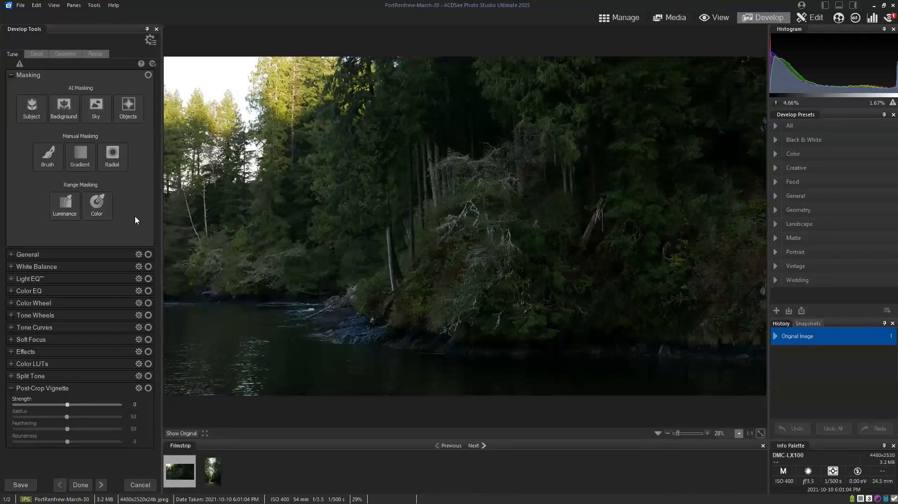
Create a radial mask and shape it into an upright ellipse around the pale-branched trees on the river bank
click(117, 159)
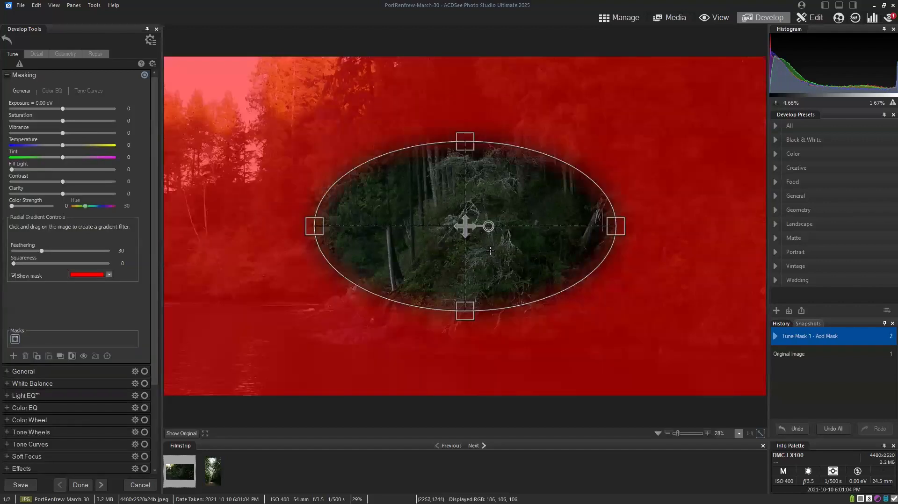
drag(490, 250, 520, 290)
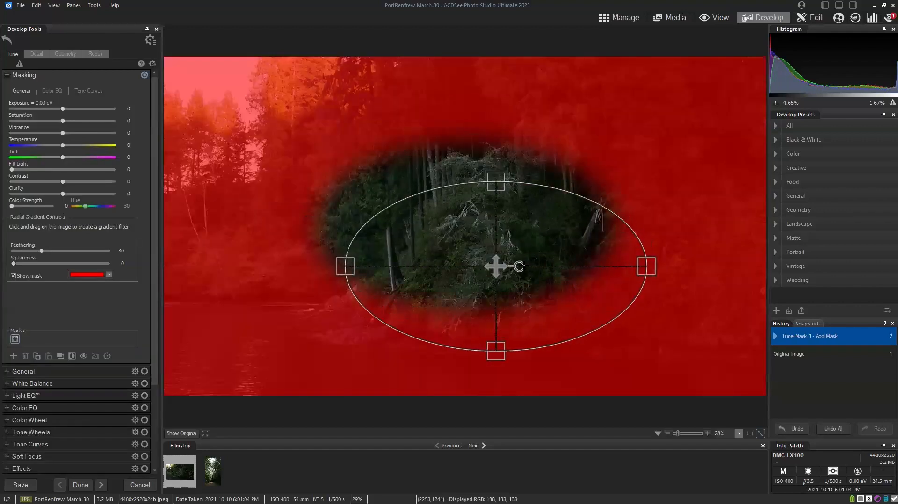
drag(645, 265, 600, 271)
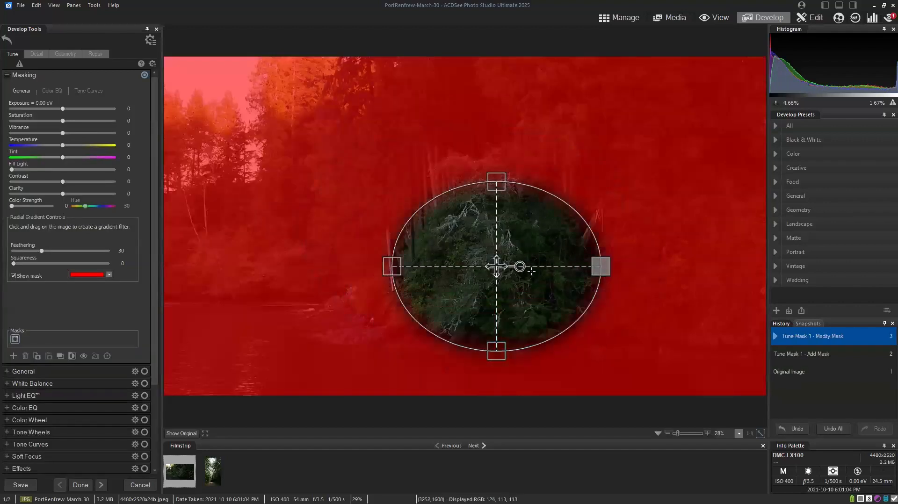
drag(496, 266, 503, 277)
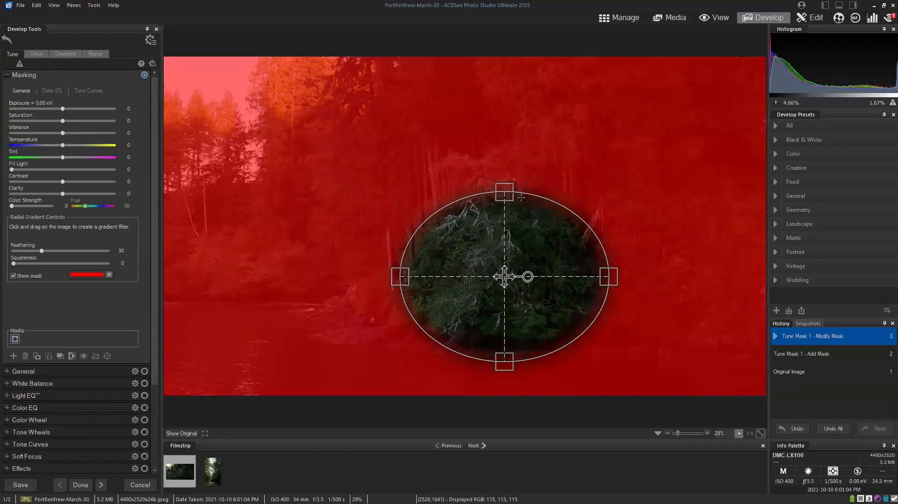
drag(504, 193, 503, 143)
drag(504, 277, 490, 229)
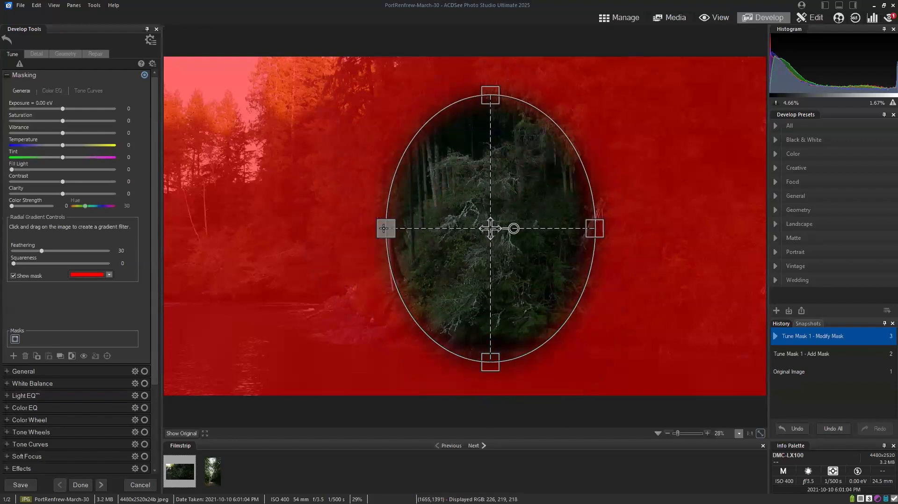
drag(387, 230, 377, 229)
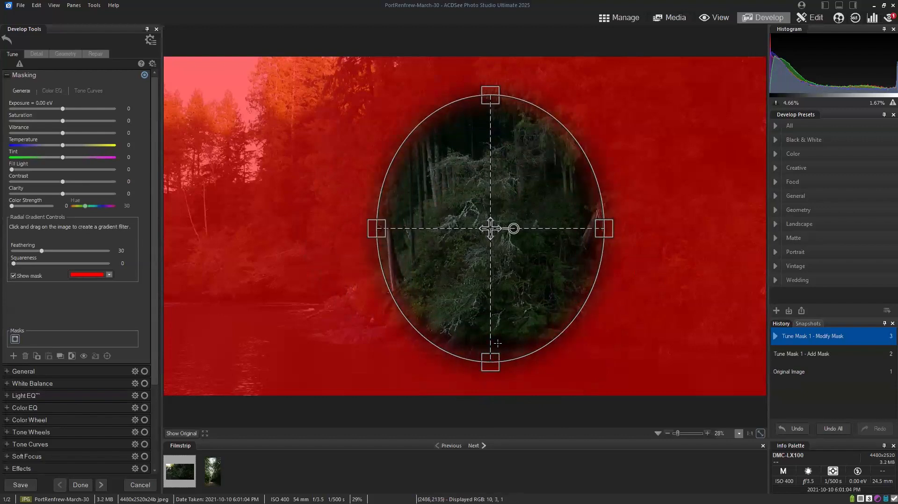
Invert the radial mask to cover the trees inside, set its Feathering to 95, and widen it to a near circle
click(71, 355)
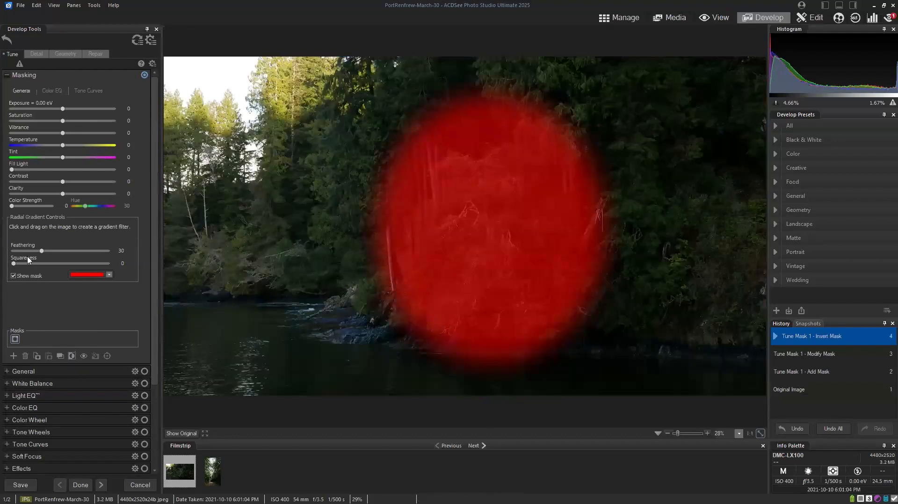
drag(44, 251, 102, 251)
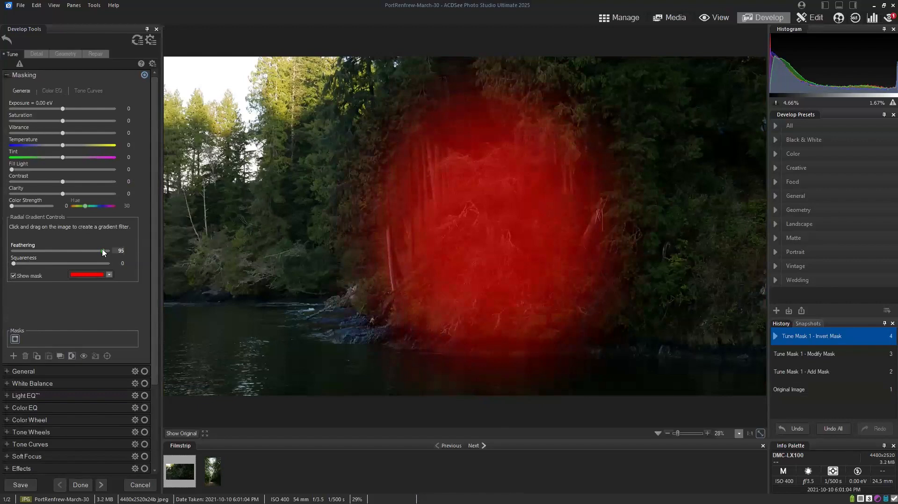
drag(372, 228, 349, 228)
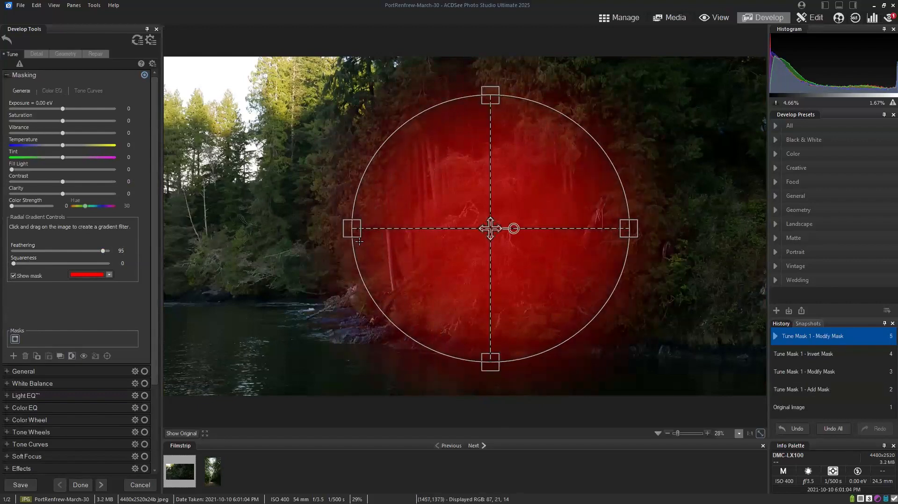
Hide the mask overlay and set the radial mask's Exposure to +1.19 eV and Saturation to 26
click(14, 276)
drag(63, 108, 78, 112)
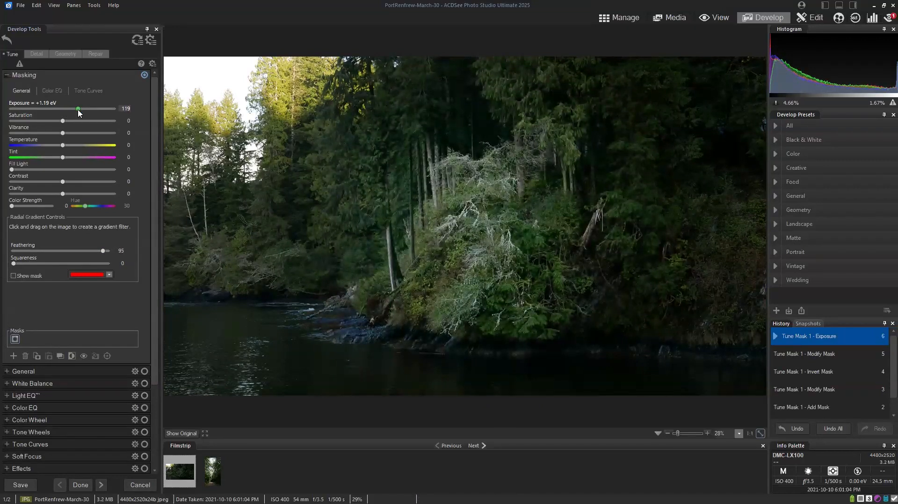
drag(63, 121, 77, 125)
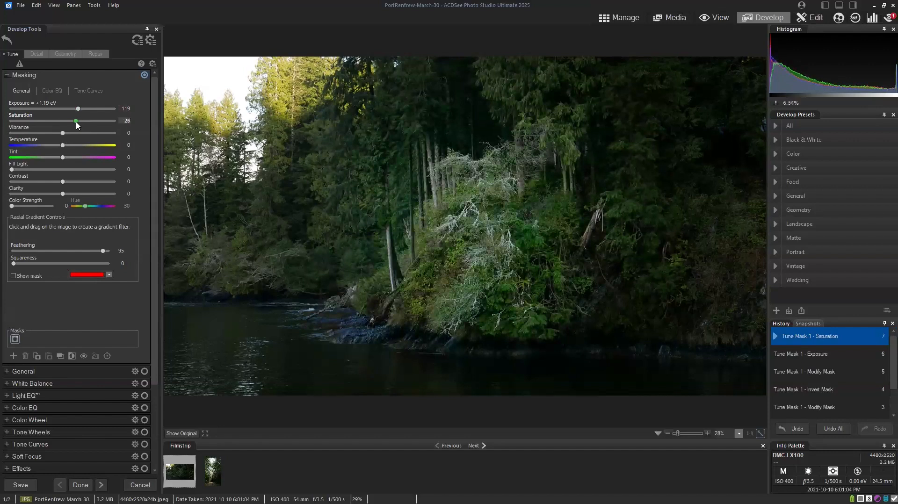
Add a brush mask painted over the river water with its overlay shown, and set the mask refinement Feathering to 100
click(14, 356)
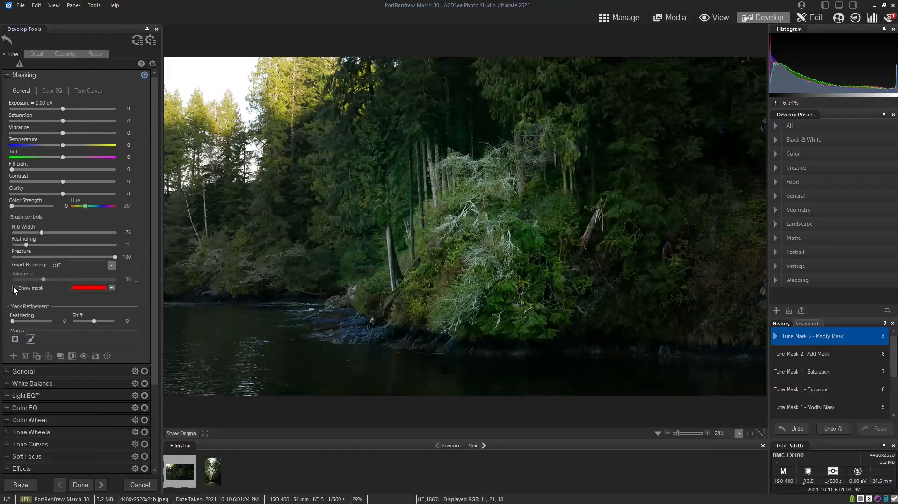
click(14, 288)
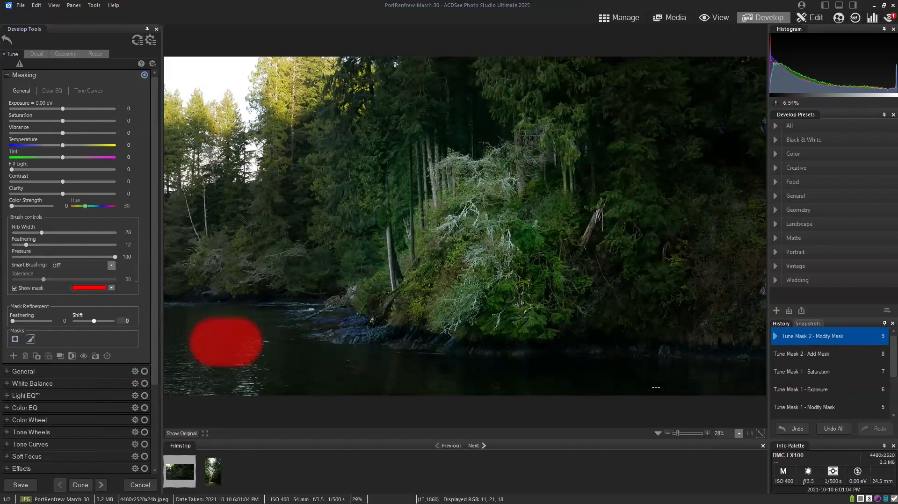
drag(13, 321, 56, 321)
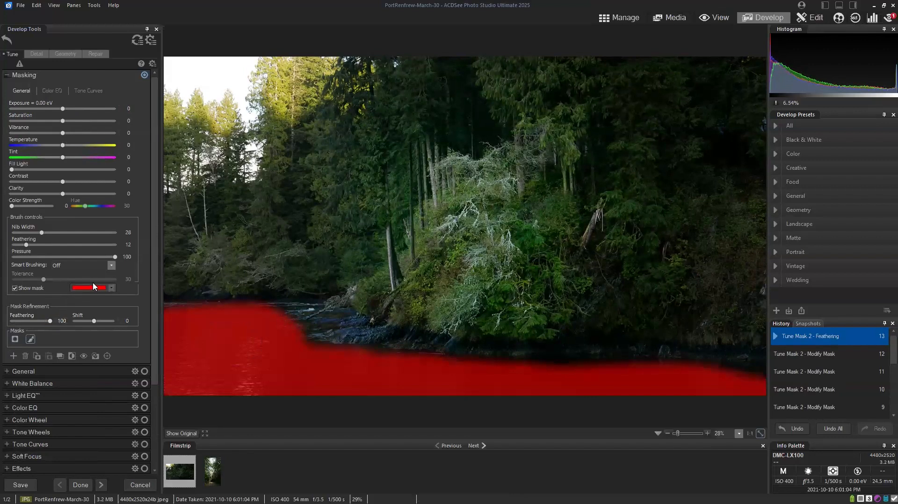
Hide the mask overlay and set the water mask's Exposure to +0.64 eV, Saturation to 30 and Temperature to -62
click(15, 288)
drag(64, 111, 80, 125)
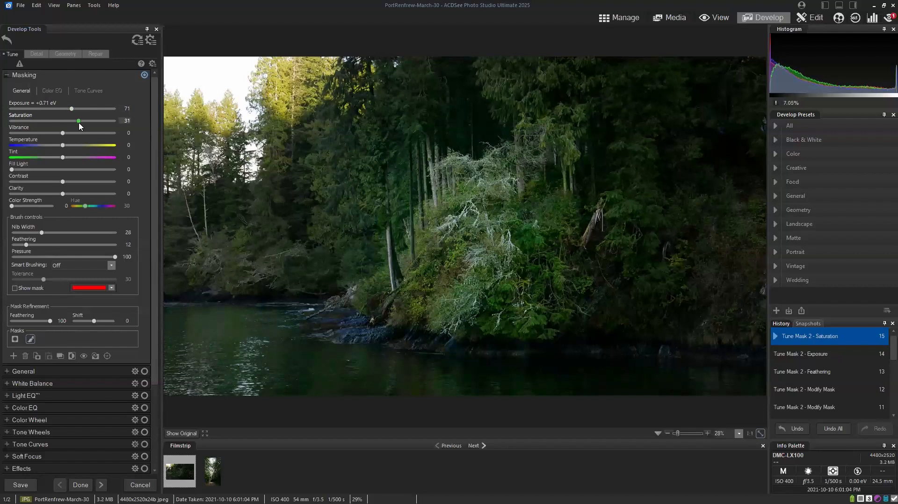
drag(62, 145, 32, 150)
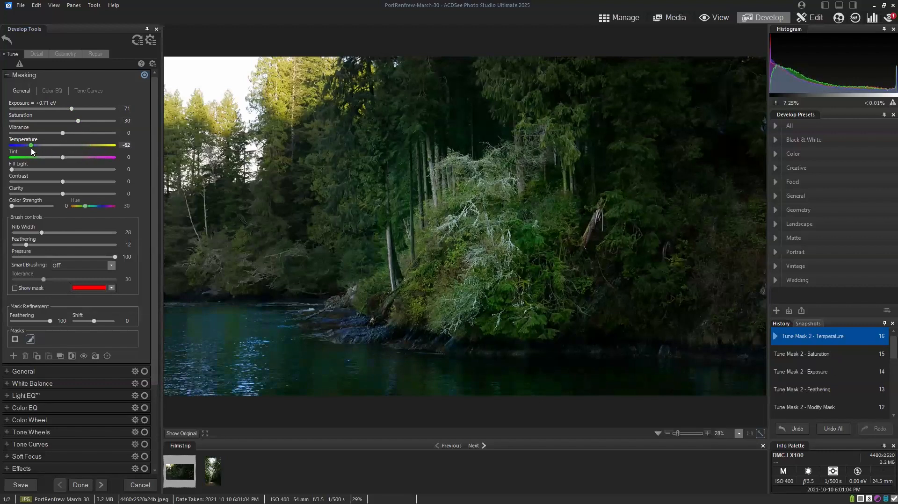
drag(72, 108, 71, 109)
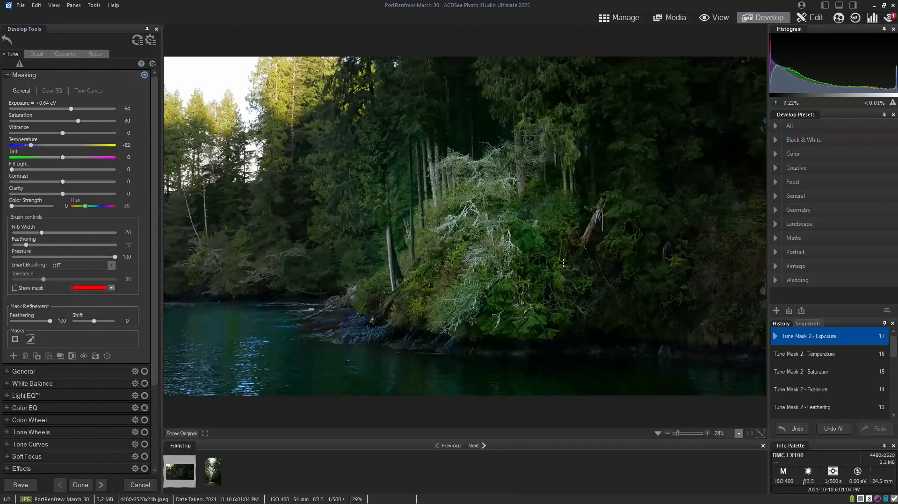
Add a luminance range mask with its overlay shown and restrict its range to the bright highlights, with both upper limits at 255
click(14, 357)
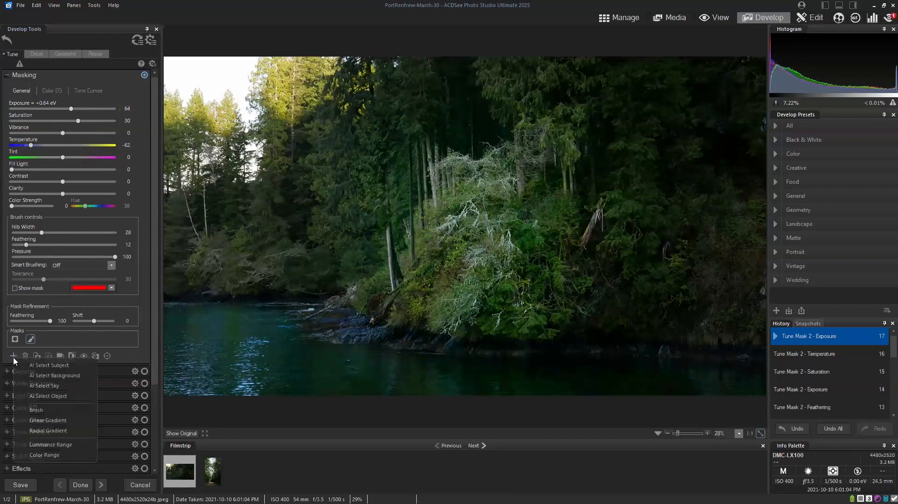
click(63, 444)
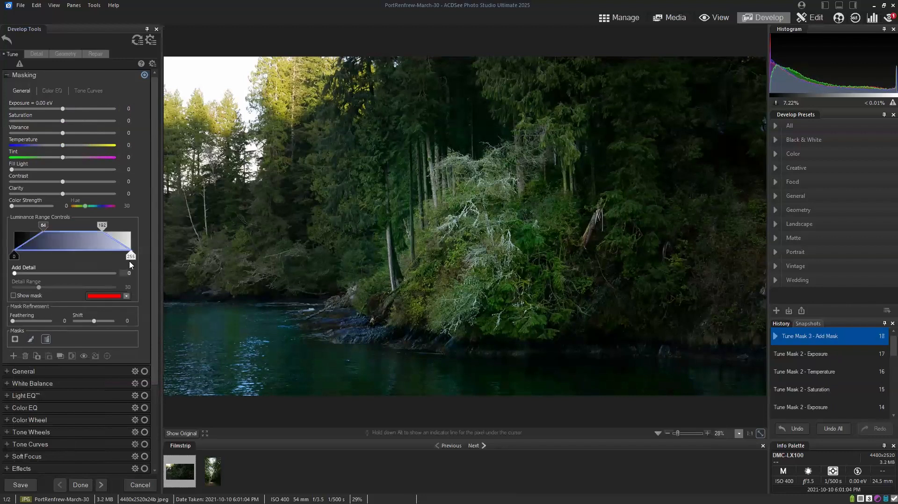
click(14, 296)
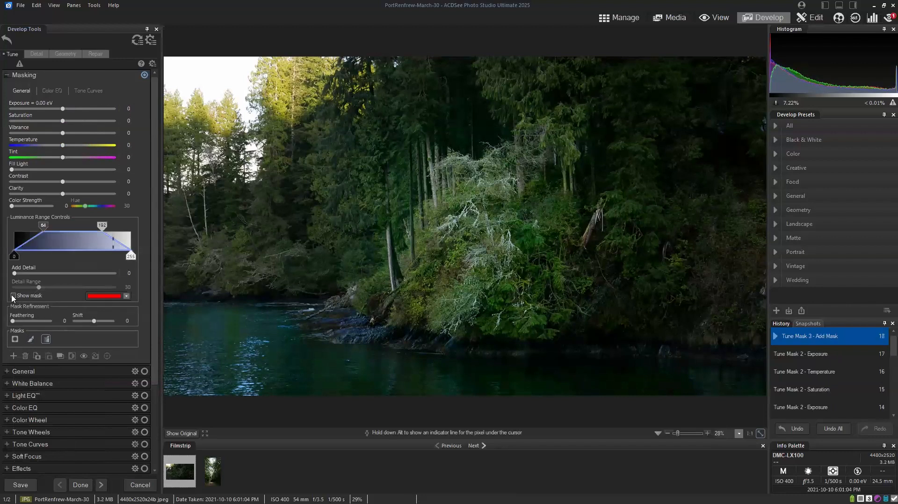
drag(39, 230, 119, 227)
drag(53, 257, 65, 258)
drag(83, 226, 130, 228)
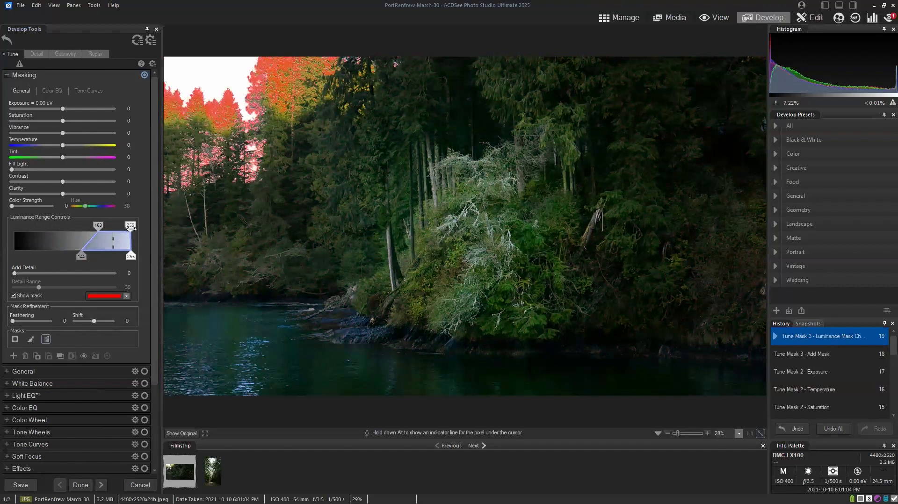
Hide the mask overlay and set the luminance mask's Exposure to -0.82 eV and Temperature to 16
click(13, 295)
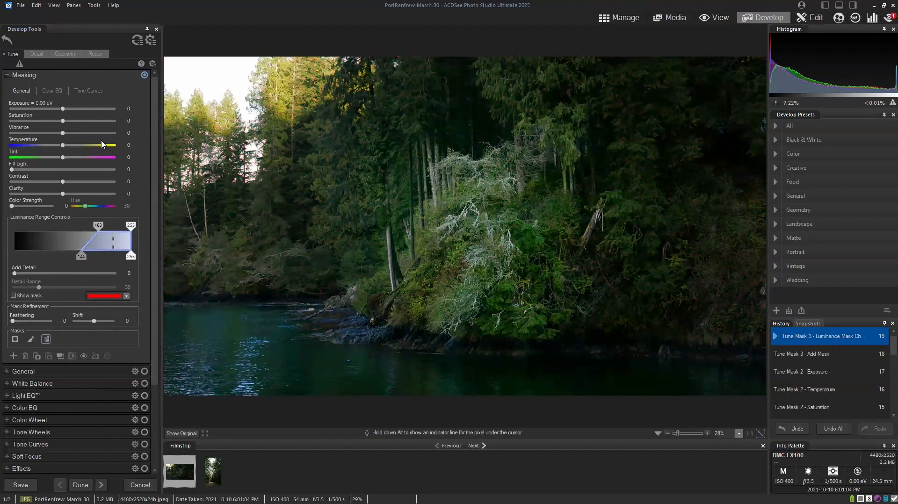
mouse_move(61, 109)
mouse_down()
mouse_move(45, 109)
mouse_move(54, 110)
mouse_up()
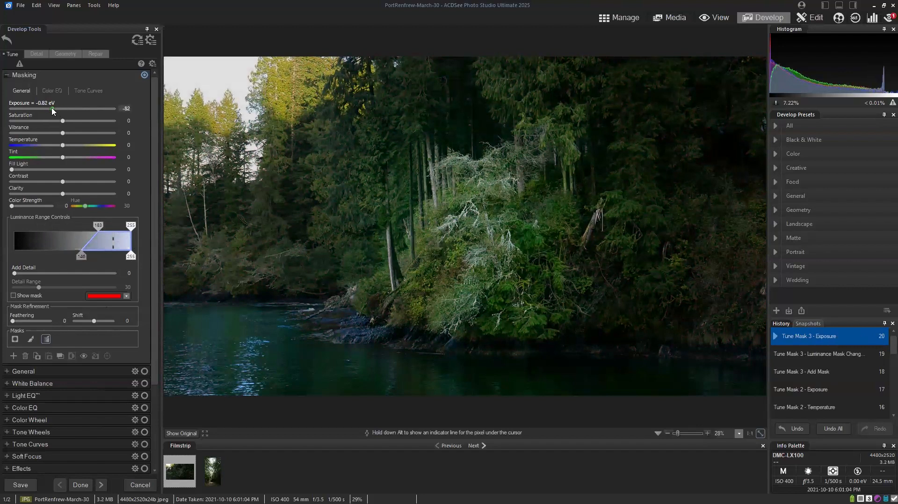
drag(63, 145, 70, 148)
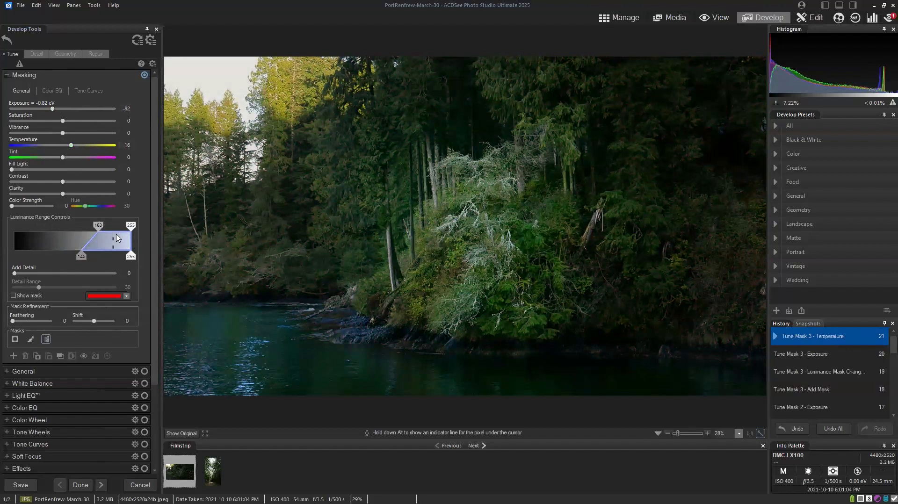
drag(130, 226, 127, 226)
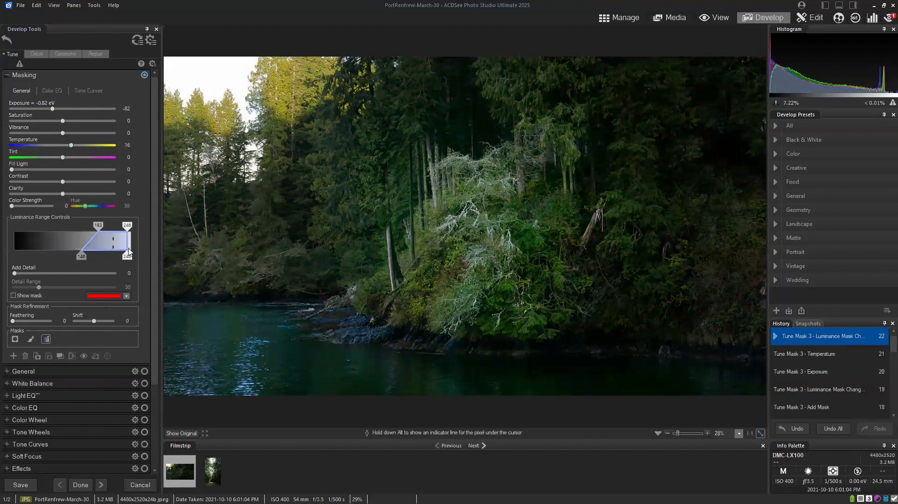
drag(128, 256, 152, 254)
drag(129, 225, 132, 225)
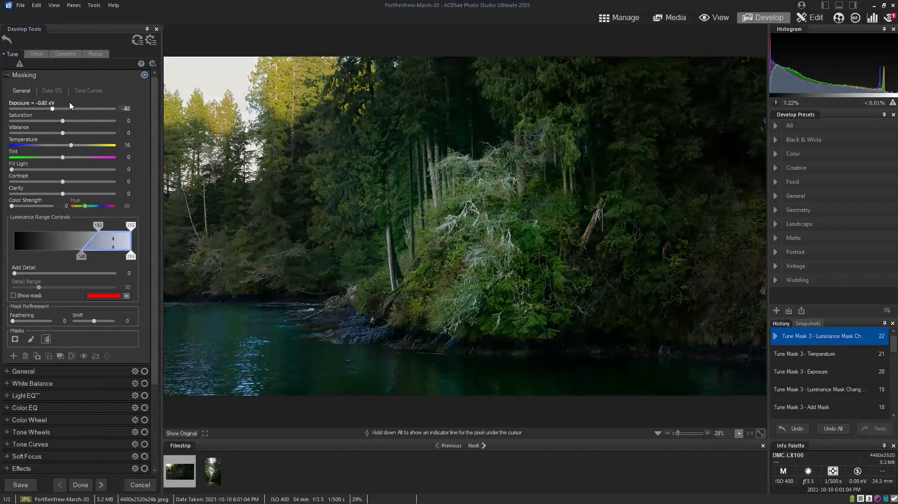
Set the luminance mask's Exposure to -0.60 eV and, after comparing with the original, finish developing the photo
drag(53, 111, 56, 111)
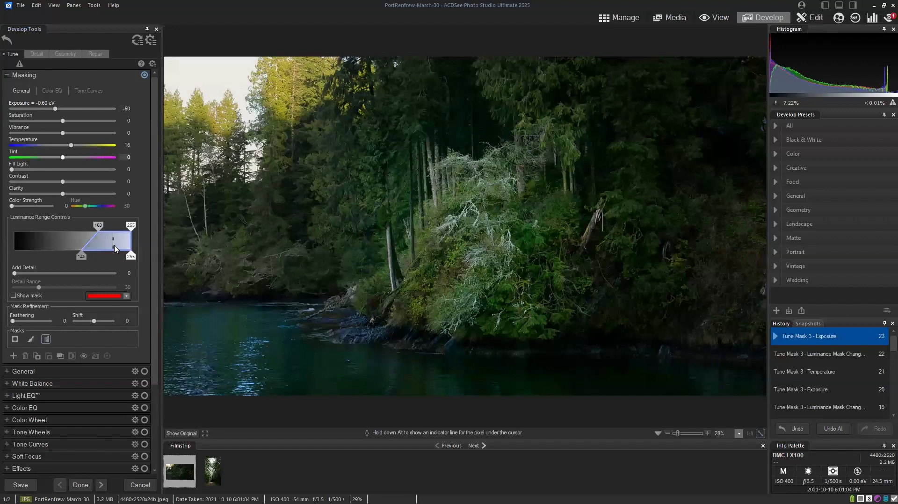
click(193, 434)
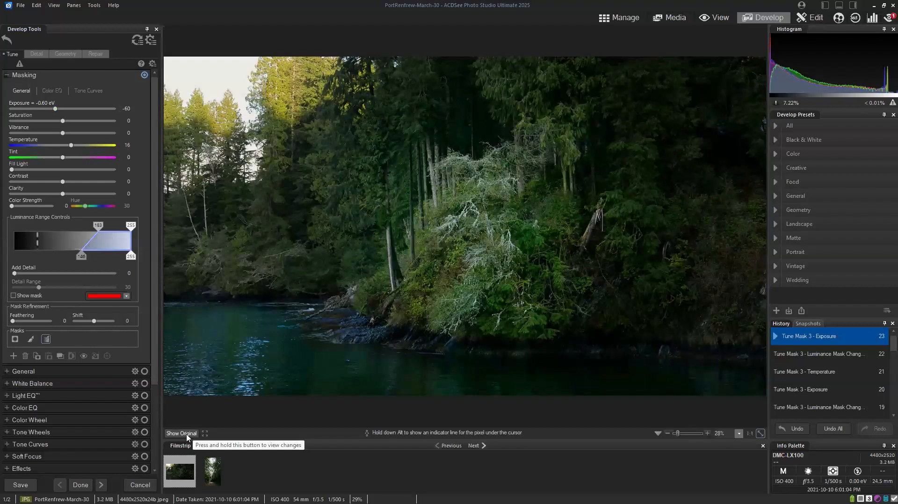
click(186, 437)
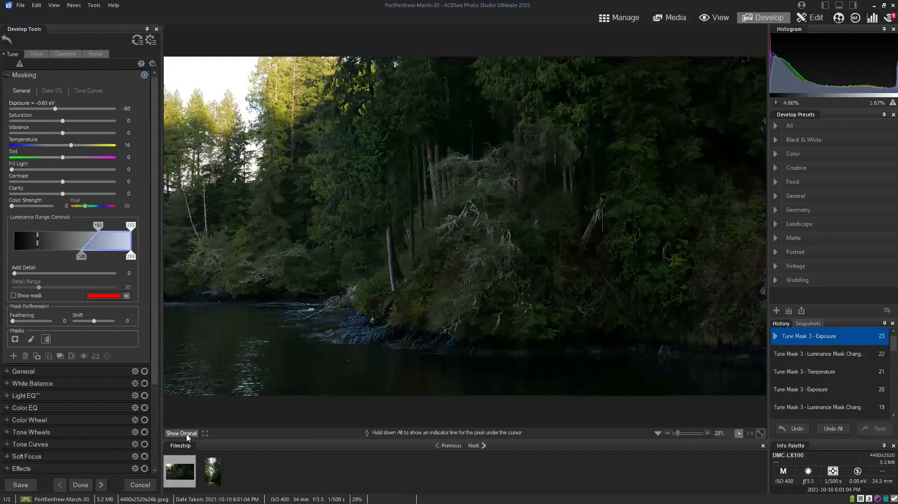
click(187, 434)
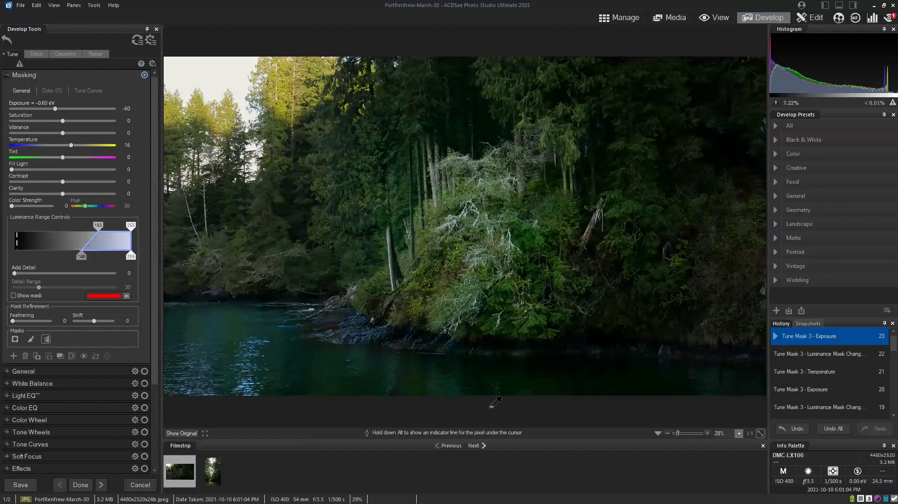
click(80, 485)
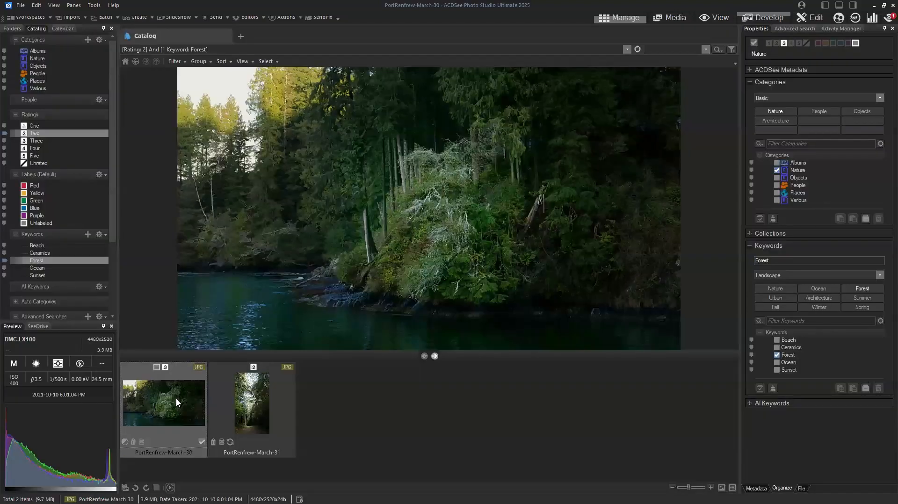
Rate PortRenfrew-March-30 as 4, and rate CeramicPhotoshoot-October-15 from the three-rated photos as 4
click(177, 402)
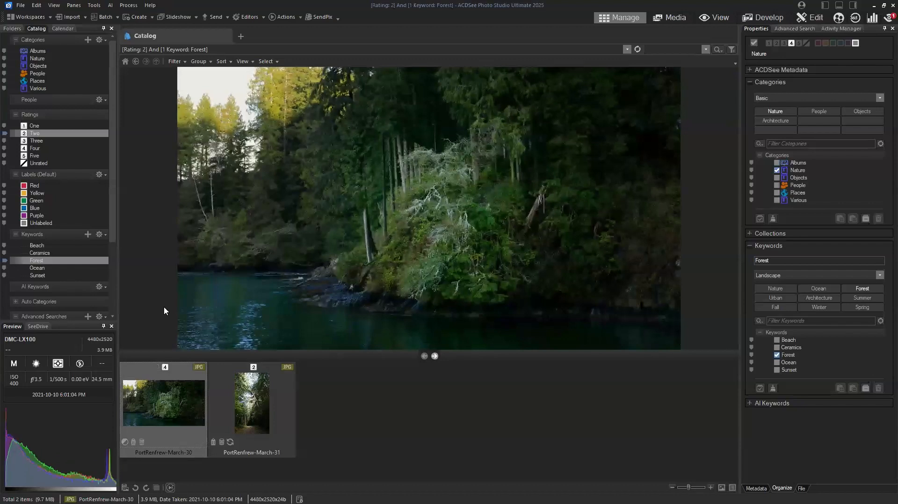
click(35, 141)
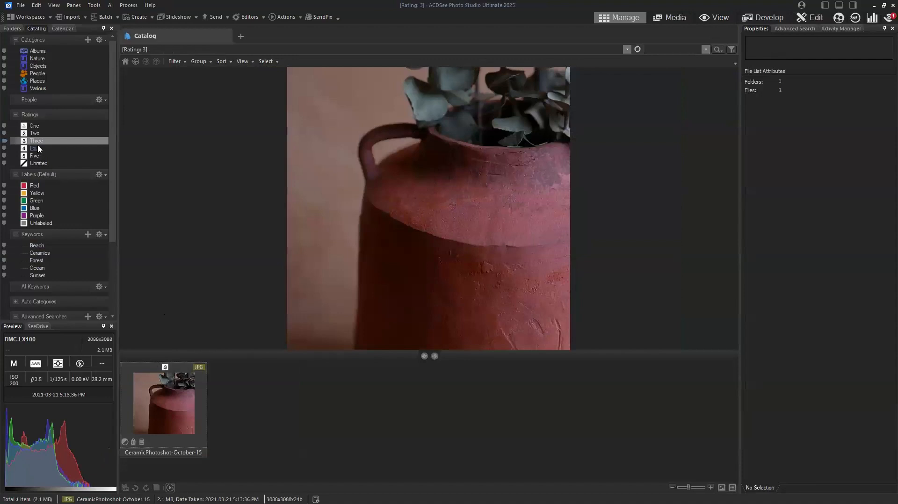
click(175, 407)
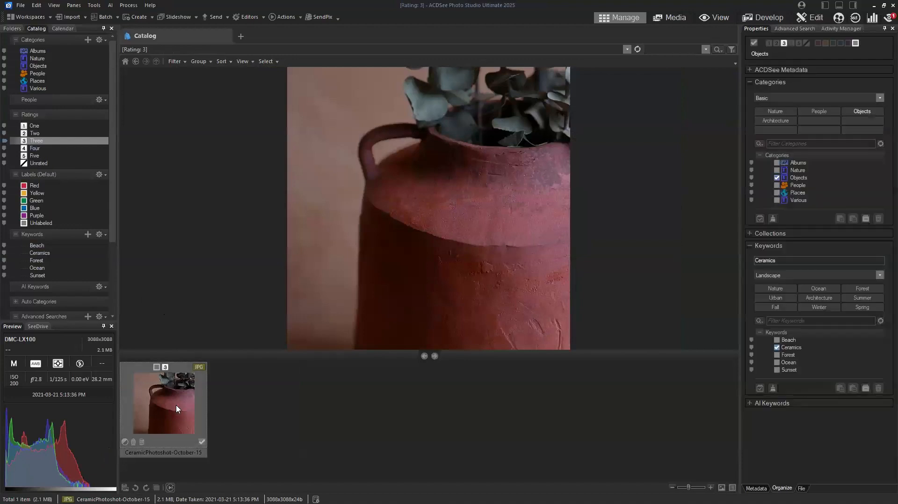
key(ctrl+4)
Show the photos rated 4 and compare CeramicPhotoshoot-October-3, CeramicPhotoshoot-October-15 and PortRenfrew-March-30 in the preview
click(37, 148)
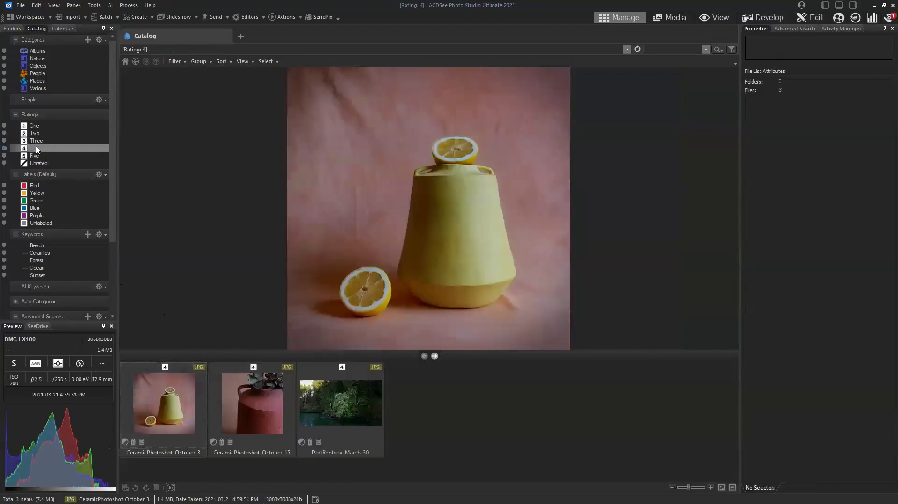
click(172, 416)
click(255, 414)
click(330, 419)
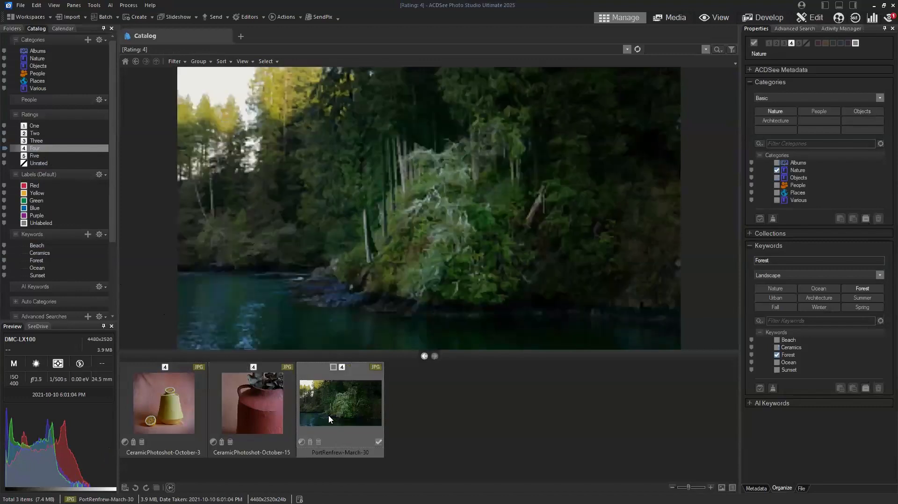
click(262, 414)
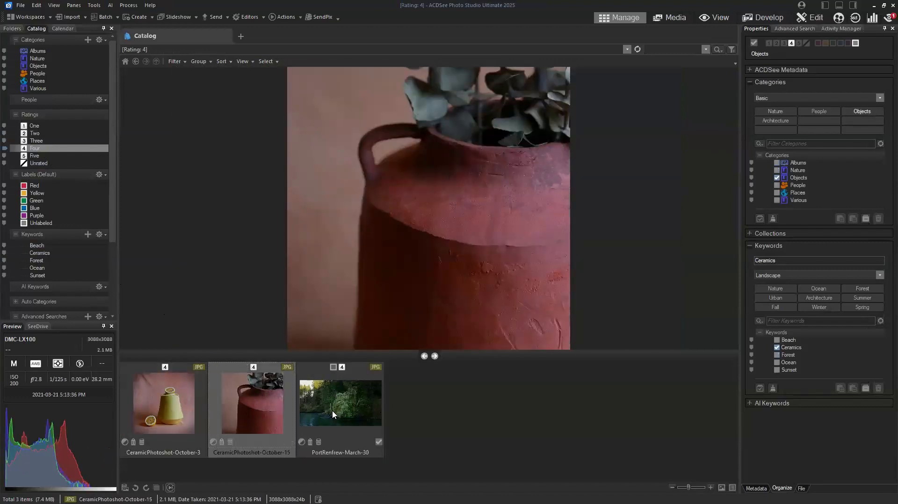
click(332, 414)
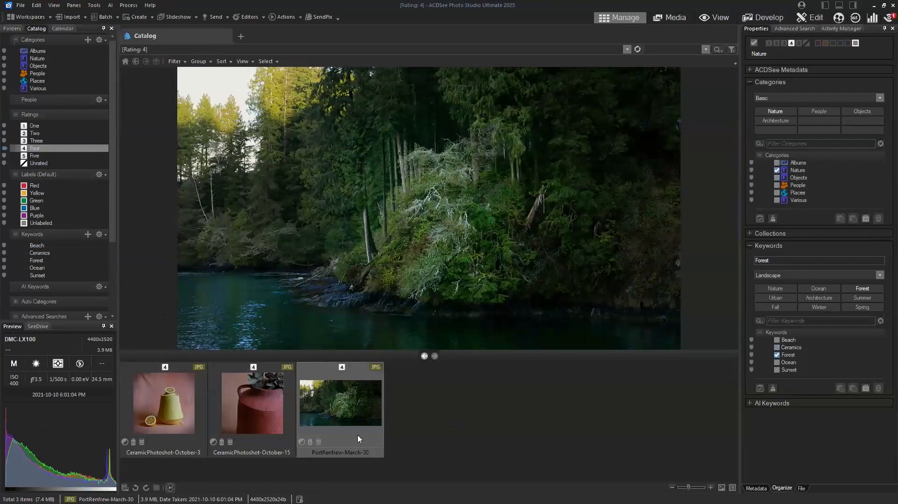
click(258, 415)
Rate CeramicPhotoshoot-October-3 and PortRenfrew-March-30 as 5
click(196, 414)
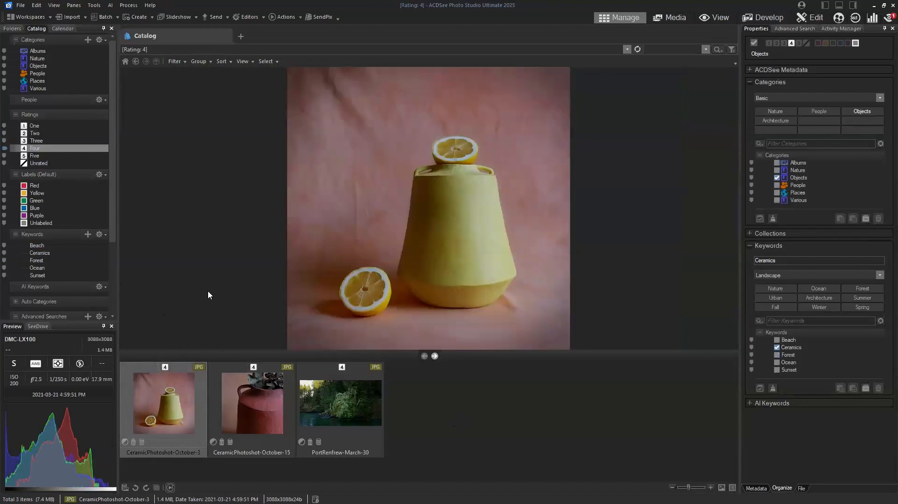
key(ctrl+5)
click(347, 401)
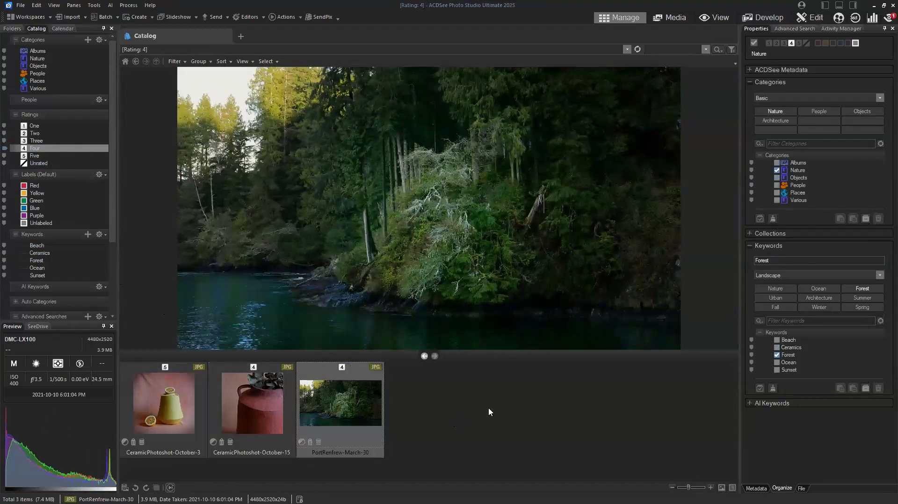
key(ctrl+5)
Assign the Yellow label to PortRenfrew-March-30 and CeramicPhotoshoot-October-3
click(825, 44)
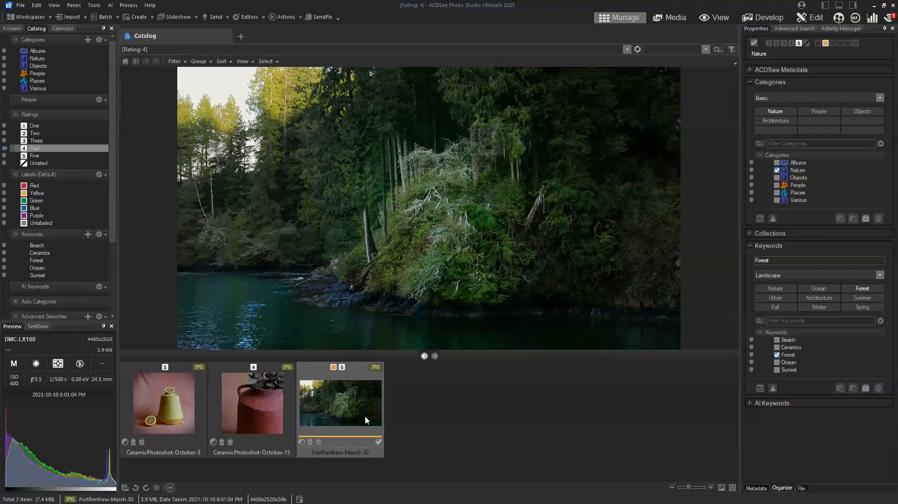
click(164, 403)
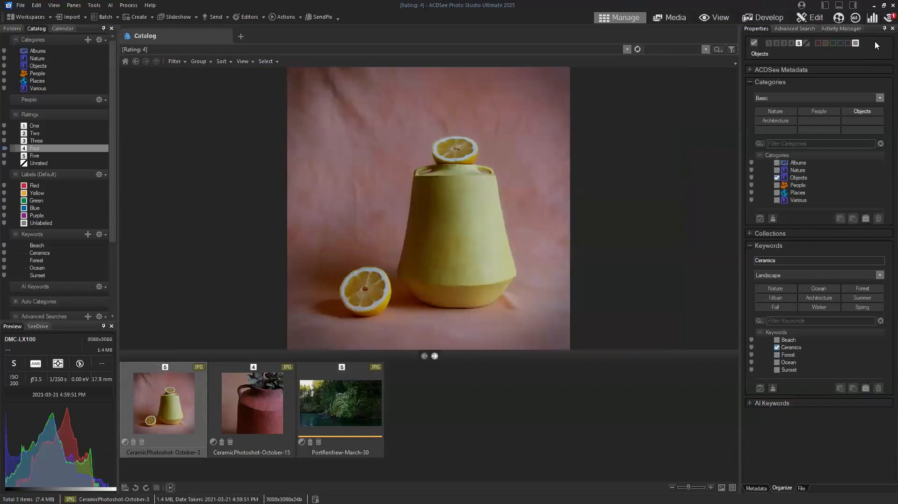
click(825, 44)
Assign the Green label to CeramicPhotoshoot-October-15 and PortRenfrew-March-30, and select CeramicPhotoshoot-October-3
click(272, 414)
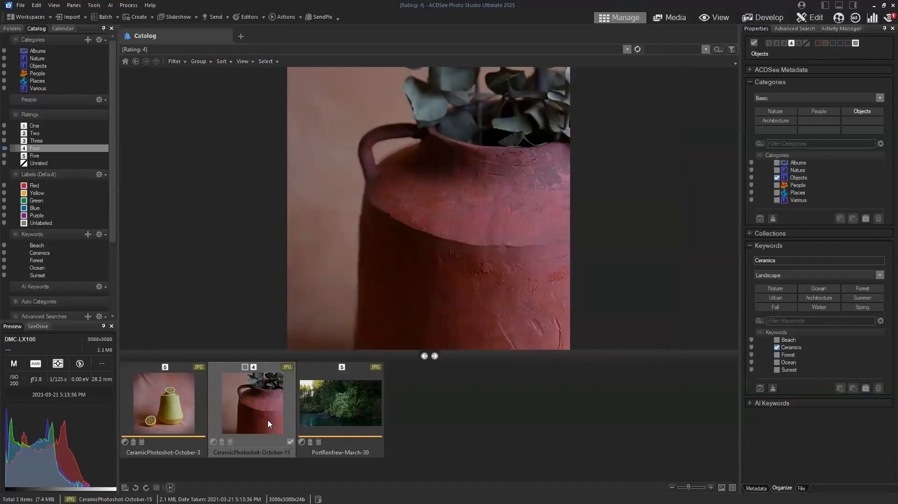
click(833, 42)
key(Right)
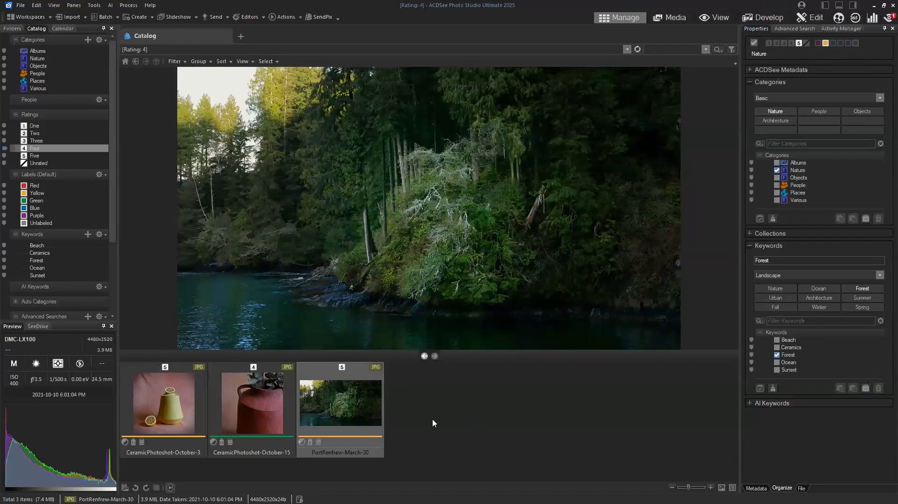
click(833, 44)
click(161, 417)
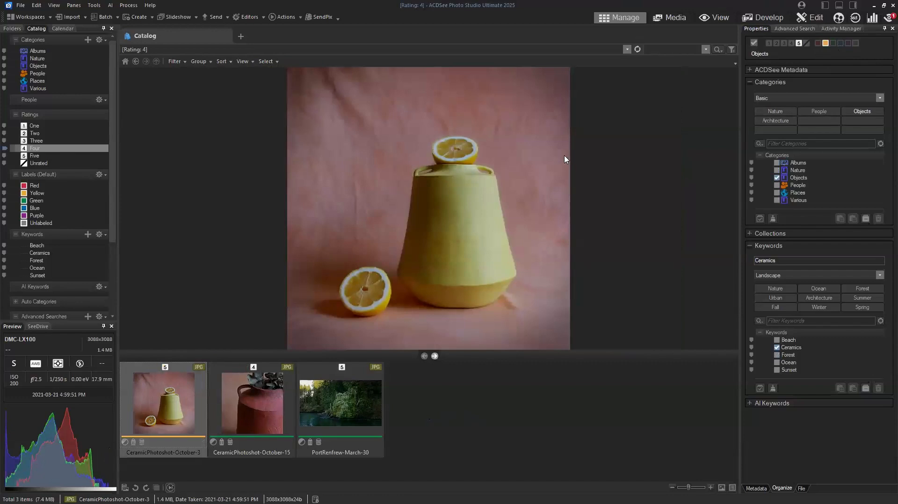
Clear the rating 4 filter and show only photos rated 5 with the Yellow label
click(5, 150)
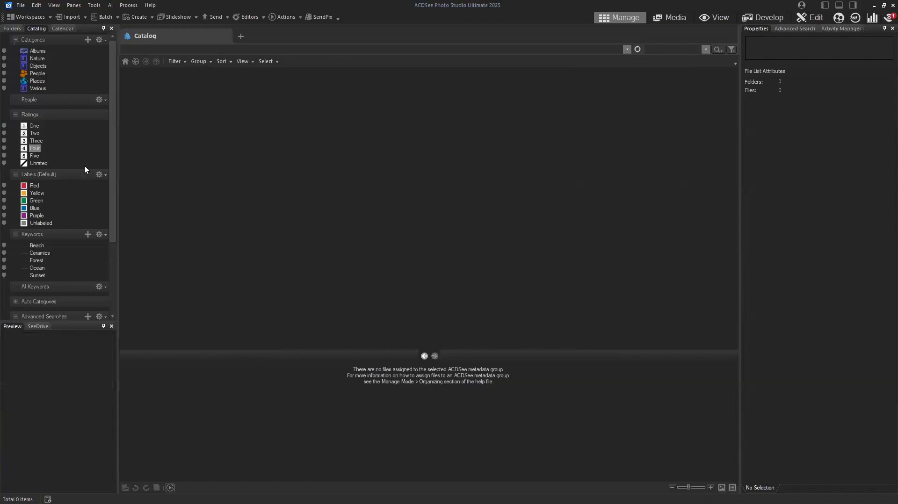
click(33, 157)
ctrl+click(37, 194)
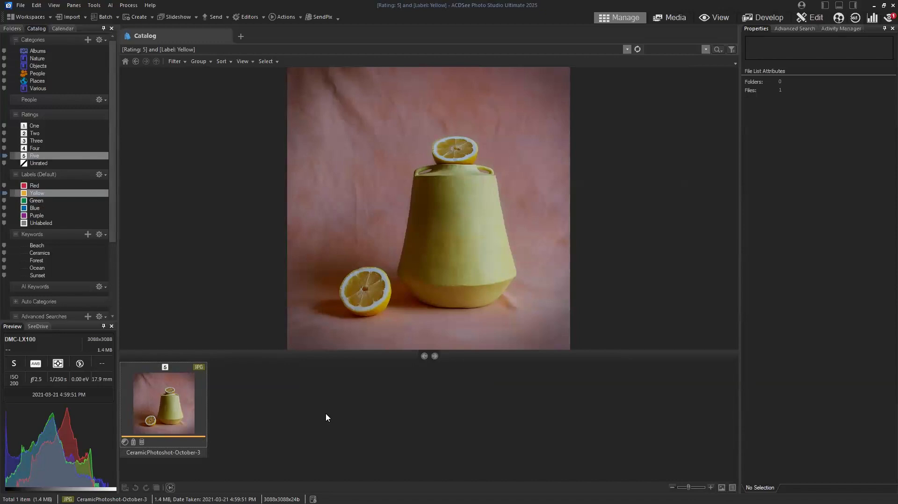
Switch the catalog filter to photos rated 5 with the Green label
click(37, 157)
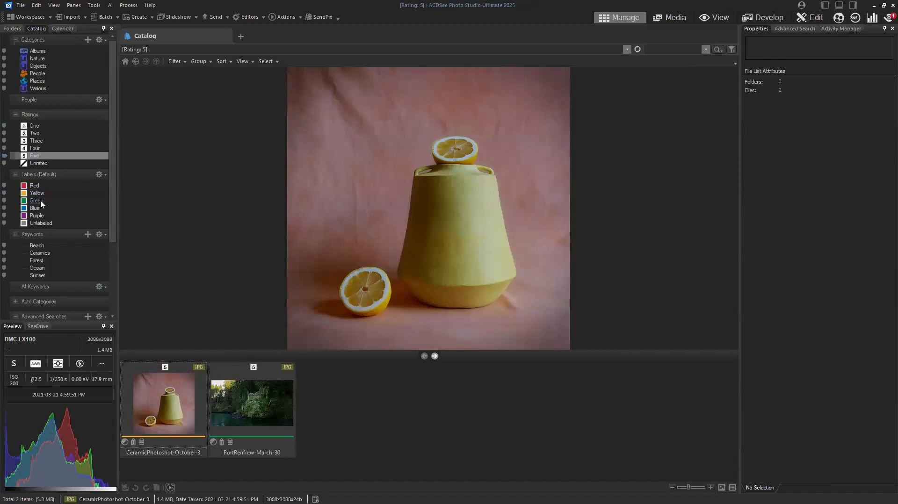
click(35, 156)
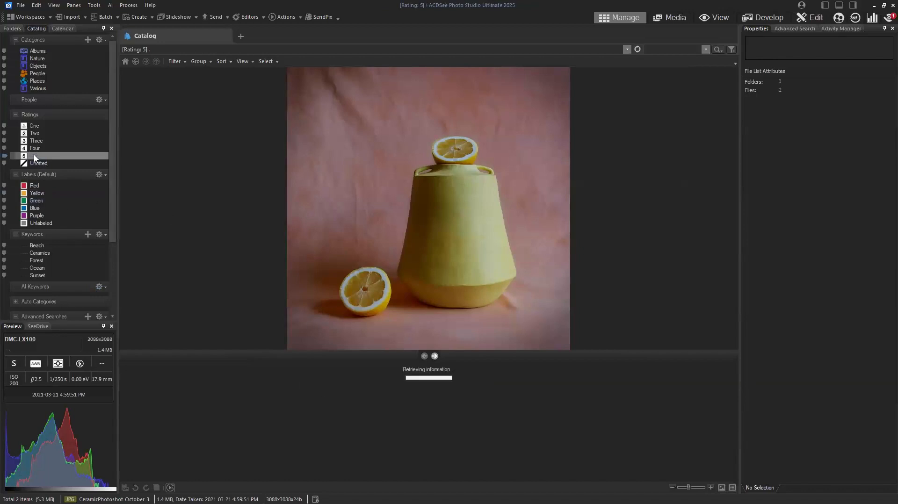
click(36, 201)
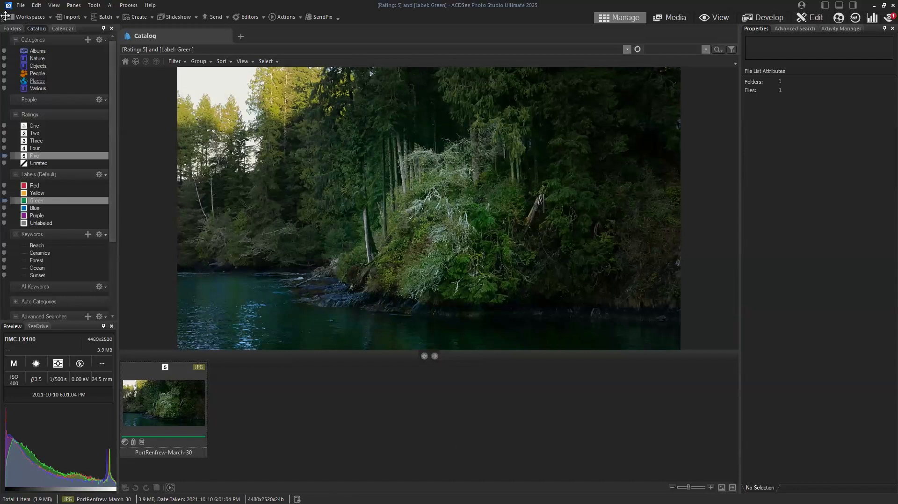
Return to folder browsing and open the Ceramic Photoshoot - October folder inside the 2024 pictures folder
click(13, 29)
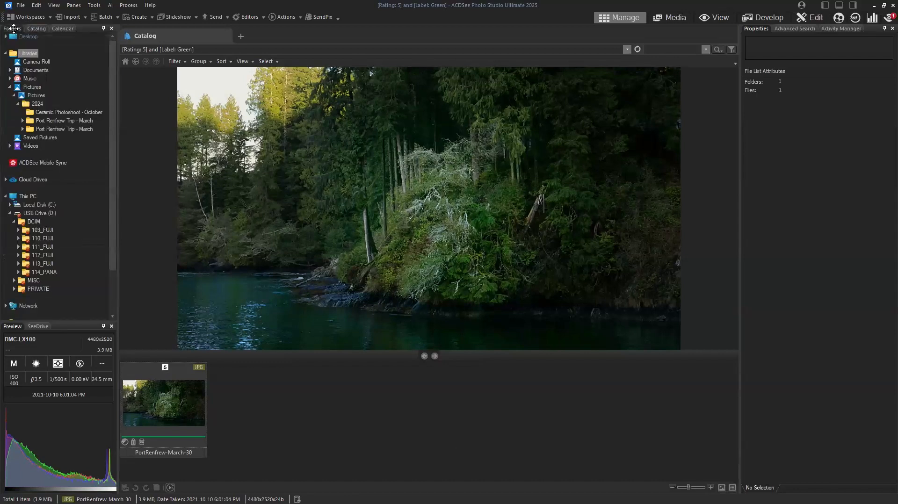
click(38, 103)
double_click(187, 423)
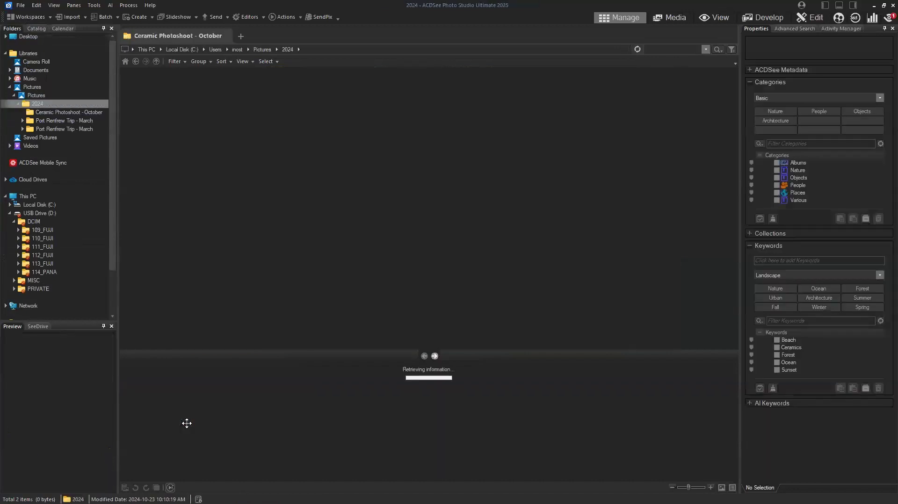
Display the Ceramic Photoshoot - October folder as Thumbnails and select CeramicPhotoshoot-October-15
click(251, 64)
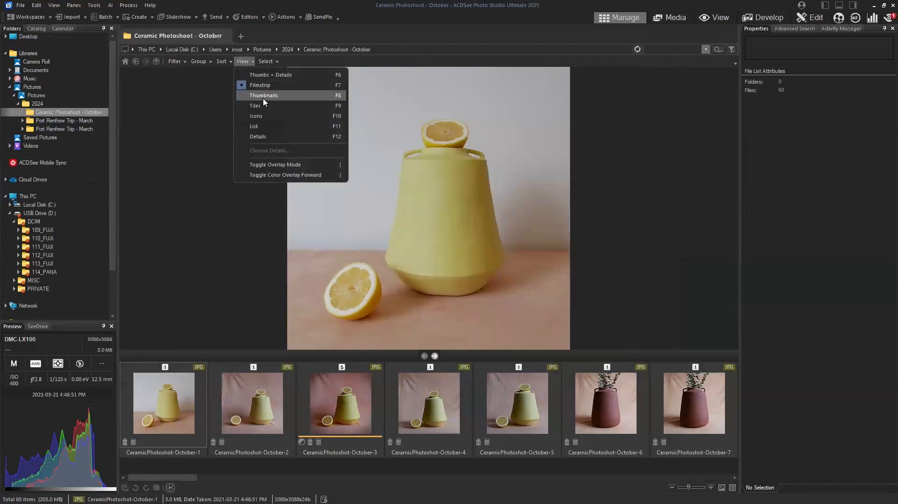
click(263, 96)
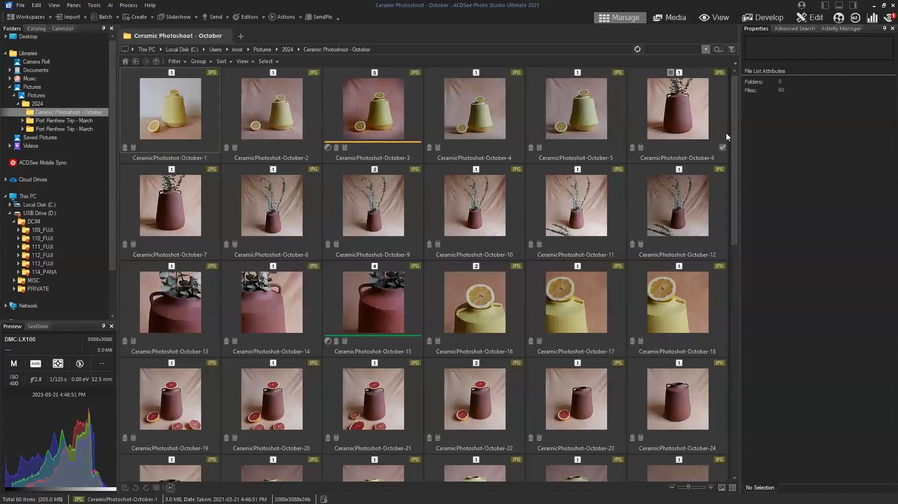
click(392, 117)
click(382, 302)
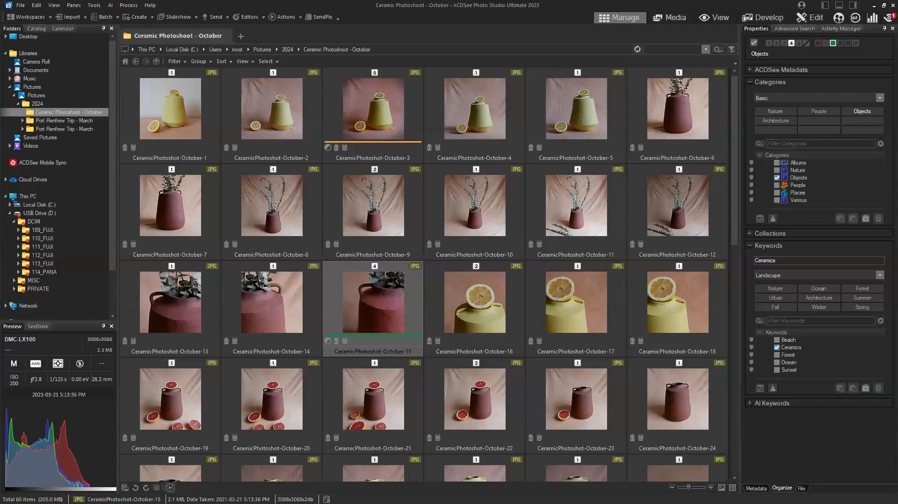
Embed the ACDSee metadata in all files and select CeramicPhotoshoot-October-1
click(94, 5)
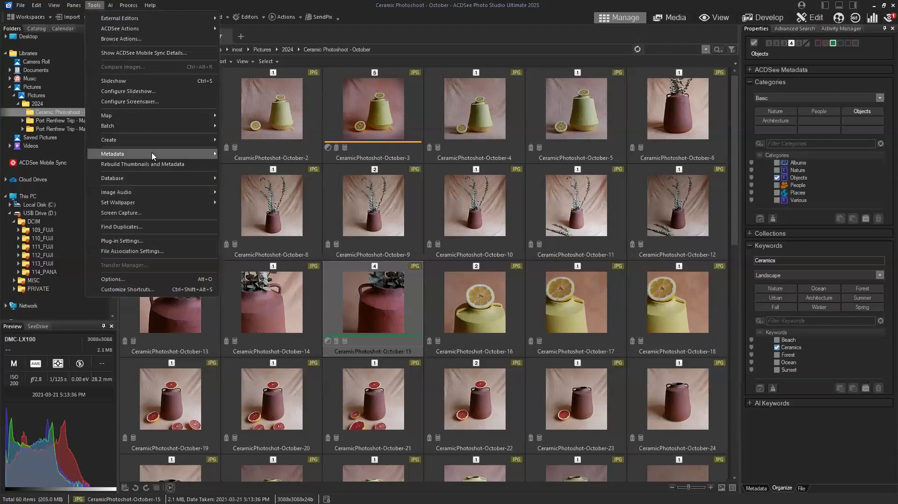
mouse_move(153, 156)
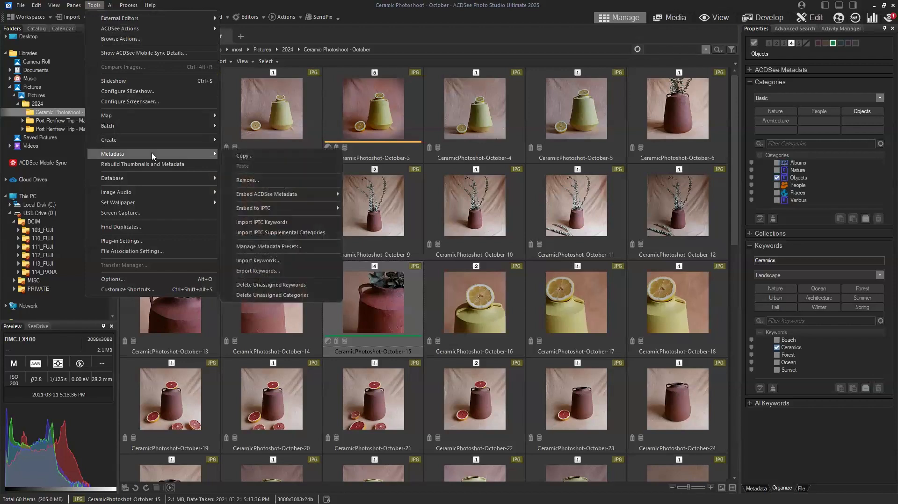
mouse_move(277, 197)
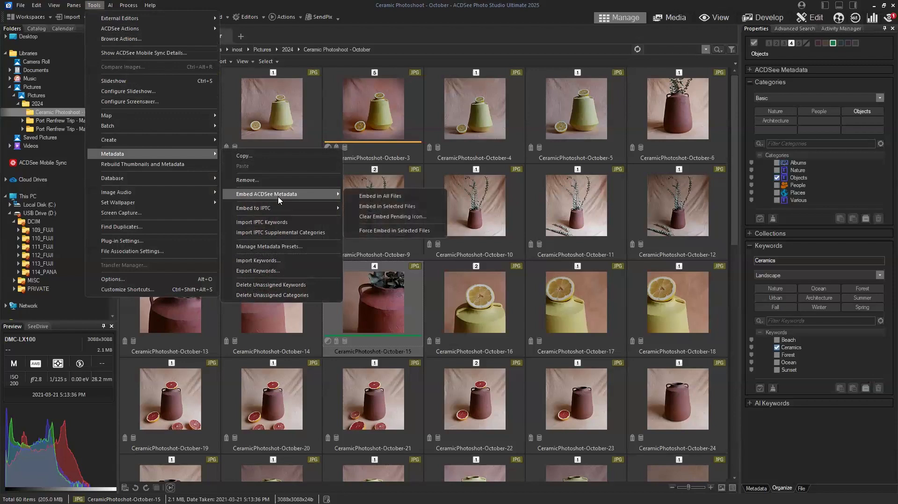
click(416, 200)
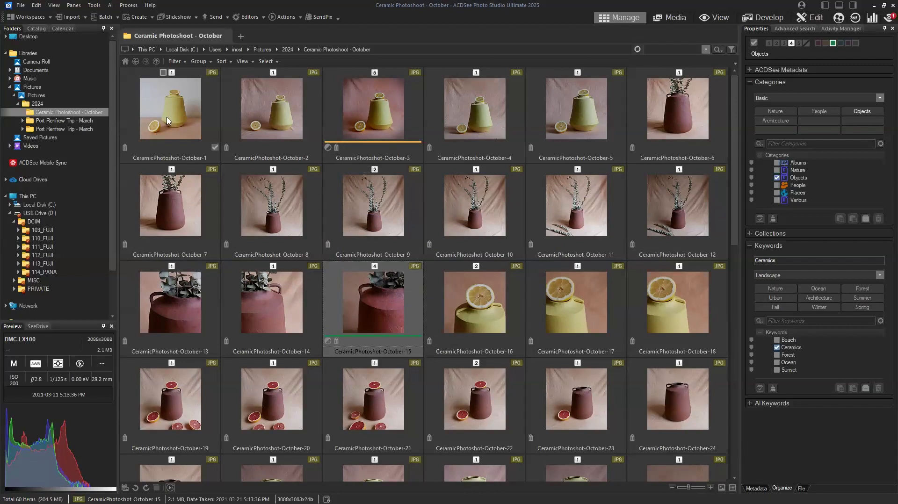
key(Home)
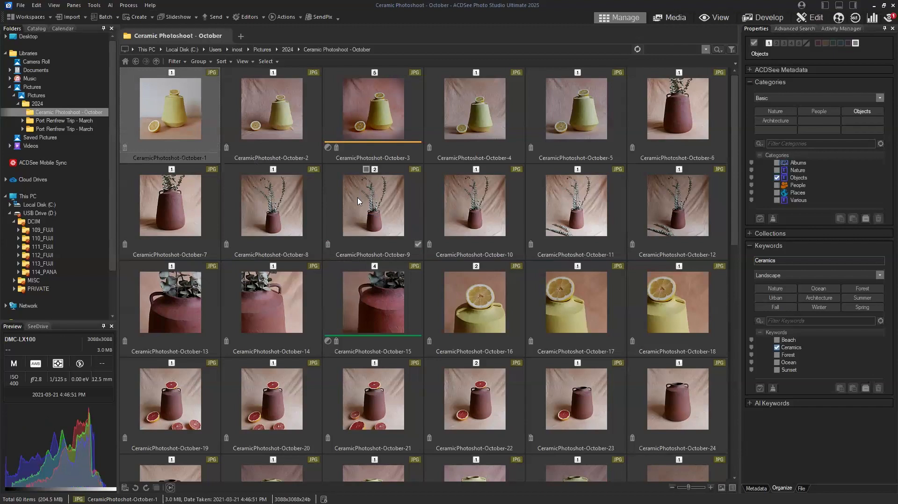
Open the program options at the Embed ACDSee Metadata settings
click(93, 5)
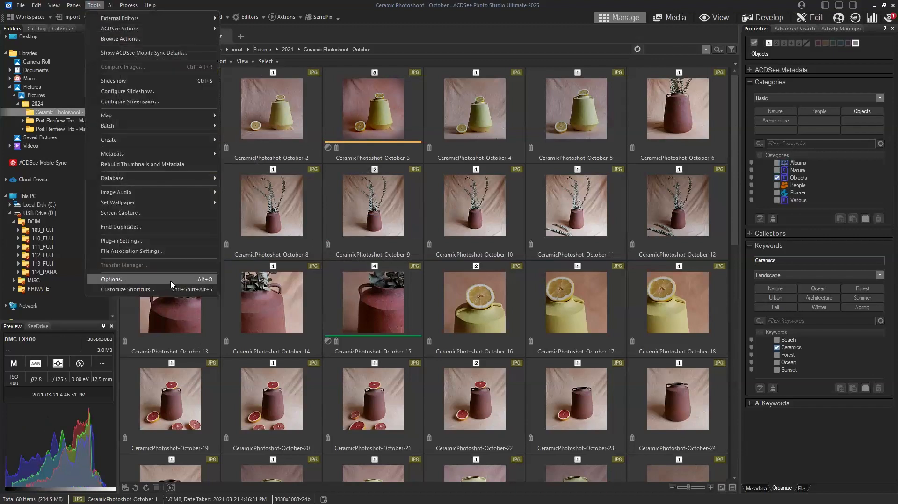
click(171, 280)
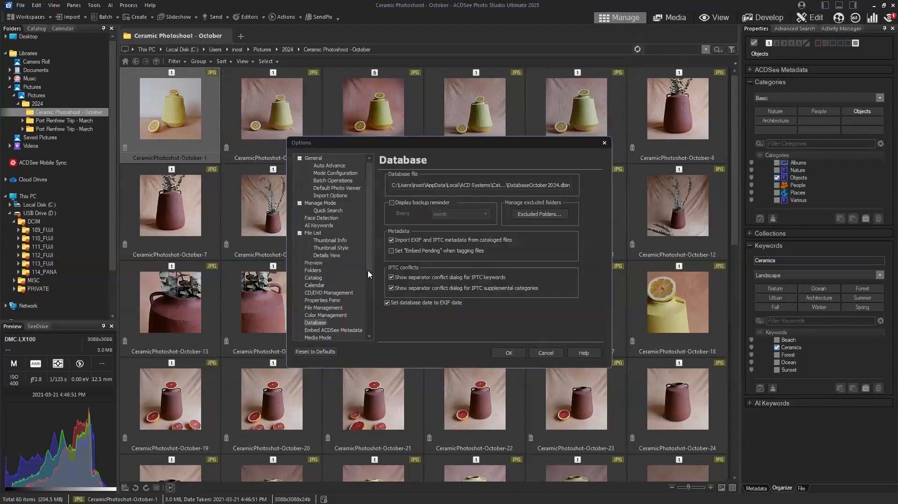
drag(368, 264, 368, 307)
click(347, 271)
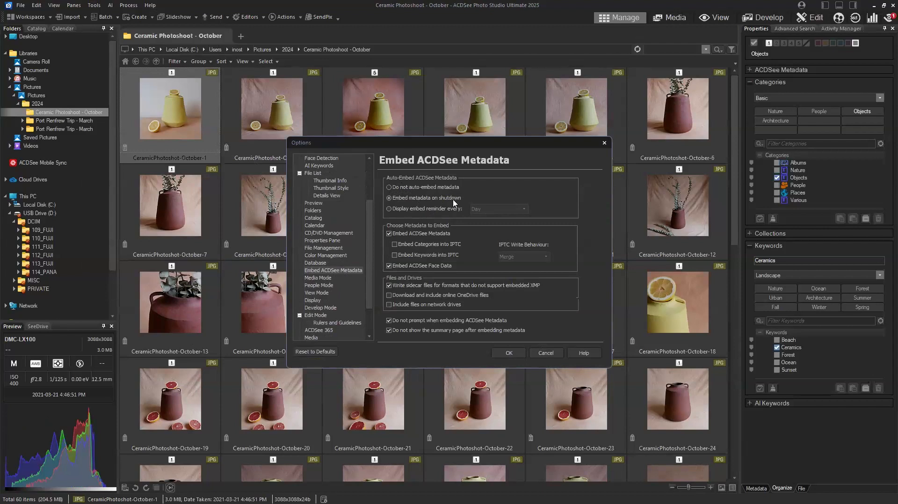
Try the auto-embed choices, including the embed reminder and its intervals, and return to Embed metadata on shutdown
click(442, 188)
click(423, 199)
click(428, 209)
click(498, 210)
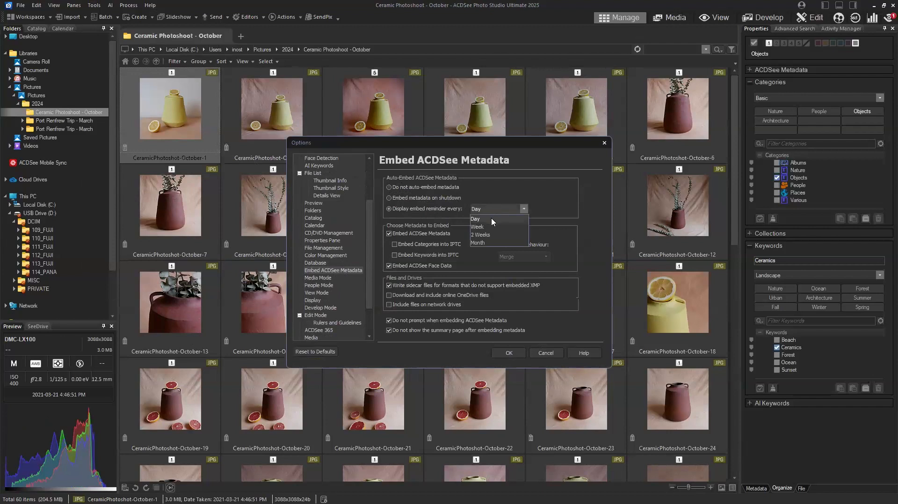
click(557, 176)
click(389, 199)
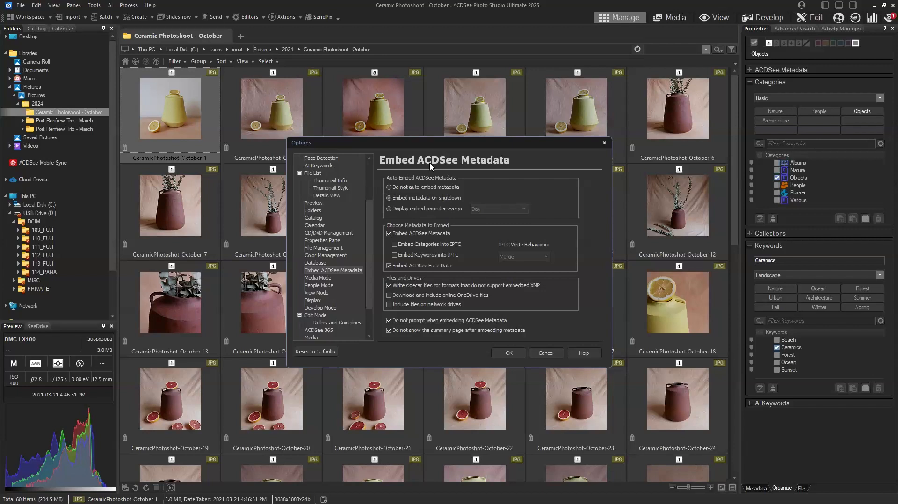
Enable embedding of both categories and keywords into IPTC and save the options
click(426, 255)
click(430, 244)
click(515, 357)
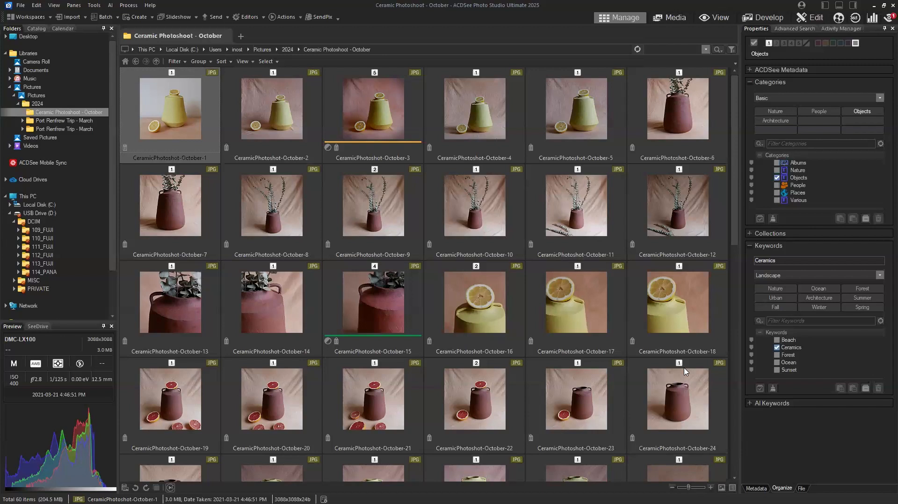
Check the Embed ACDSee Metadata settings in the options again
click(95, 6)
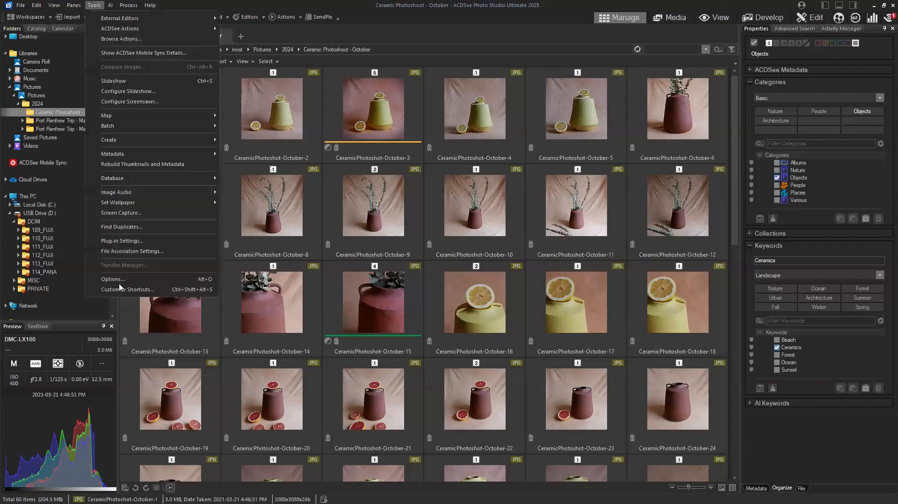
click(118, 279)
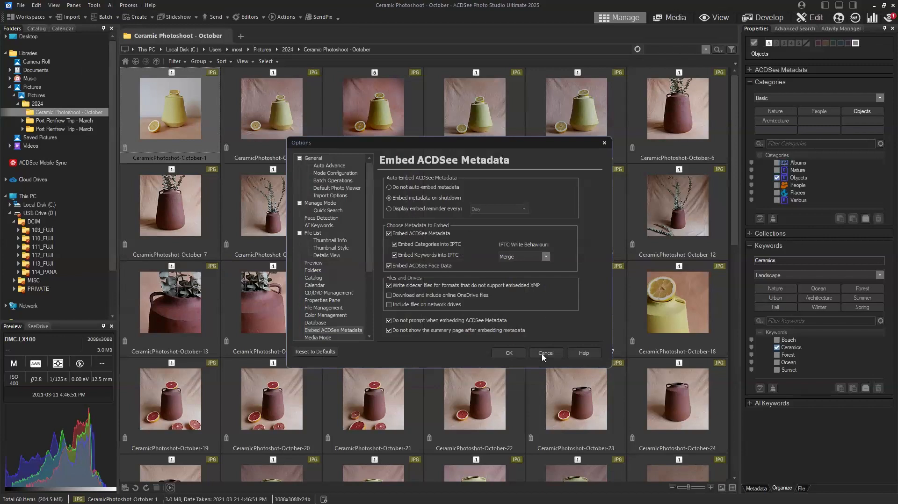
click(518, 352)
Run Embed ACDSee Metadata for all files again with the IPTC options enabled
click(94, 5)
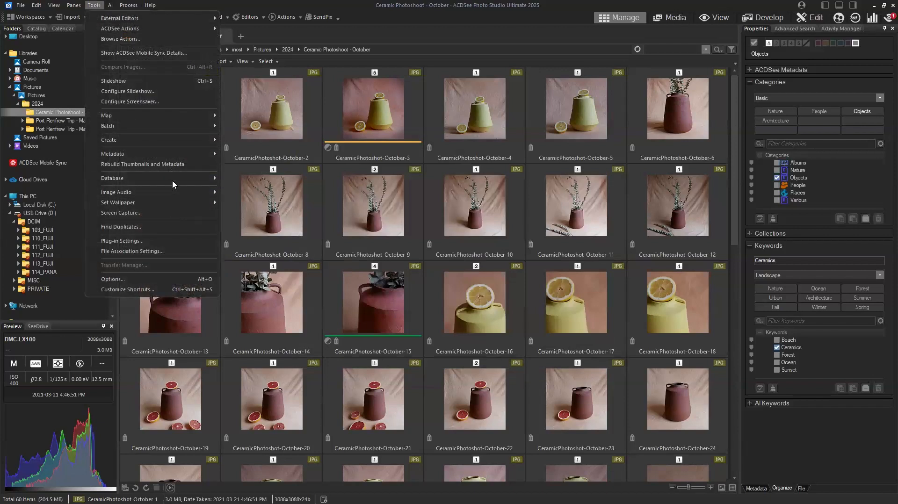
mouse_move(172, 180)
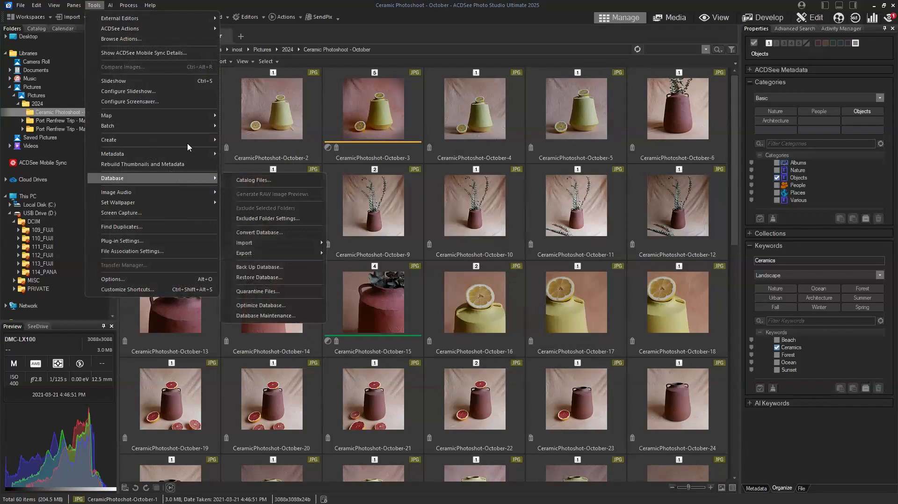
mouse_move(186, 156)
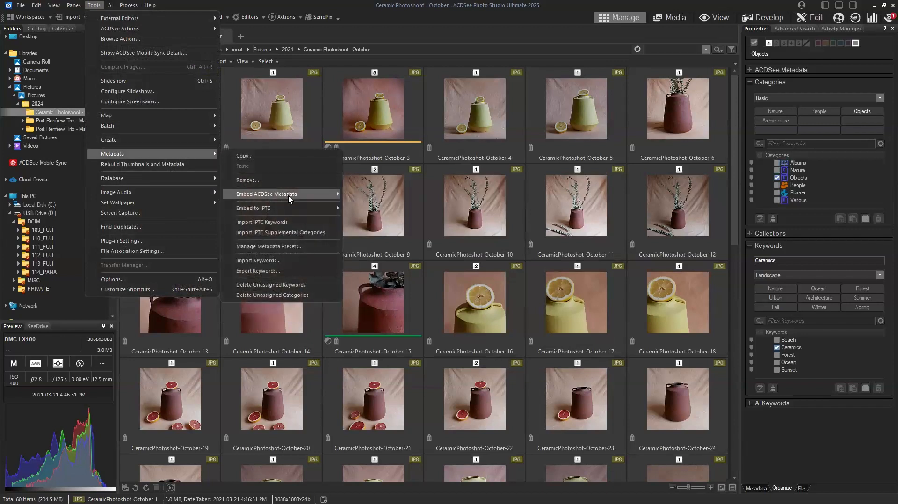
mouse_move(318, 197)
click(369, 197)
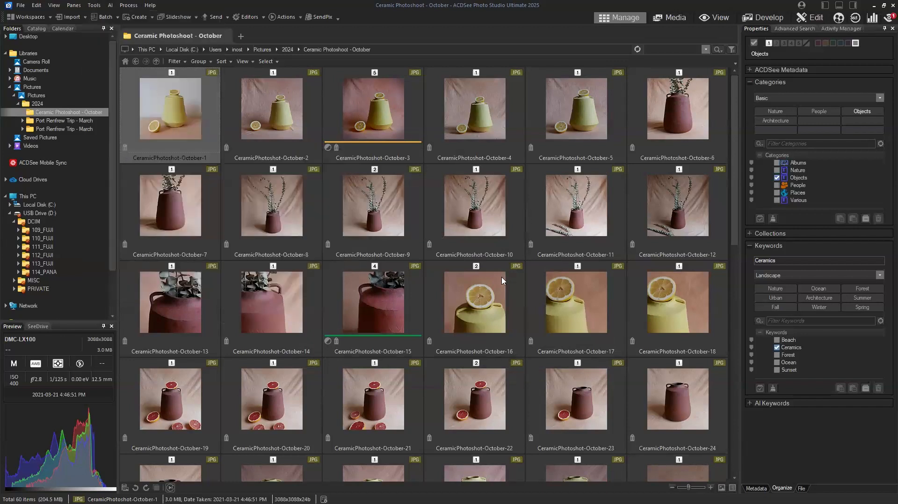
key(Return)
Embed the keywords of CeramicPhotoshoot-October-1 to IPTC
click(93, 5)
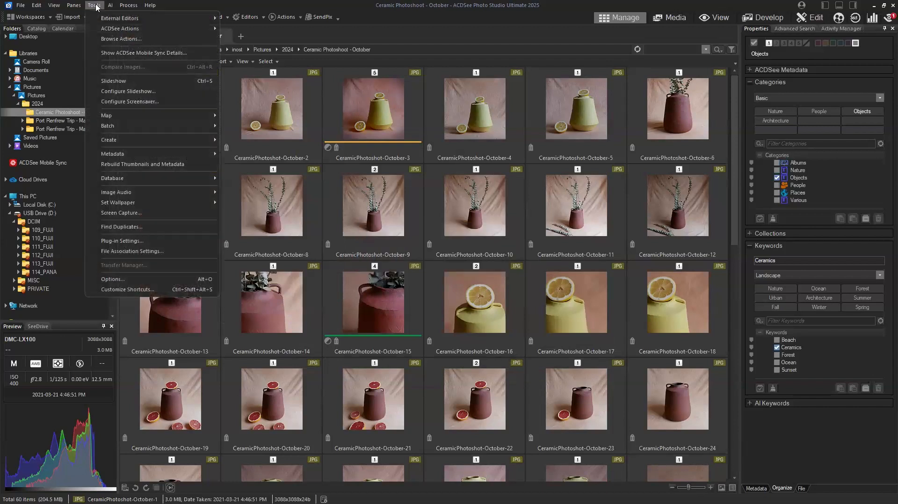
mouse_move(159, 155)
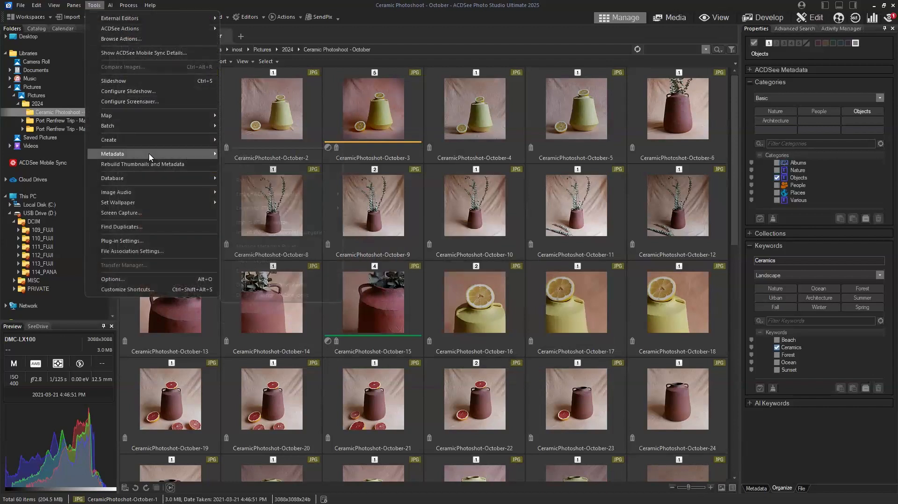
mouse_move(271, 208)
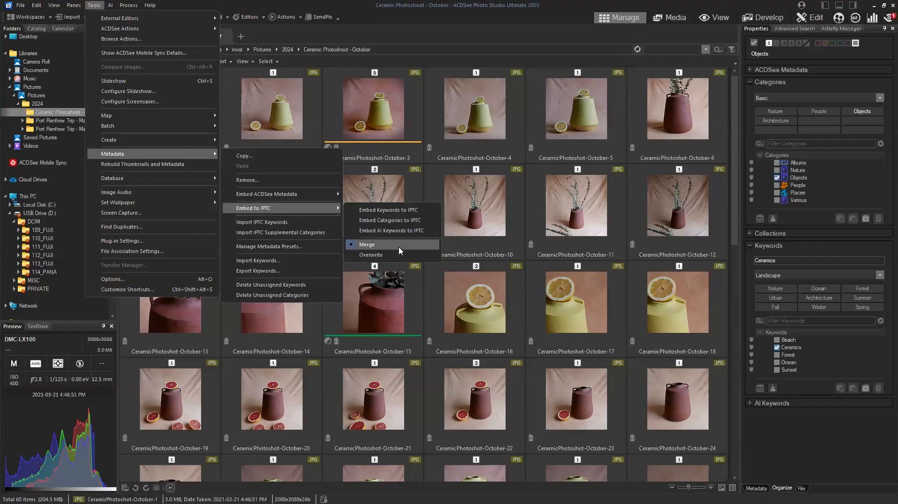
click(405, 210)
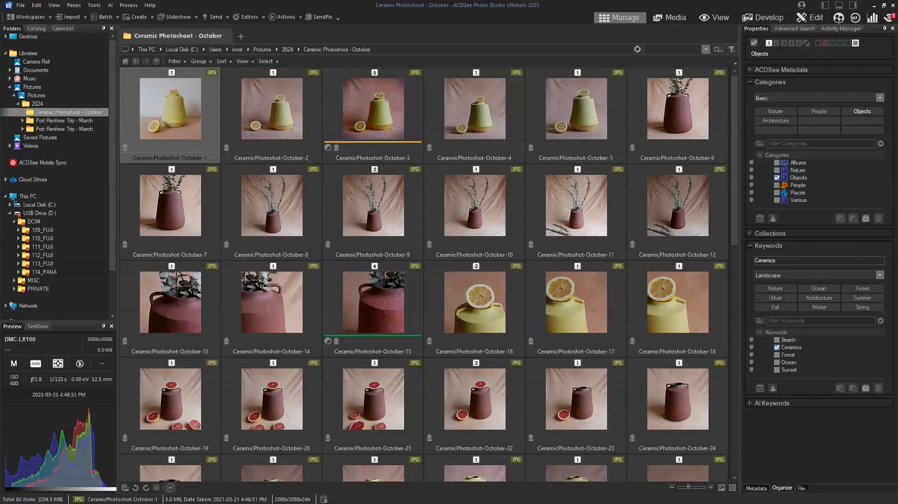
Select all photos in the Ceramic Photoshoot - October folder and show their IPTC metadata fields
scroll(733, 139, down, 3)
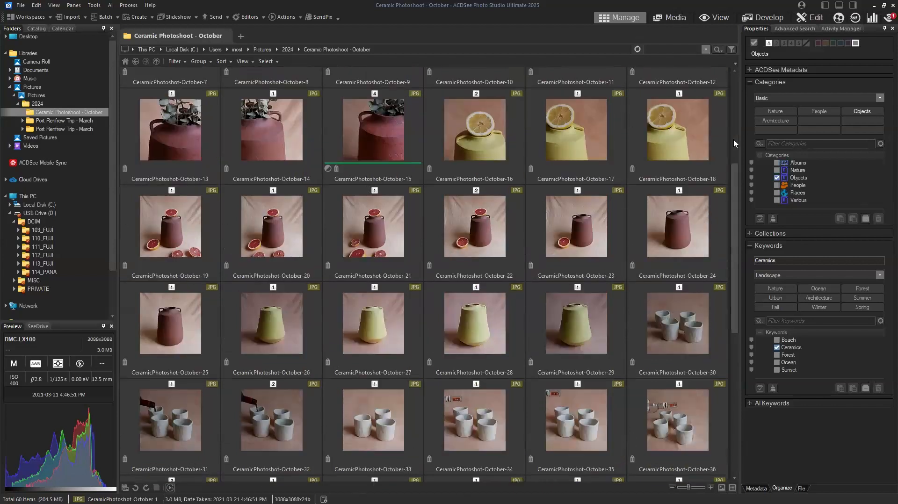
scroll(733, 139, down, 5)
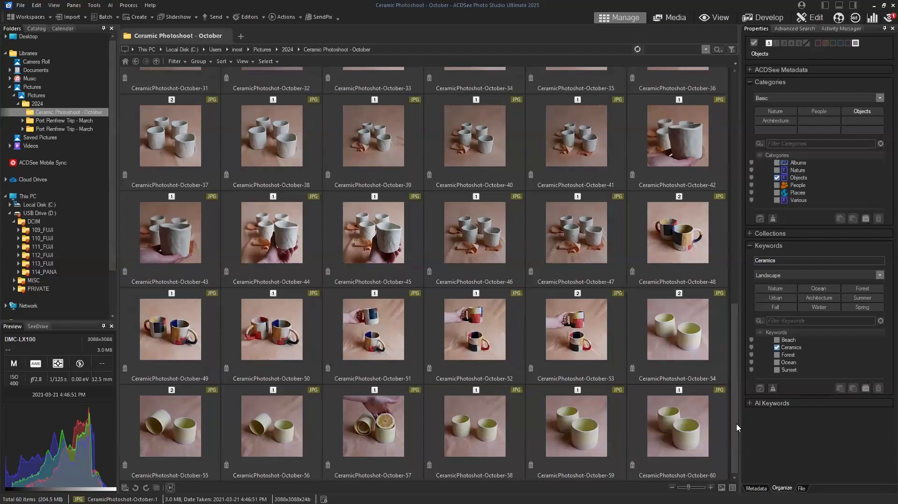
key(ctrl+a)
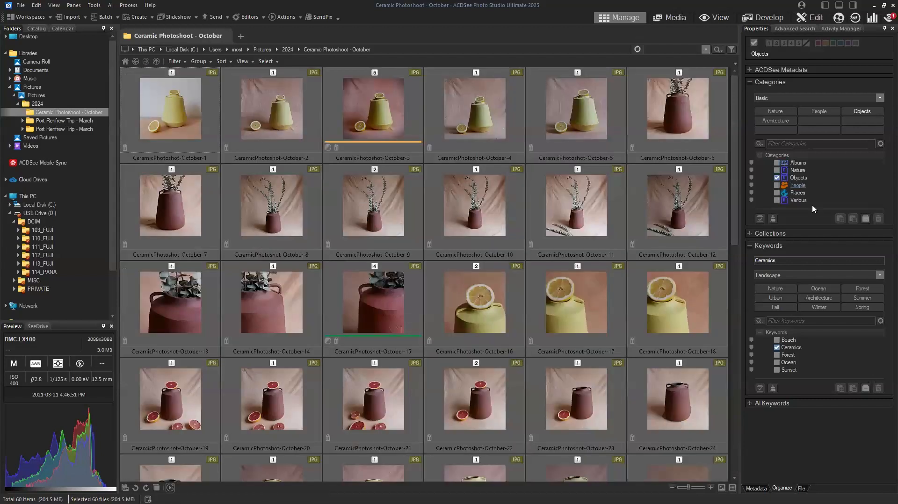
click(756, 488)
click(750, 95)
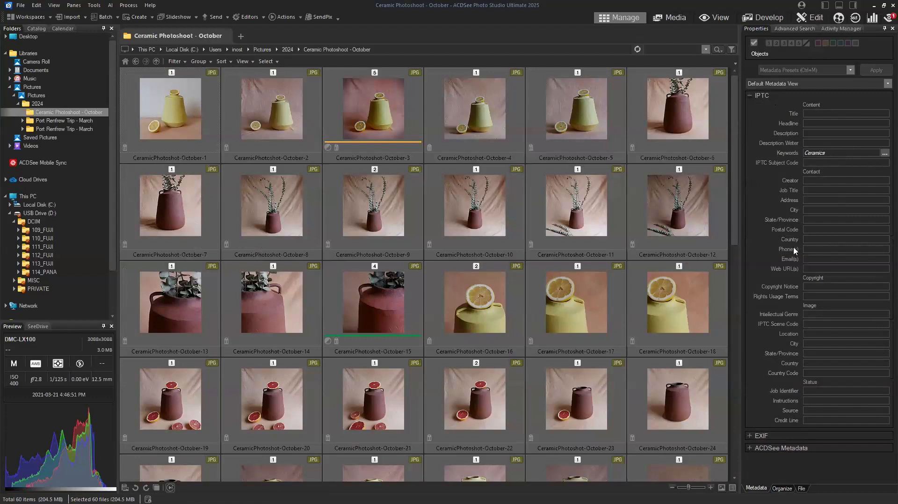
Clear the IPTC Keywords field for all selected photos
click(830, 150)
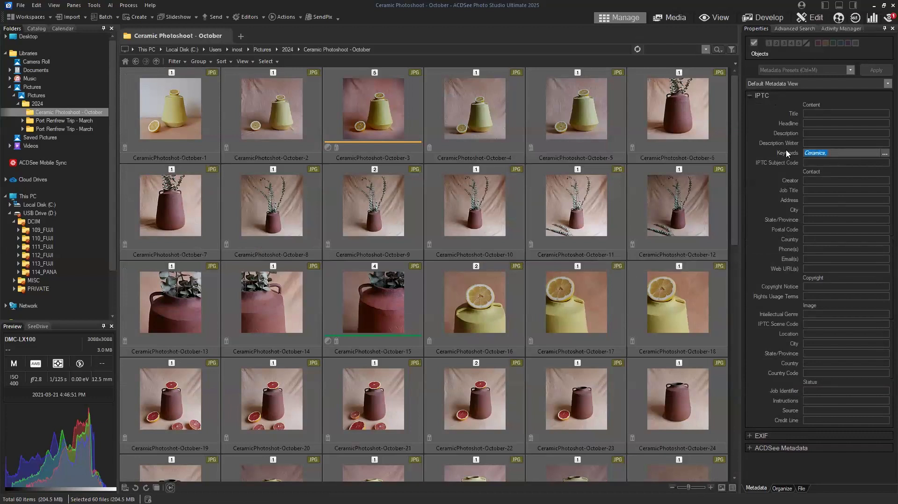
key(BackSpace)
key(Return)
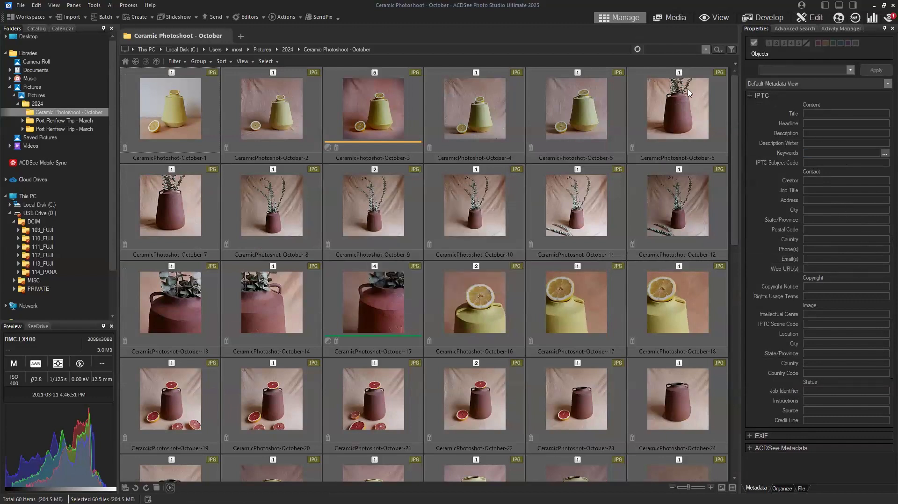
Examine the ACDSee Metadata, categories and keywords of CeramicPhotoshoot-October-1 and CeramicPhotoshoot-October-2
click(196, 99)
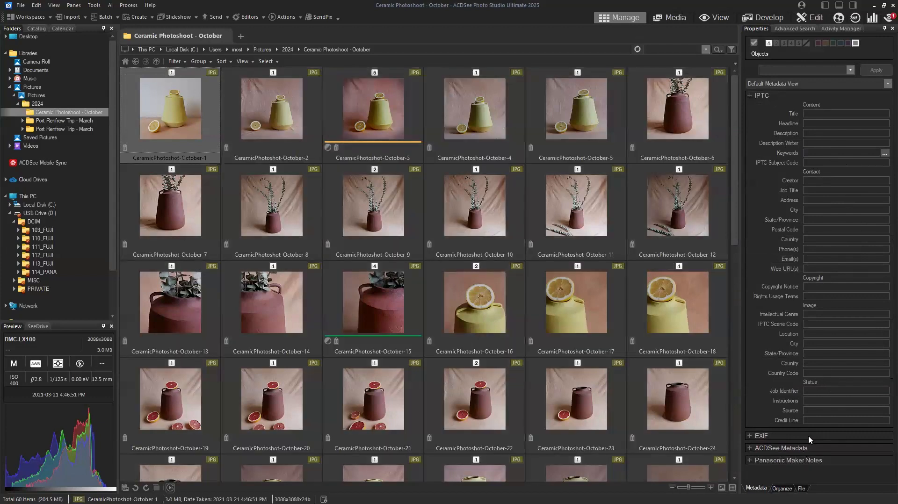
click(806, 448)
click(782, 488)
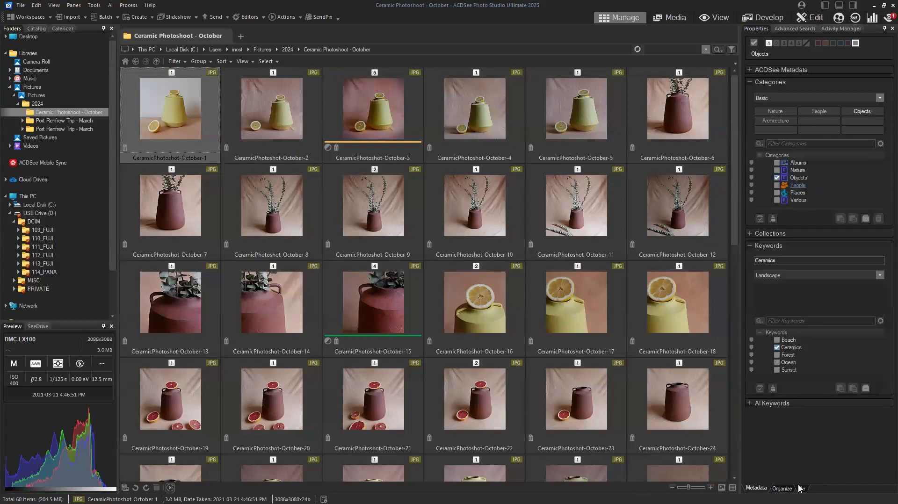
click(224, 126)
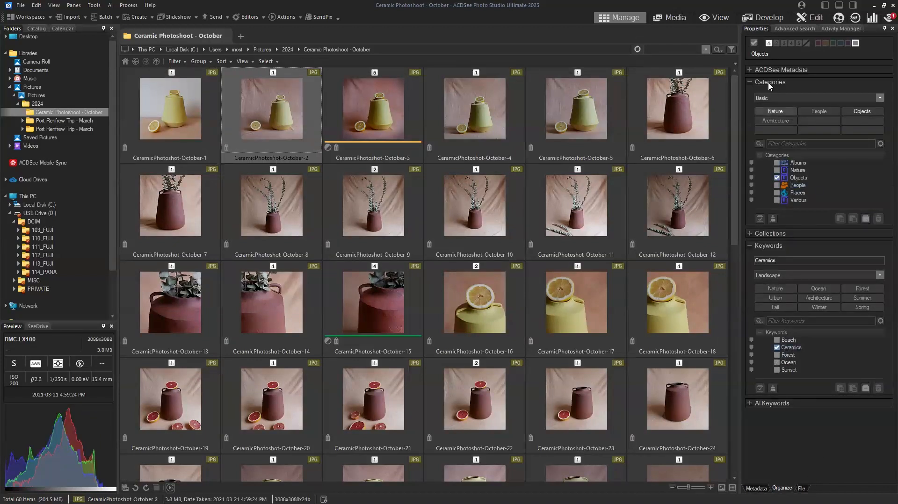
click(750, 69)
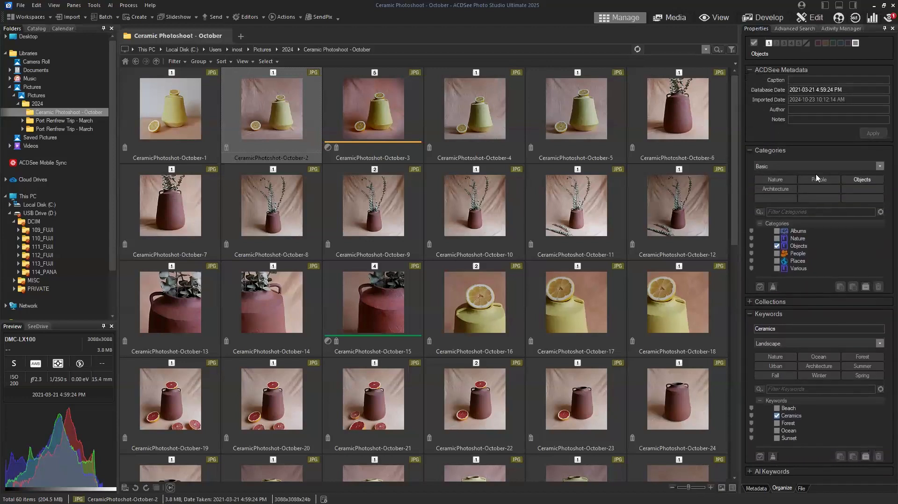
click(755, 488)
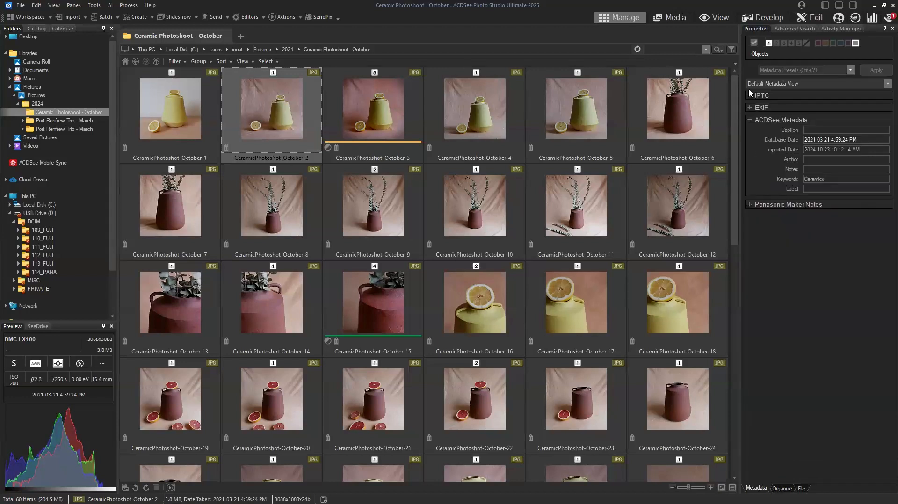
Show the IPTC fields of CeramicPhotoshoot-October-2 in place of its ACDSee Metadata and examine the Keywords and Headline fields
click(811, 120)
click(811, 96)
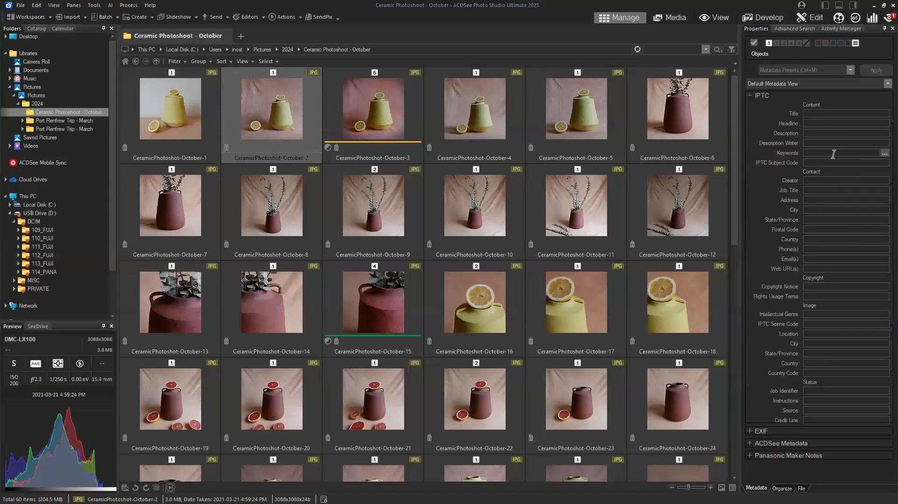
click(805, 152)
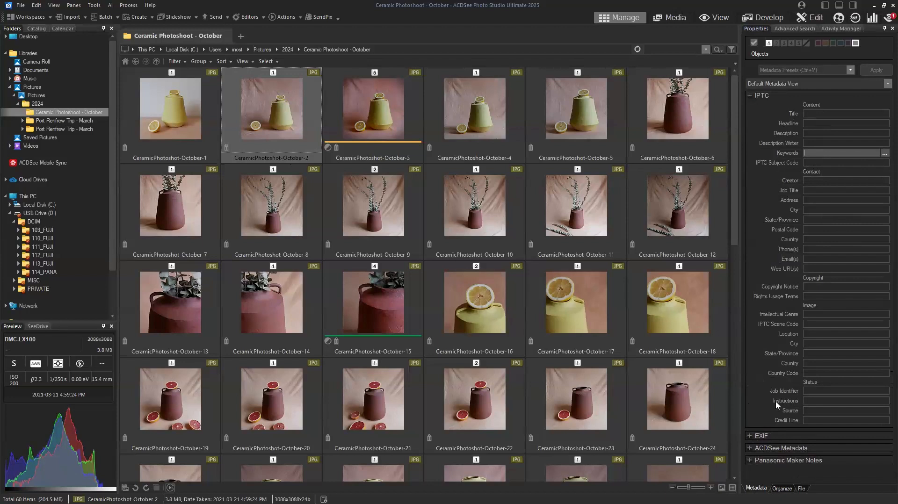
click(812, 122)
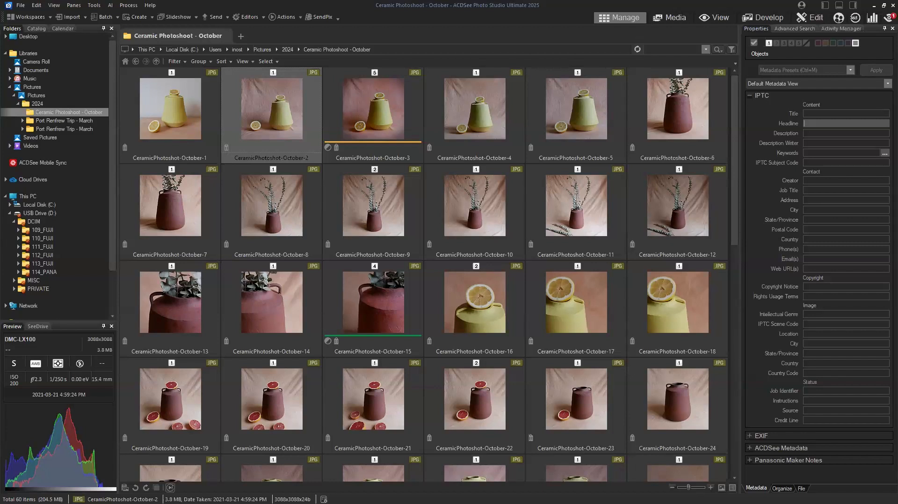
Add the desktop's All Photos folder to the Catalog Files list alongside the Pictures library and start cataloging the images into the database
click(93, 5)
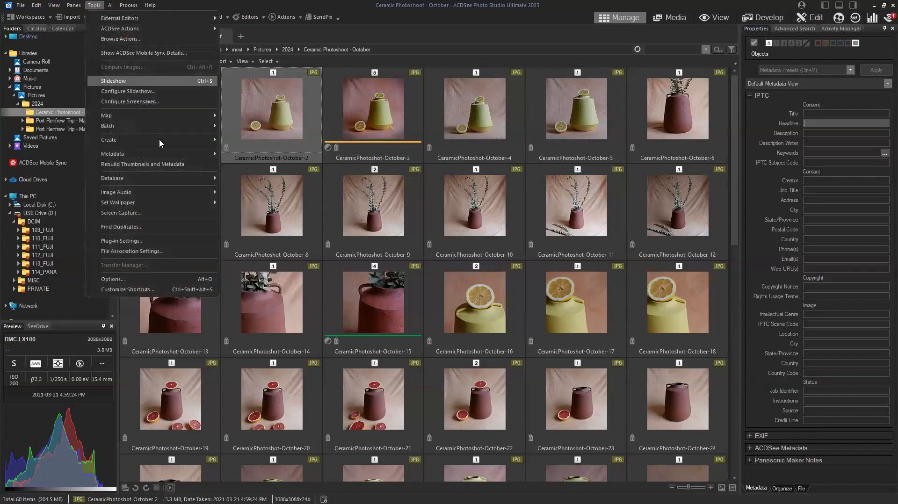
mouse_move(171, 179)
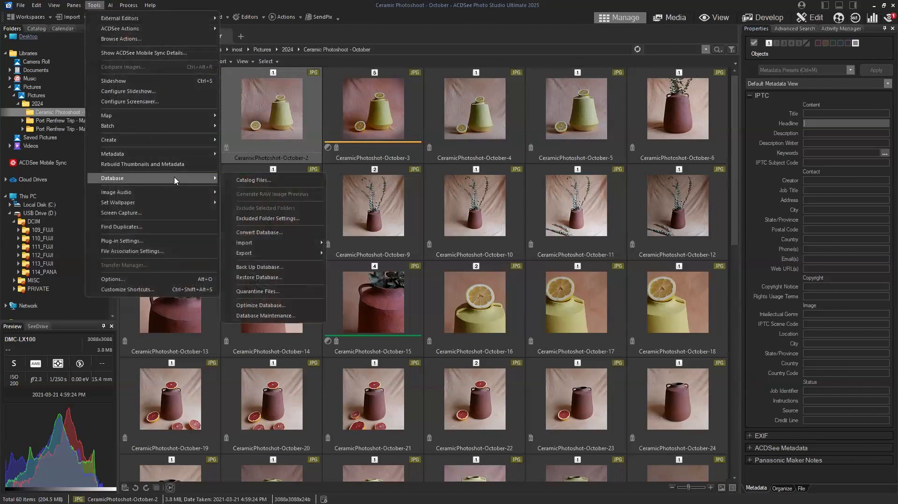
click(245, 180)
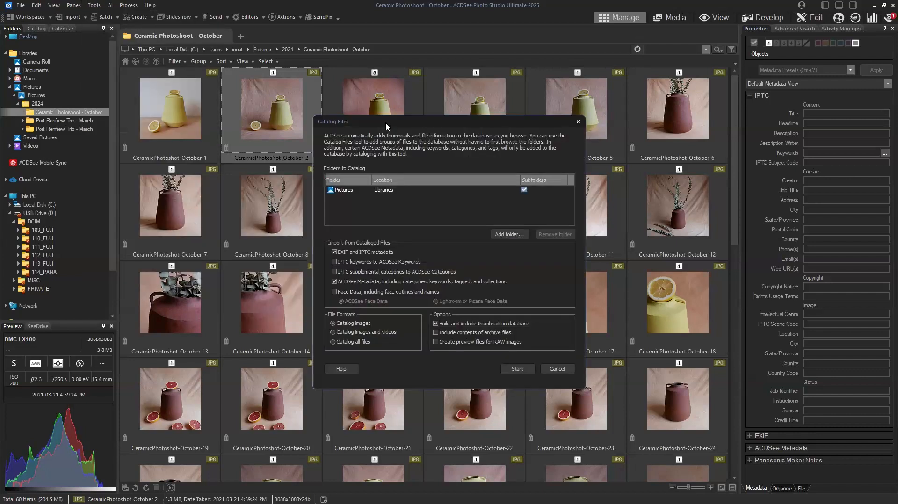
drag(385, 122, 182, 124)
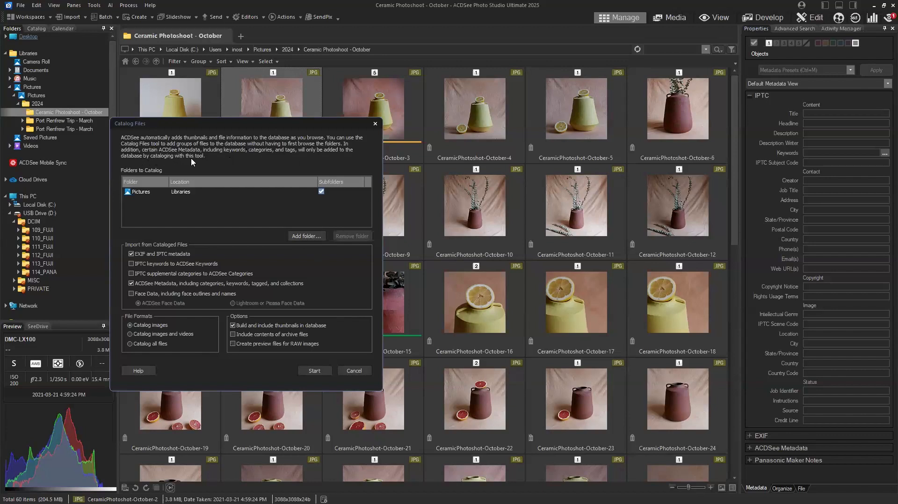
click(298, 235)
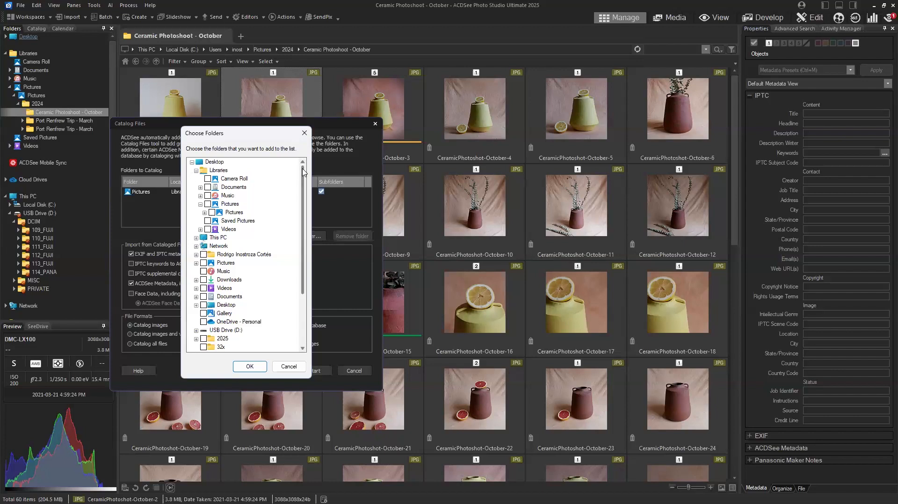
scroll(301, 190, down, 3)
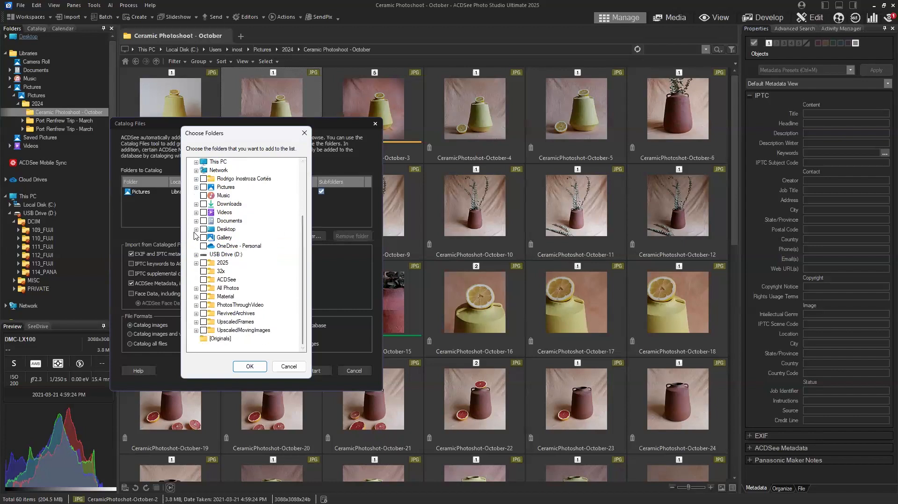
click(196, 230)
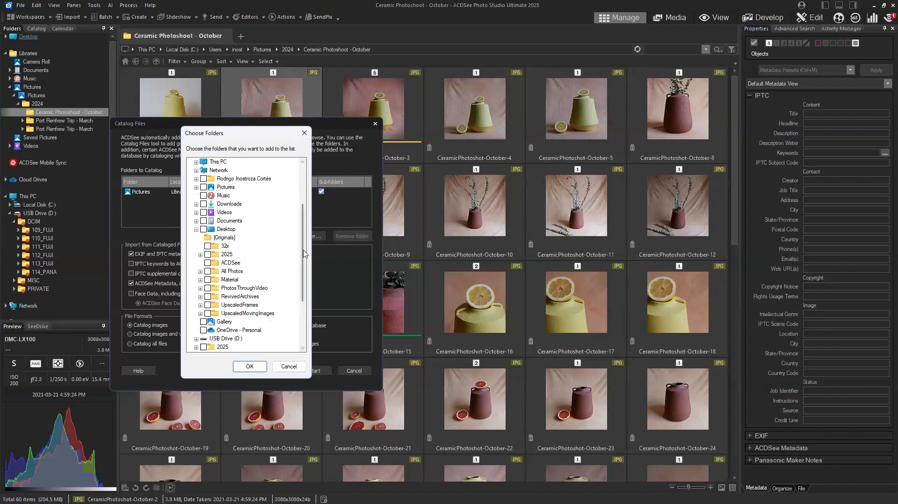
scroll(305, 260, down, 1)
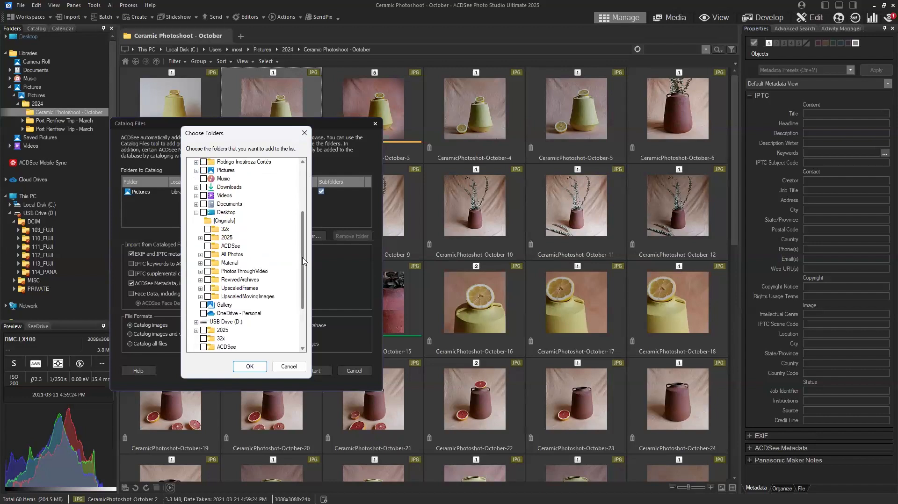
click(249, 366)
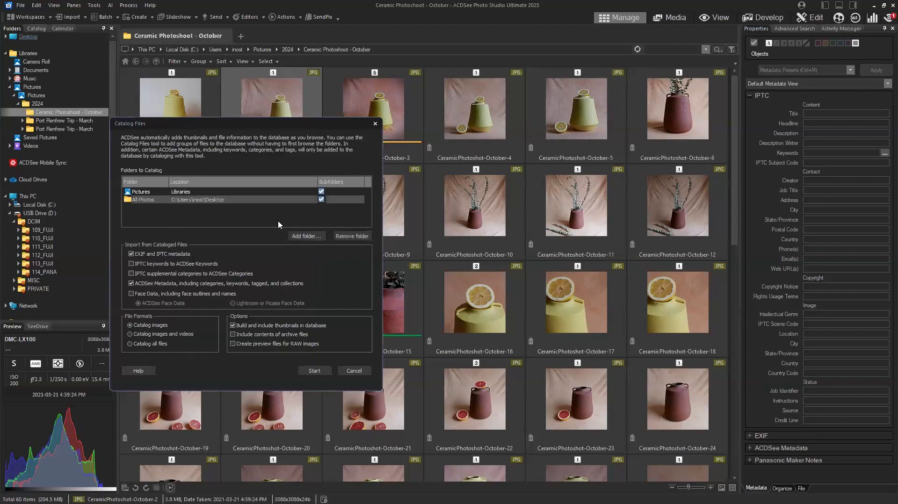
click(317, 371)
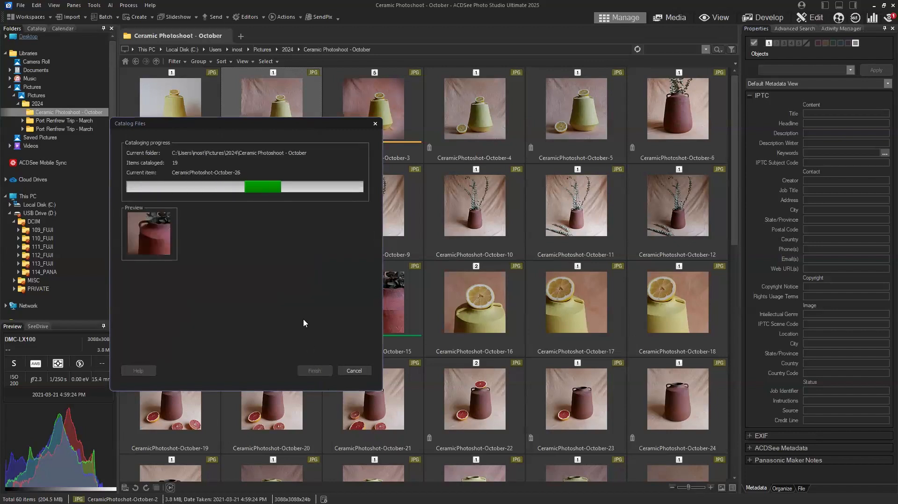